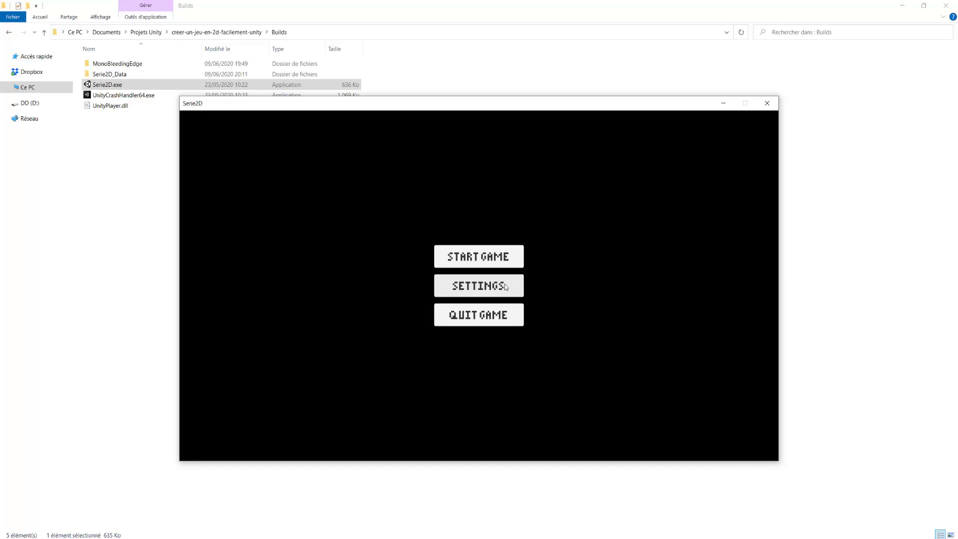
# Step: In the game's settings, choose the 1920x1080 resolution and turn Fullscreen on
pyautogui.click(504, 284)
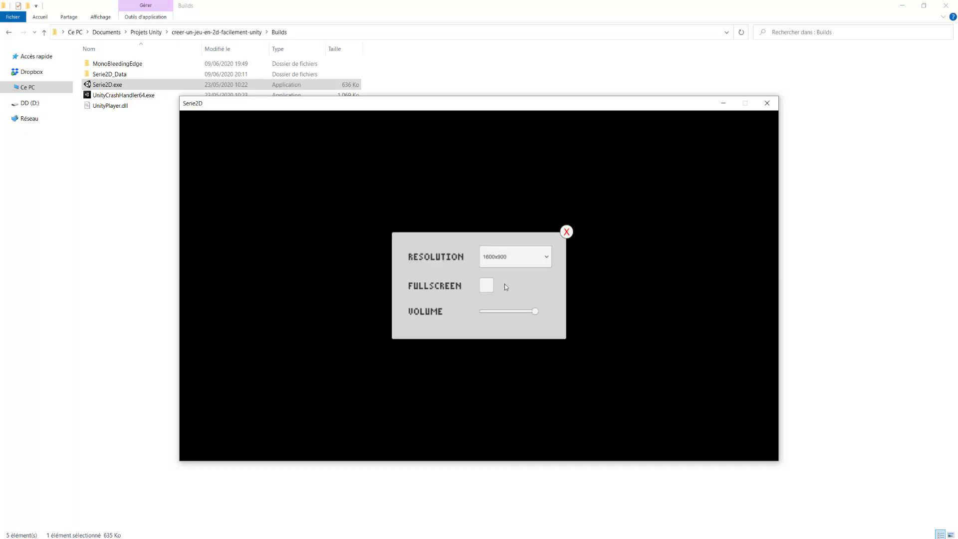
pyautogui.click(520, 259)
pyautogui.moveTo(548, 284); pyautogui.dragTo(546, 315)
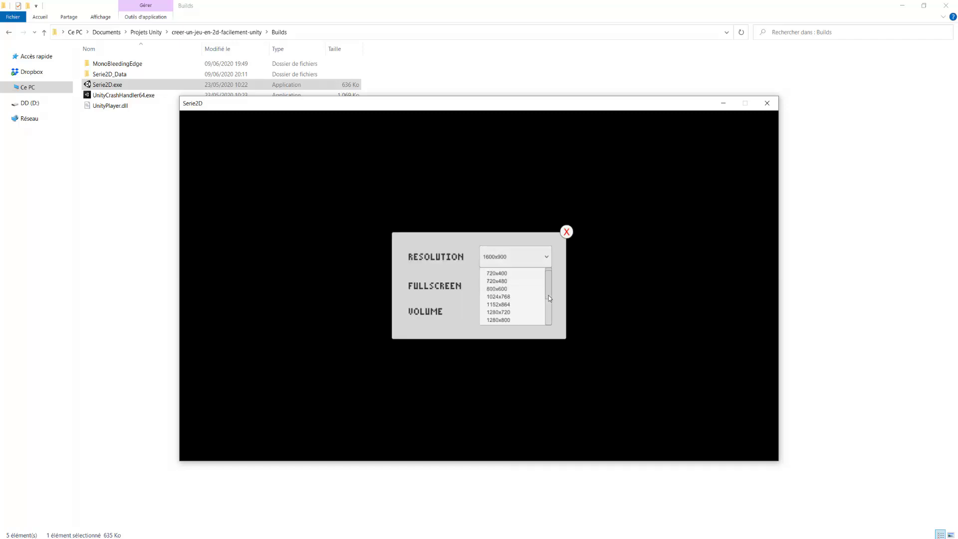
pyautogui.click(504, 312)
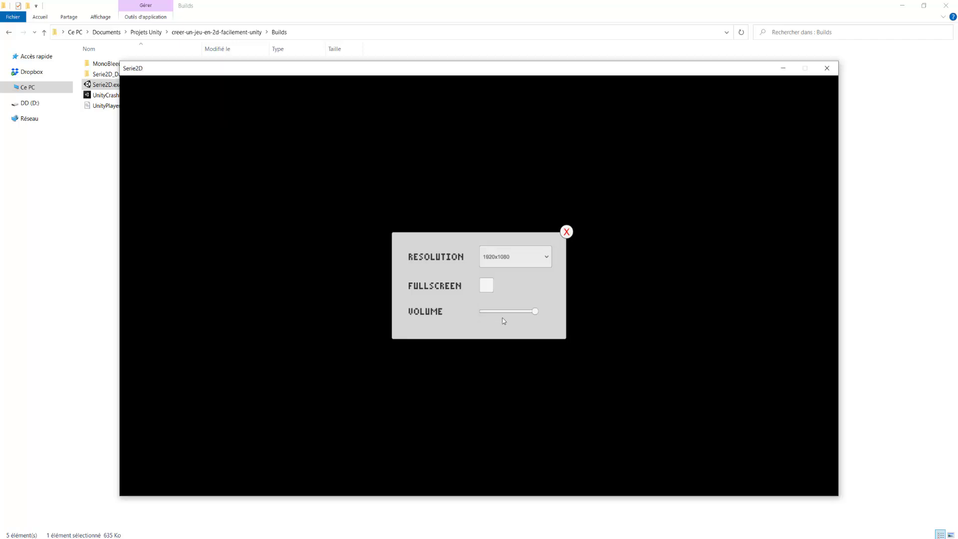
pyautogui.click(488, 288)
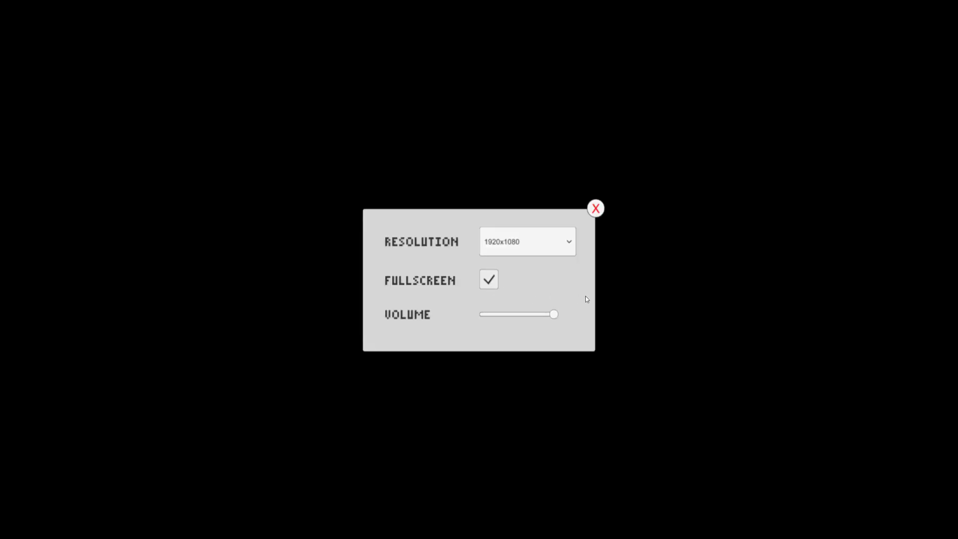
# Step: Change the resolution to 2560x1440 and close settings back to the main menu
pyautogui.click(566, 241)
pyautogui.moveTo(577, 267); pyautogui.dragTo(573, 316)
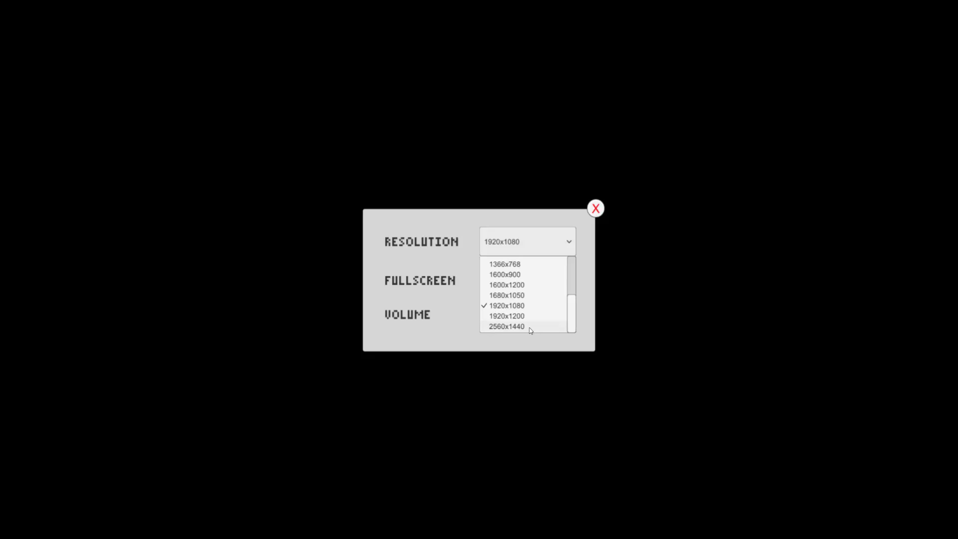
pyautogui.click(504, 325)
pyautogui.click(567, 227)
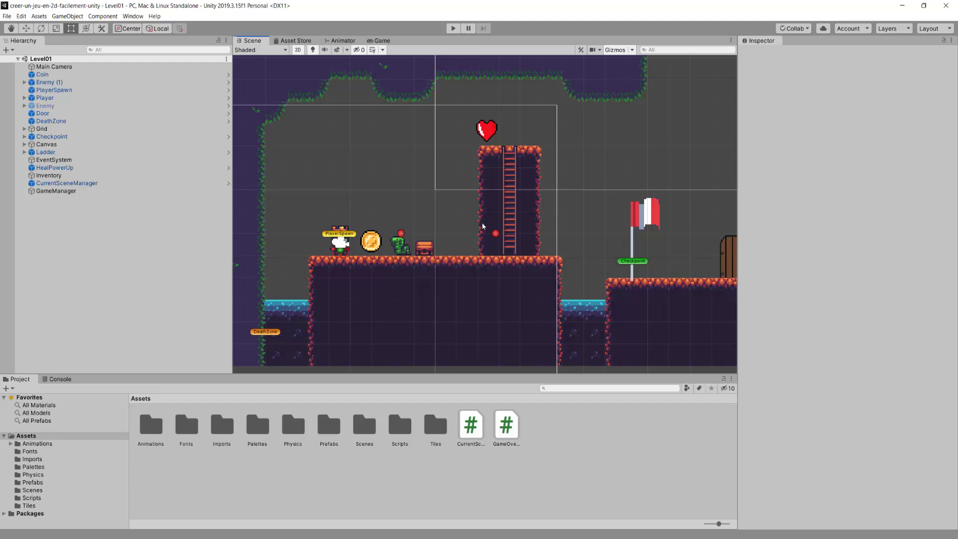
# Step: Zoom into the Level01 Scene view and frame the starting platform, coin and snake enemy
pyautogui.scroll(2, 423, 250)
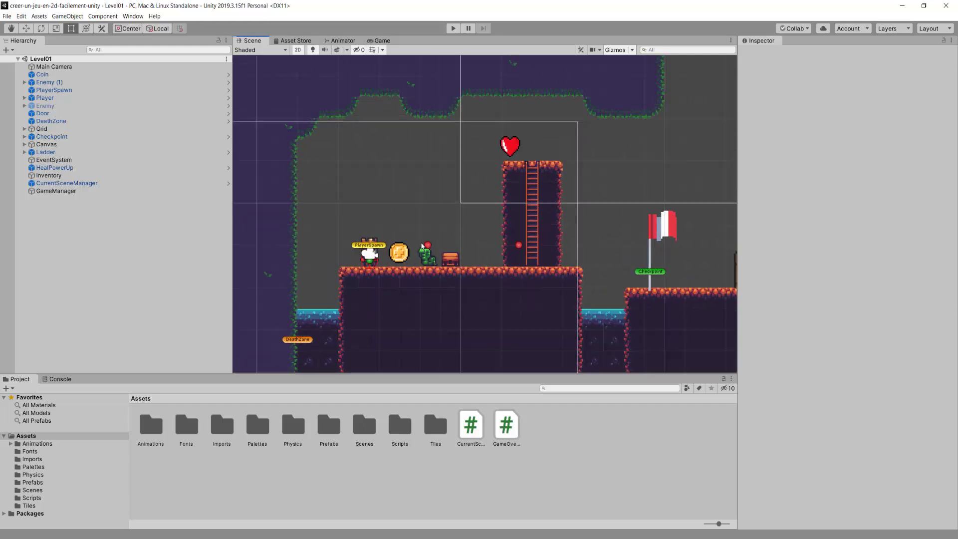
pyautogui.scroll(2, 430, 240)
pyautogui.moveTo(429, 241); pyautogui.dragTo(438, 235, button='middle')
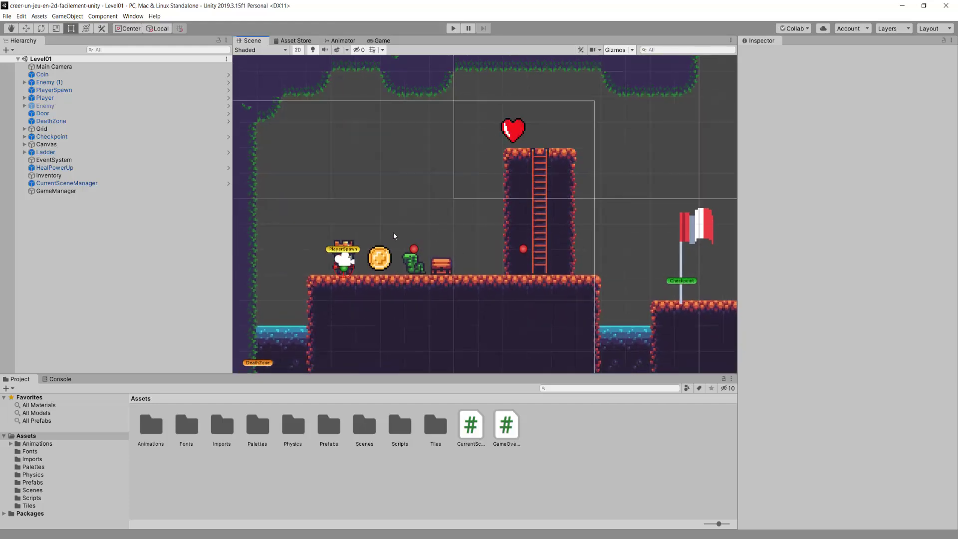
pyautogui.moveTo(448, 269); pyautogui.dragTo(457, 259, button='middle')
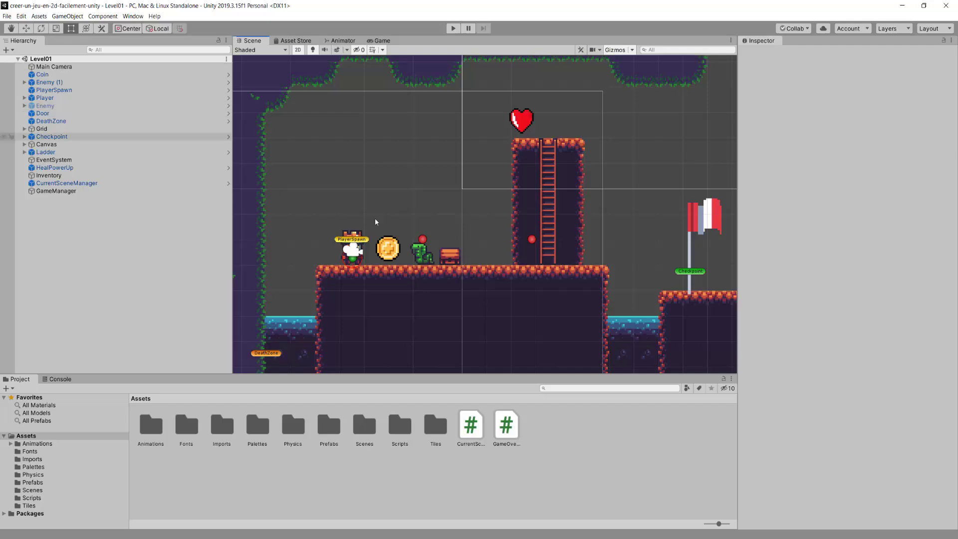
# Step: Deactivate the WeakSpot object under Enemy (1) > Graphics
pyautogui.click(25, 84)
pyautogui.click(25, 82)
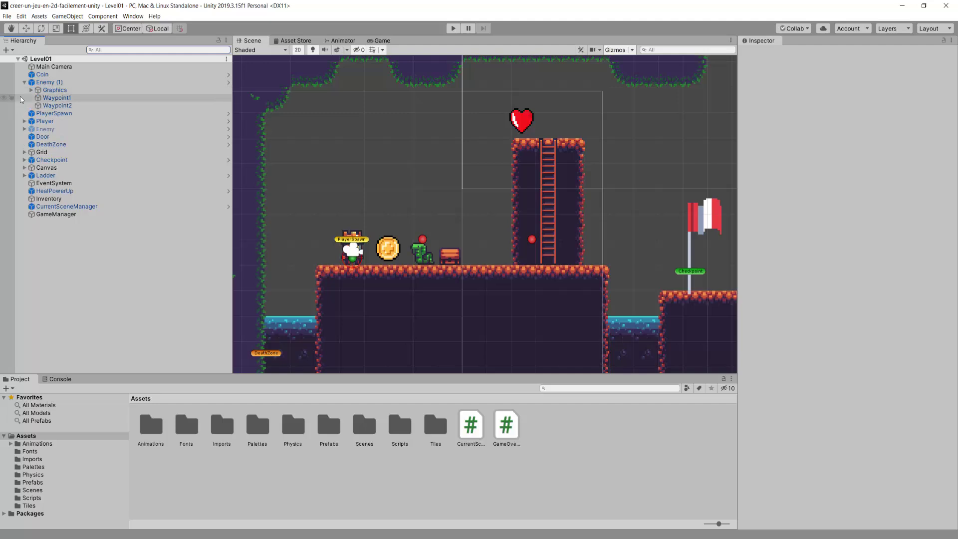
pyautogui.click(58, 90)
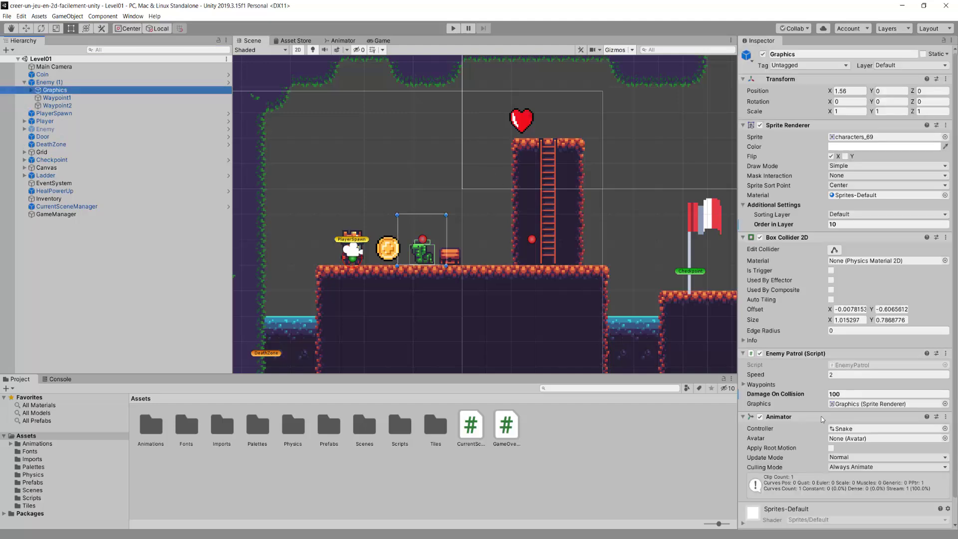
pyautogui.click(31, 91)
pyautogui.click(50, 98)
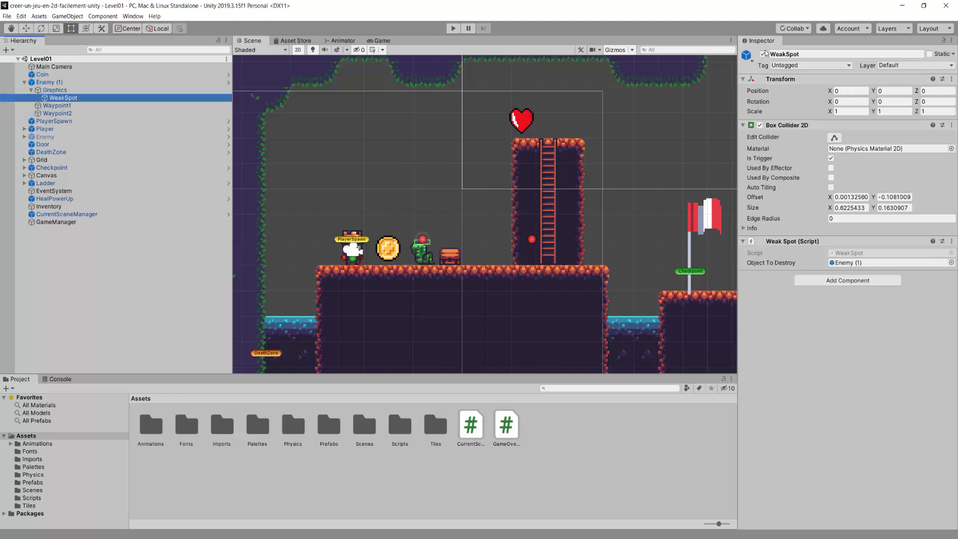
pyautogui.click(454, 41)
# Step: Play the level, run the player into the snake, Retry at game over, then stop
pyautogui.click(453, 28)
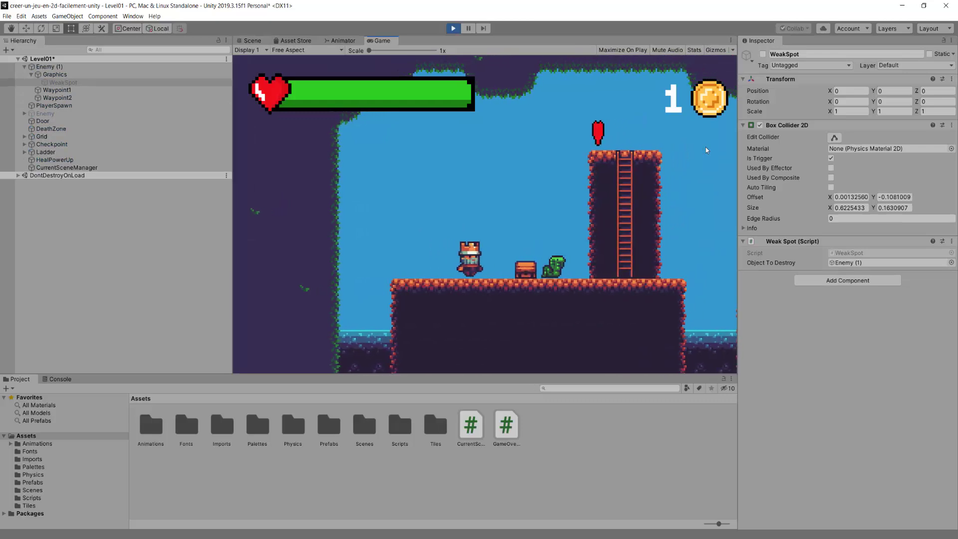
pyautogui.press('Left')
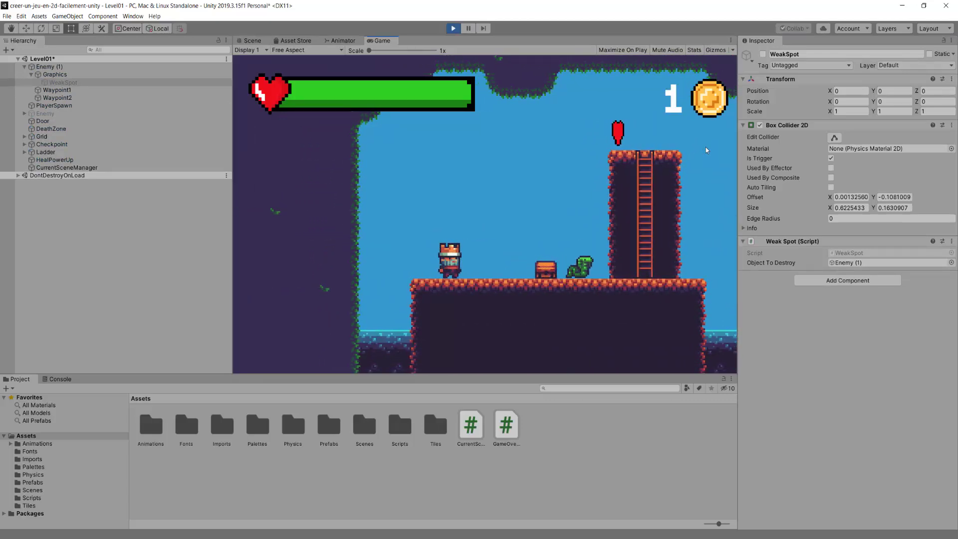
pyautogui.press('Right')
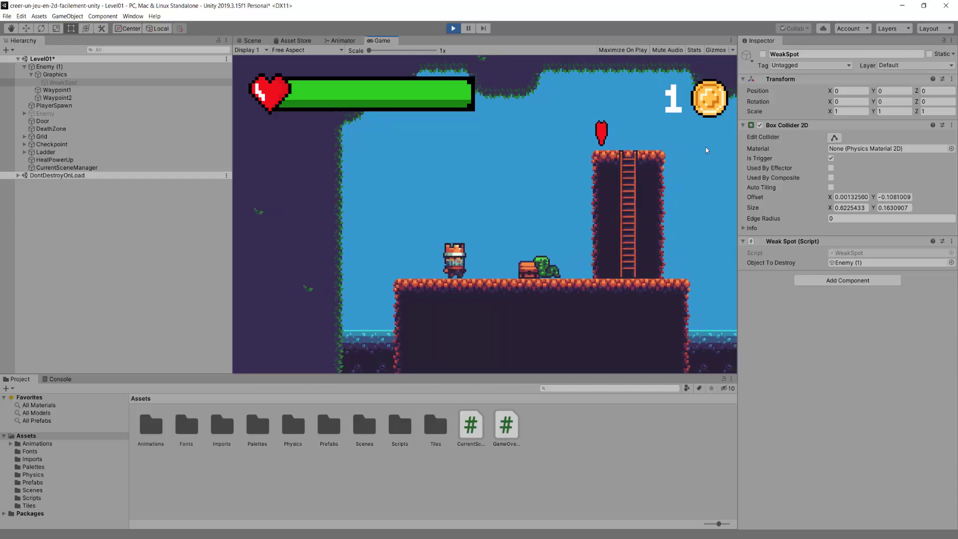
pyautogui.press('Right')
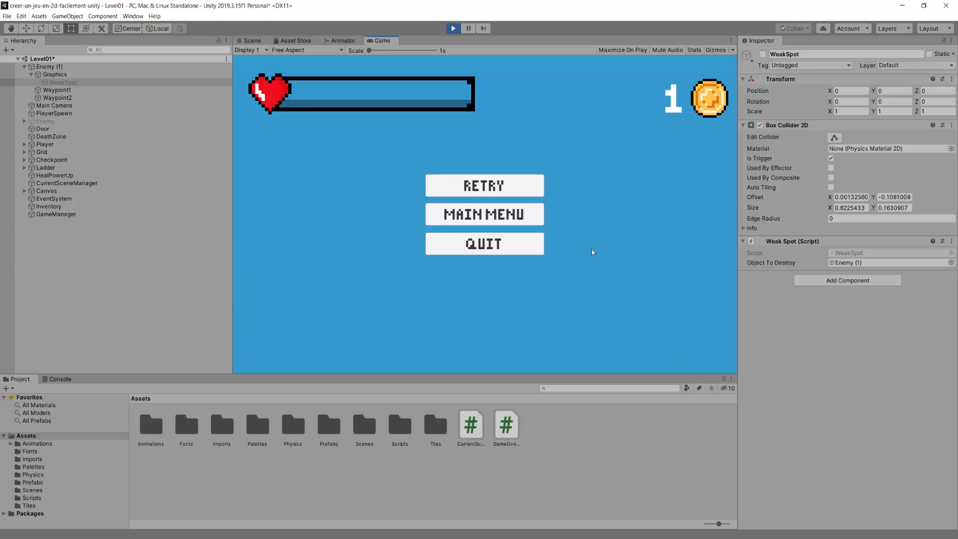
pyautogui.click(478, 189)
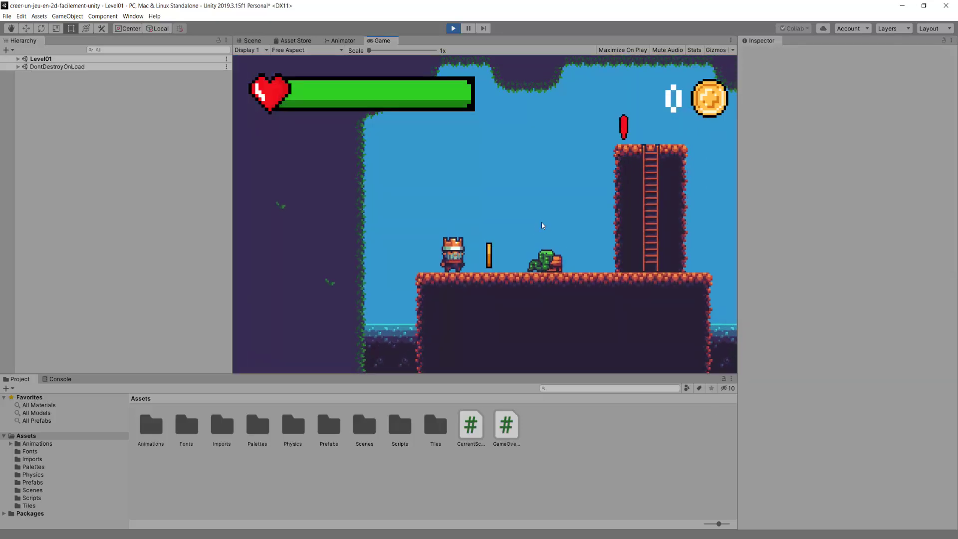
pyautogui.click(456, 29)
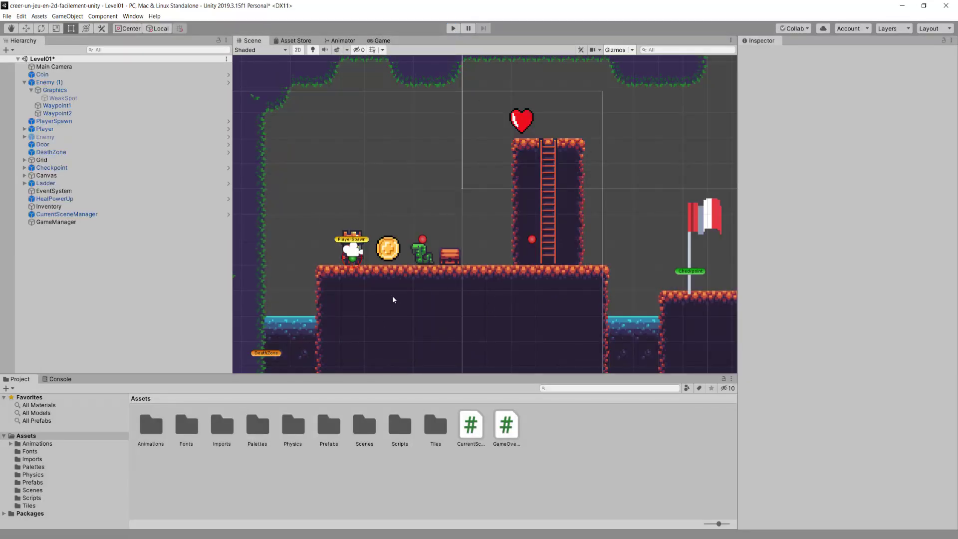
# Step: Open the Player's Player Health (Script) from the Inspector in Visual Studio
pyautogui.click(45, 129)
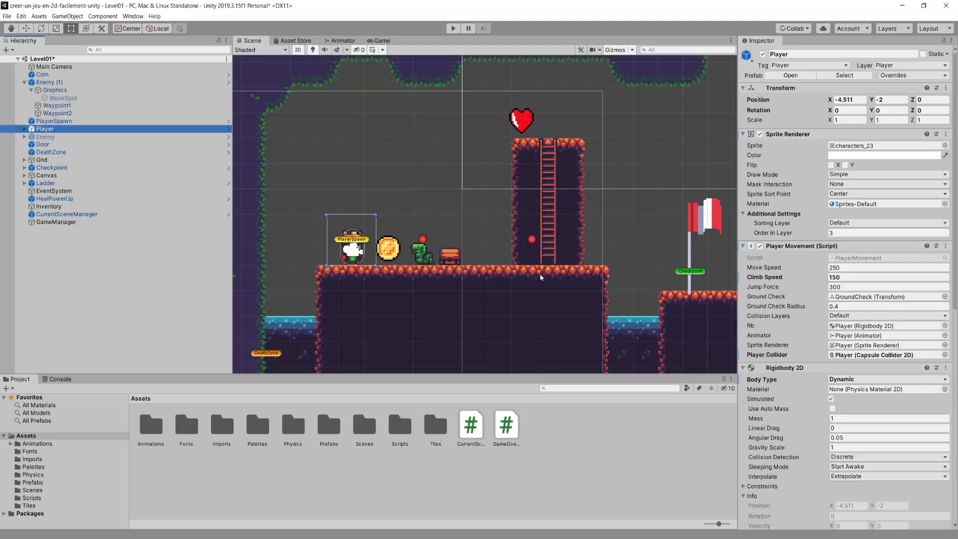
pyautogui.scroll(-7, 838, 294)
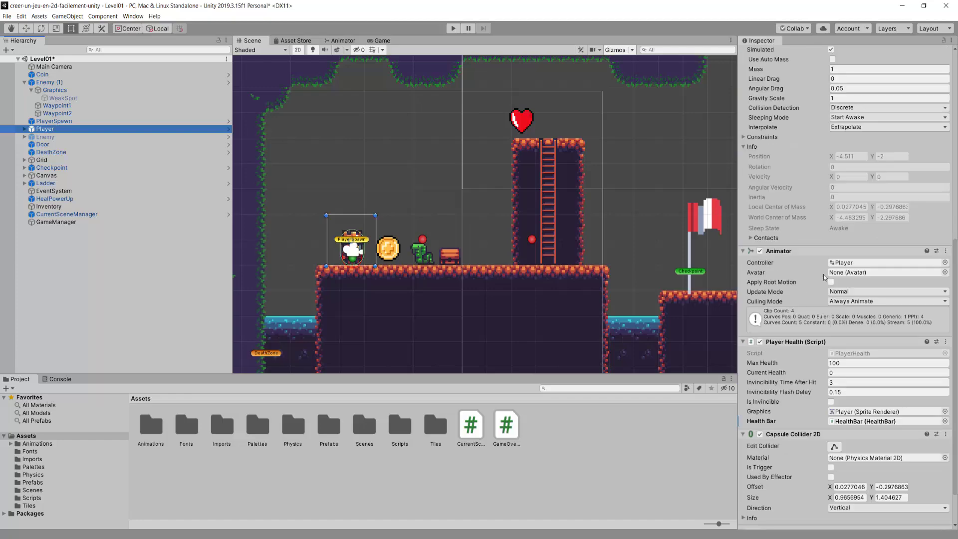
pyautogui.scroll(-1, 853, 305)
pyautogui.doubleClick(857, 305)
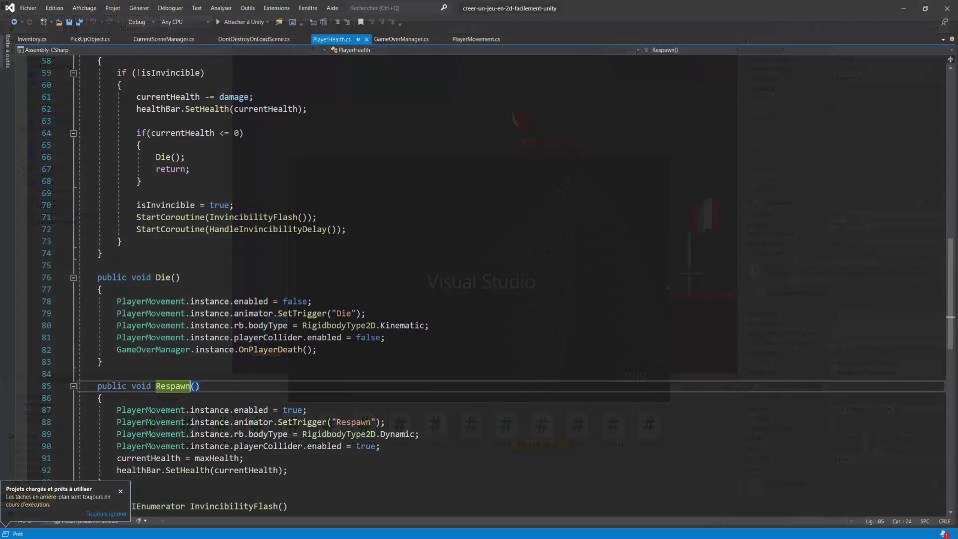
# Step: Add a new line after line 80 in Die() starting with PlayerMovement.instance
pyautogui.moveTo(180, 277); pyautogui.dragTo(97, 264)
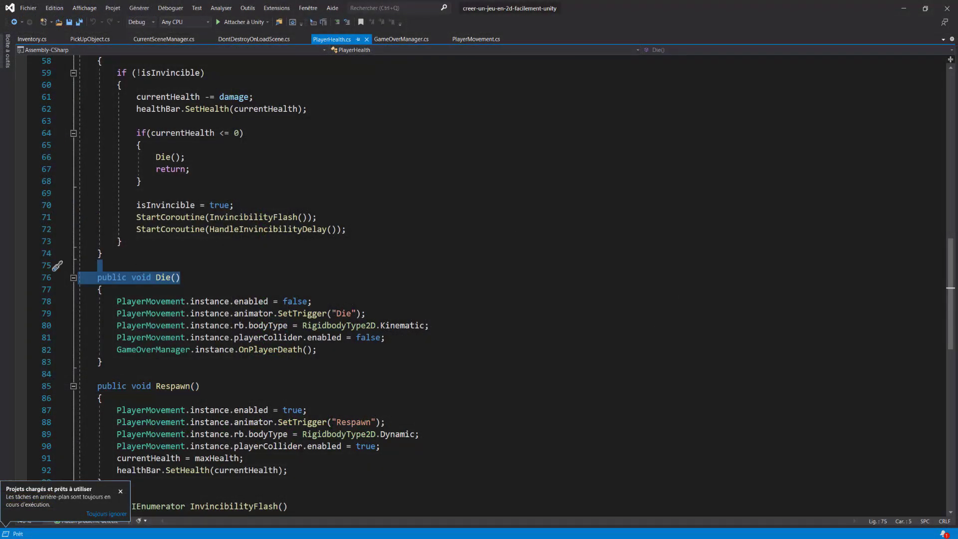
pyautogui.scroll(-1, 97, 264)
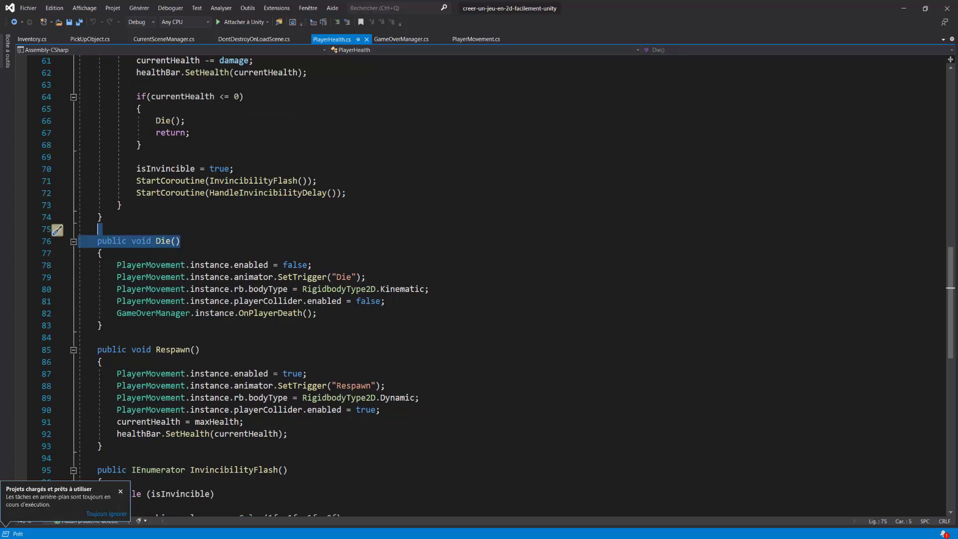
pyautogui.click(434, 289)
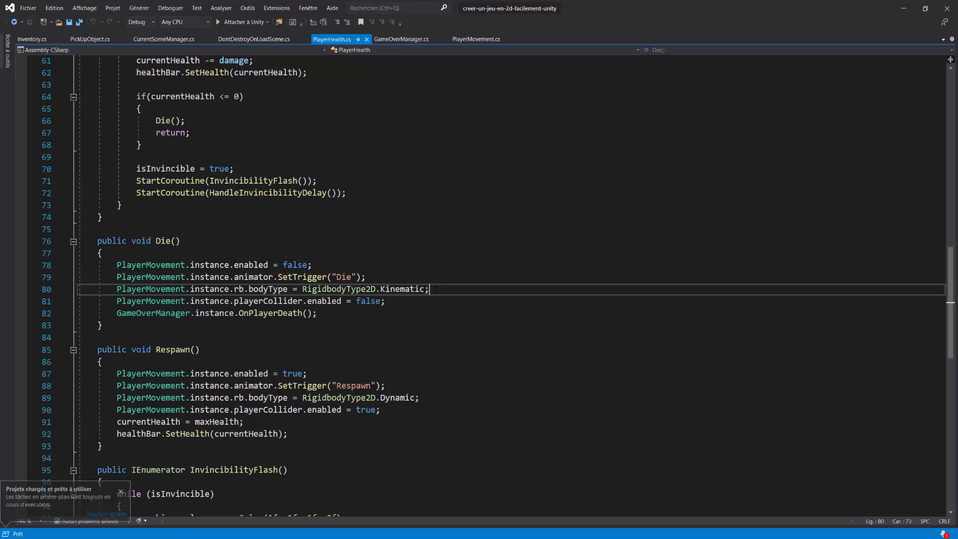
pyautogui.press('Return')
pyautogui.write('Playerm')
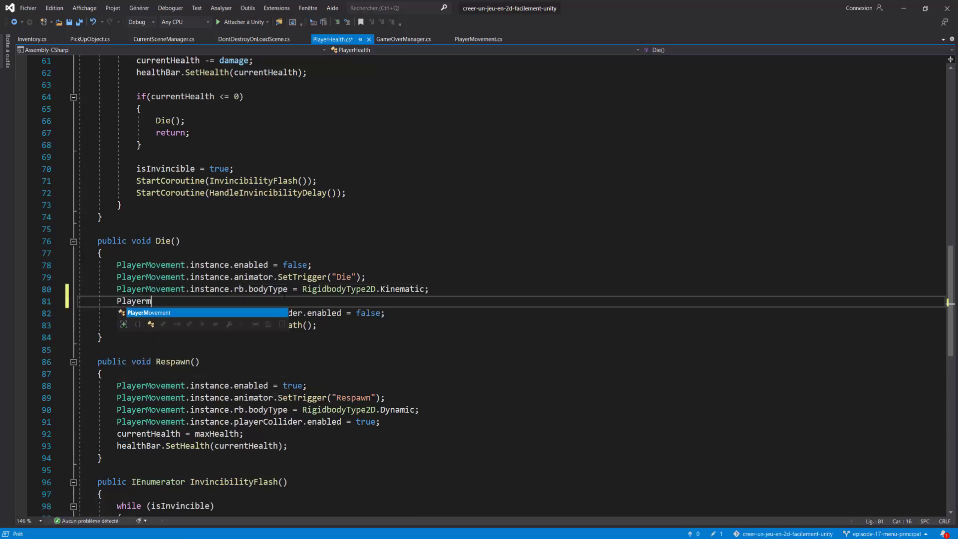
pyautogui.press('Tab')
pyautogui.write('.instance')
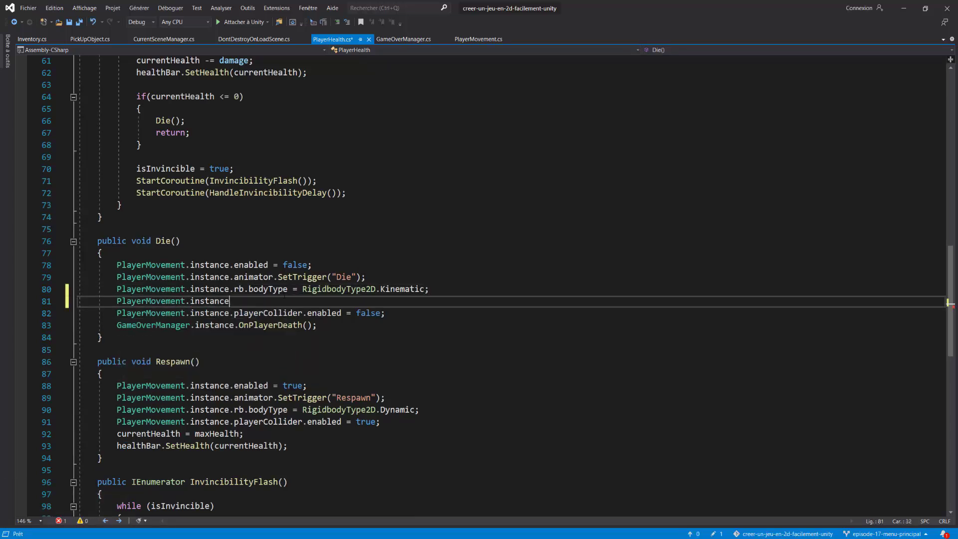
pyautogui.write('rb')
pyautogui.press('BackSpace')
pyautogui.press('BackSpace')
# Step: Complete it as PlayerMovement.instance.rb.velocity = Vector3.zero; and save PlayerHealth.cs
pyautogui.write('.')
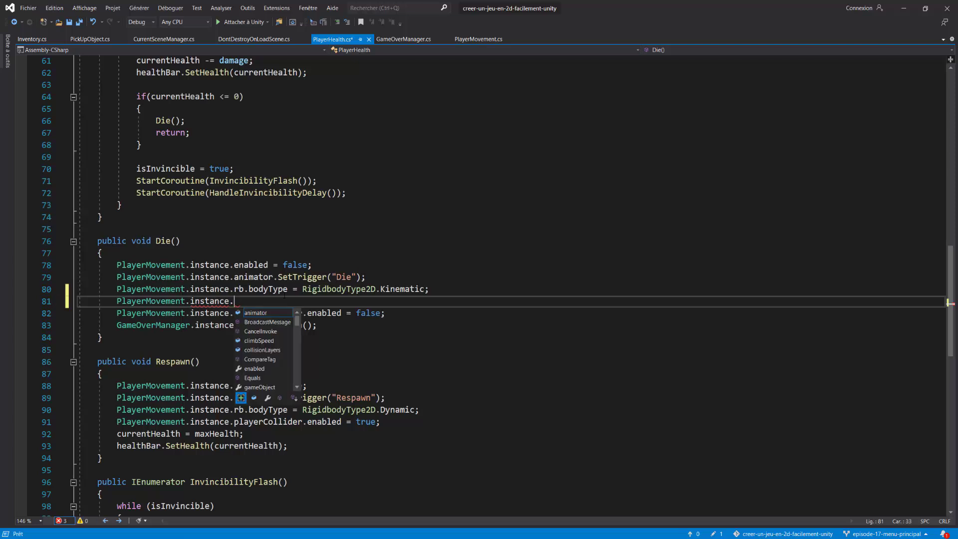
pyautogui.write('rb.')
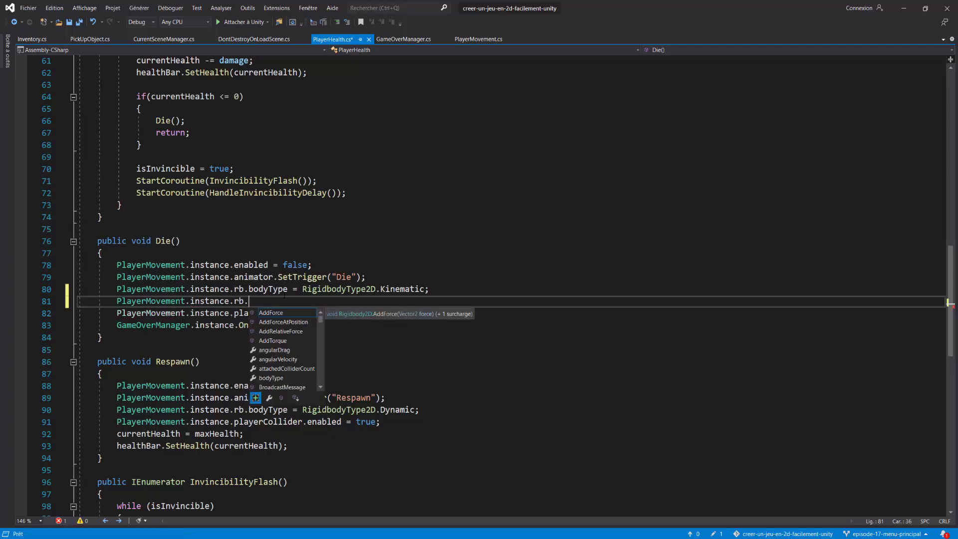
pyautogui.write('vel')
pyautogui.press('Tab')
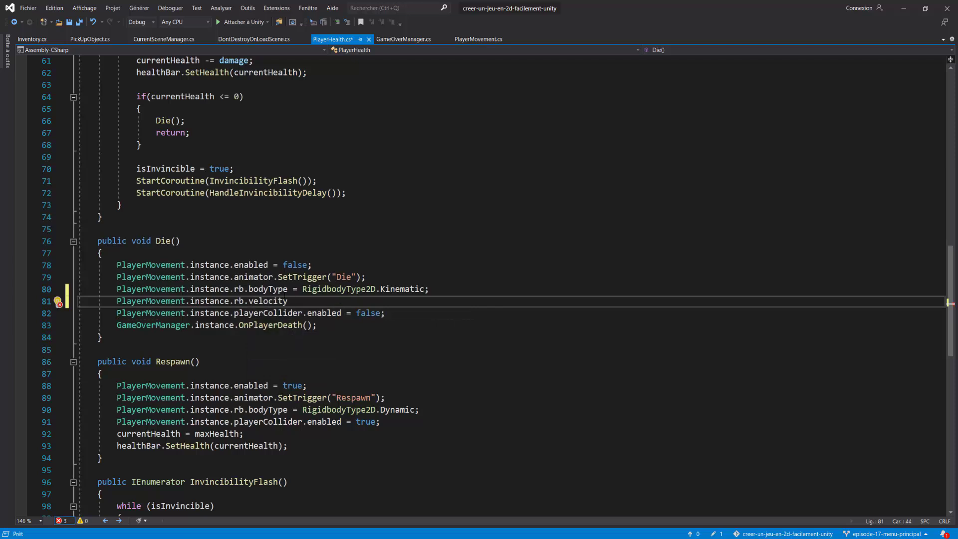
pyautogui.write(' = Vect')
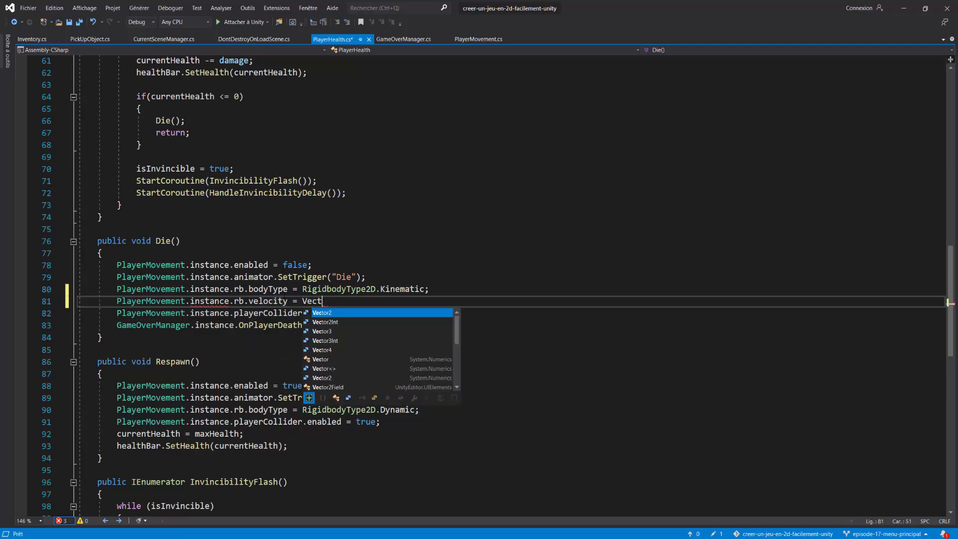
pyautogui.write('or3')
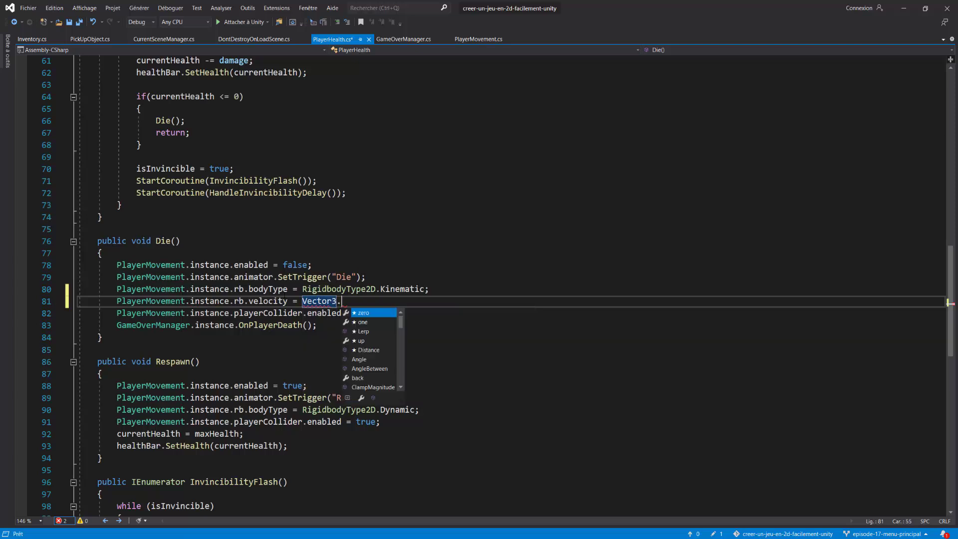
pyautogui.write('.zero')
pyautogui.press('Tab')
pyautogui.write(';')
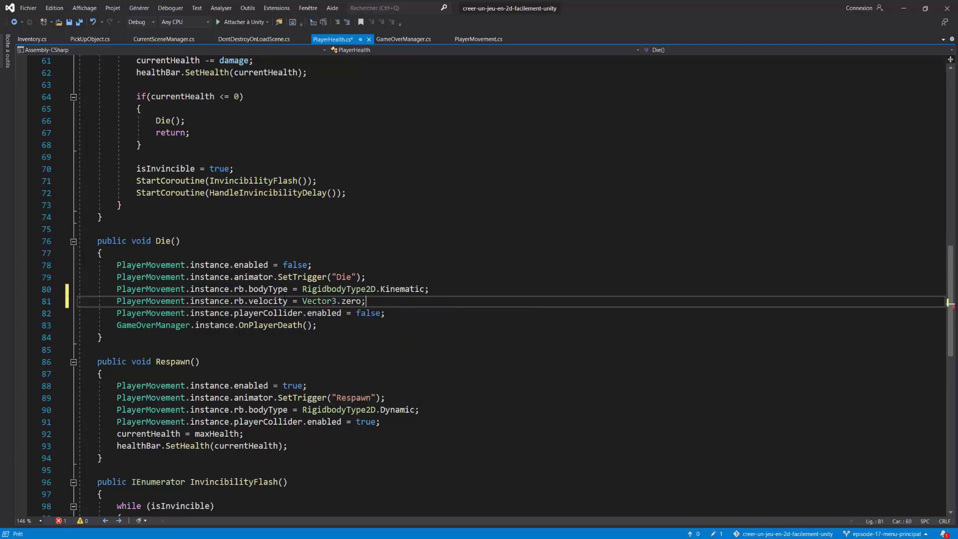
pyautogui.hotkey('ctrl', 's')
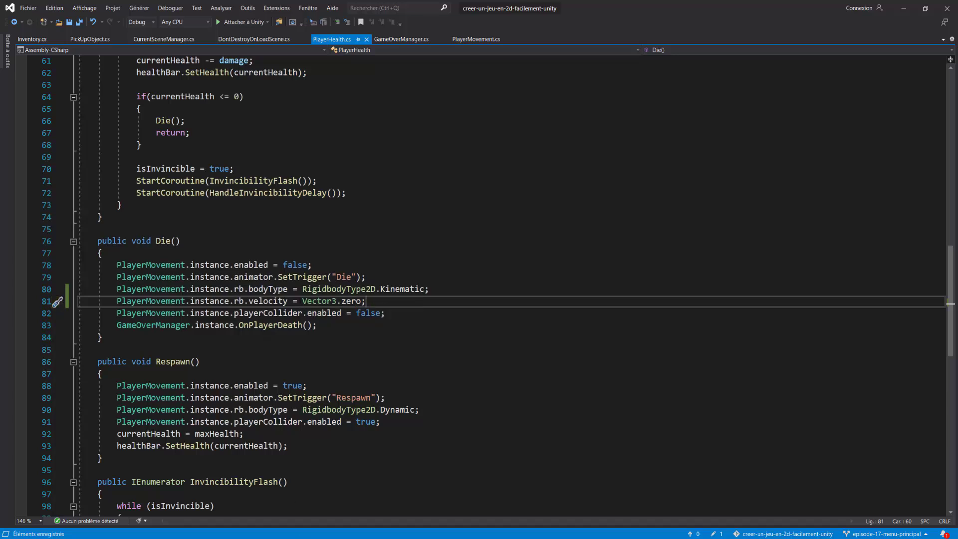
pyautogui.hotkey('alt', 'Tab')
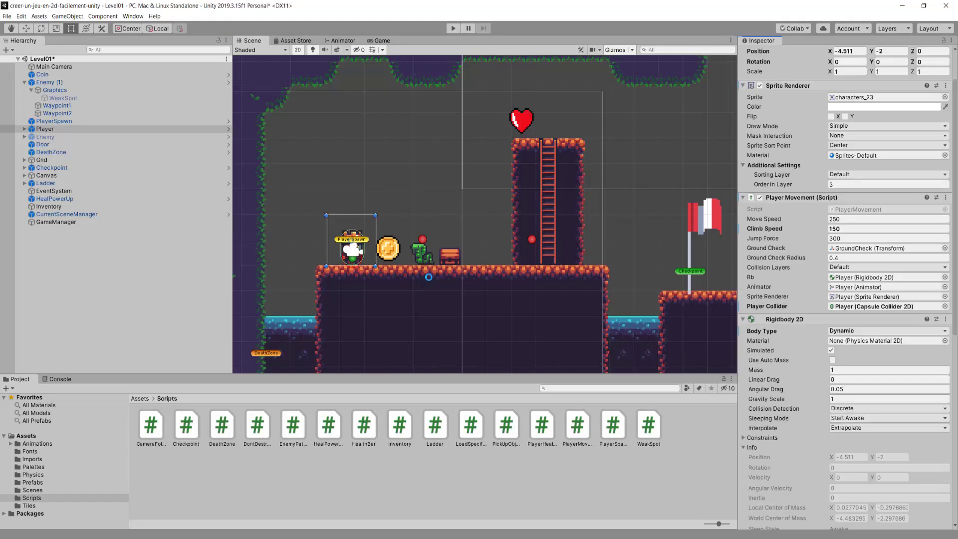
# Step: Test-play Level01, moving the player right to collect the coin, then stop
pyautogui.hotkey('ctrl', 'p')
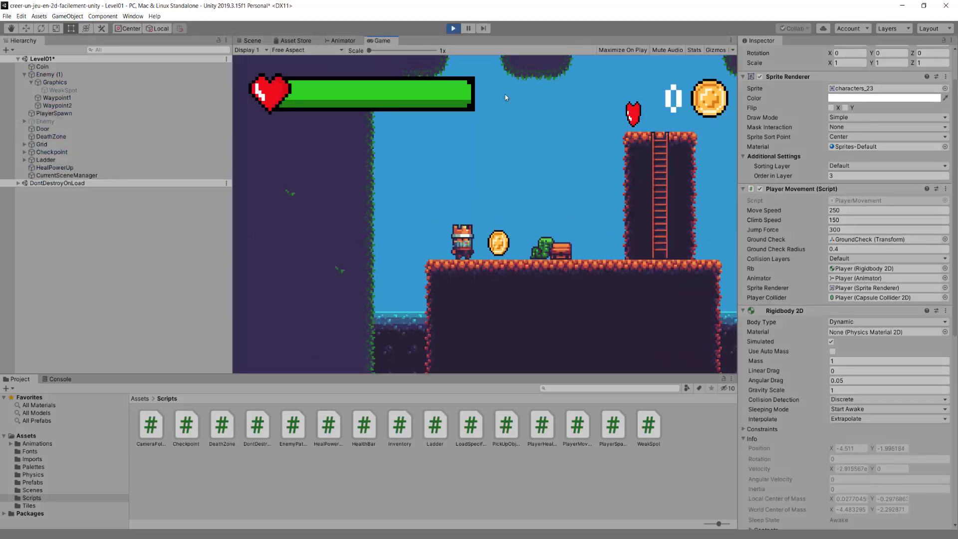
pyautogui.press('Right')
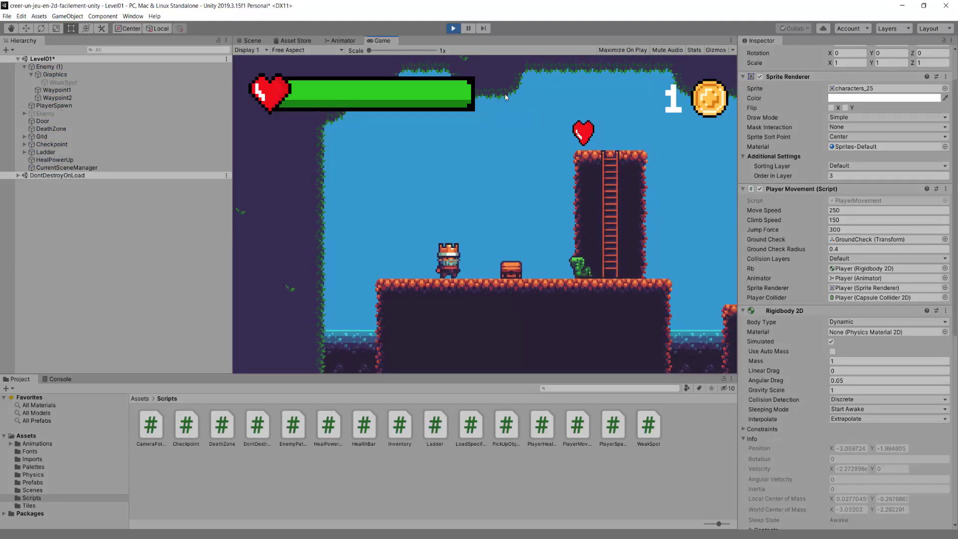
pyautogui.press('space')
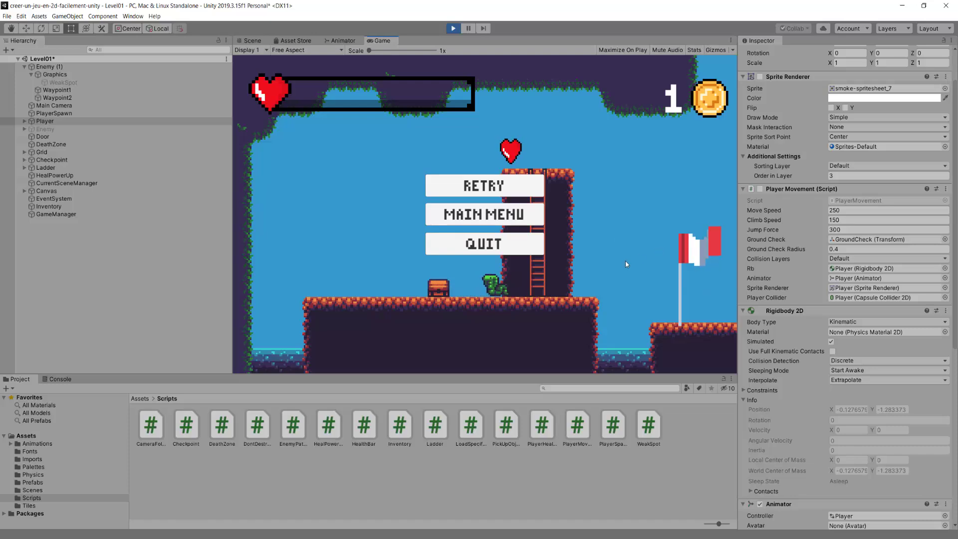
pyautogui.hotkey('ctrl', 'p')
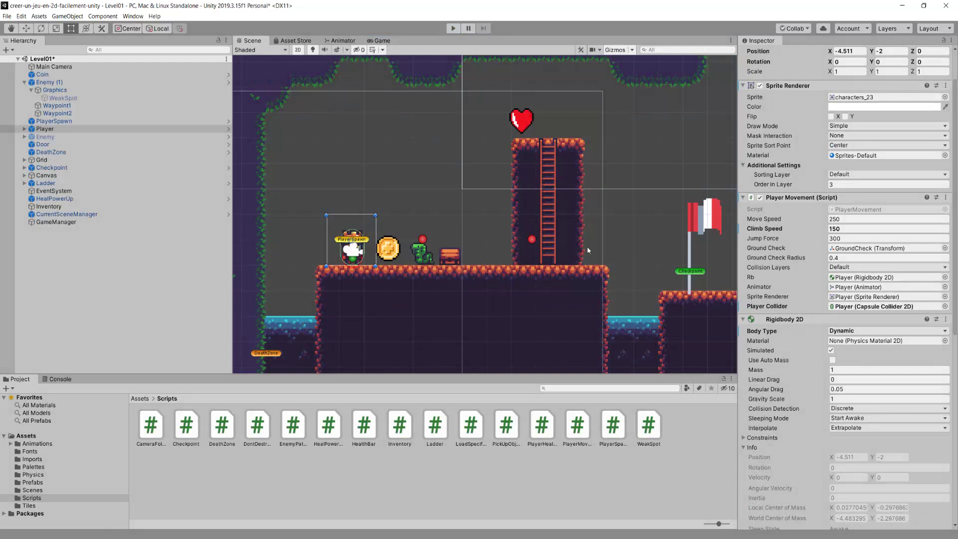
# Step: Save Level01, create a new scene via File > New Scene, and begin saving it
pyautogui.hotkey('ctrl', 's')
pyautogui.click(7, 16)
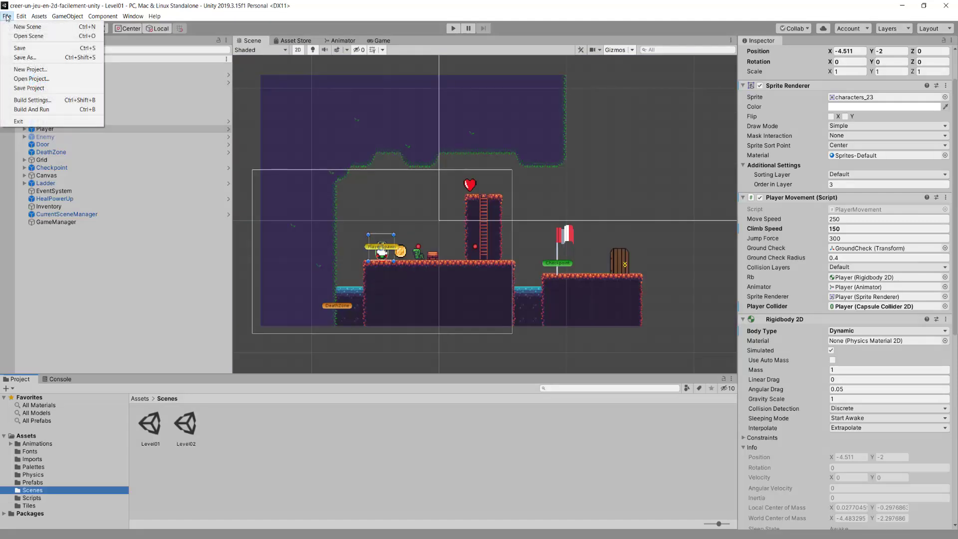
pyautogui.click(11, 26)
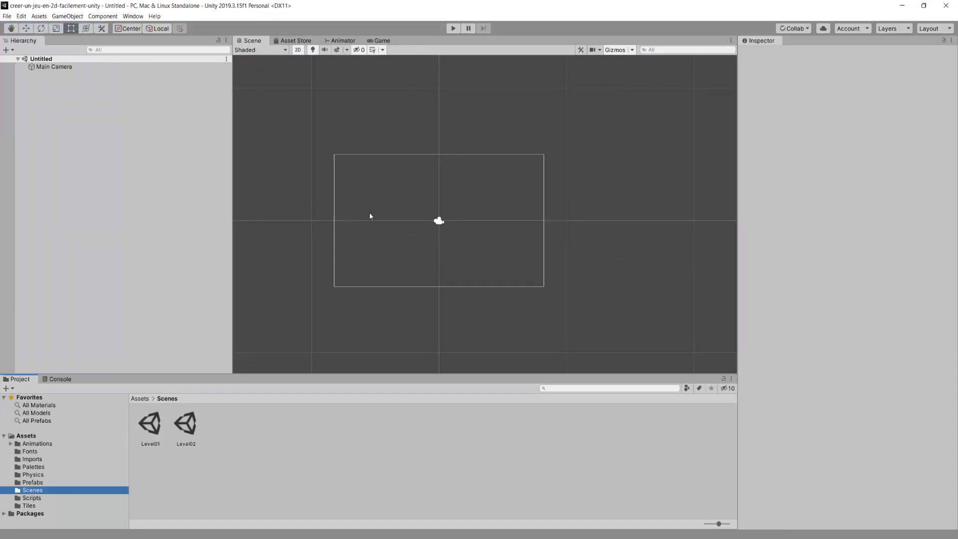
pyautogui.hotkey('ctrl', 's')
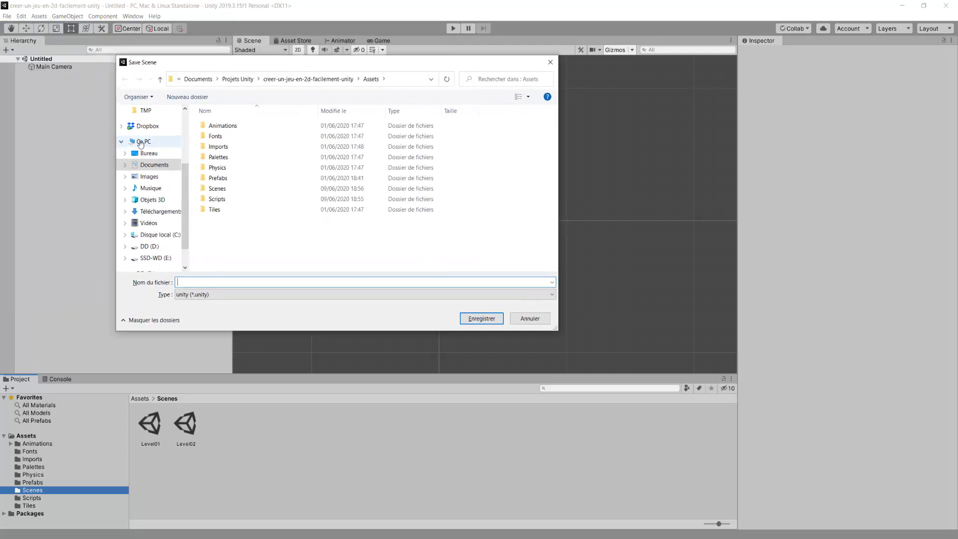
# Step: In the Save Scene dialog, open Assets/Scenes and save the scene as MainMenu
pyautogui.doubleClick(216, 188)
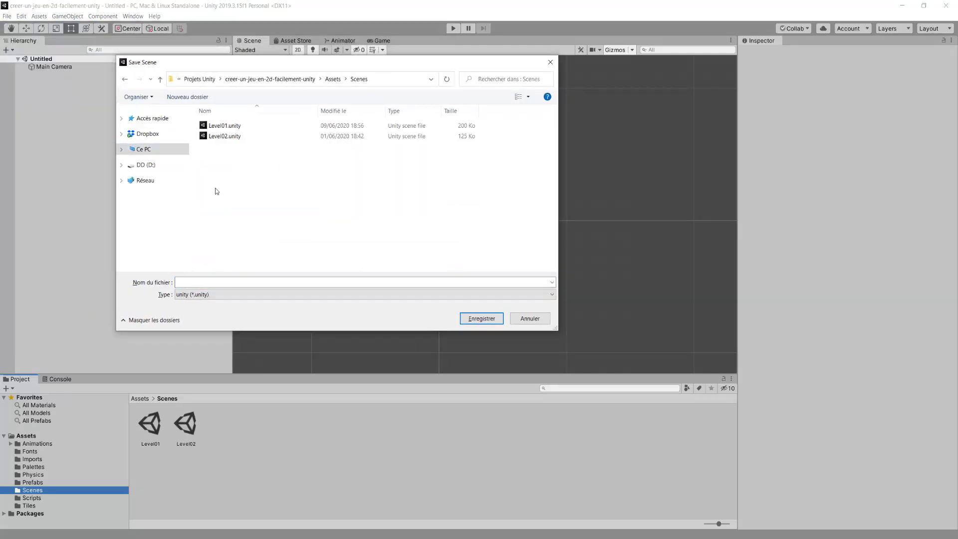
pyautogui.click(227, 282)
pyautogui.write('MP')
pyautogui.press('BackSpace')
pyautogui.press('BackSpace')
pyautogui.write('MainMenu')
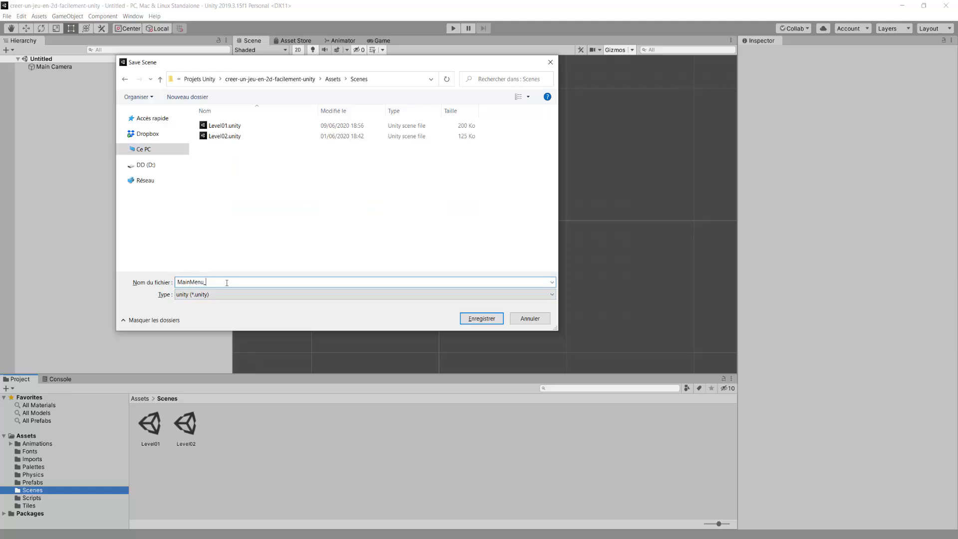
pyautogui.click(479, 319)
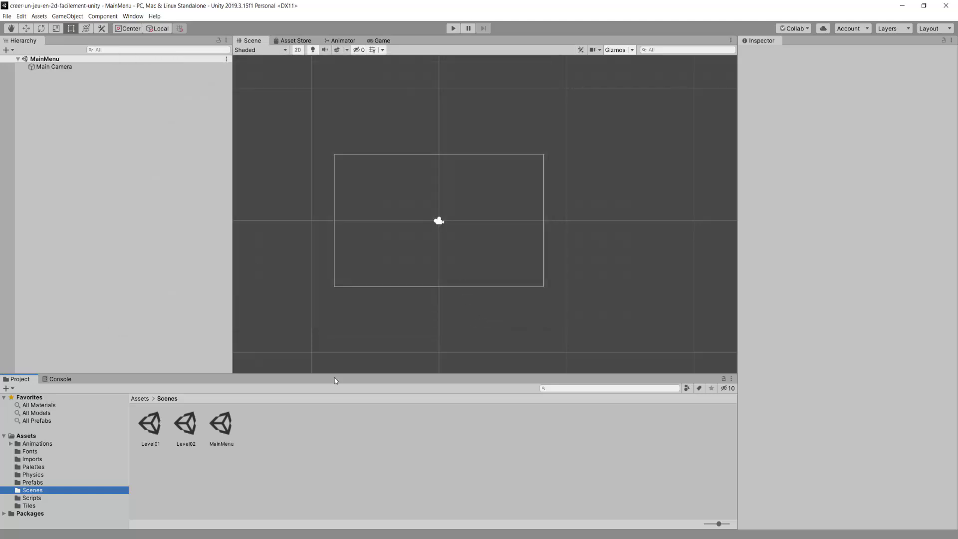
# Step: Select the MainMenu scene asset, widen the Scene view panel and zoom in
pyautogui.click(218, 433)
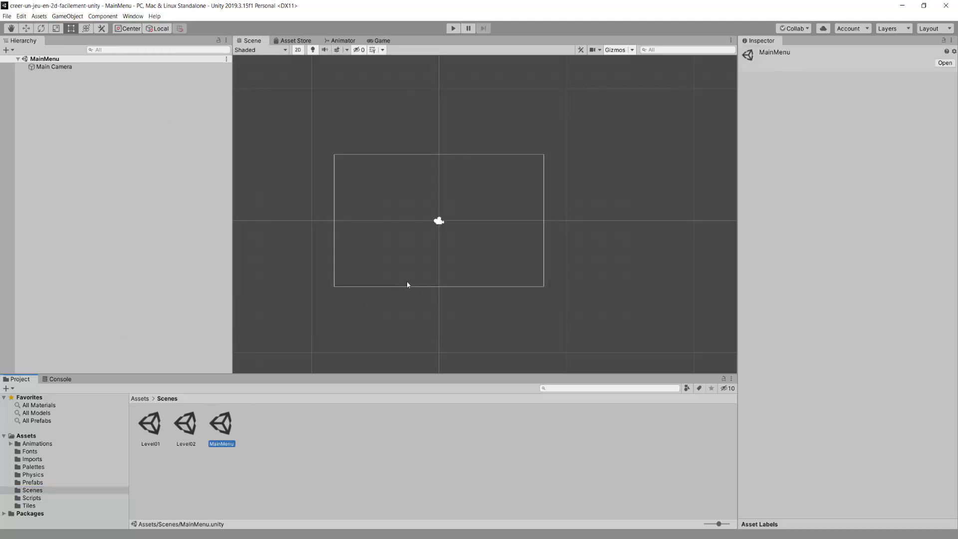
pyautogui.moveTo(407, 284); pyautogui.dragTo(467, 280, button='middle')
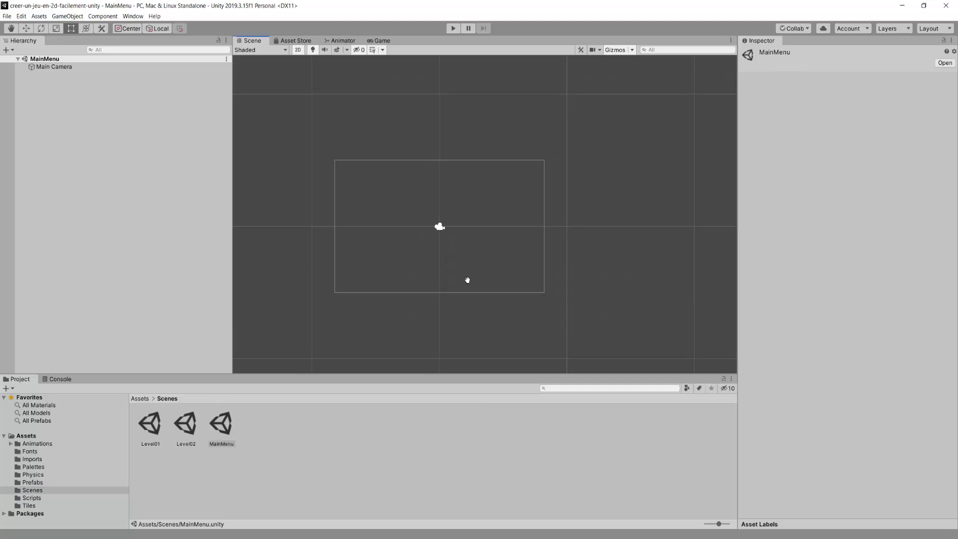
pyautogui.scroll(2, 468, 263)
pyautogui.scroll(1, 468, 263)
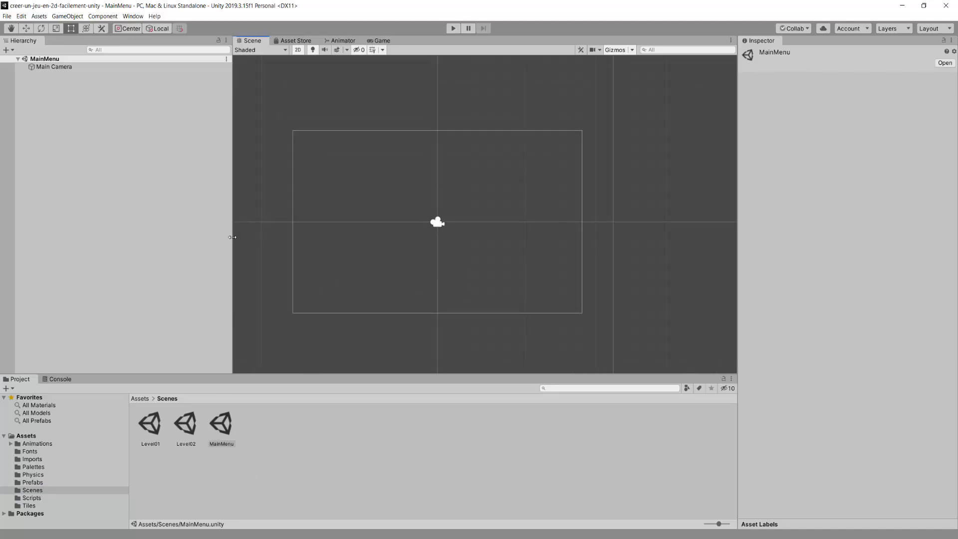
pyautogui.moveTo(232, 237); pyautogui.dragTo(190, 239)
pyautogui.scroll(1, 394, 244)
pyautogui.scroll(1, 380, 242)
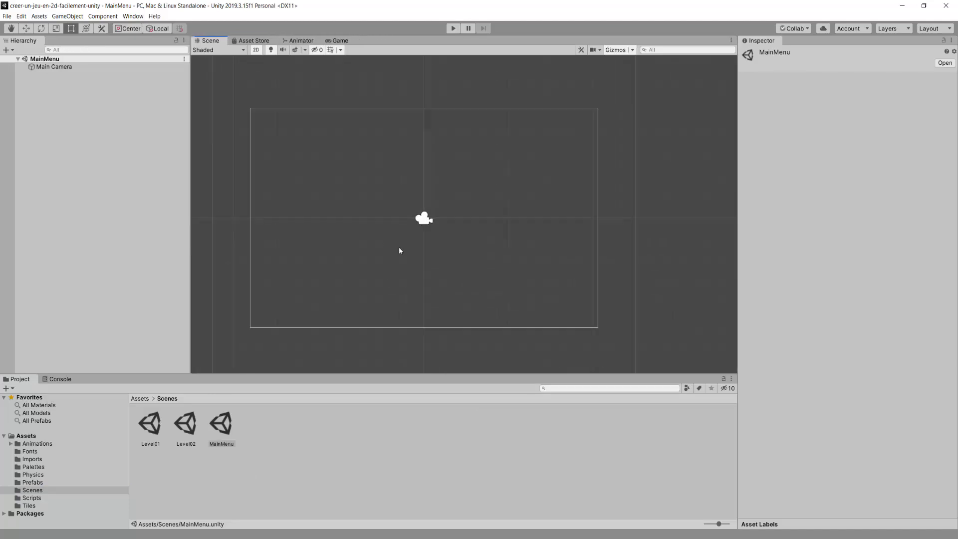
pyautogui.scroll(1, 435, 261)
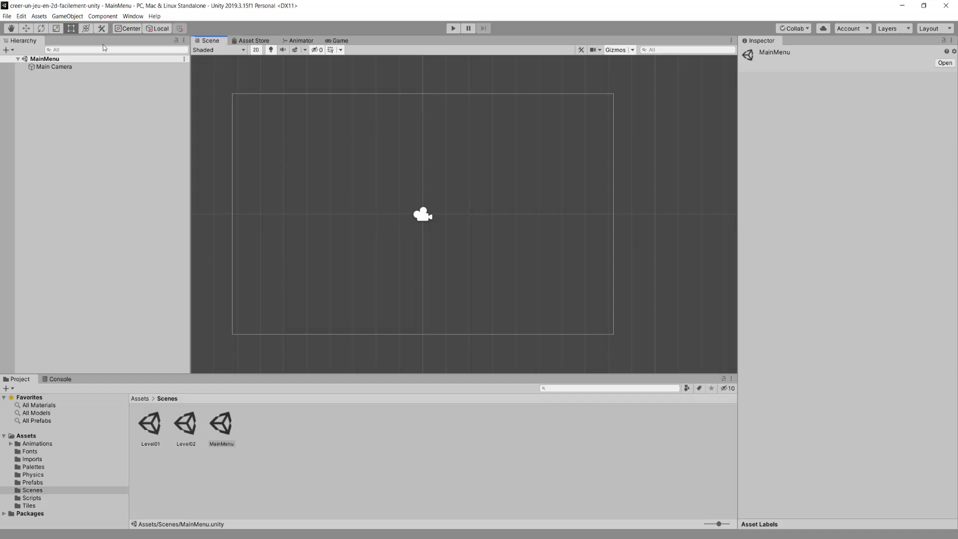
# Step: Set the Main Camera's background colour to black (000000) and preview it in the Game view
pyautogui.click(58, 66)
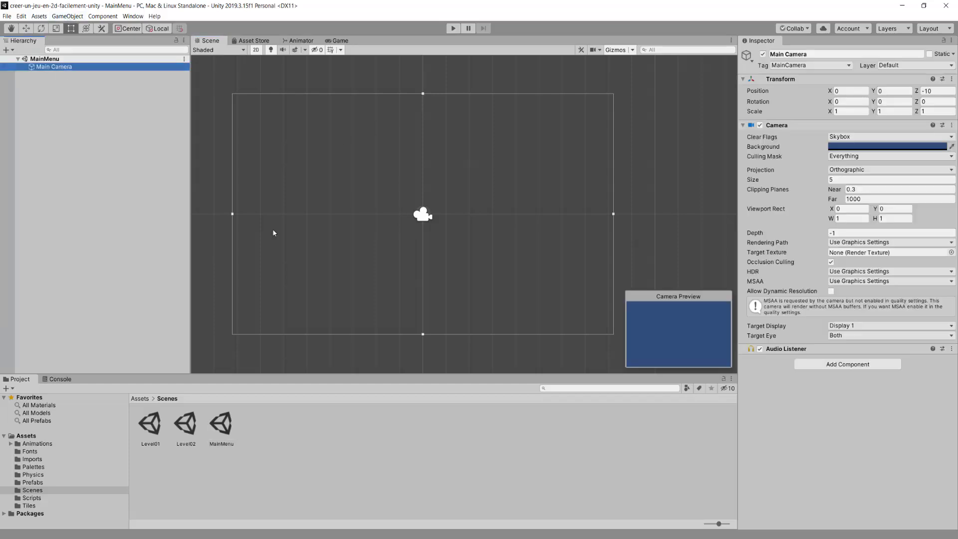
pyautogui.click(840, 147)
pyautogui.moveTo(162, 204); pyautogui.dragTo(121, 257)
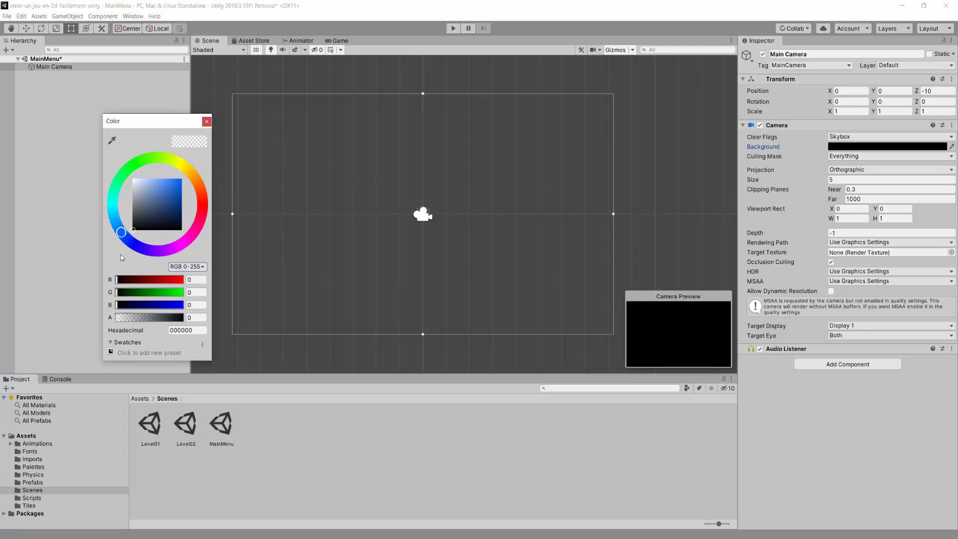
pyautogui.click(207, 123)
pyautogui.click(340, 43)
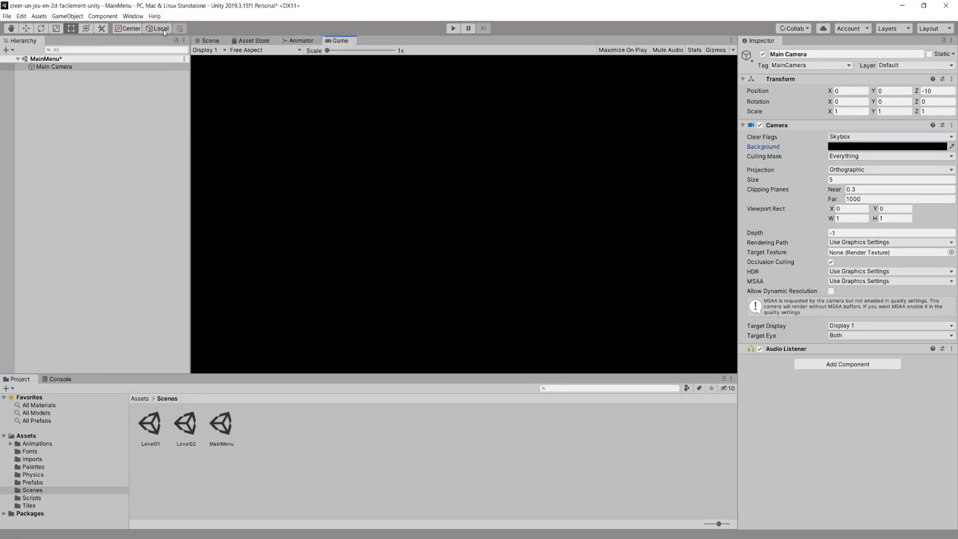
pyautogui.click(208, 41)
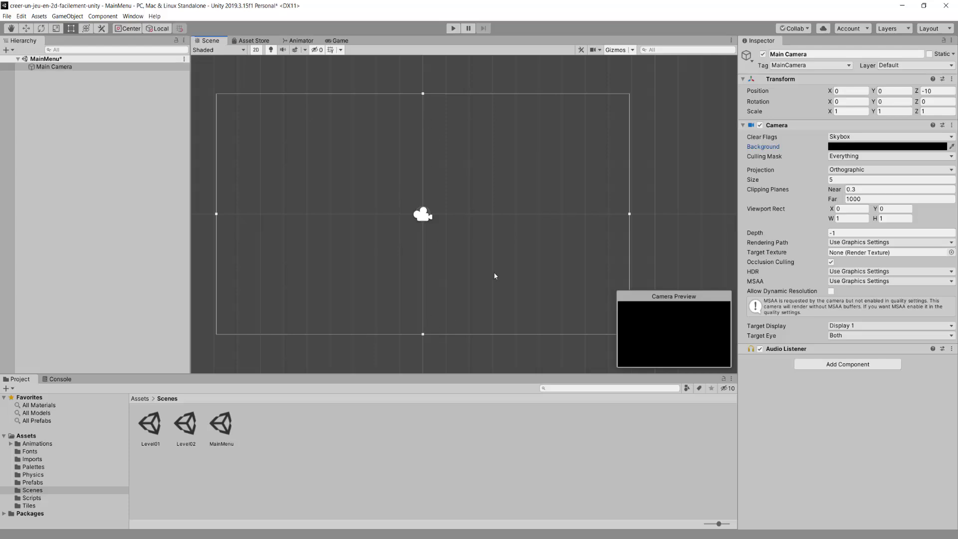
pyautogui.click(67, 16)
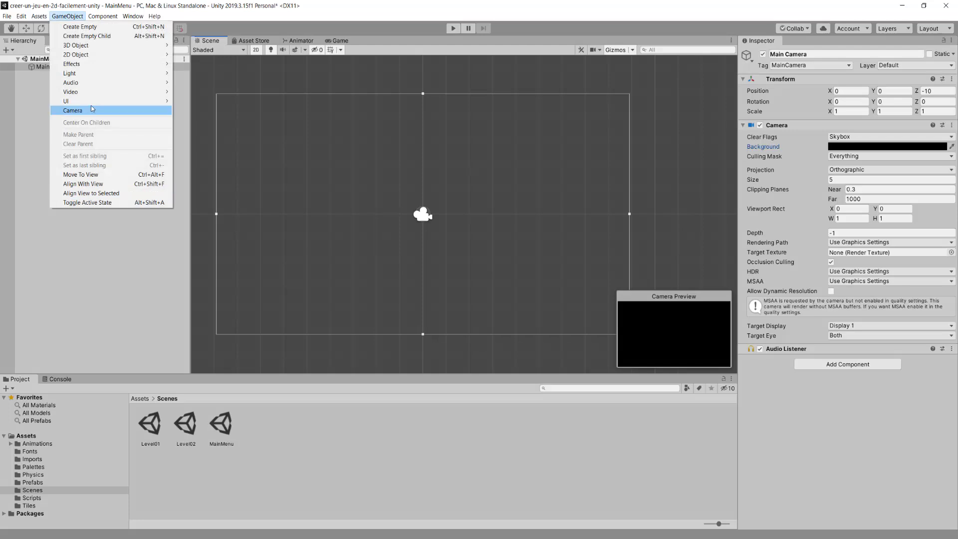
# Step: Add a UI Button to the MainMenu canvas and resize it to about 242×61 just above centre
pyautogui.moveTo(95, 101)
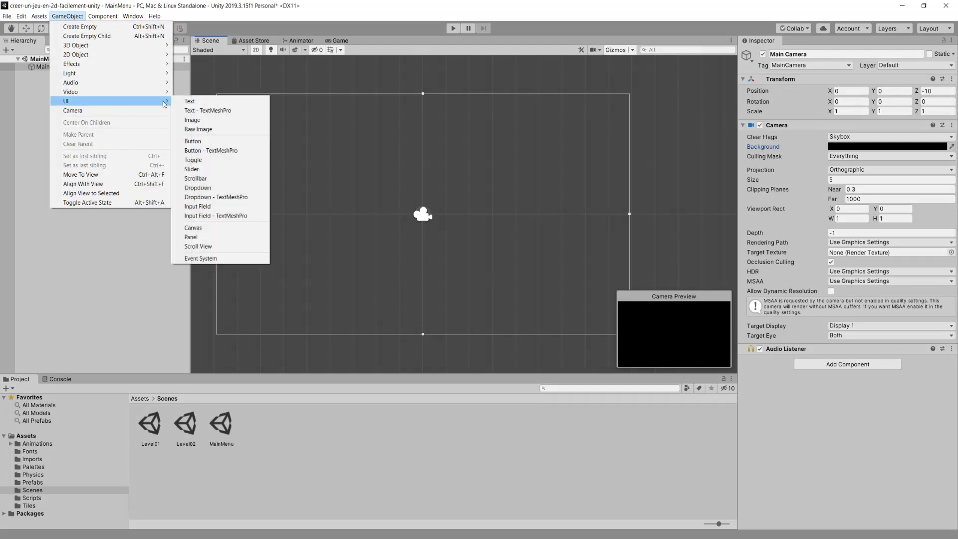
pyautogui.click(206, 141)
pyautogui.press('f')
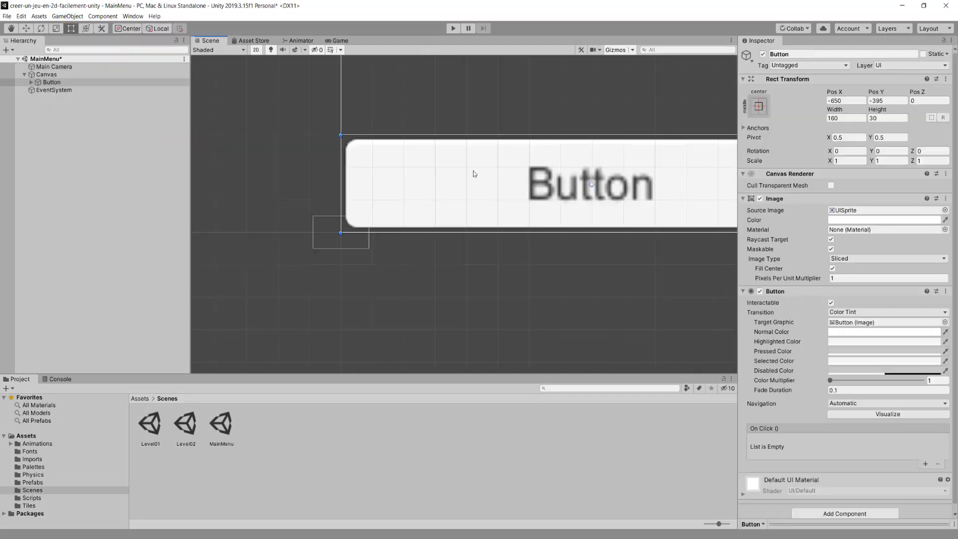
pyautogui.scroll(-5, 474, 174)
pyautogui.scroll(-1, 474, 175)
pyautogui.scroll(-3, 471, 189)
pyautogui.scroll(-2, 467, 209)
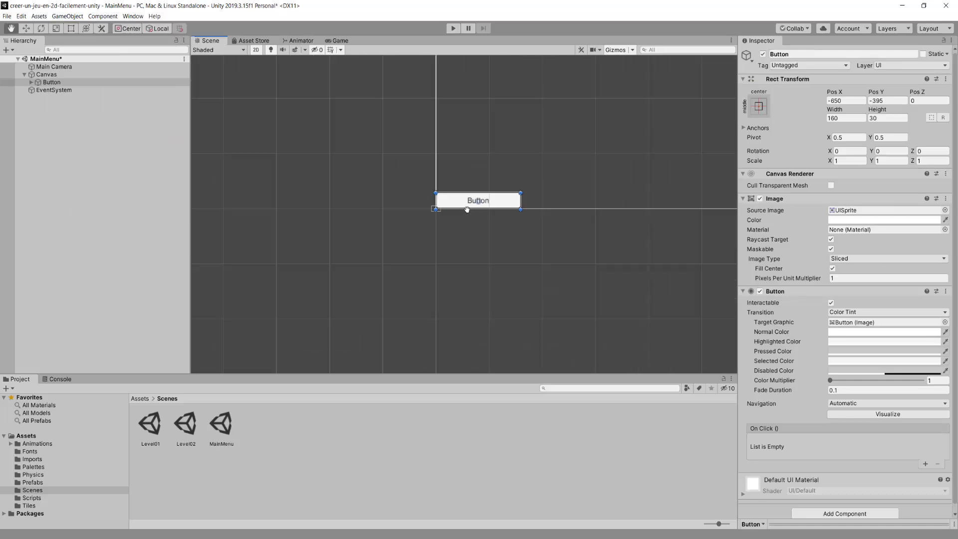
pyautogui.scroll(-4, 467, 209)
pyautogui.scroll(-1, 540, 183)
pyautogui.scroll(-1, 487, 207)
pyautogui.scroll(3, 533, 185)
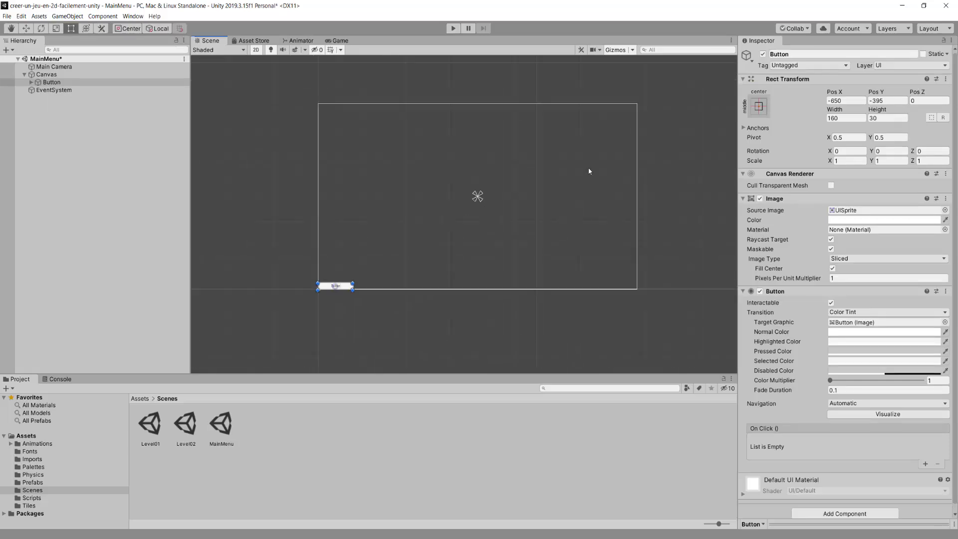
pyautogui.scroll(2, 529, 192)
pyautogui.scroll(1, 483, 203)
pyautogui.scroll(2, 454, 217)
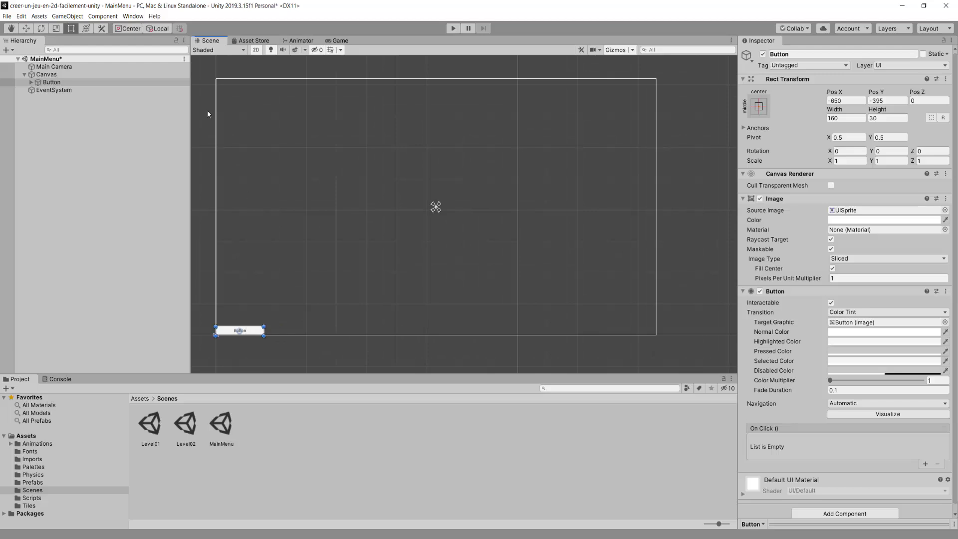
pyautogui.moveTo(264, 327); pyautogui.dragTo(458, 177)
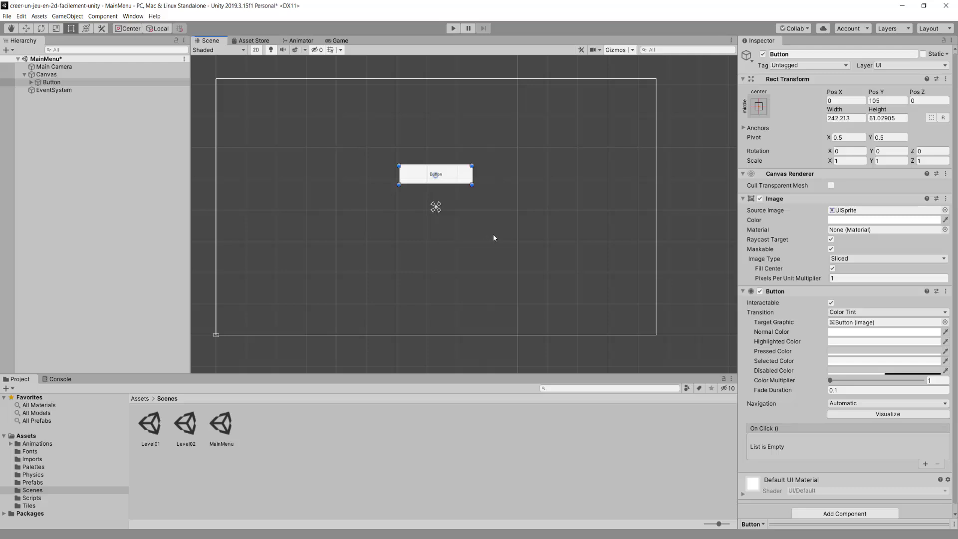
# Step: Duplicate the button twice and drag each copy below the previous one
pyautogui.hotkey('ctrl', 'd')
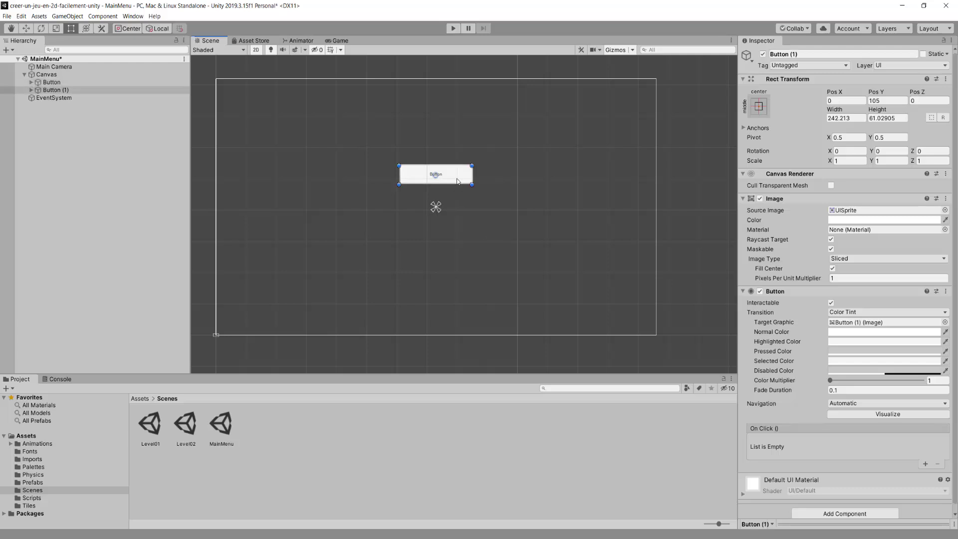
pyautogui.moveTo(459, 181); pyautogui.dragTo(459, 213)
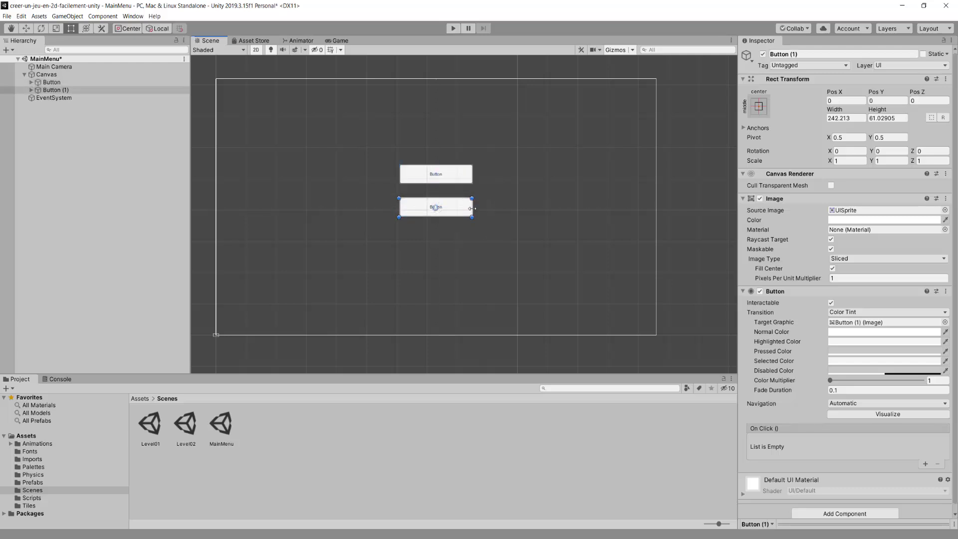
pyautogui.hotkey('ctrl', 'd')
pyautogui.moveTo(460, 211); pyautogui.dragTo(463, 236)
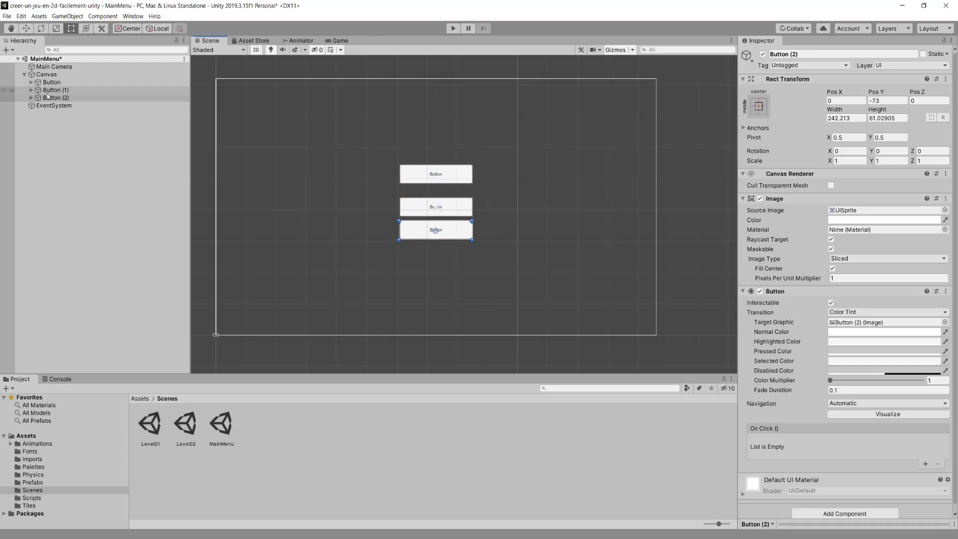
# Step: Set the bottom button's Pos Y to -75 and the top one's to 75, then check the Game view
pyautogui.click(883, 102)
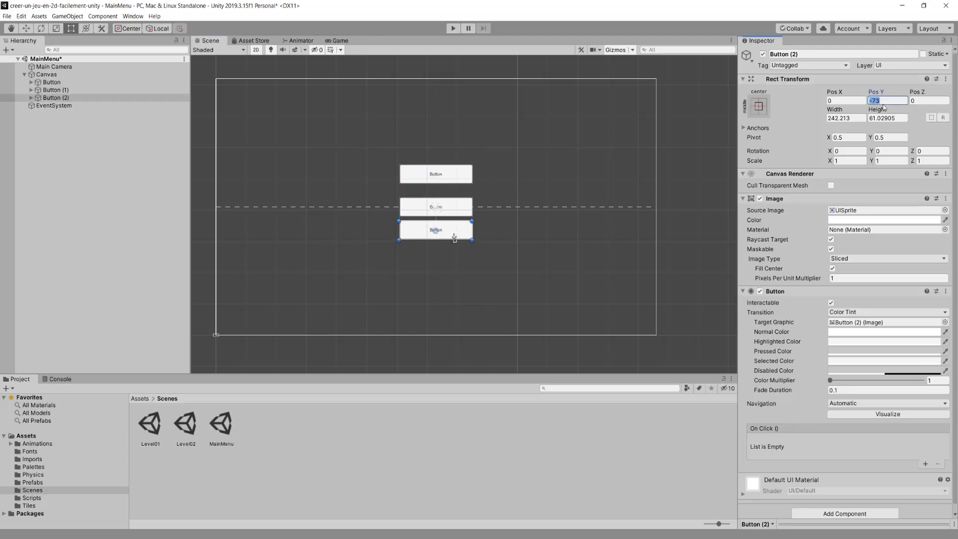
pyautogui.write('-75')
pyautogui.click(436, 175)
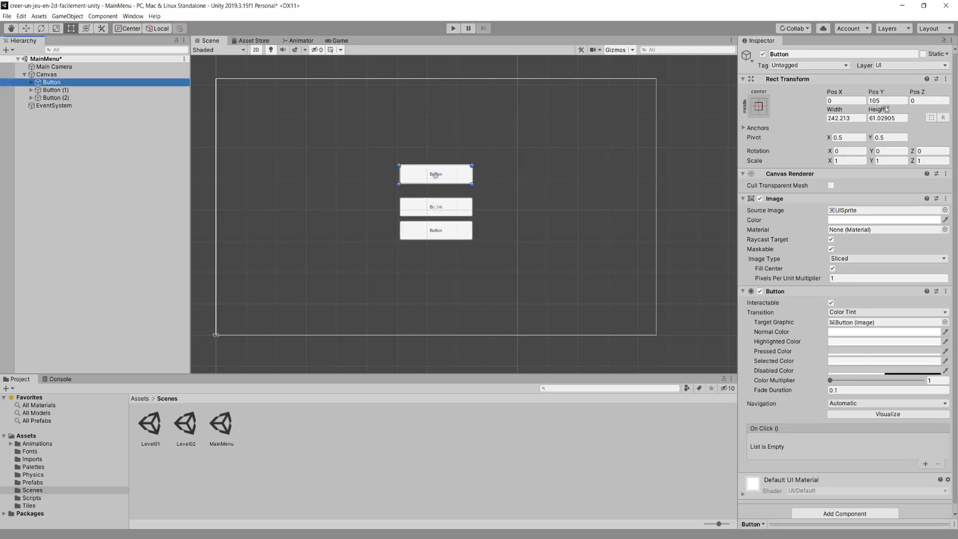
pyautogui.click(887, 101)
pyautogui.write('75')
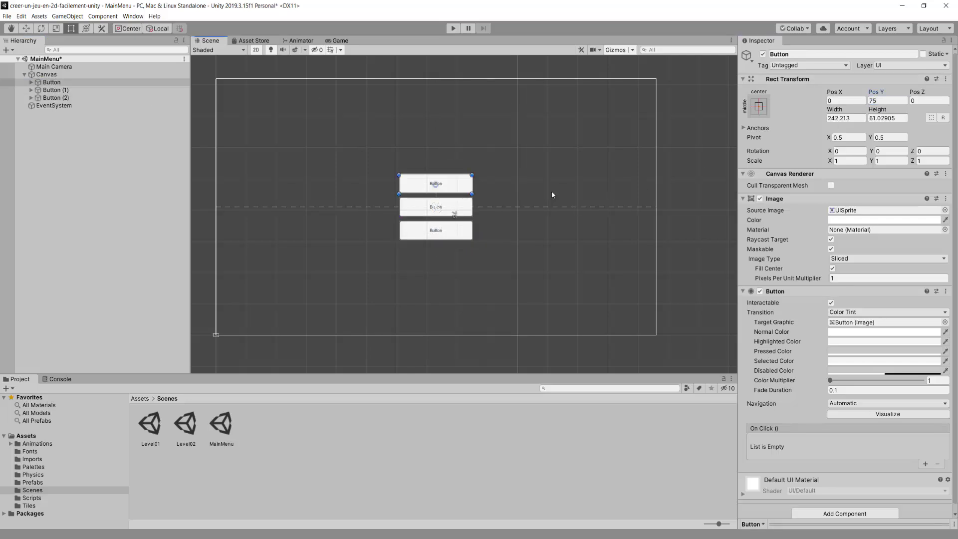
pyautogui.scroll(3, 456, 167)
pyautogui.click(345, 42)
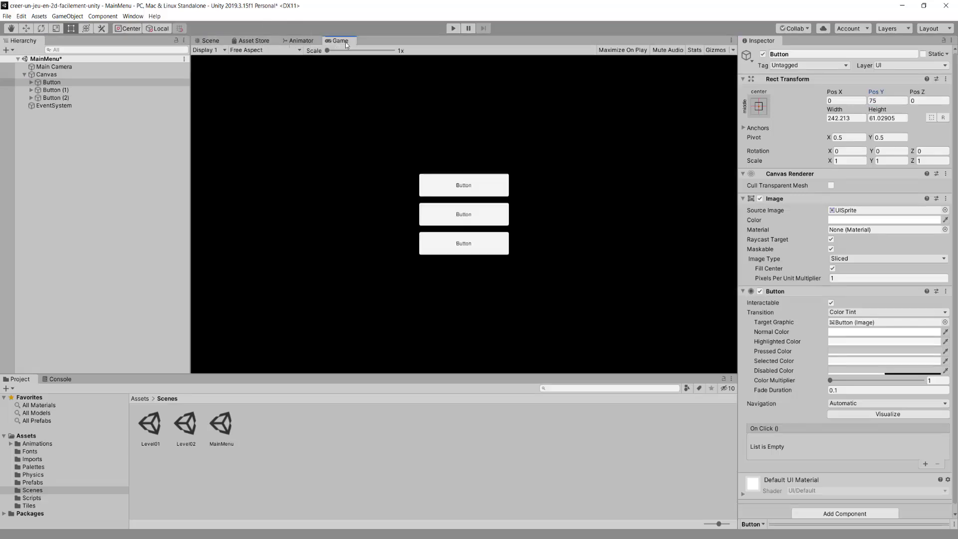
pyautogui.click(205, 44)
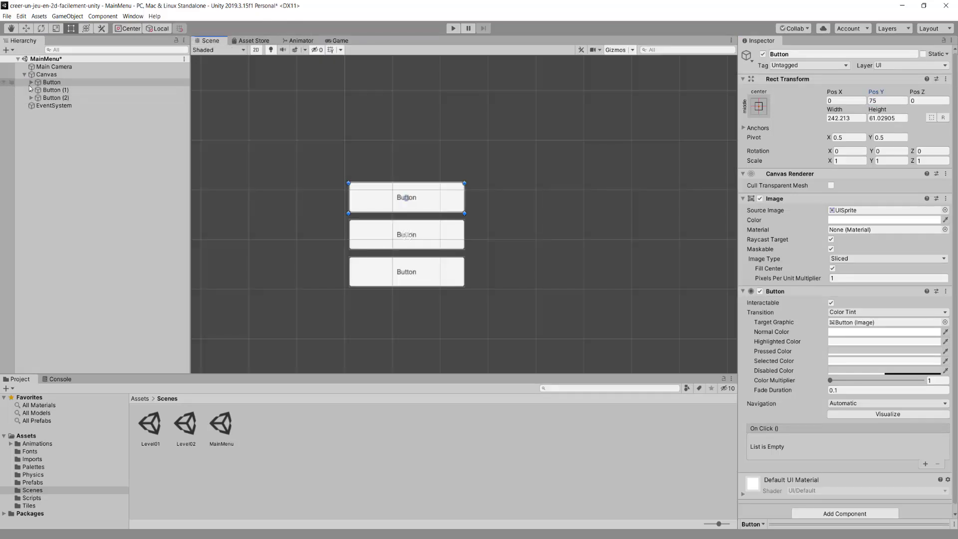
pyautogui.scroll(2, 488, 199)
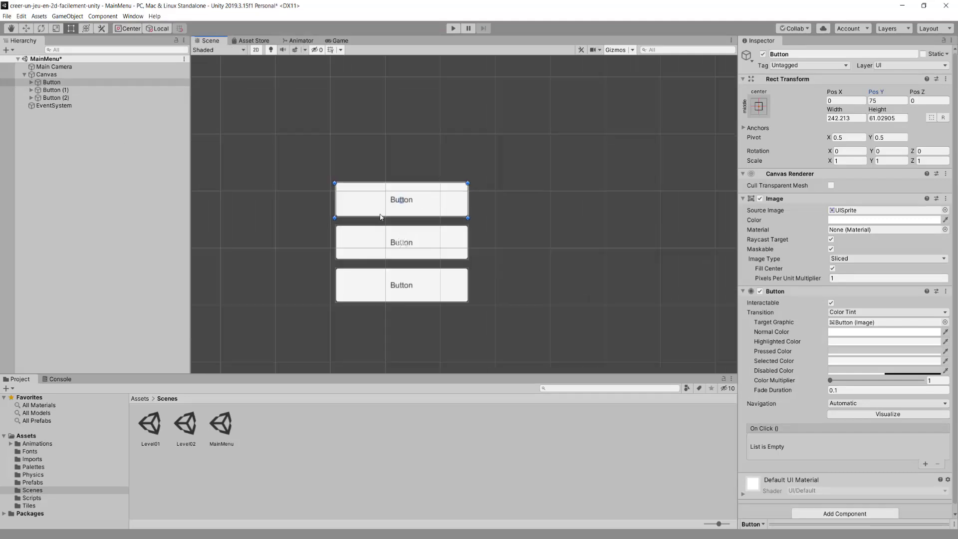
pyautogui.scroll(-2, 397, 218)
# Step: Relabel the top button's Text child to START GAME
pyautogui.click(52, 82)
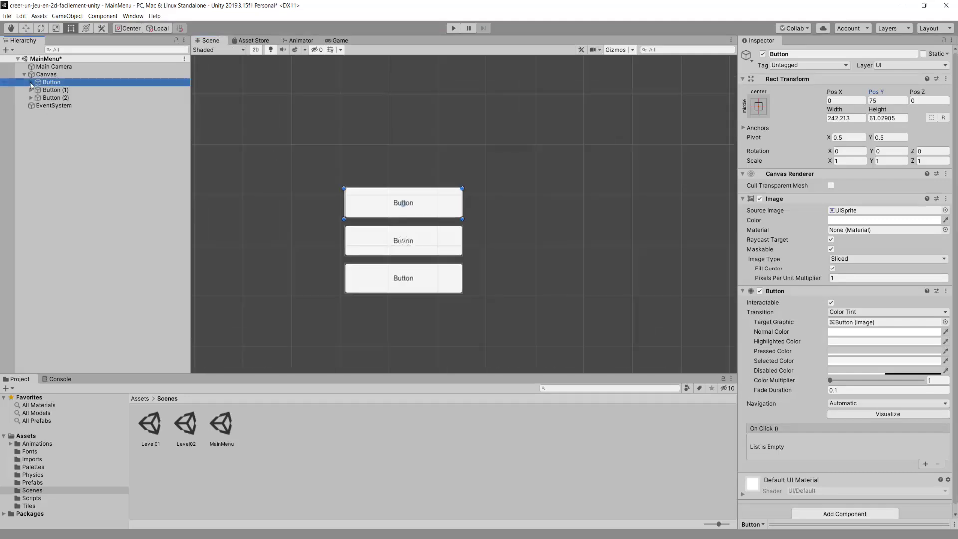
pyautogui.click(31, 82)
pyautogui.click(55, 90)
pyautogui.click(813, 227)
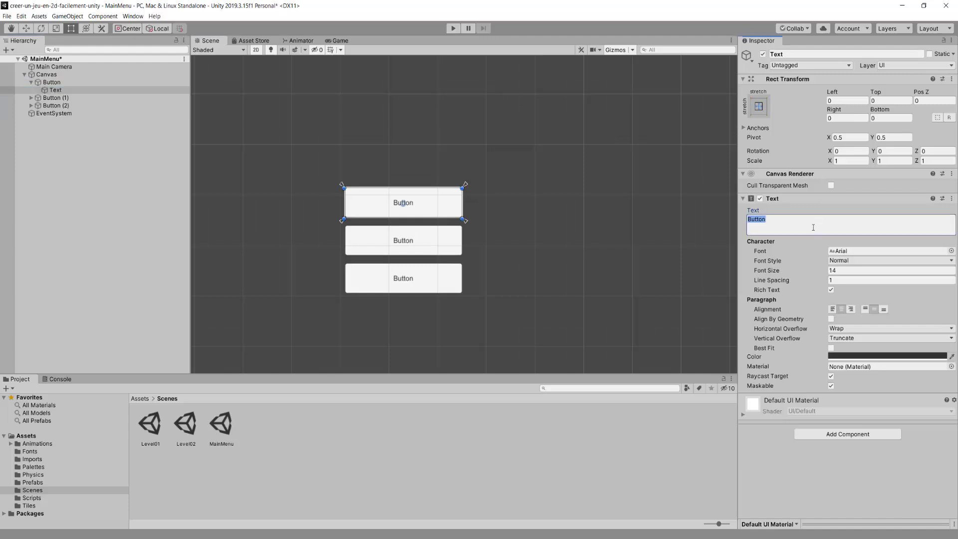
pyautogui.write('STAT')
pyautogui.press('BackSpace')
pyautogui.write('RT GAME')
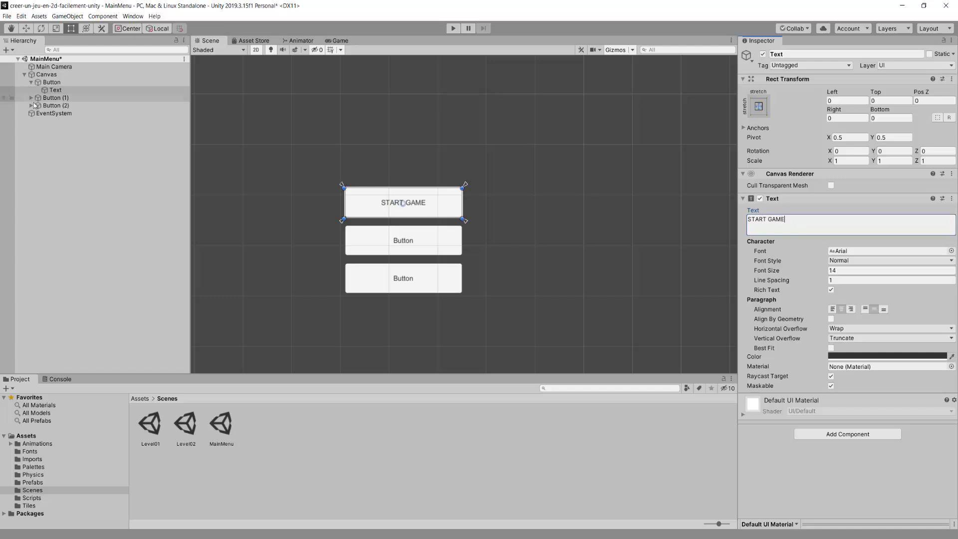
# Step: Relabel the second and third buttons' Text to SETTINGS and QUIT GAME
pyautogui.click(31, 97)
pyautogui.click(56, 105)
pyautogui.click(808, 225)
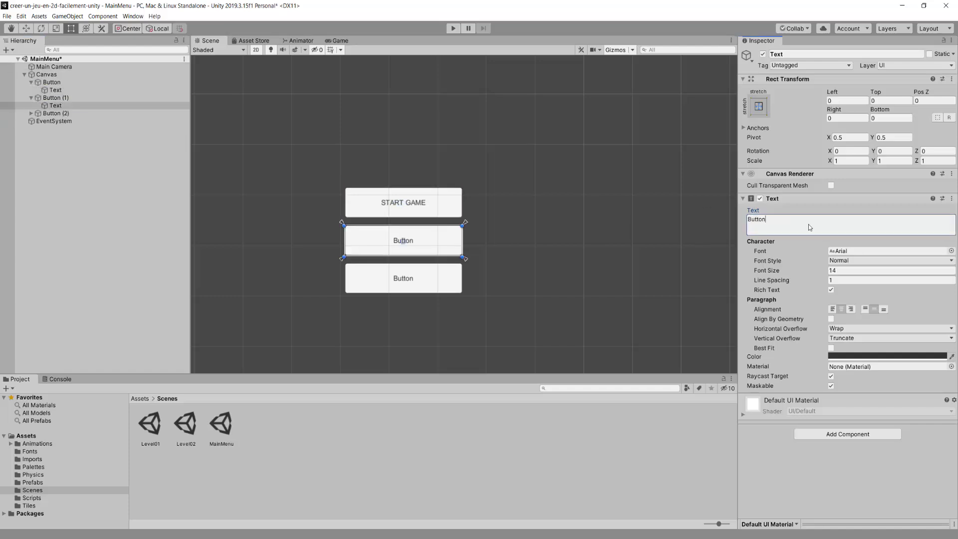
pyautogui.hotkey('ctrl', 'a')
pyautogui.write('SET')
pyautogui.write('TINGS')
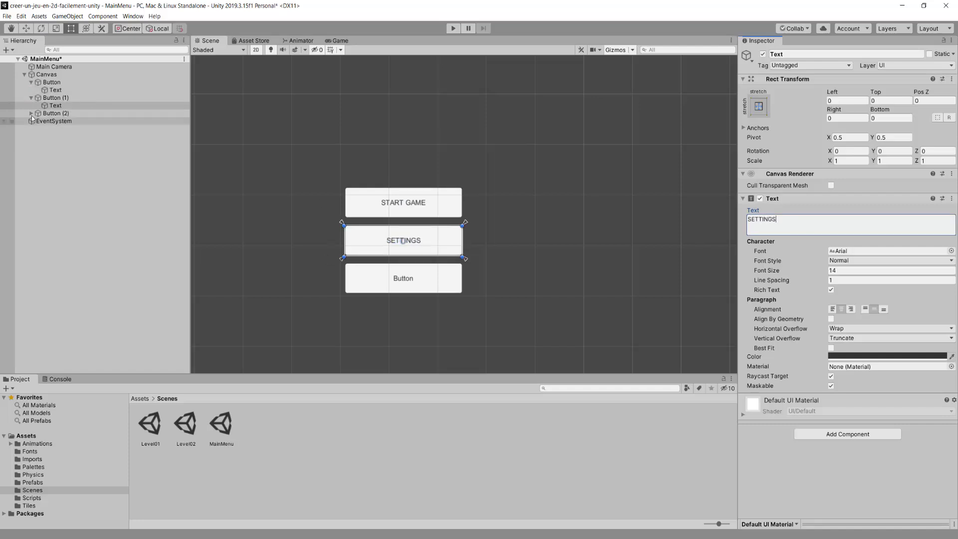
pyautogui.click(31, 113)
pyautogui.click(55, 121)
pyautogui.click(779, 234)
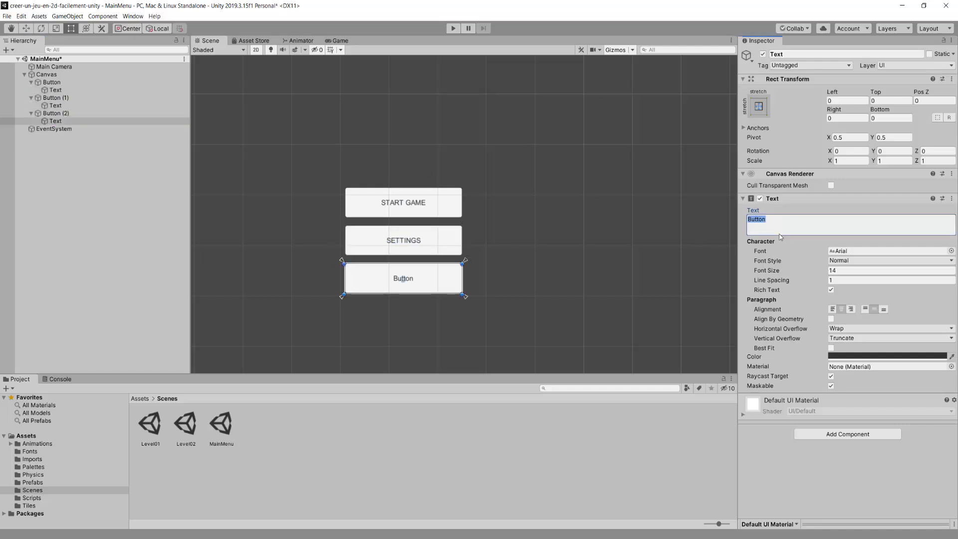
pyautogui.write('QUIT GAME')
# Step: Select all three button Text labels together
pyautogui.rightClick(486, 253)
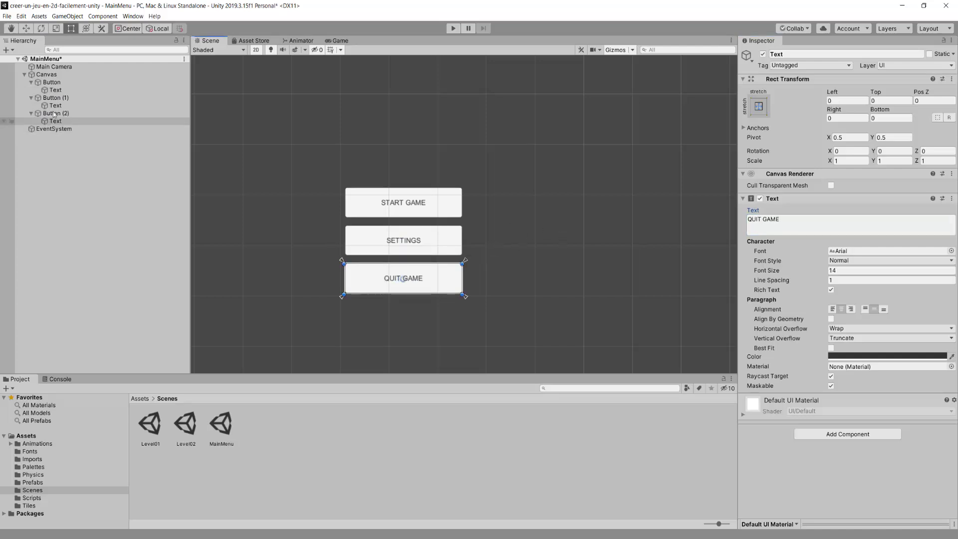
pyautogui.click(56, 91)
pyautogui.keyDown('ctrl'); pyautogui.click(59, 106); pyautogui.keyUp('ctrl')
pyautogui.keyDown('ctrl'); pyautogui.click(55, 120); pyautogui.keyUp('ctrl')
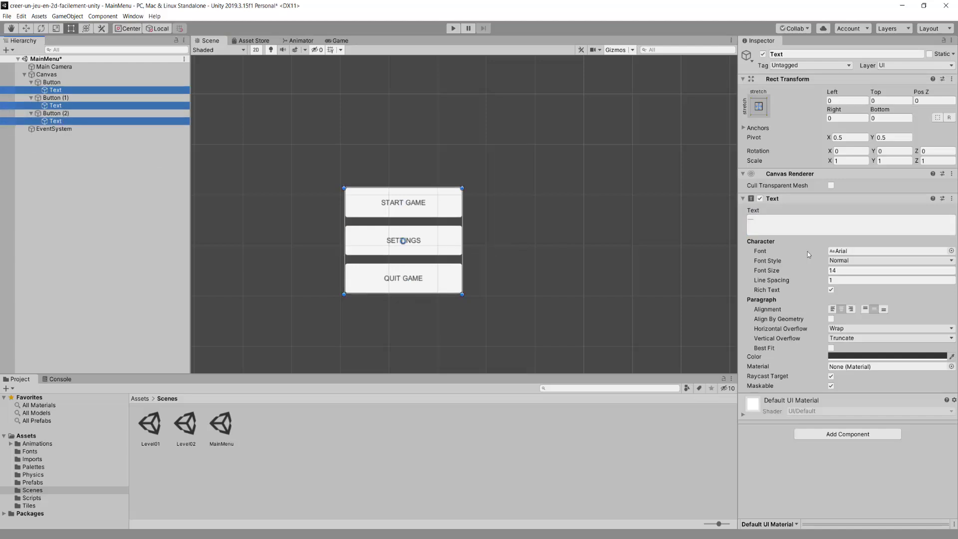
# Step: Give the three labels the pixelated font at size 34 and preview them in the Game view
pyautogui.click(950, 251)
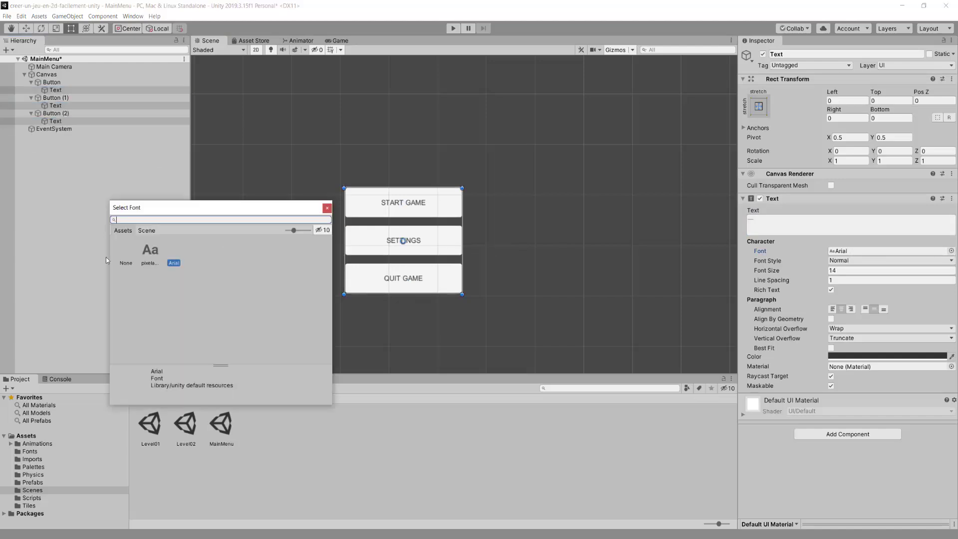
pyautogui.click(151, 255)
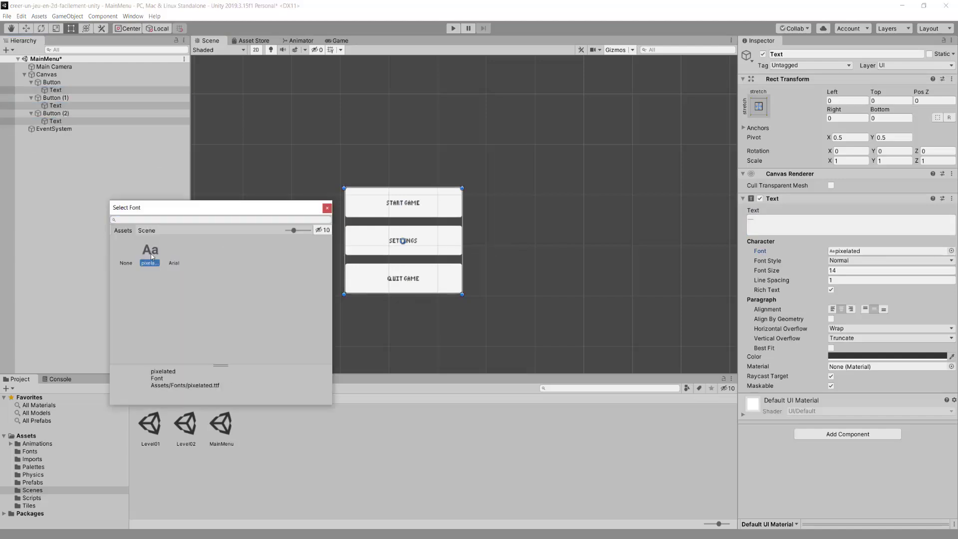
pyautogui.click(327, 207)
pyautogui.moveTo(769, 273); pyautogui.dragTo(830, 270)
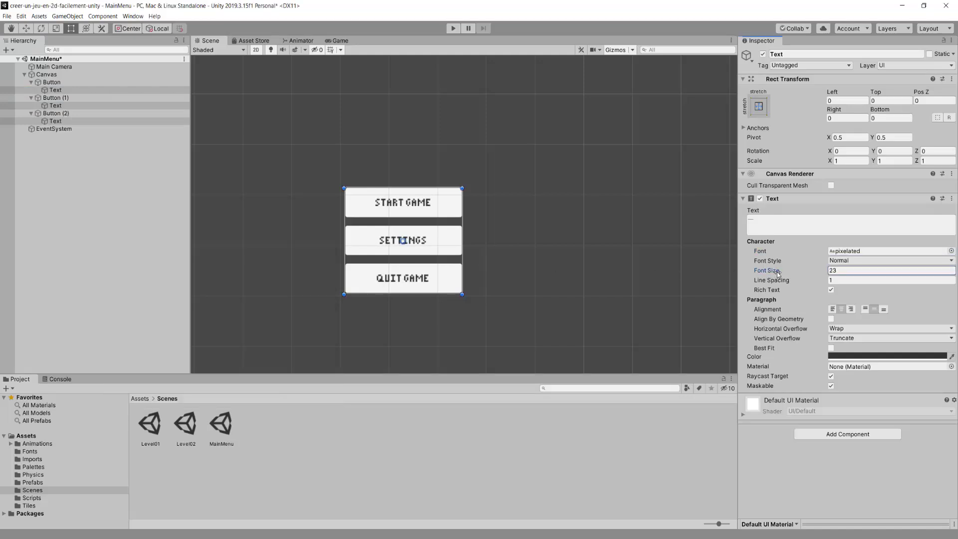
pyautogui.click(840, 271)
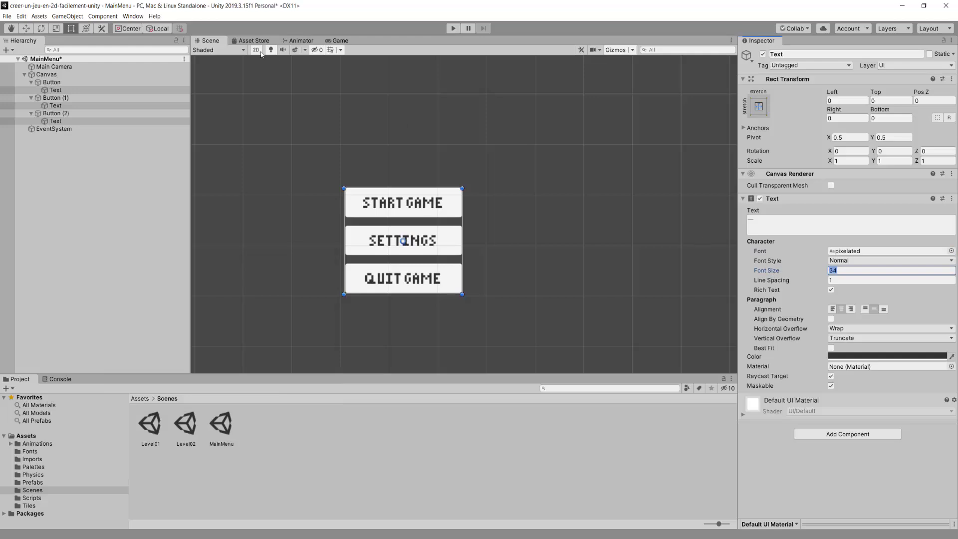
pyautogui.click(341, 42)
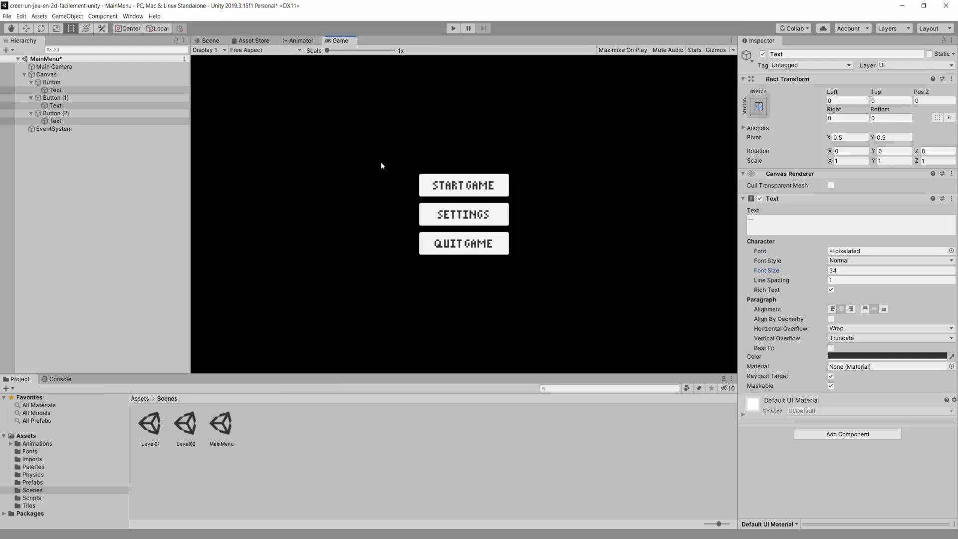
# Step: Back in the Scene view, collapse the button entries, zoom out to the whole canvas, and select Canvas
pyautogui.click(207, 40)
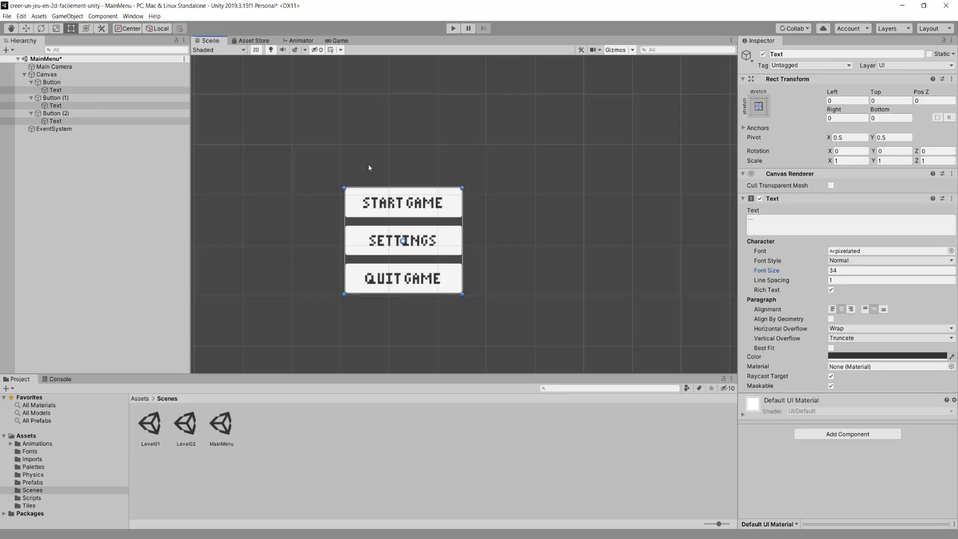
pyautogui.click(50, 82)
pyautogui.press('Left')
pyautogui.press('Down')
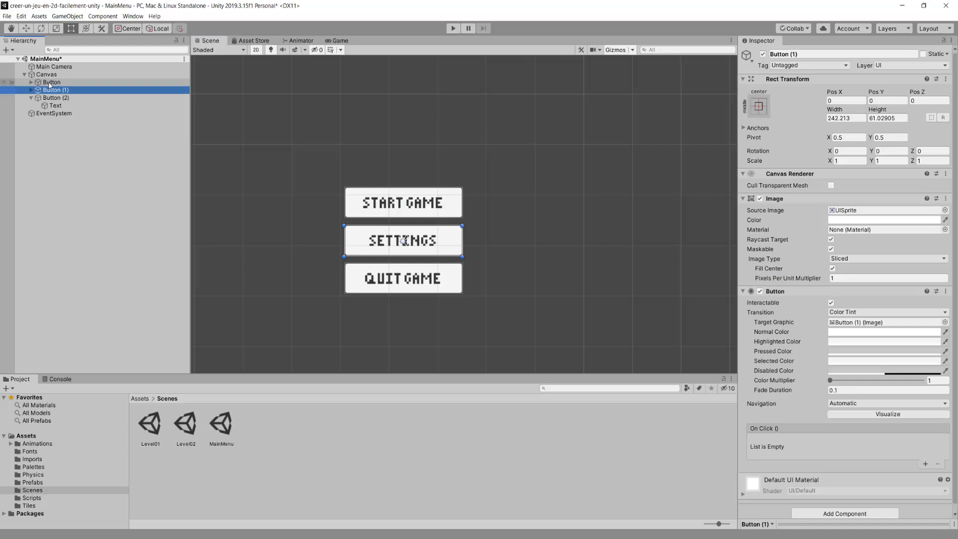
pyautogui.press('Left')
pyautogui.press('Down')
pyautogui.press('Left')
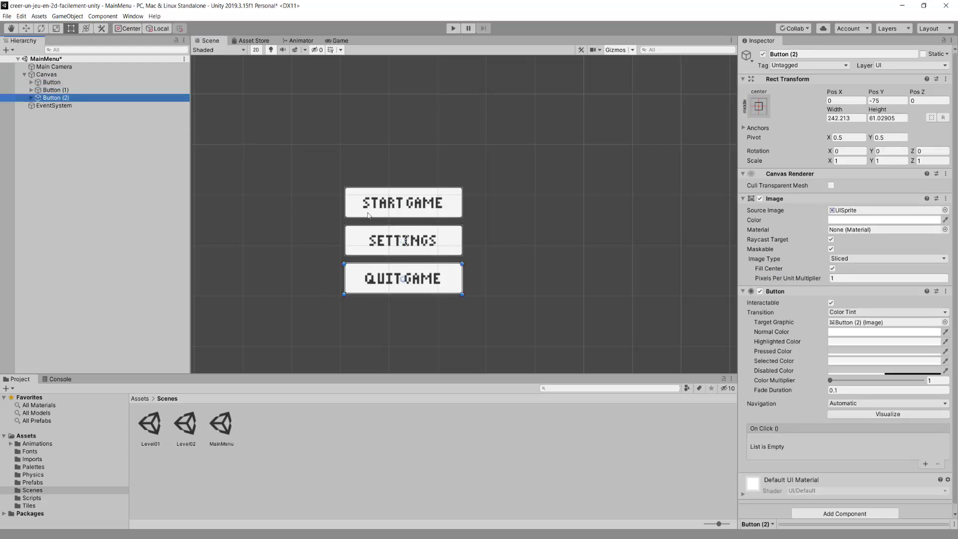
pyautogui.scroll(-2, 330, 244)
pyautogui.moveTo(330, 244); pyautogui.dragTo(409, 208, button='middle')
pyautogui.scroll(-3, 408, 209)
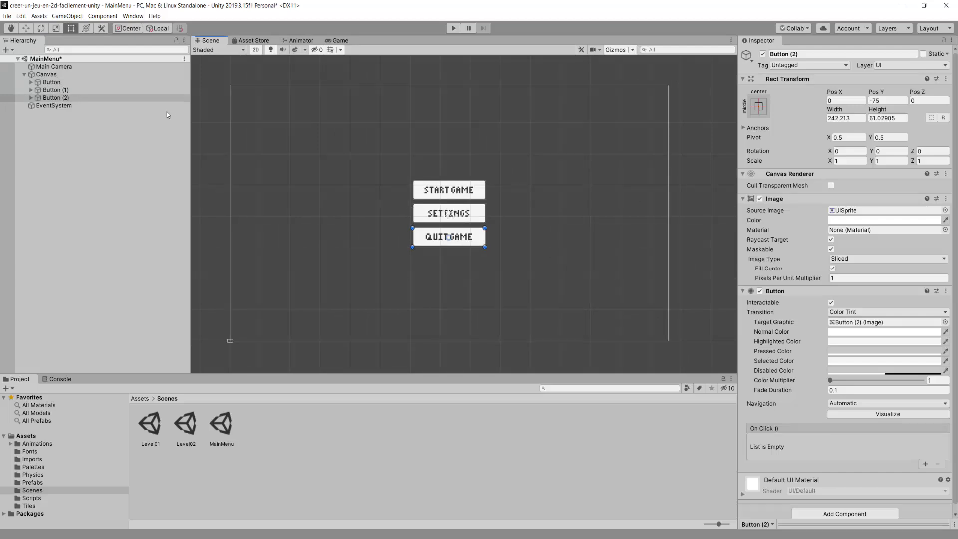
pyautogui.click(46, 74)
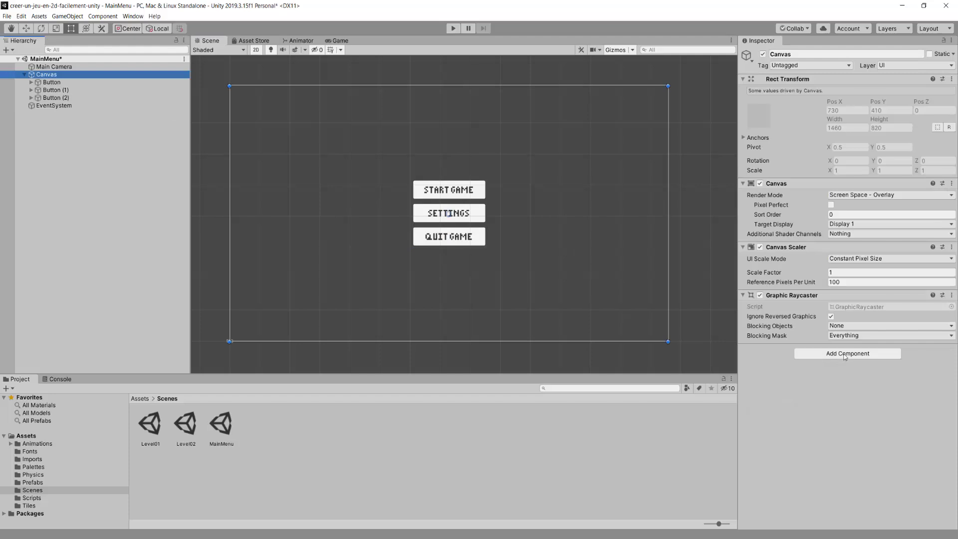
# Step: Create a new MainMenu script component on the Canvas and open it in Visual Studio
pyautogui.click(844, 354)
pyautogui.write('MainMenu')
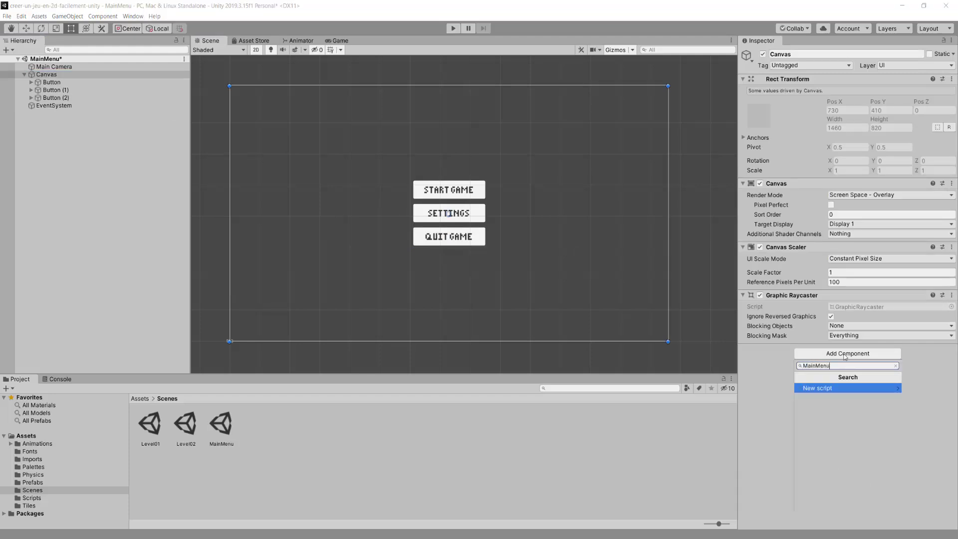
pyautogui.press('Return')
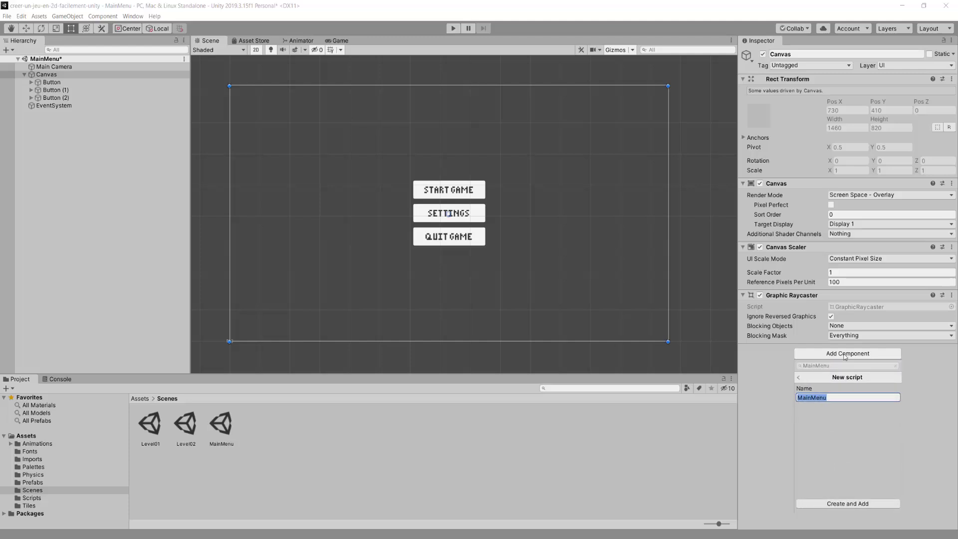
pyautogui.press('Return')
pyautogui.doubleClick(853, 359)
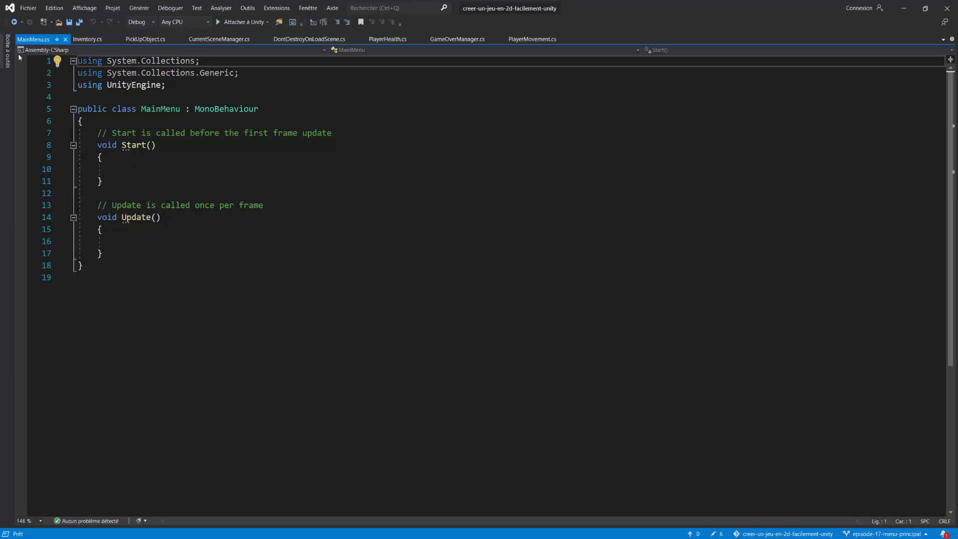
# Step: Close other documents and delete the template Start/Update methods and unused using lines
pyautogui.rightClick(36, 39)
pyautogui.click(88, 88)
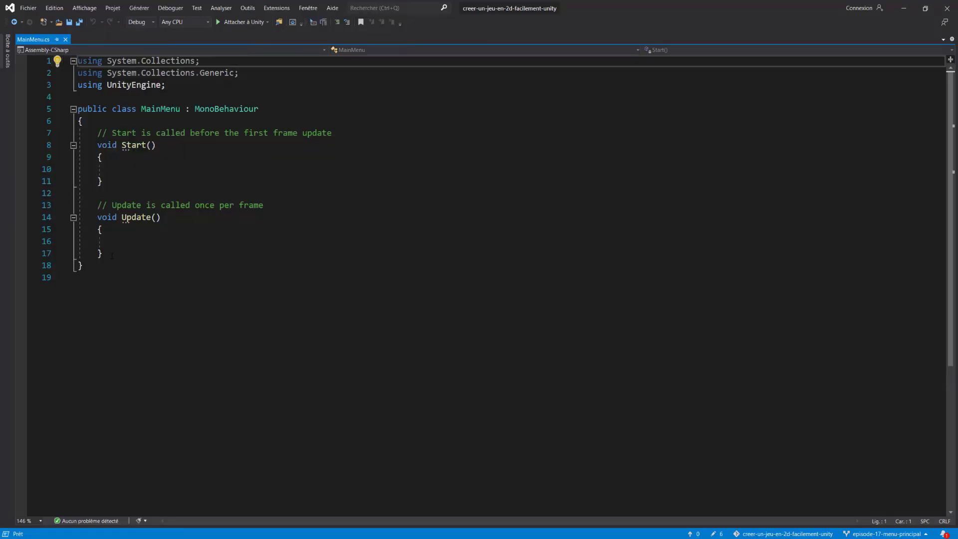
pyautogui.moveTo(112, 256); pyautogui.dragTo(97, 132)
pyautogui.press('Delete')
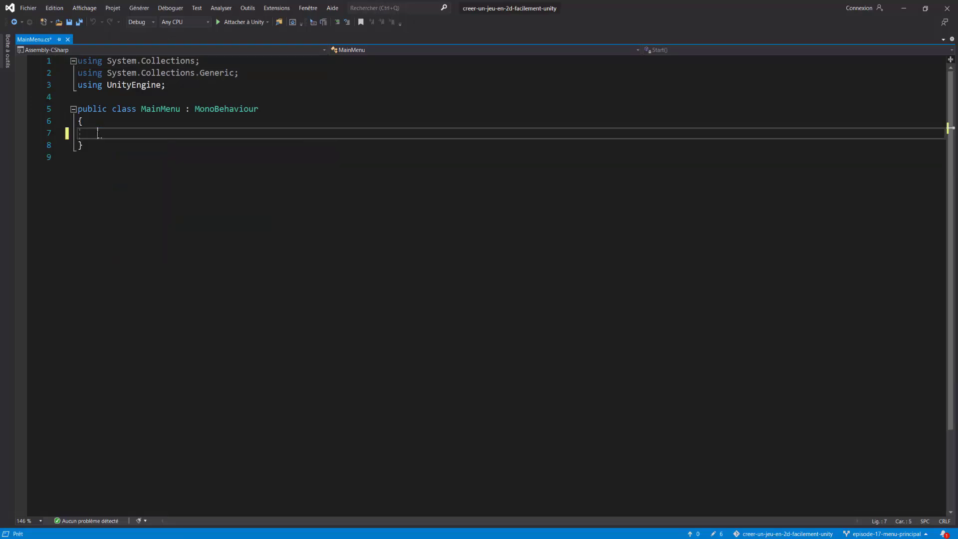
pyautogui.hotkey('ctrl', 'Home')
pyautogui.hotkey('shift', 'Down')
pyautogui.hotkey('shift', 'Down')
pyautogui.press('Delete')
# Step: Write an empty public void StartGame() method in the class body
pyautogui.click(118, 113)
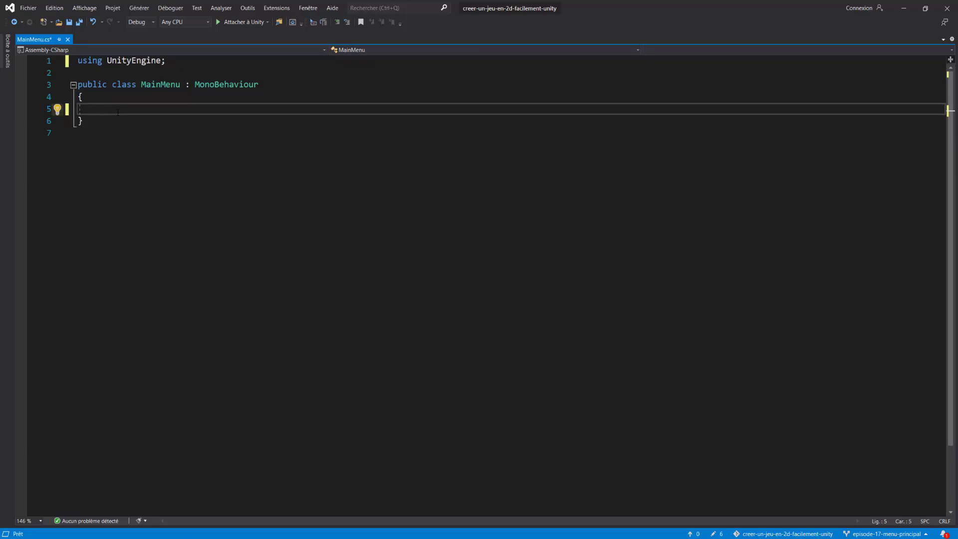
pyautogui.write('p')
pyautogui.write('ublic ')
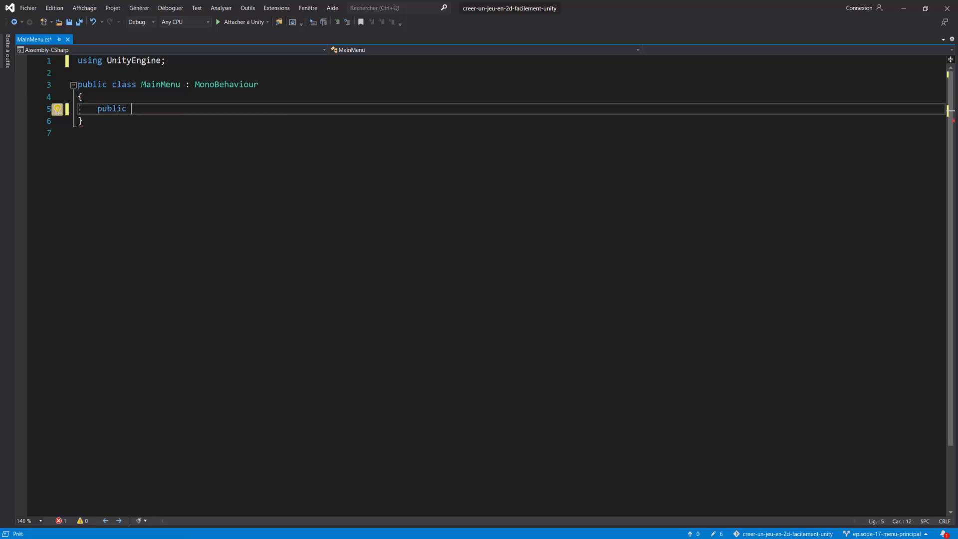
pyautogui.write('void Star')
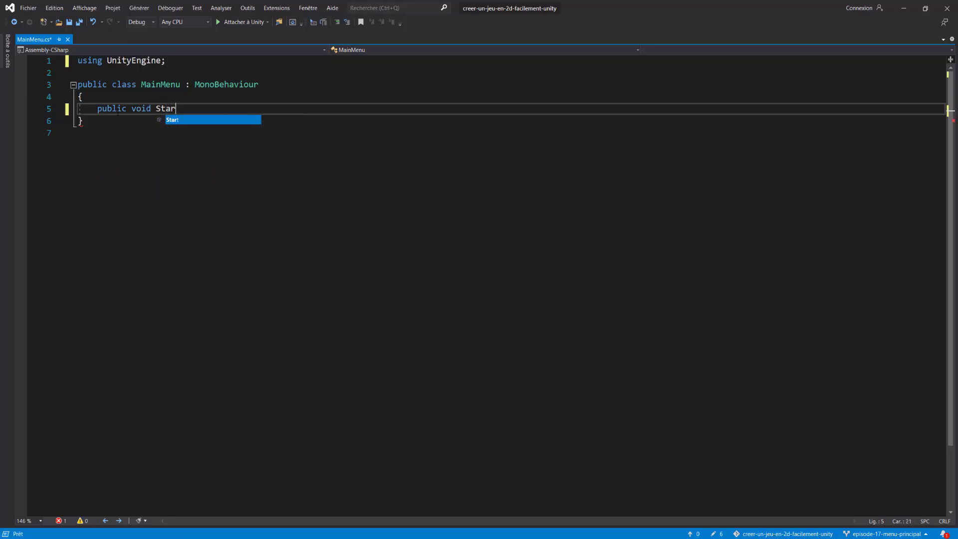
pyautogui.write('tGame(')
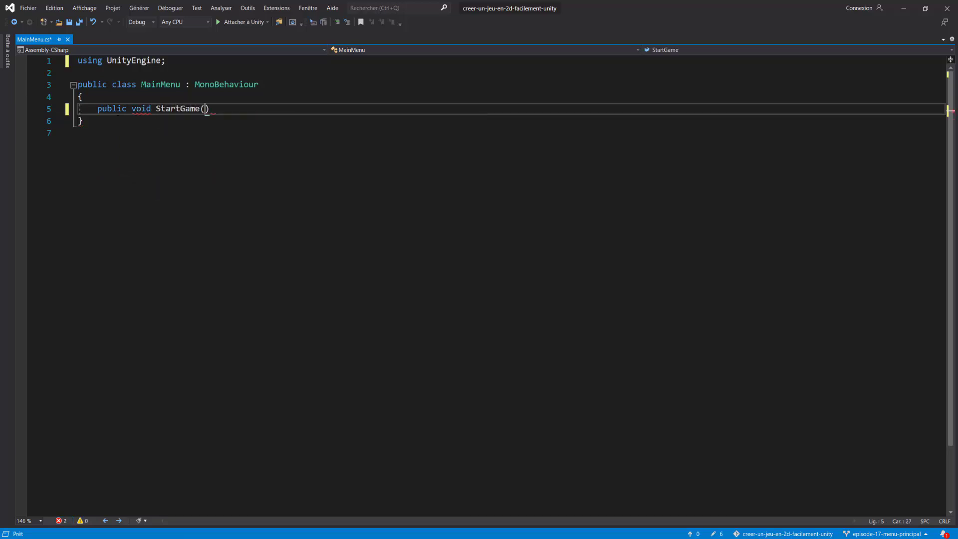
pyautogui.write(')')
pyautogui.press('Return')
pyautogui.write('{')
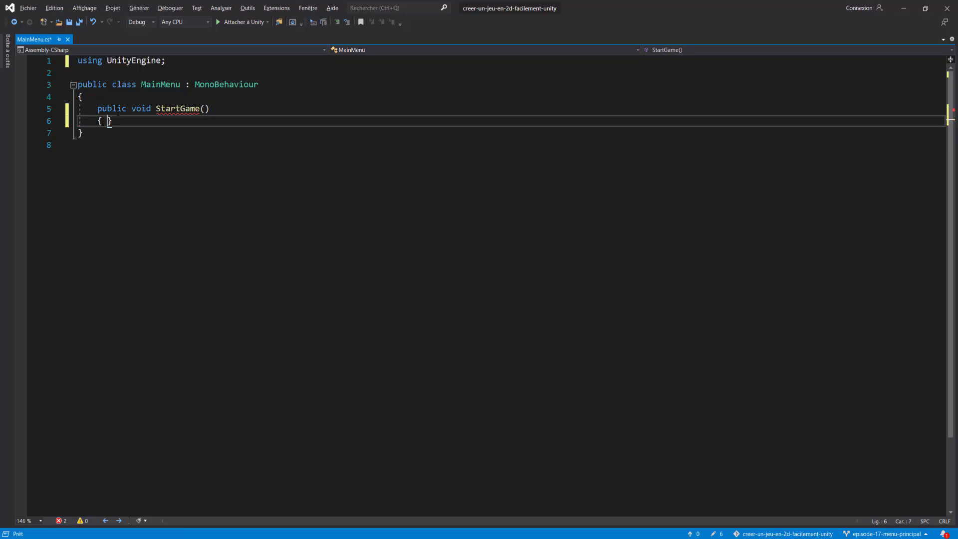
pyautogui.press('Return')
pyautogui.press('Down')
pyautogui.press('Return')
pyautogui.press('Return')
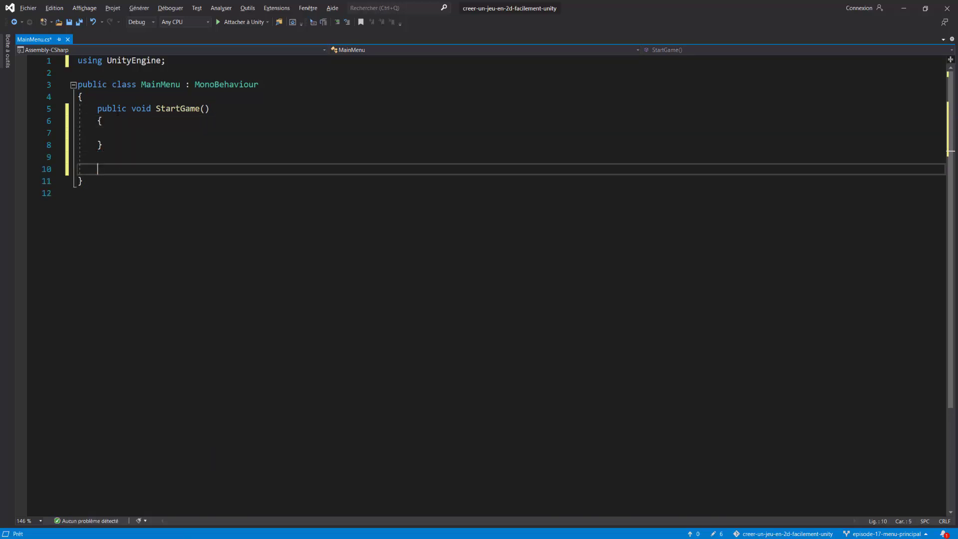
# Step: Copy the StartGame method and paste two more copies below it
pyautogui.moveTo(103, 144); pyautogui.dragTo(97, 108)
pyautogui.hotkey('ctrl', 'c')
pyautogui.click(108, 168)
pyautogui.hotkey('ctrl', 'v')
pyautogui.press('Return')
pyautogui.press('Return')
pyautogui.hotkey('ctrl', 'v')
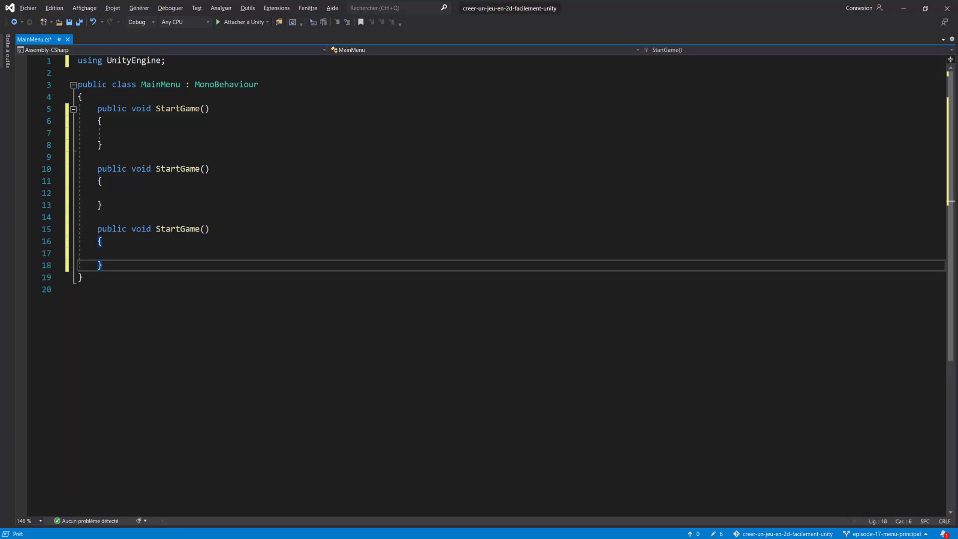
# Step: Rename the two copies to SettingsButton and QuitGame
pyautogui.click(156, 169)
pyautogui.doubleClick(179, 170)
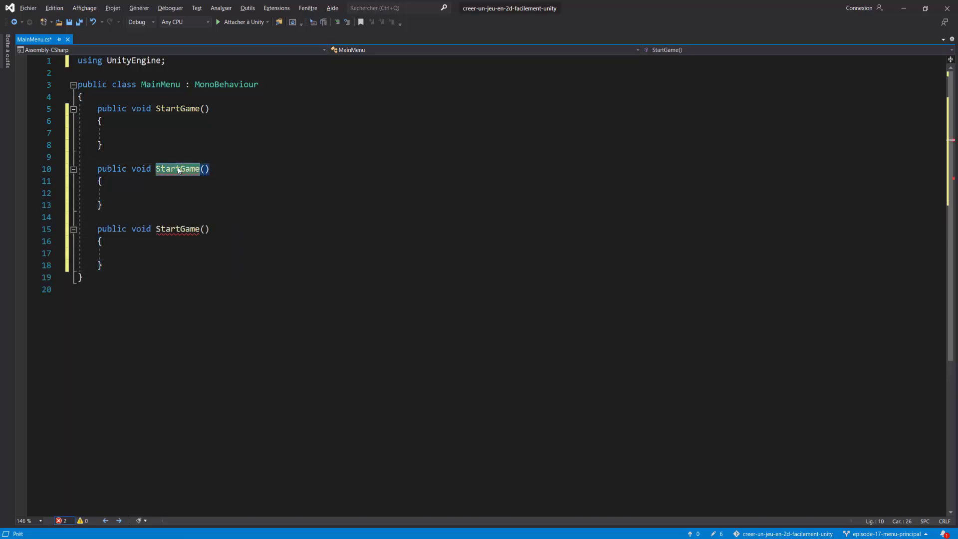
pyautogui.write('SettingsB')
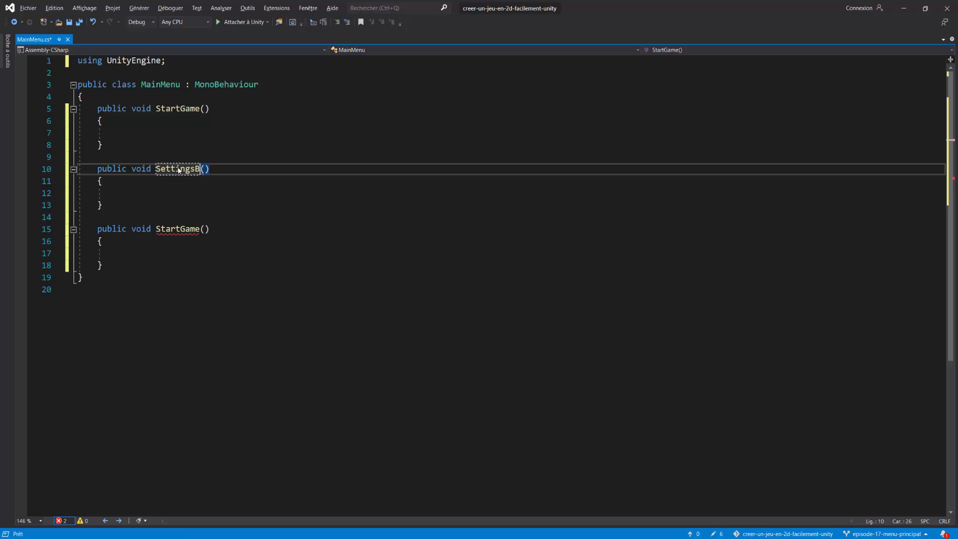
pyautogui.write('utton')
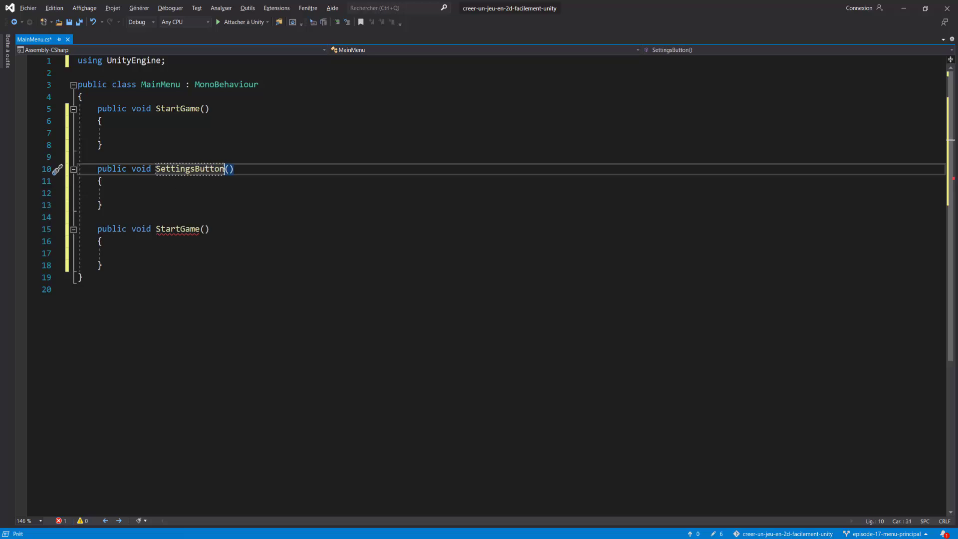
pyautogui.click(181, 229)
pyautogui.press('BackSpace')
pyautogui.press('BackSpace')
pyautogui.press('BackSpace')
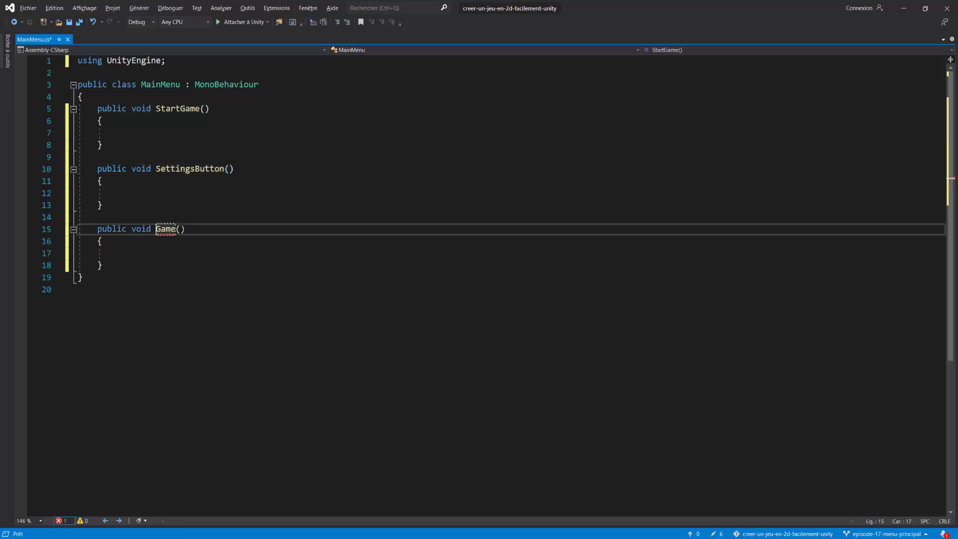
pyautogui.write('Quit')
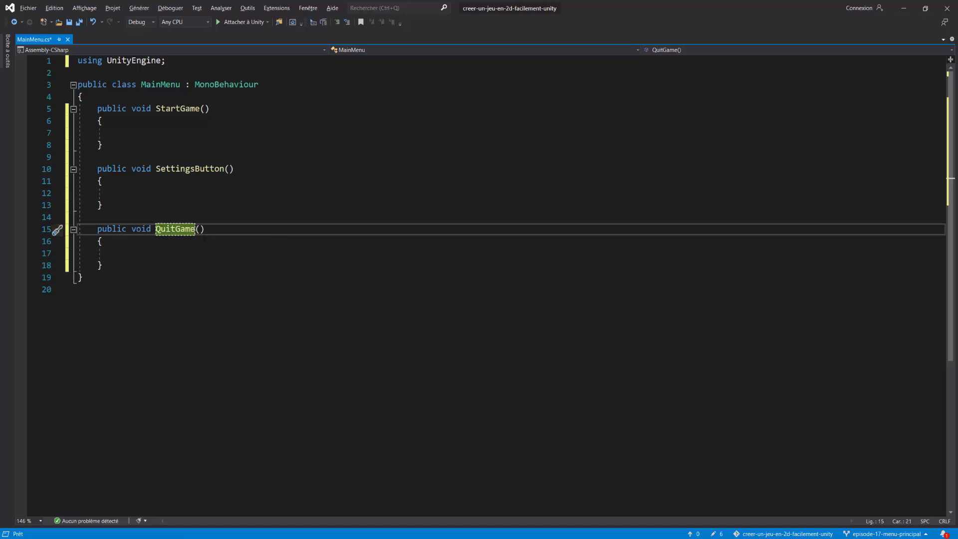
# Step: Add Application.Quit(); inside the QuitGame method
pyautogui.click(156, 252)
pyautogui.write('Ap')
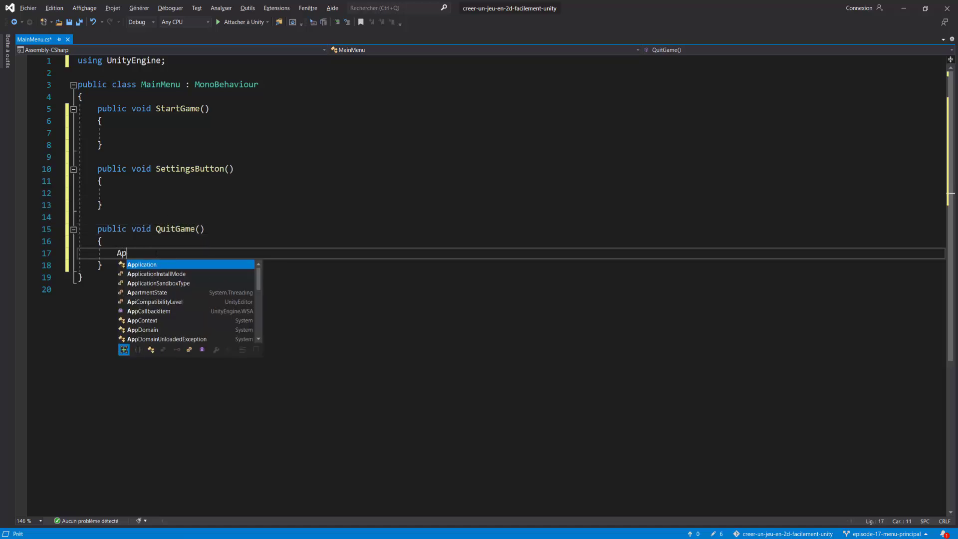
pyautogui.write('pli')
pyautogui.press('Tab')
pyautogui.write('.')
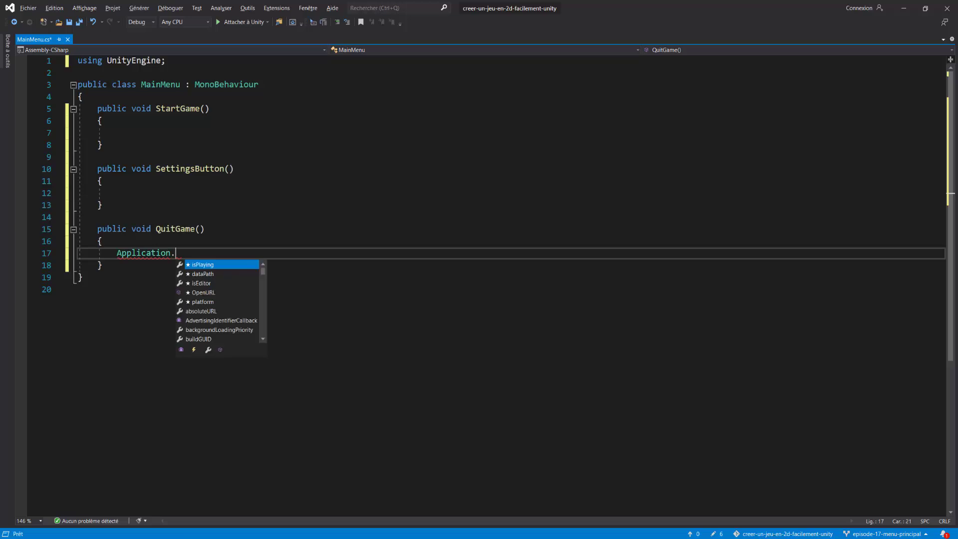
pyautogui.write('Q')
pyautogui.press('Tab')
pyautogui.write('(')
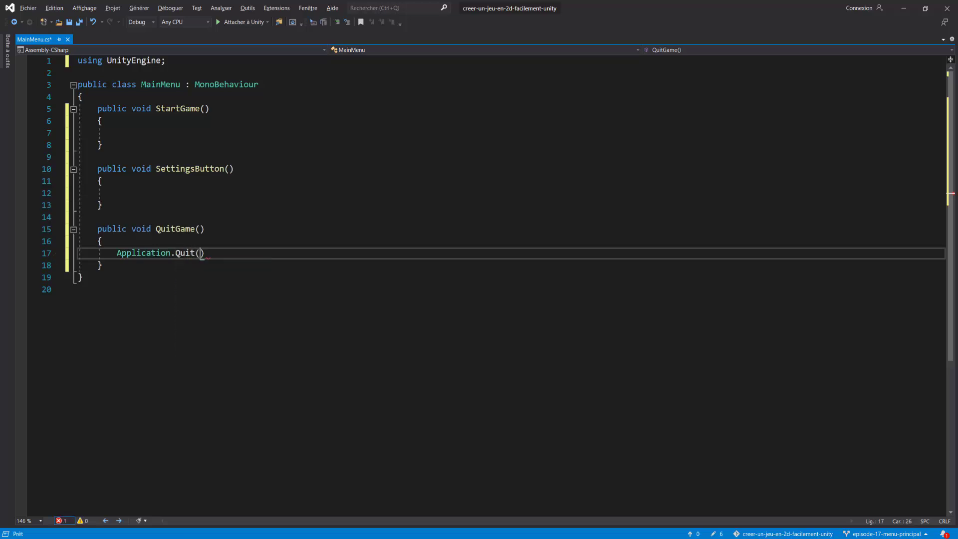
pyautogui.write(');')
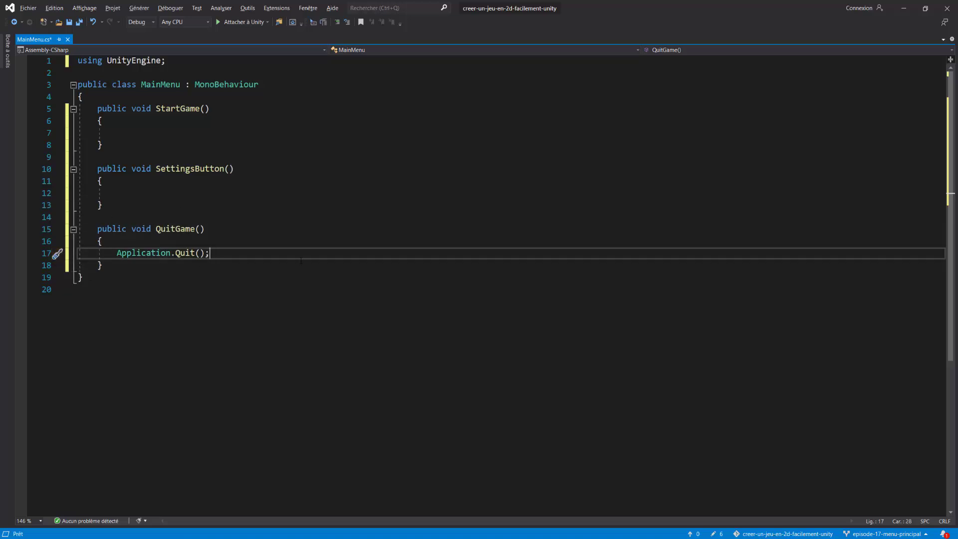
pyautogui.click(117, 133)
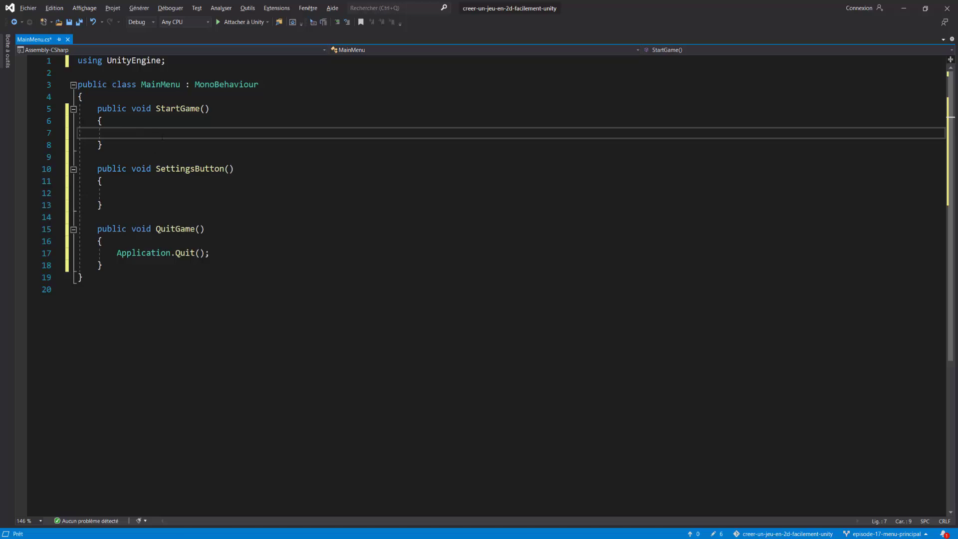
# Step: Add a using UnityEngine.SceneManagement; import
pyautogui.click(181, 61)
pyautogui.press('Return')
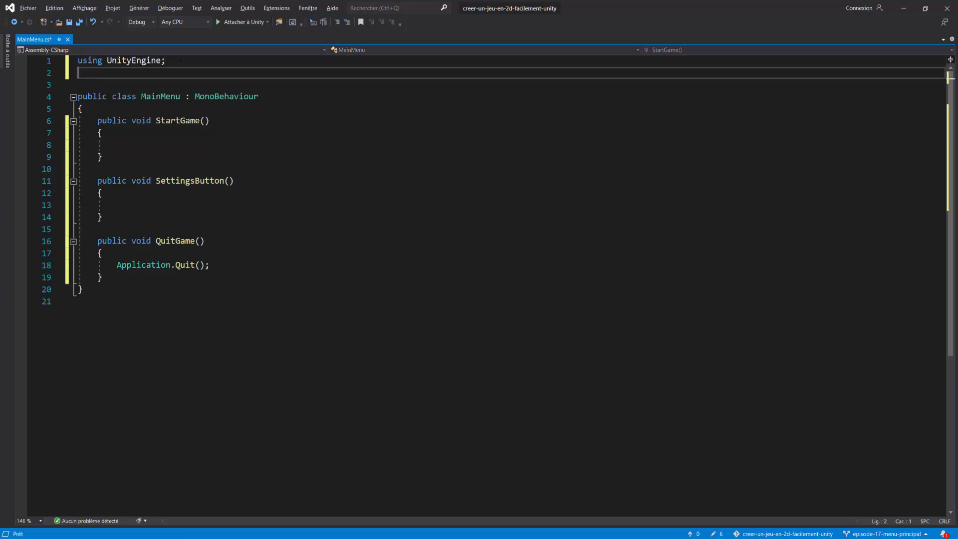
pyautogui.write('using ')
pyautogui.write('UnityEngine')
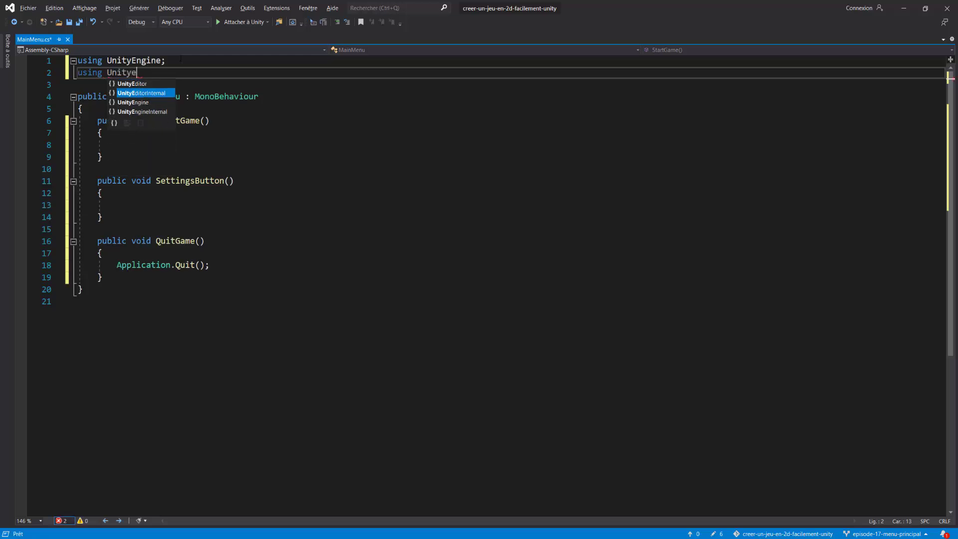
pyautogui.write('.Scene')
pyautogui.press('Tab')
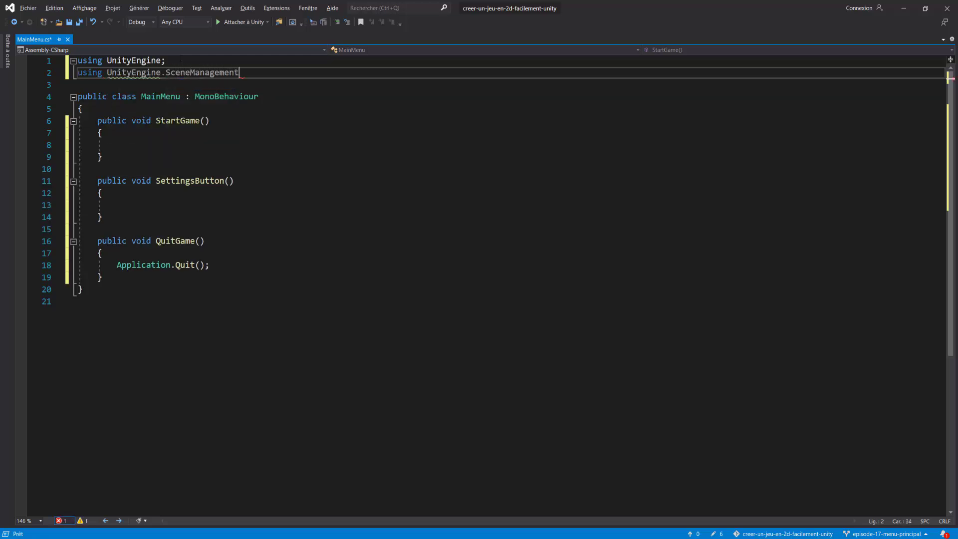
pyautogui.write(';')
# Step: Declare a public string levelToLoad; field at the top of the class
pyautogui.click(117, 145)
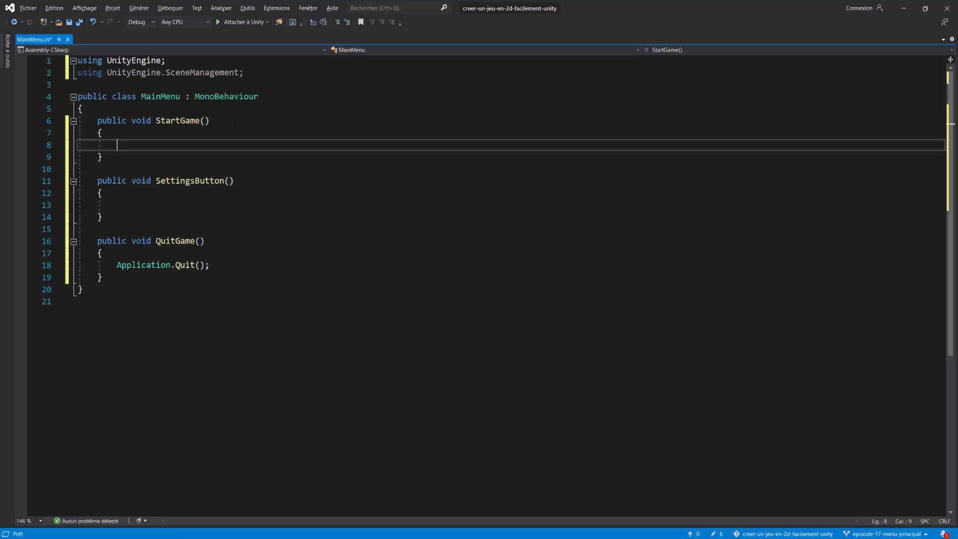
pyautogui.click(148, 107)
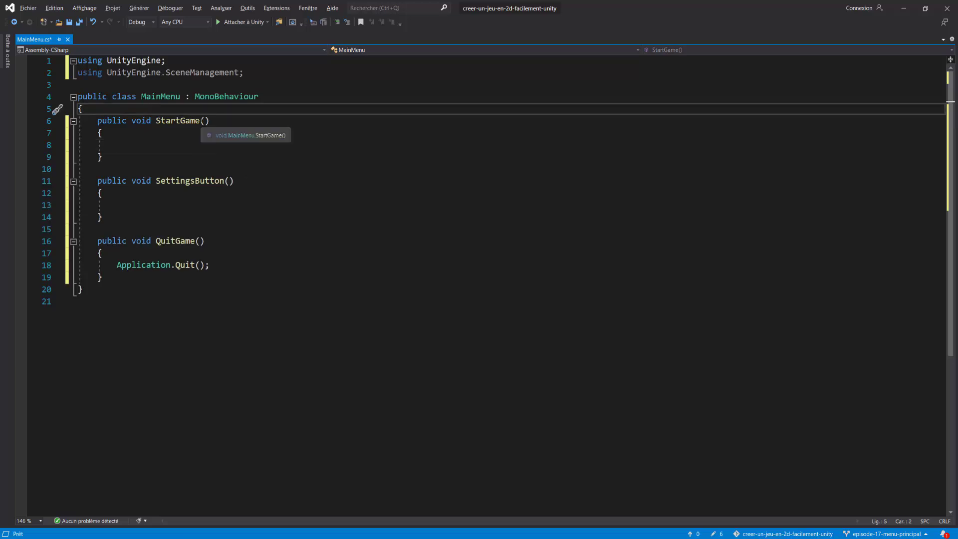
pyautogui.click(142, 147)
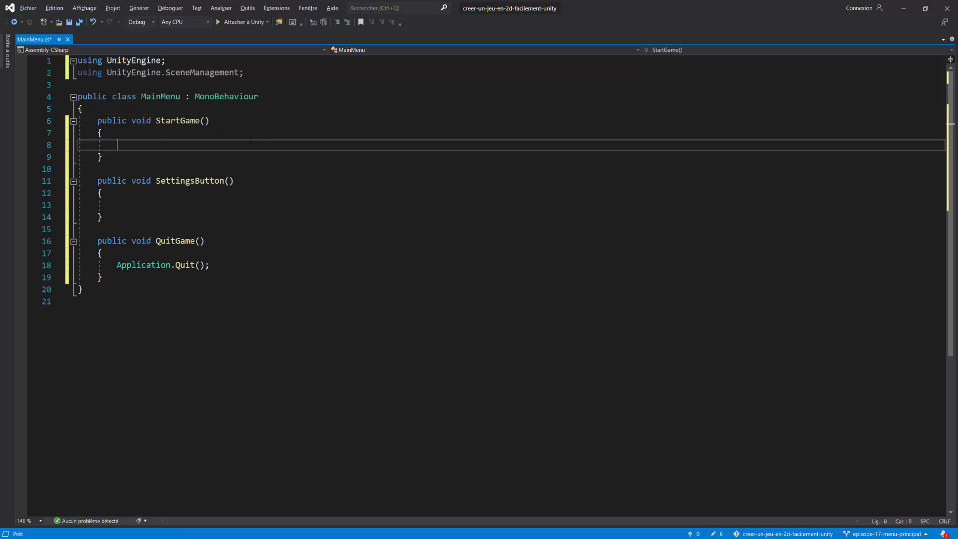
pyautogui.click(139, 110)
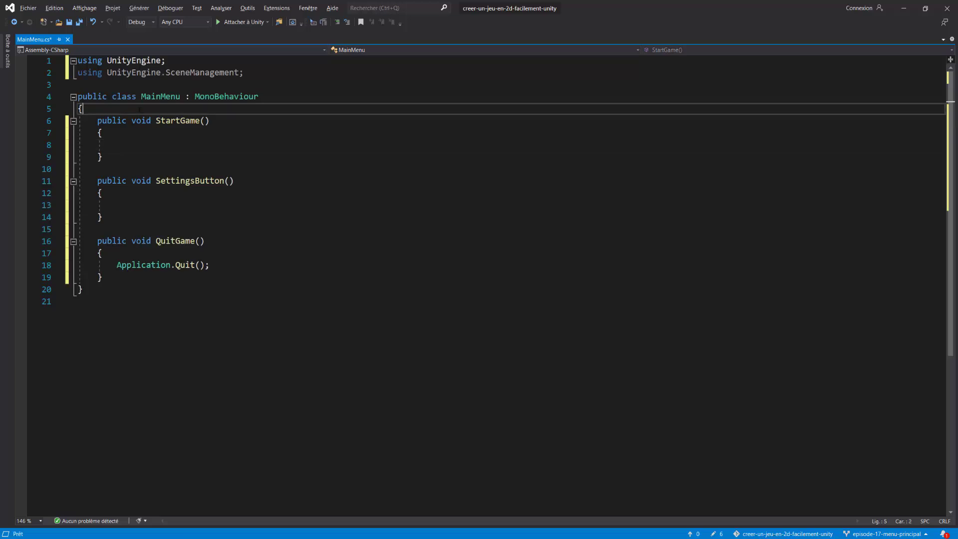
pyautogui.press('Return')
pyautogui.press('Return')
pyautogui.press('Up')
pyautogui.write('public ')
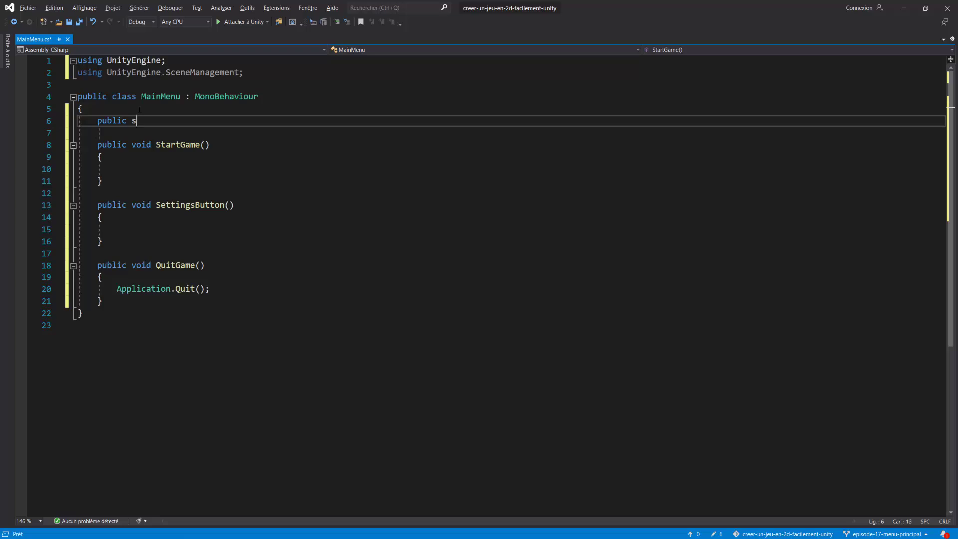
pyautogui.write('string ')
pyautogui.write('l')
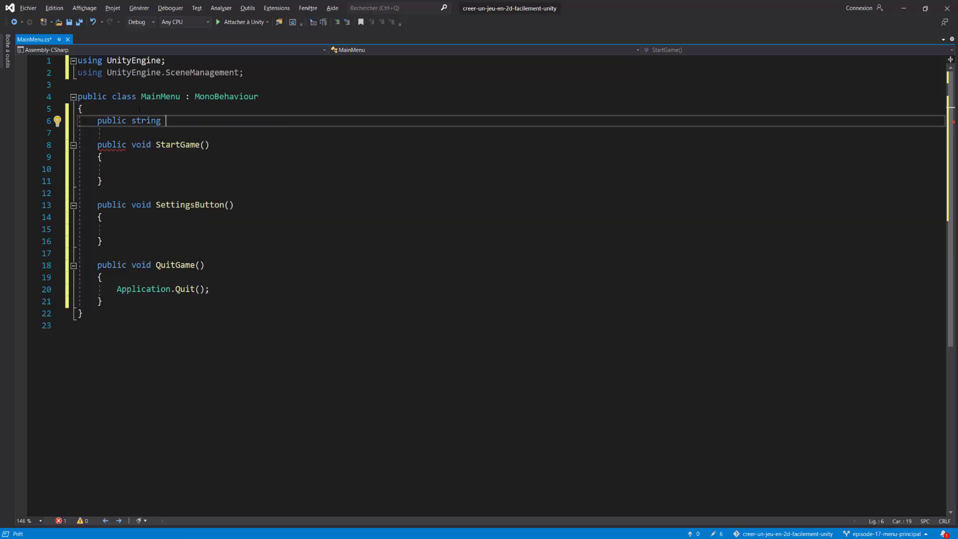
pyautogui.write('evelToLoad')
pyautogui.write(';')
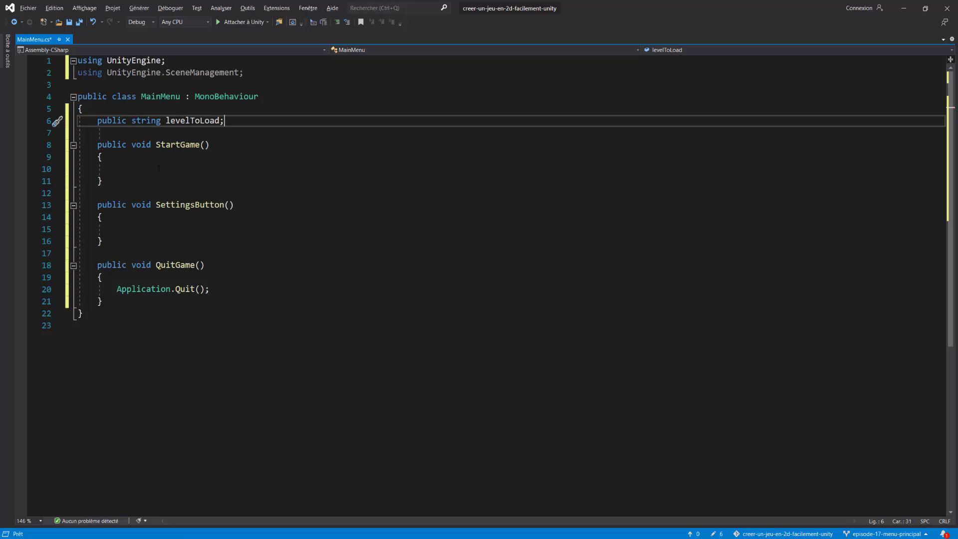
# Step: Make StartGame call SceneManager.LoadScene(levelToLoad); and save the script
pyautogui.click(159, 168)
pyautogui.write('Sc')
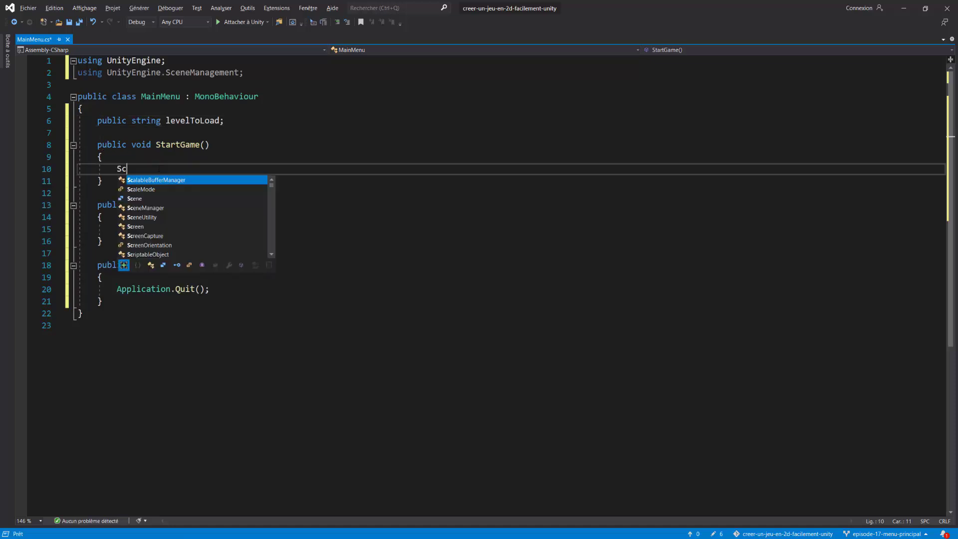
pyautogui.write('eneManager')
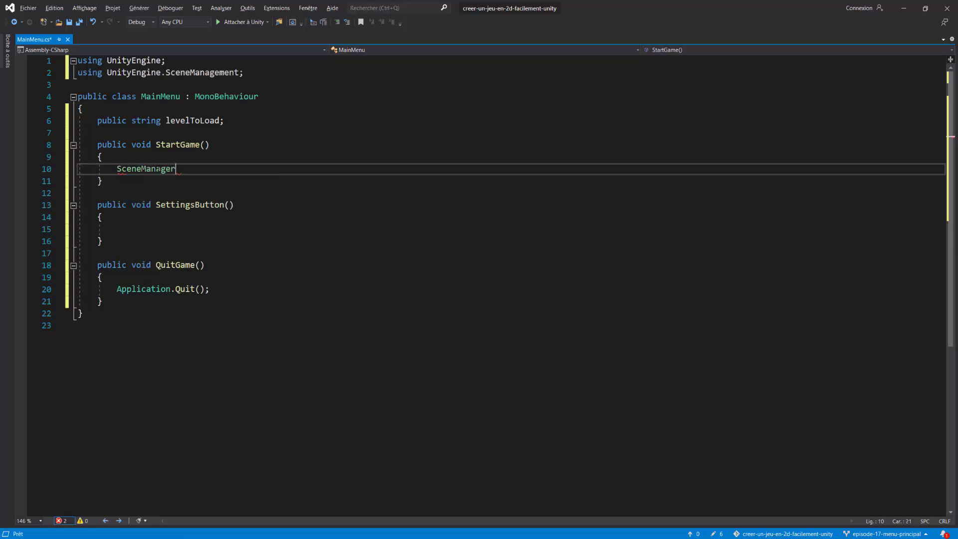
pyautogui.write('.LoadScene')
pyautogui.write('(l')
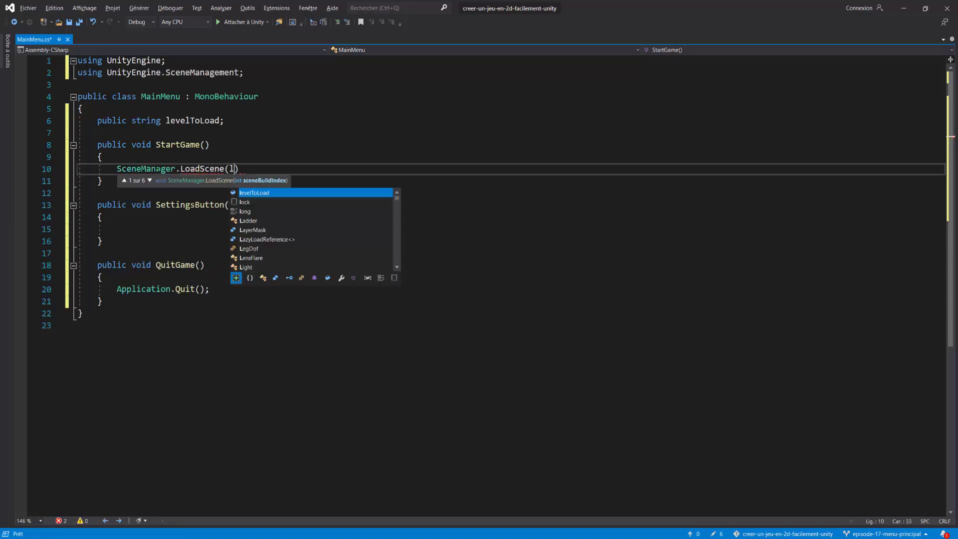
pyautogui.write('evelToLoad)')
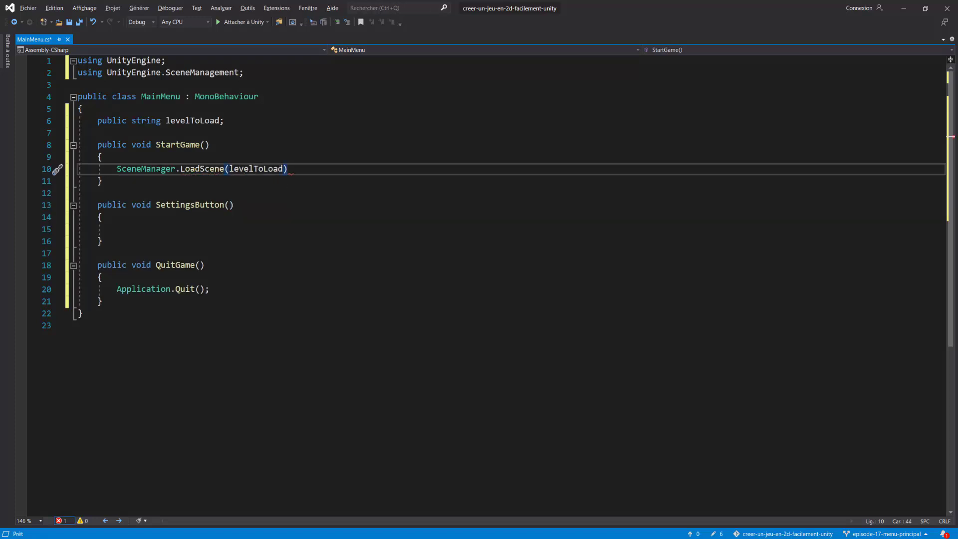
pyautogui.write(';')
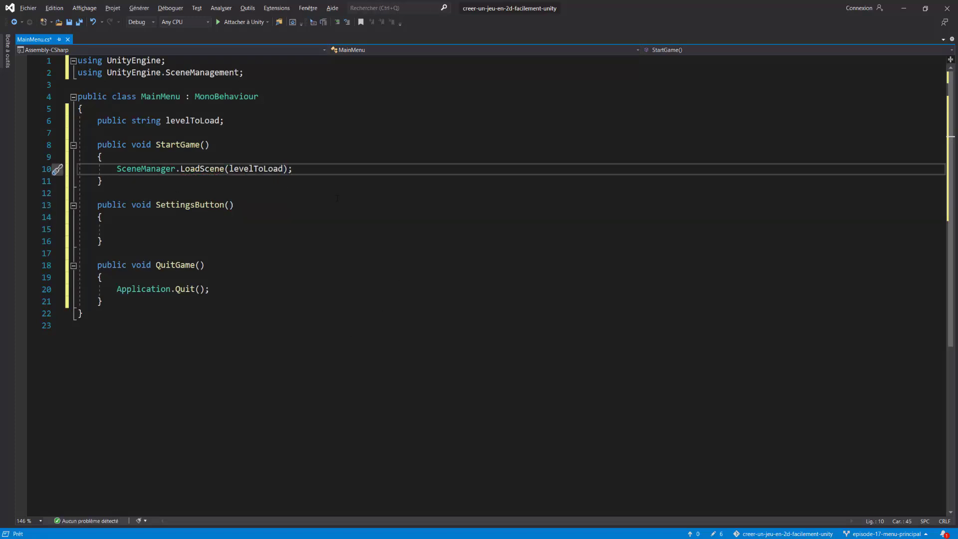
pyautogui.hotkey('ctrl', 's')
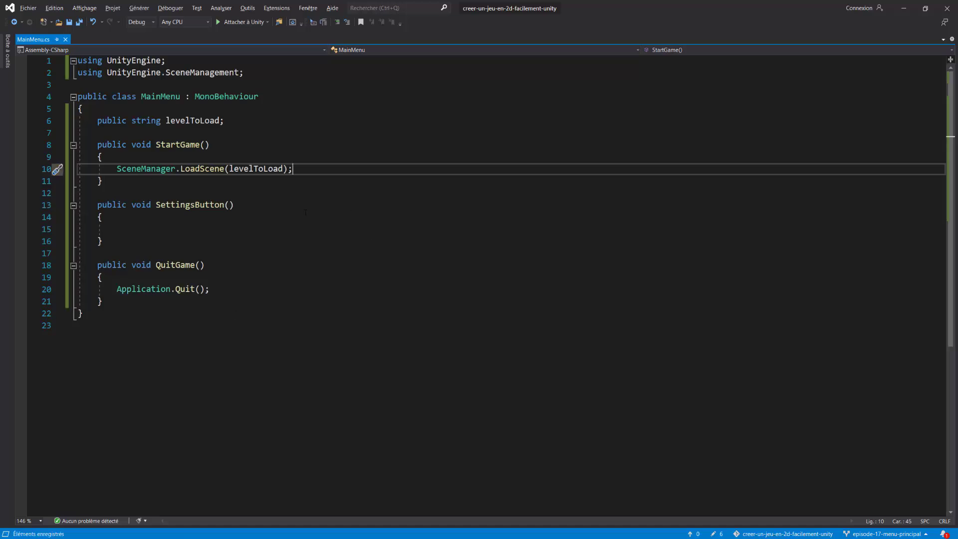
# Step: Add blank lines below the levelToLoad field and return to Unity
pyautogui.click(155, 225)
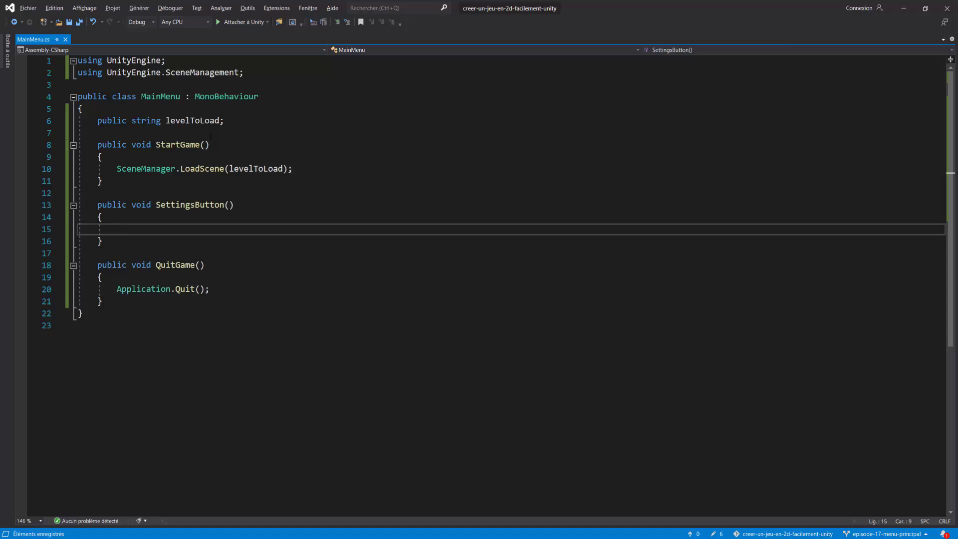
pyautogui.click(210, 135)
pyautogui.press('Return')
pyautogui.press('Return')
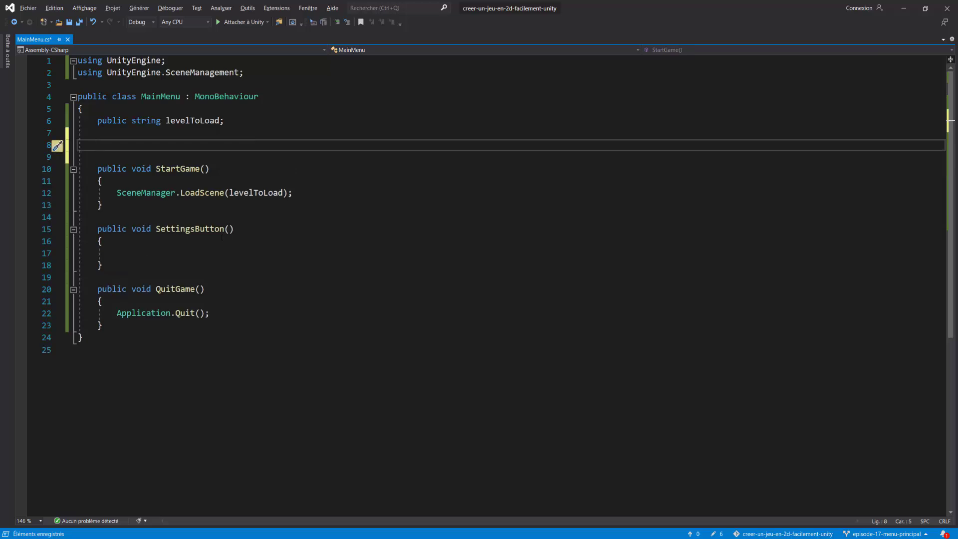
pyautogui.hotkey('alt', 'Tab')
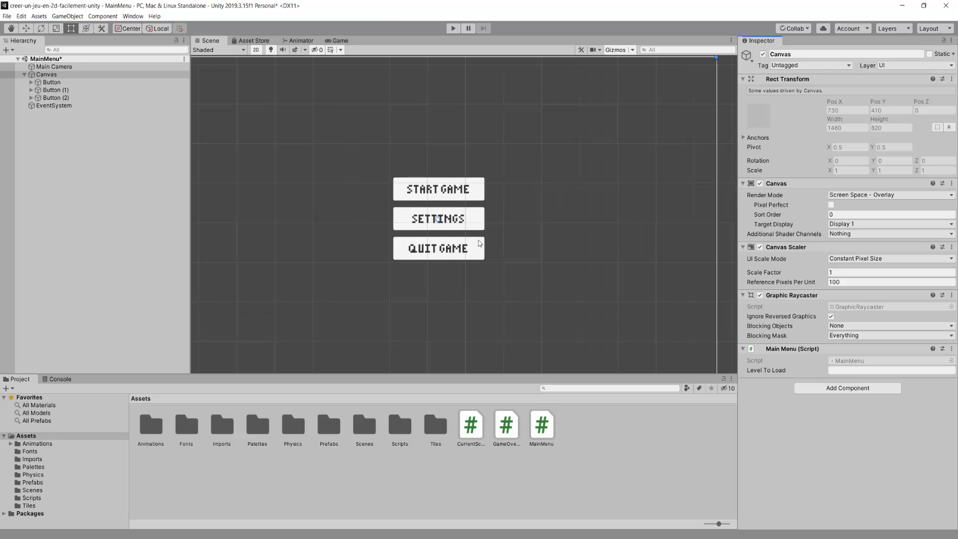
pyautogui.click(453, 28)
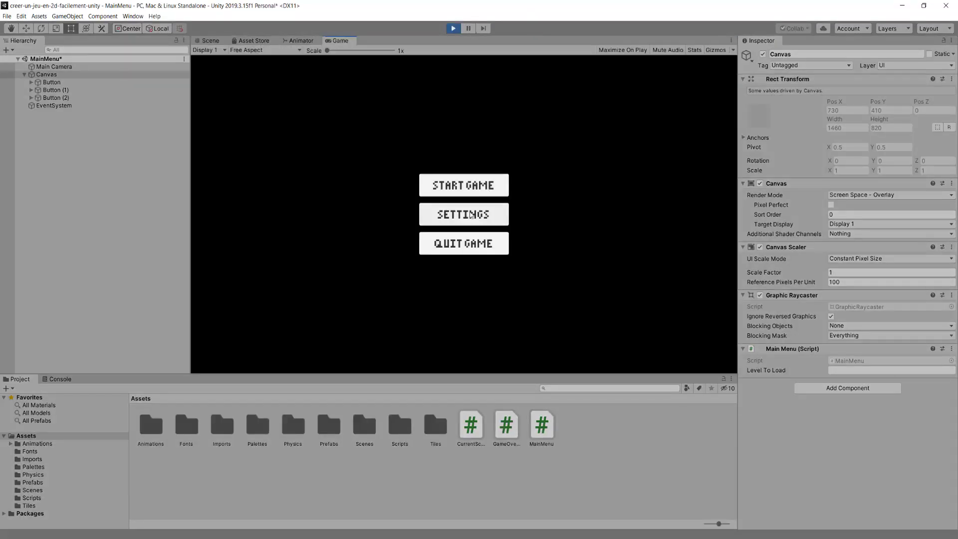
pyautogui.click(460, 218)
pyautogui.hotkey('ctrl', 'p')
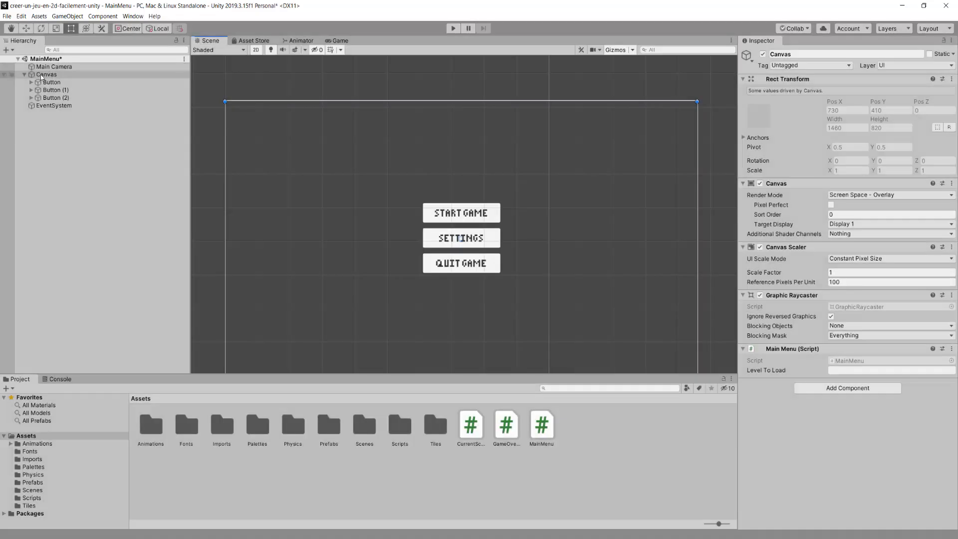
# Step: Add a UI Panel under the Canvas and frame it in the Scene view
pyautogui.rightClick(42, 74)
pyautogui.moveTo(86, 223)
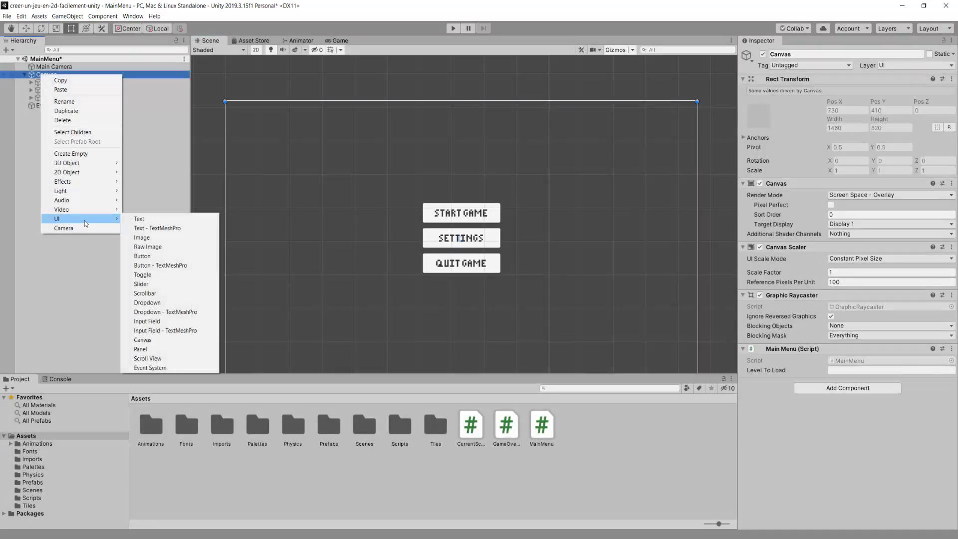
pyautogui.click(142, 349)
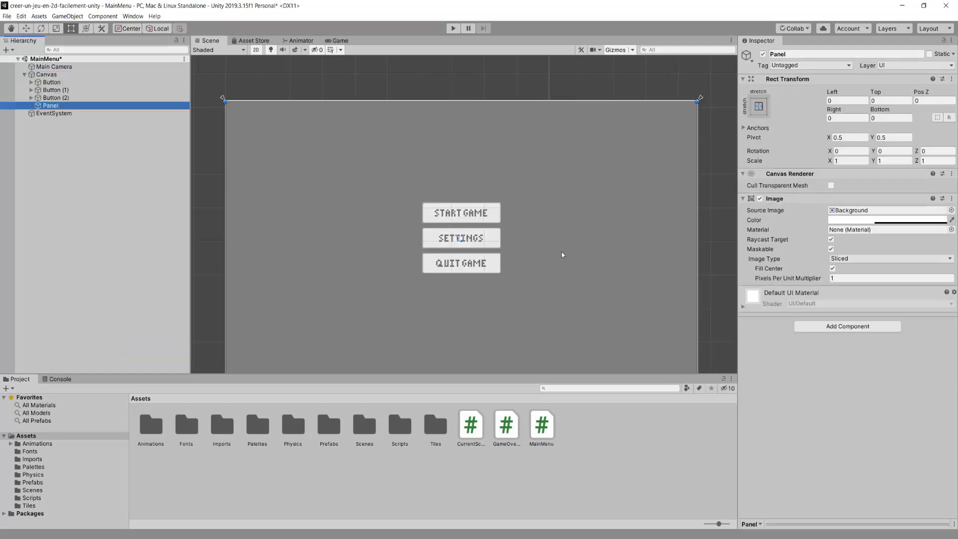
pyautogui.scroll(-2, 562, 251)
pyautogui.scroll(3, 576, 198)
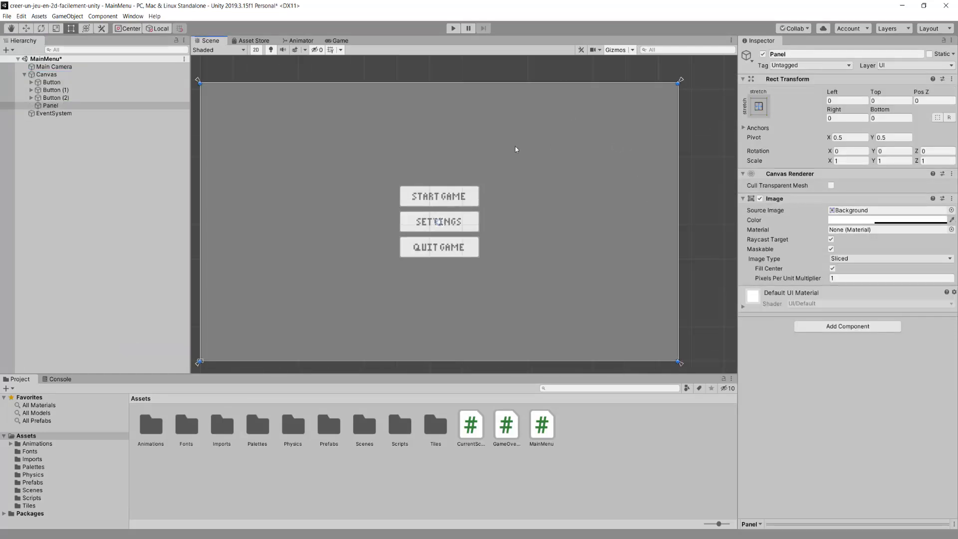
pyautogui.scroll(1, 502, 223)
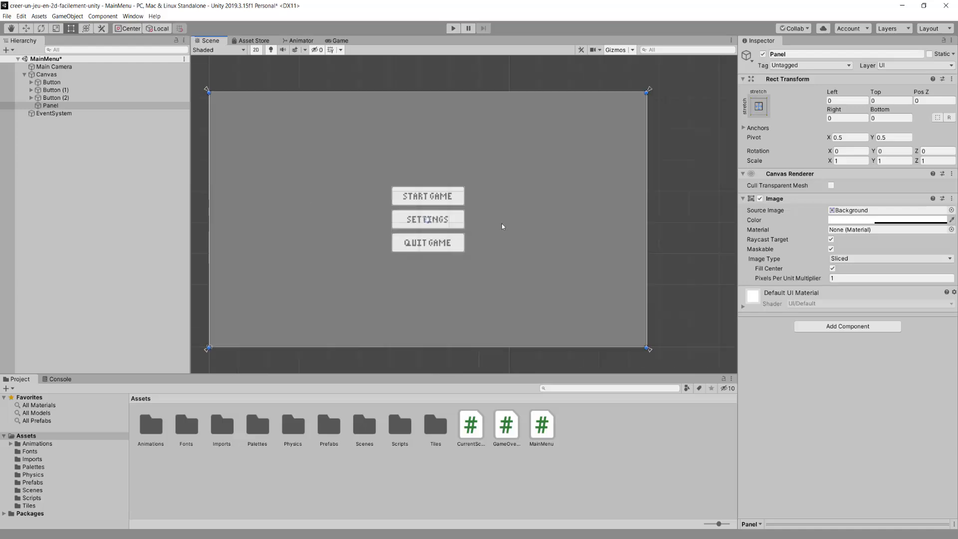
pyautogui.moveTo(567, 173); pyautogui.dragTo(596, 202, button='middle')
pyautogui.scroll(-1, 537, 181)
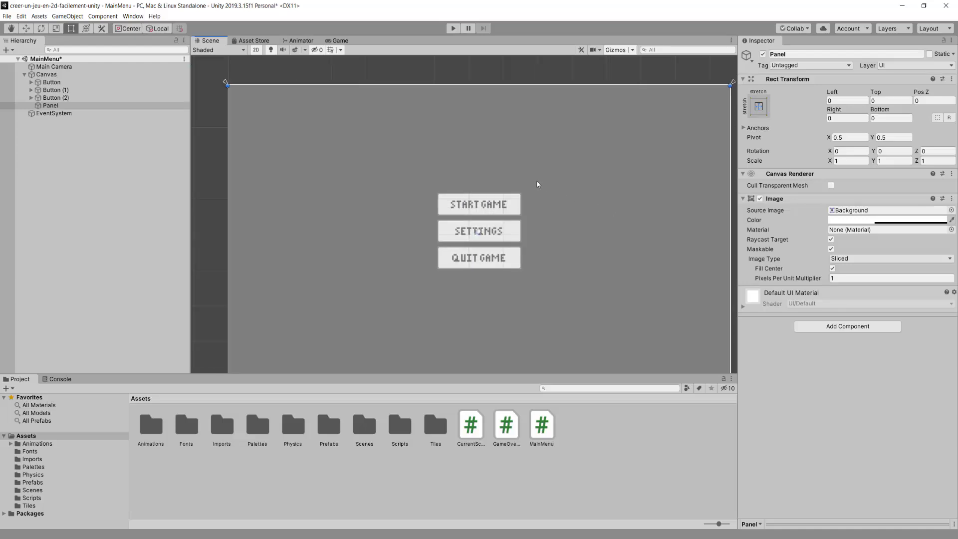
pyautogui.scroll(1, 507, 175)
pyautogui.scroll(-2, 449, 165)
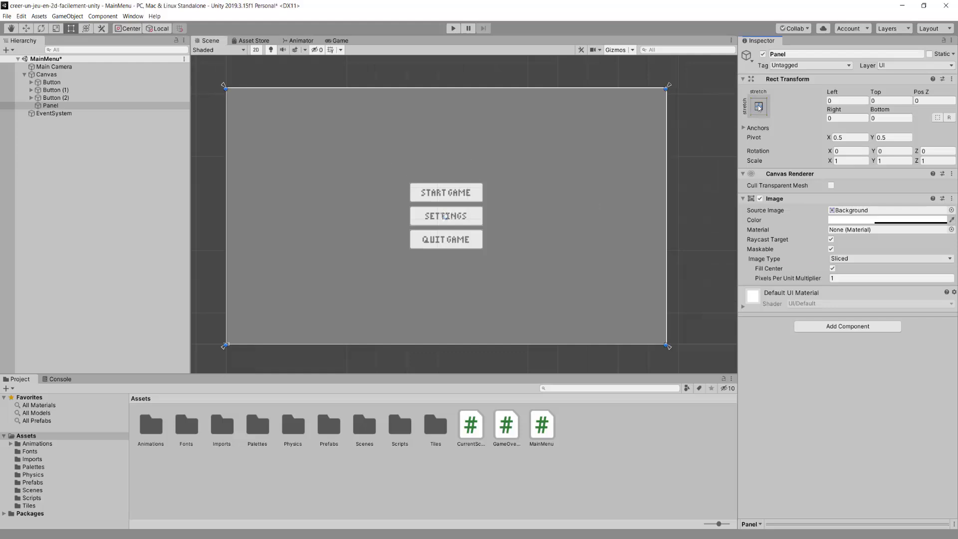
# Step: Anchor the panel middle-centre and pull its corners in around the buttons
pyautogui.click(759, 107)
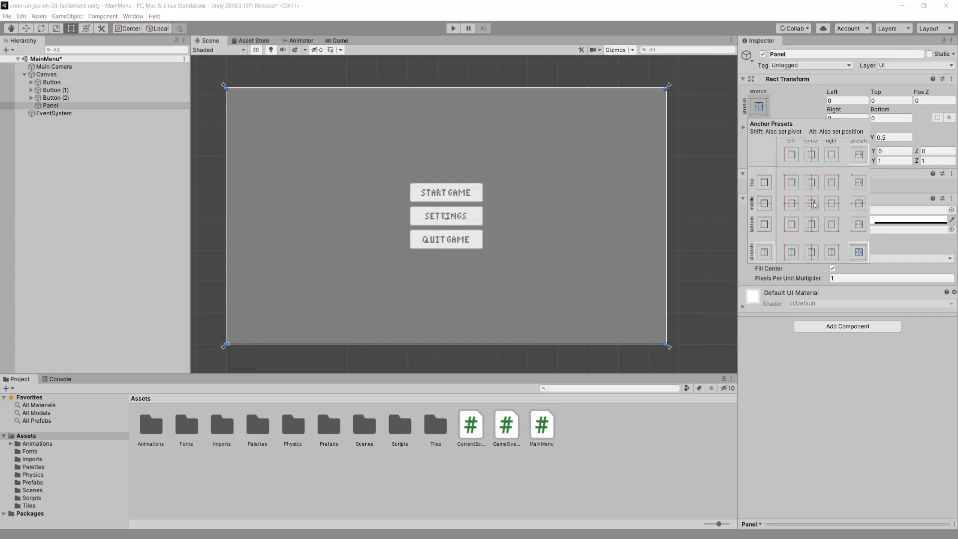
pyautogui.click(813, 203)
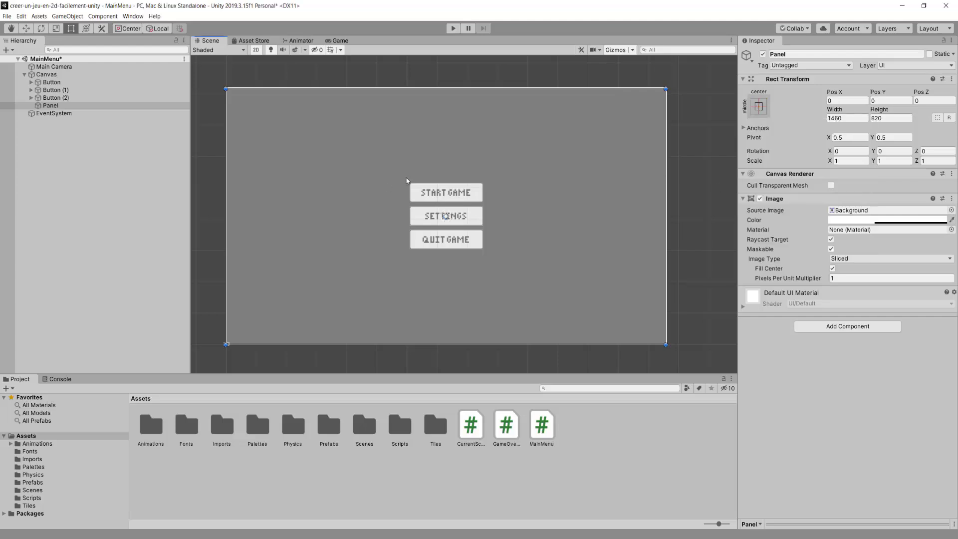
pyautogui.moveTo(225, 89); pyautogui.dragTo(353, 161)
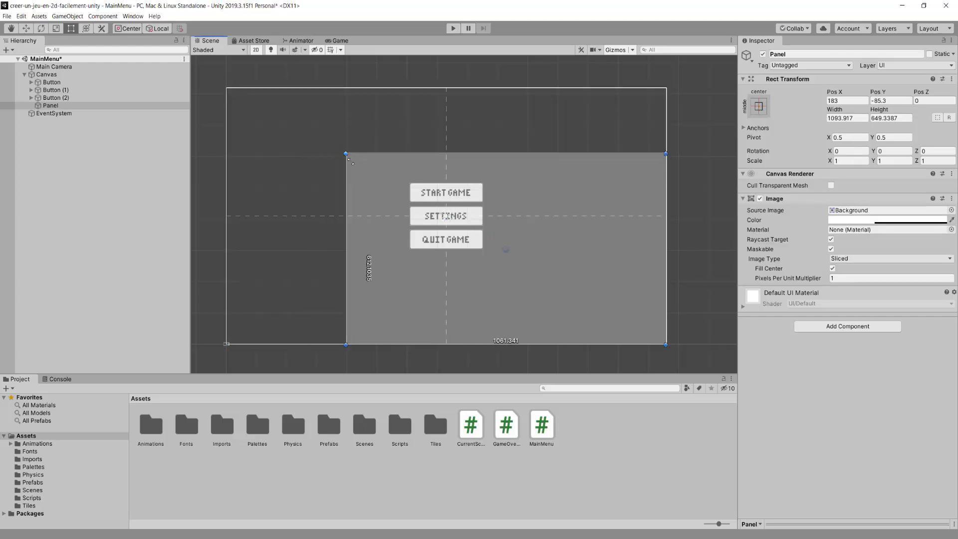
pyautogui.moveTo(666, 344); pyautogui.dragTo(544, 274)
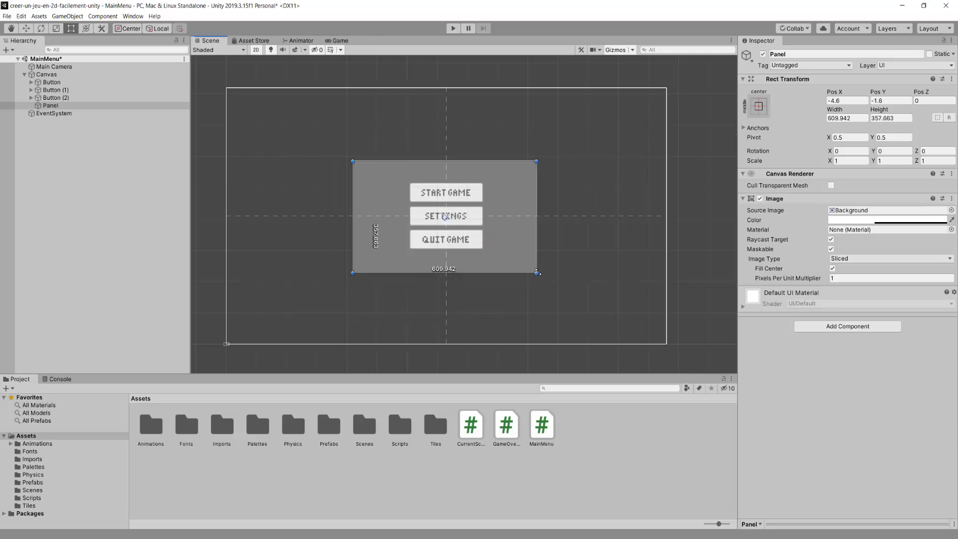
pyautogui.moveTo(494, 238); pyautogui.dragTo(489, 236)
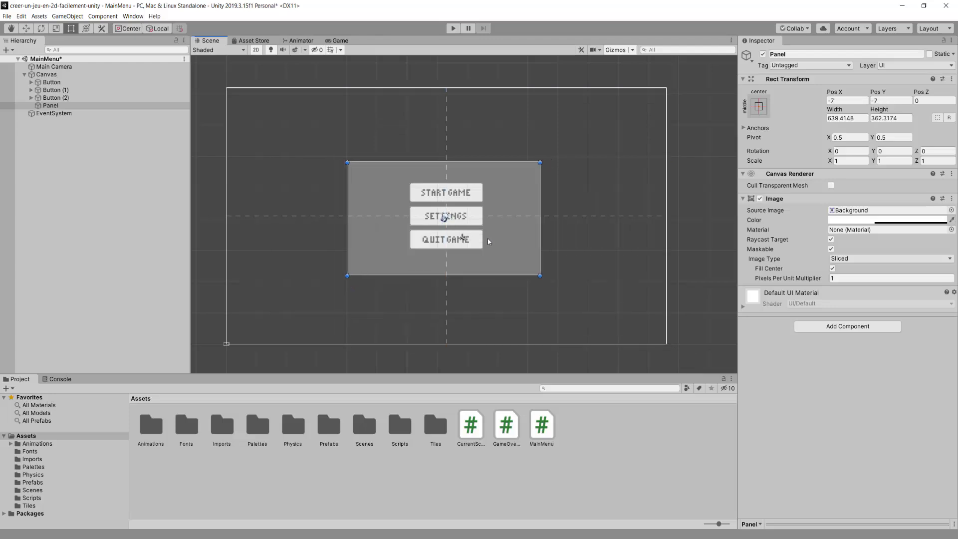
# Step: Fine-tune the panel to about 468×277, centred snugly around the three buttons
pyautogui.scroll(3, 489, 239)
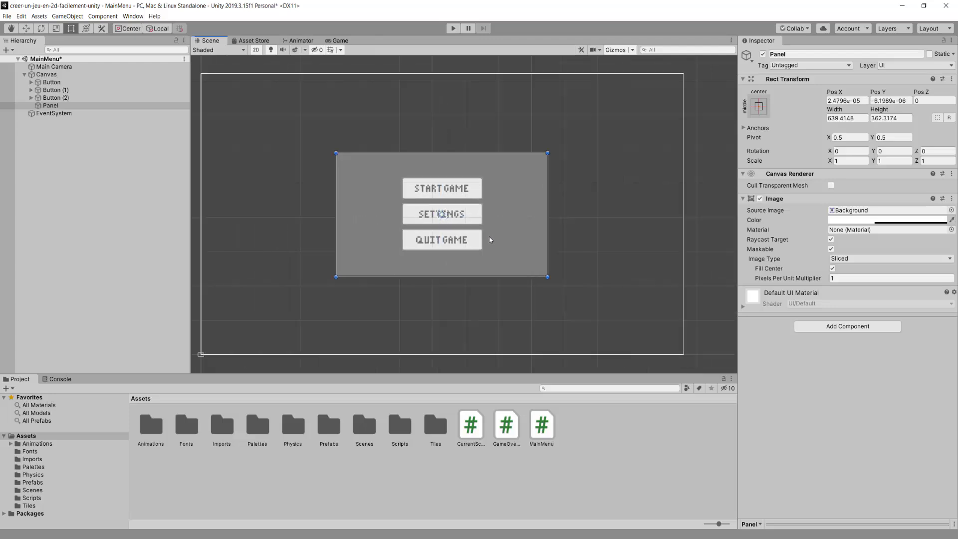
pyautogui.moveTo(557, 283); pyautogui.dragTo(511, 279)
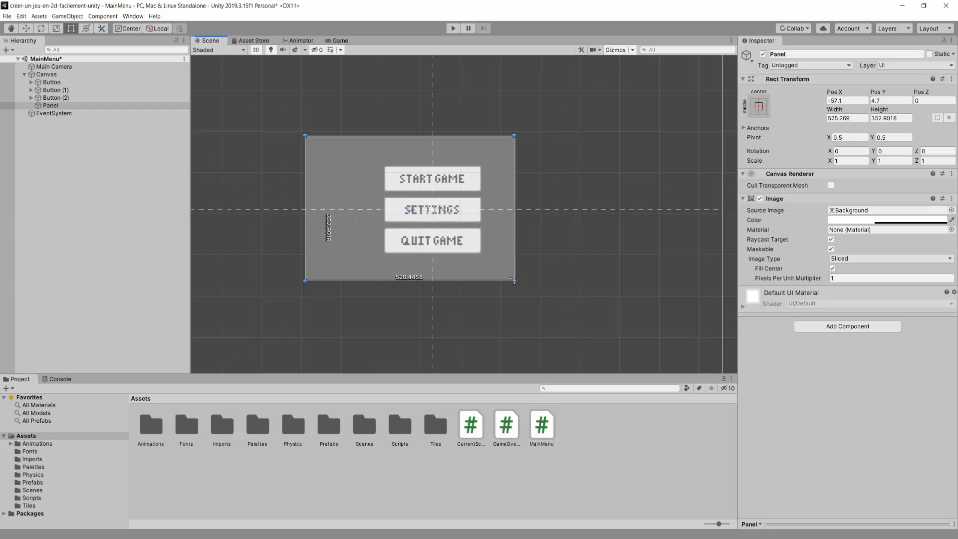
pyautogui.moveTo(302, 134); pyautogui.dragTo(340, 153)
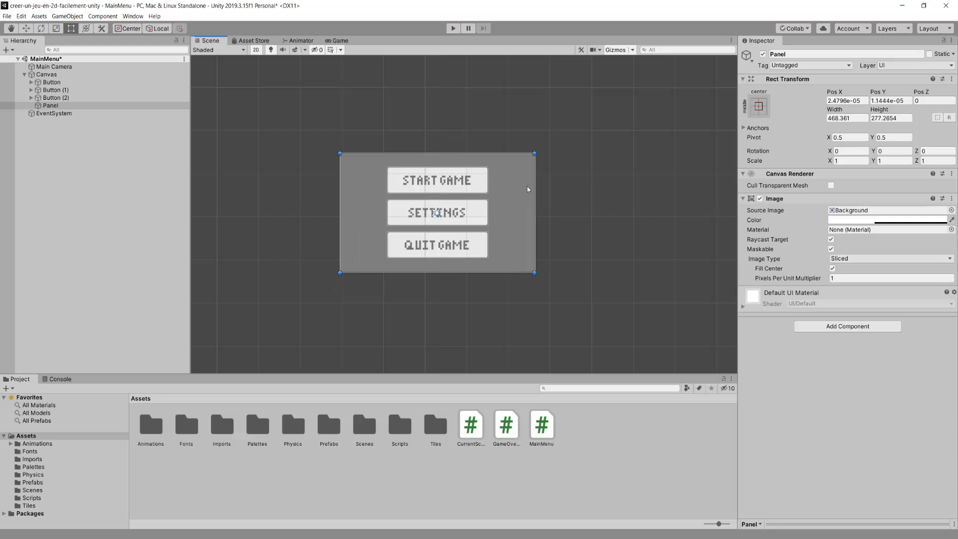
pyautogui.scroll(2, 541, 200)
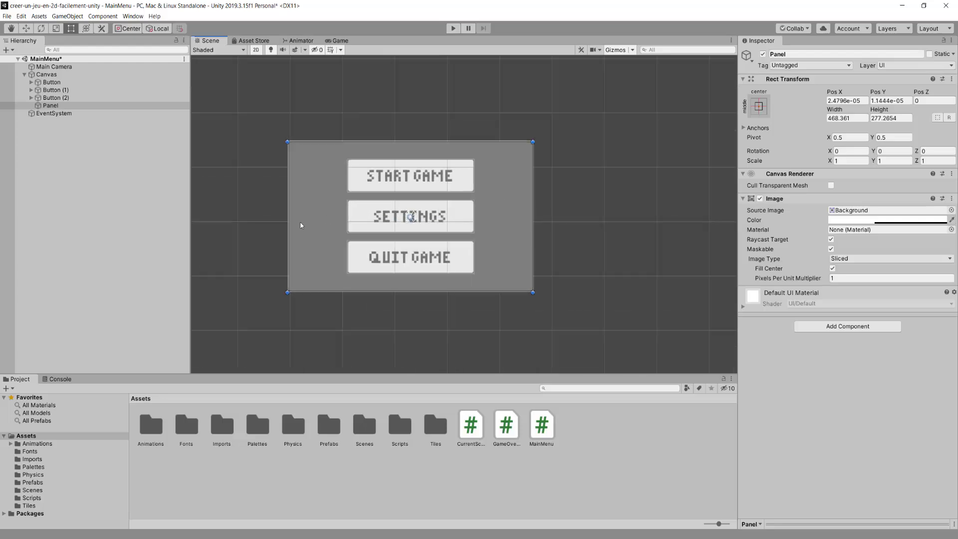
pyautogui.scroll(2, 259, 229)
pyautogui.scroll(-3, 324, 210)
pyautogui.scroll(2, 355, 216)
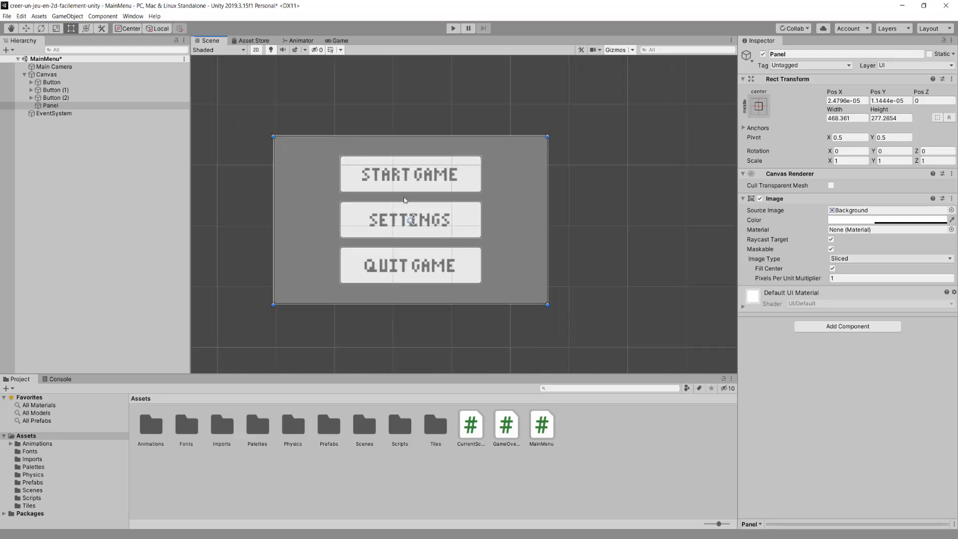
pyautogui.scroll(-2, 404, 199)
pyautogui.scroll(1, 545, 163)
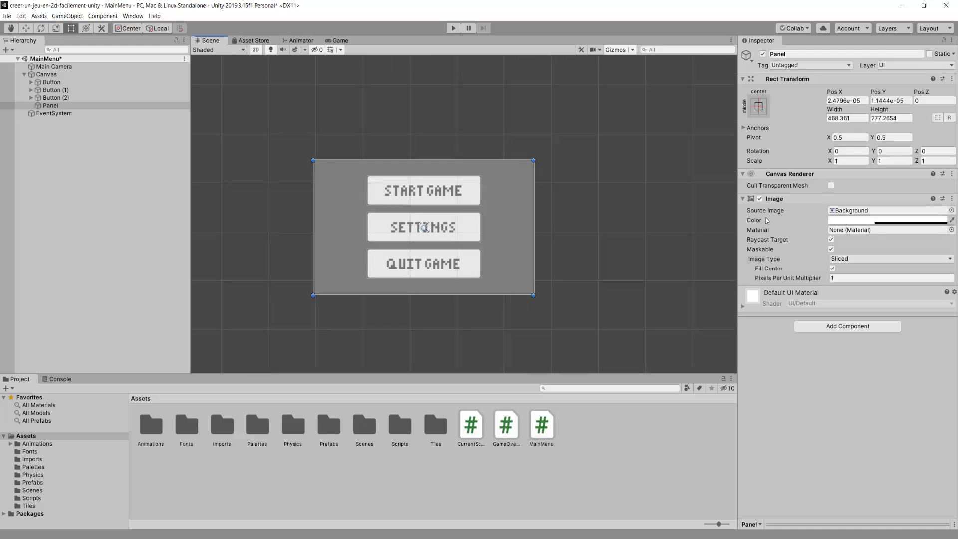
# Step: Set the panel's Image colour alpha to 255 for fully opaque white
pyautogui.click(858, 223)
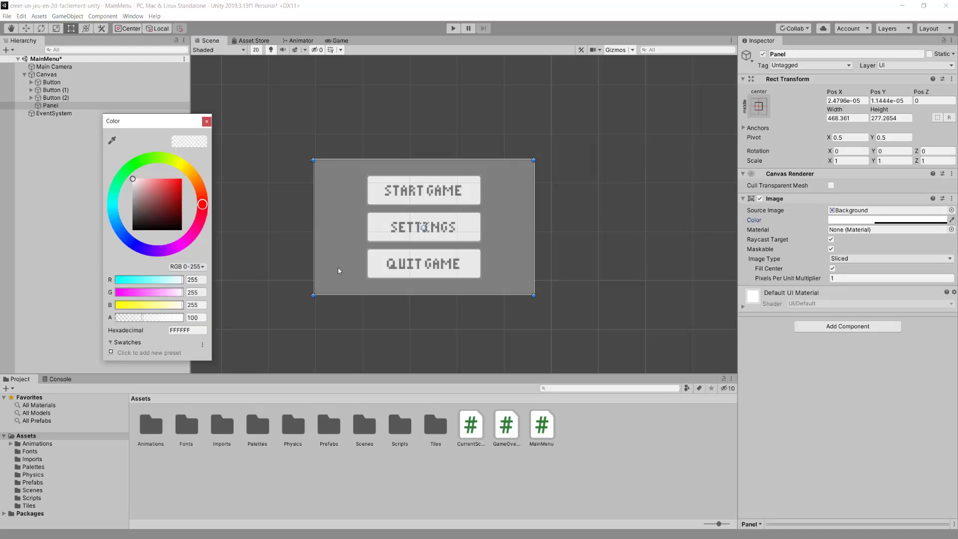
pyautogui.moveTo(142, 318); pyautogui.dragTo(139, 319)
pyautogui.moveTo(138, 319); pyautogui.dragTo(183, 318)
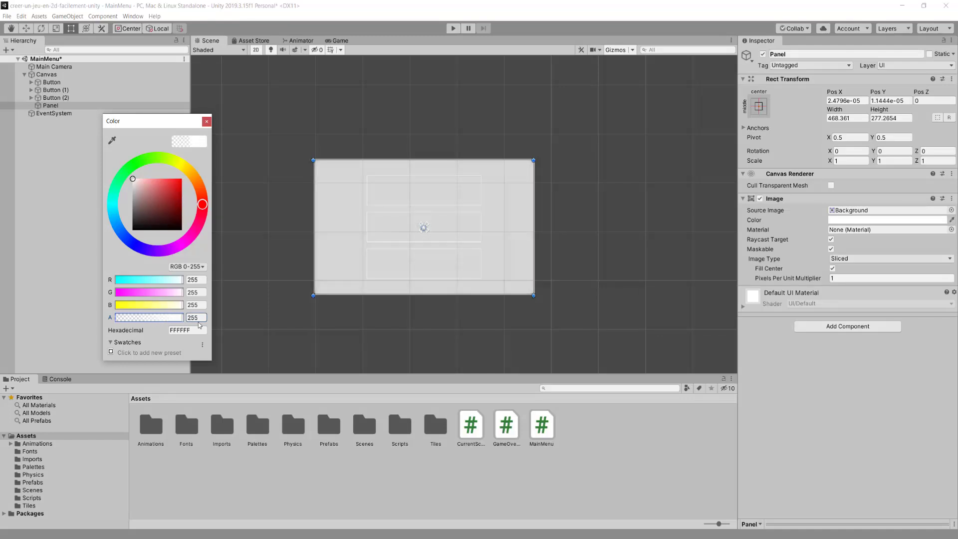
pyautogui.click(206, 122)
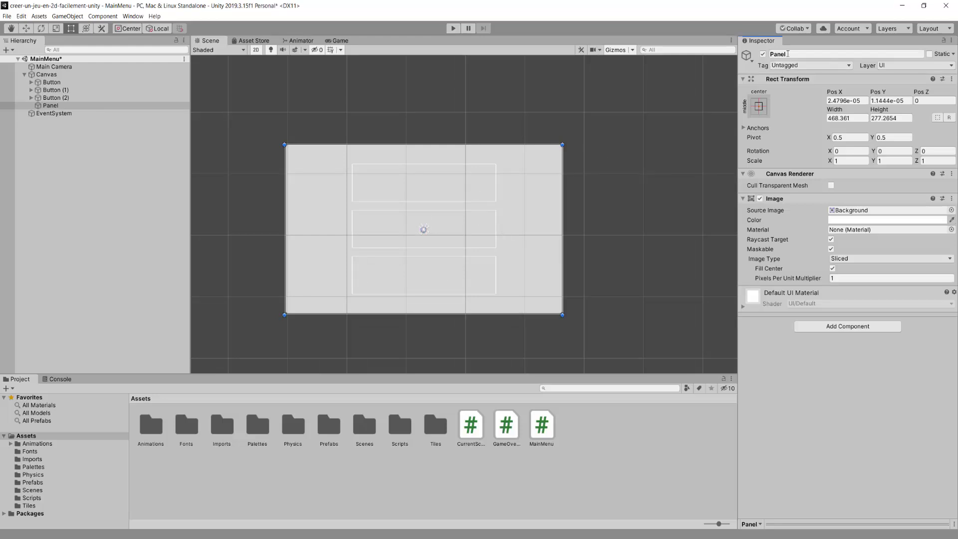
# Step: Rename the Panel to SettingsWindow
pyautogui.click(788, 54)
pyautogui.write('Settin')
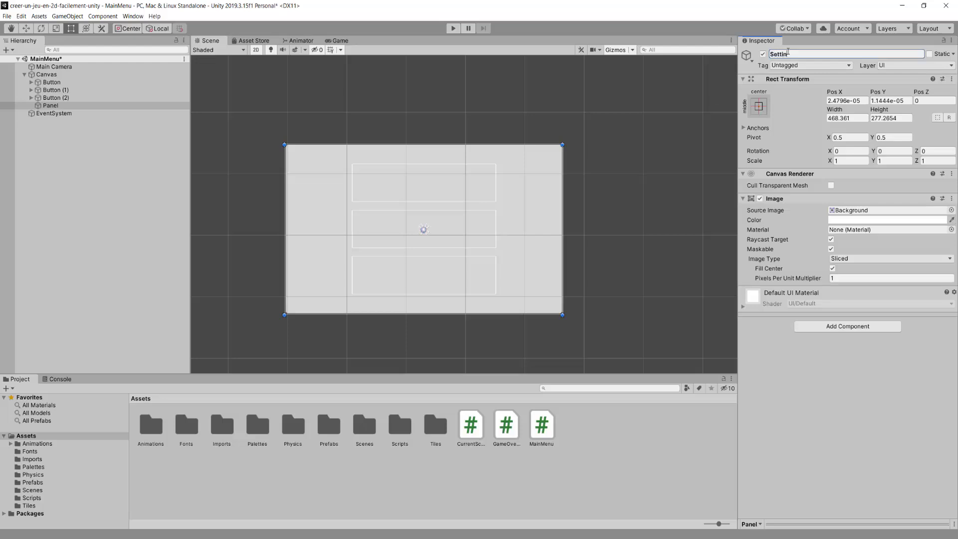
pyautogui.write('gsWindow')
pyautogui.press('Return')
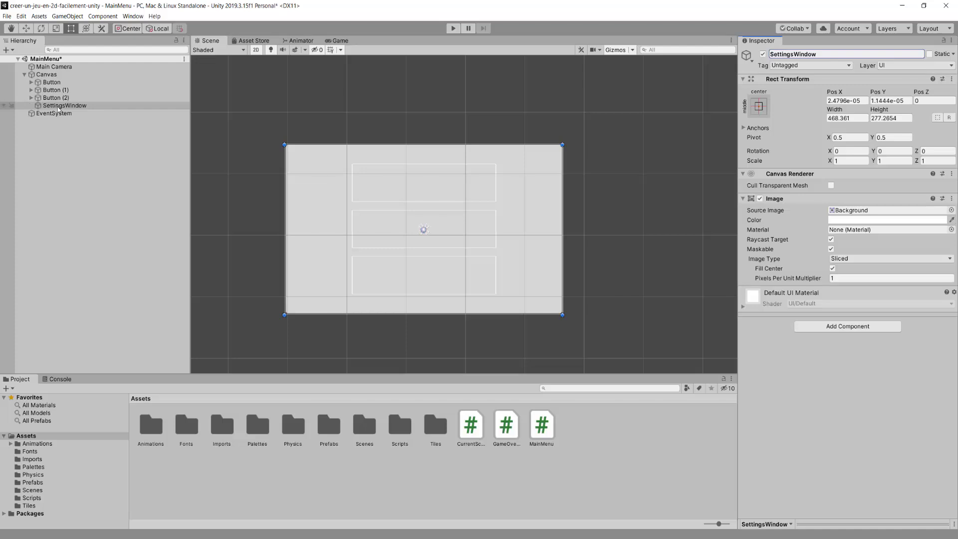
# Step: Add a Dropdown to SettingsWindow and move it to the upper right
pyautogui.rightClick(58, 107)
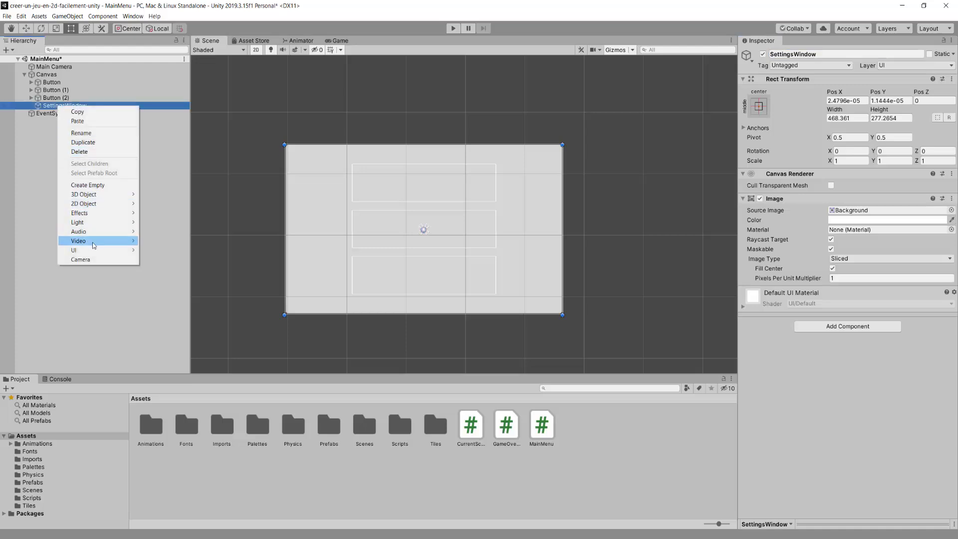
pyautogui.moveTo(95, 250)
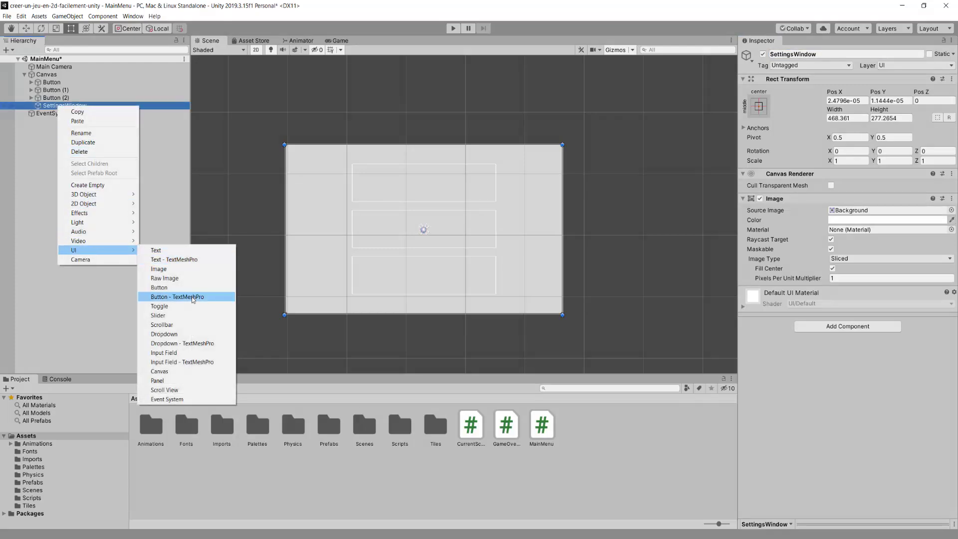
pyautogui.click(185, 336)
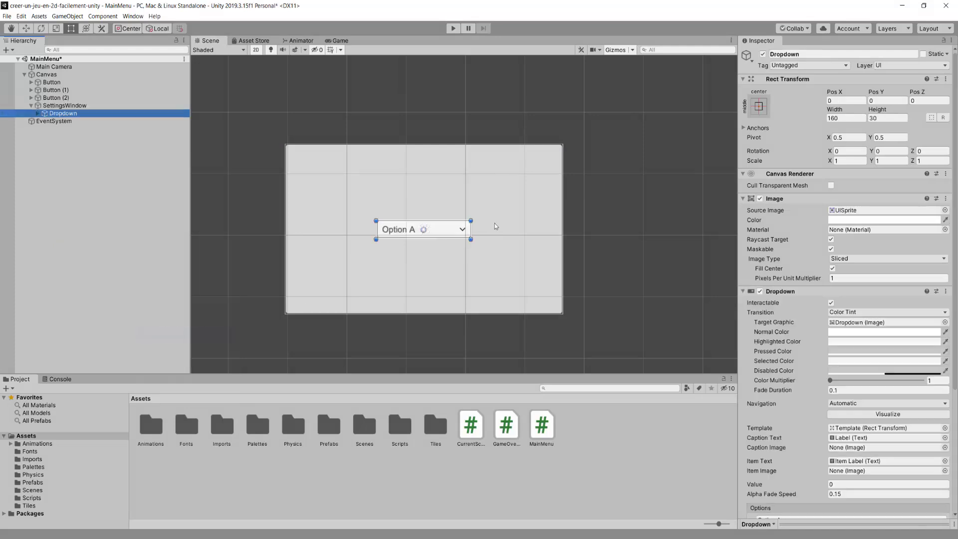
pyautogui.moveTo(442, 231)
pyautogui.mouseDown()
pyautogui.moveTo(493, 171)
pyautogui.moveTo(501, 174)
pyautogui.mouseUp()
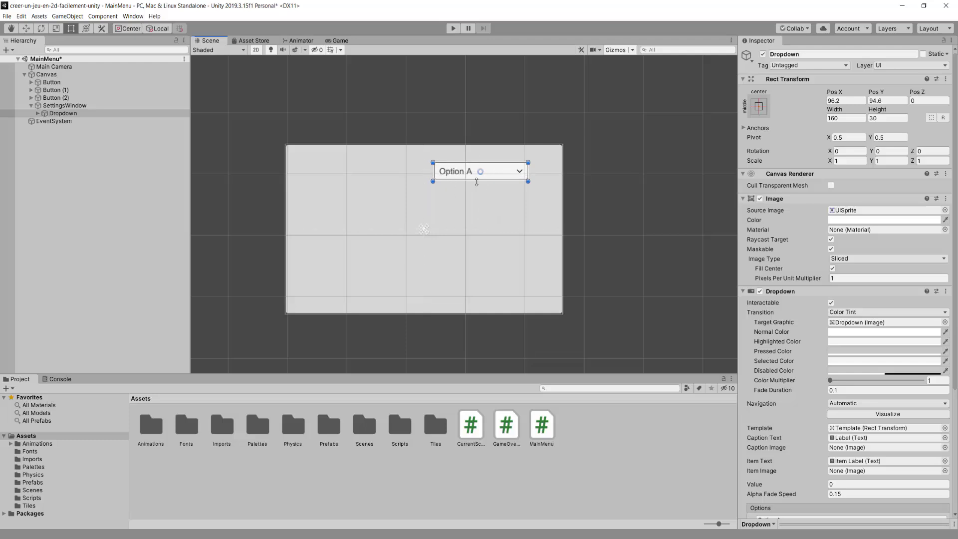
# Step: Add a Toggle to SettingsWindow and place it beneath the dropdown
pyautogui.rightClick(56, 107)
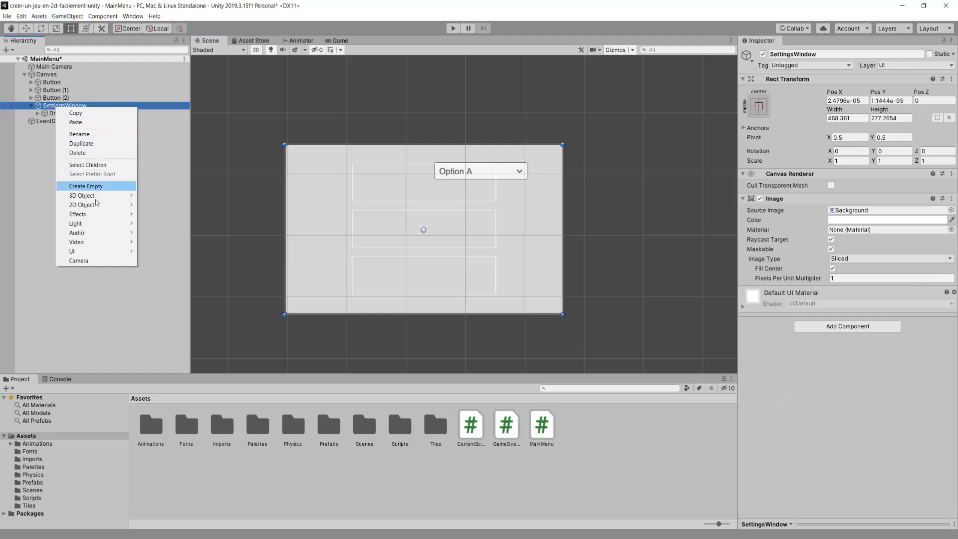
pyautogui.moveTo(88, 253)
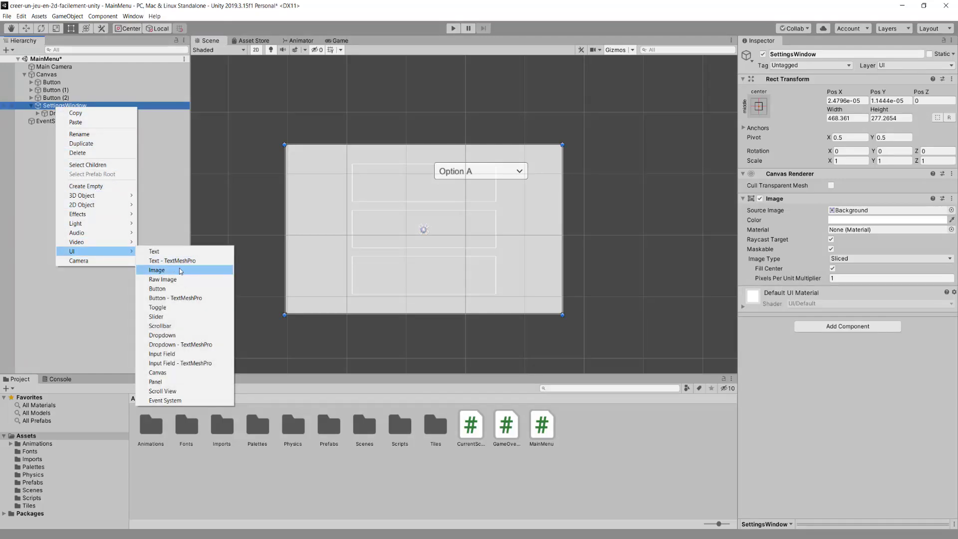
pyautogui.click(166, 308)
pyautogui.moveTo(395, 232); pyautogui.dragTo(457, 210)
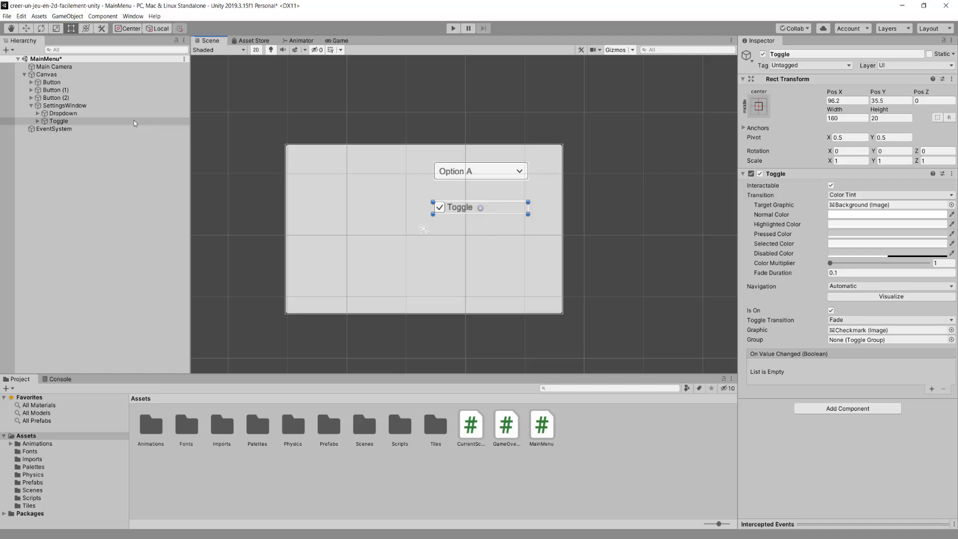
# Step: Add a Slider at the window's lower right, at 96.2, -71.4, then check the Game view
pyautogui.rightClick(52, 105)
pyautogui.moveTo(91, 251)
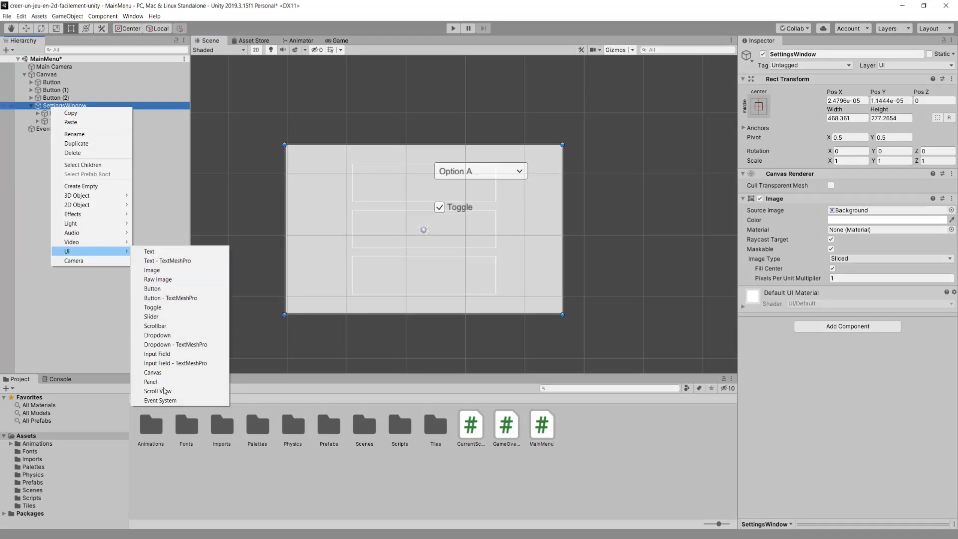
pyautogui.click(167, 323)
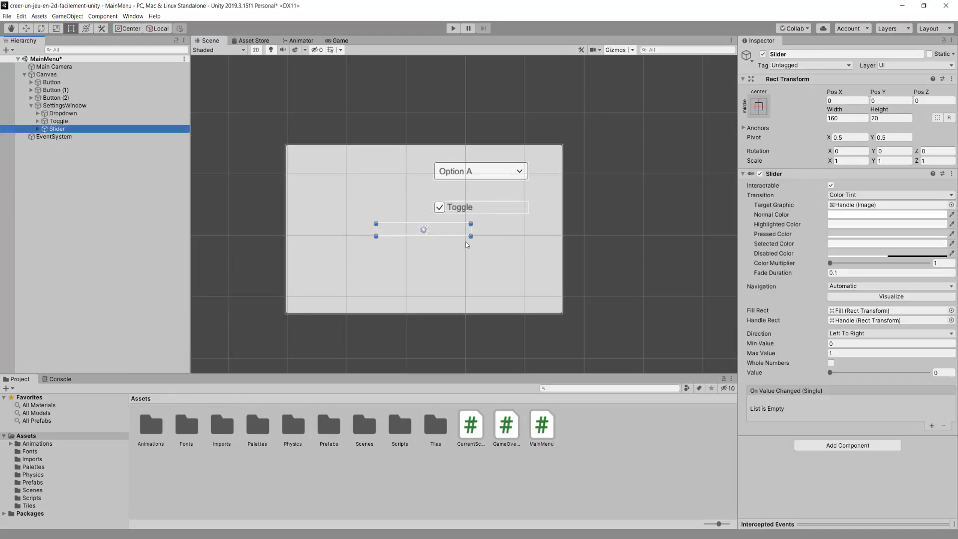
pyautogui.scroll(3, 451, 239)
pyautogui.moveTo(465, 218); pyautogui.dragTo(516, 295)
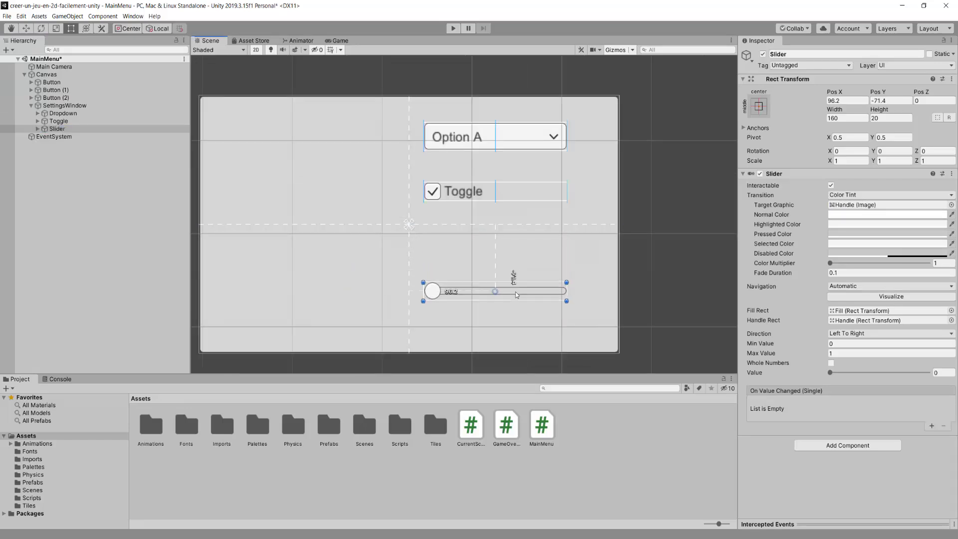
pyautogui.scroll(-3, 516, 294)
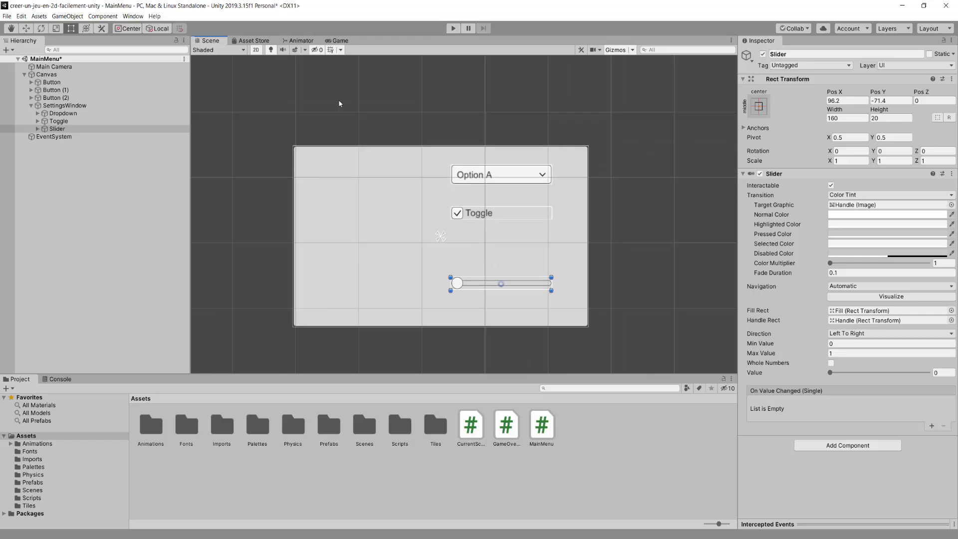
pyautogui.click(340, 41)
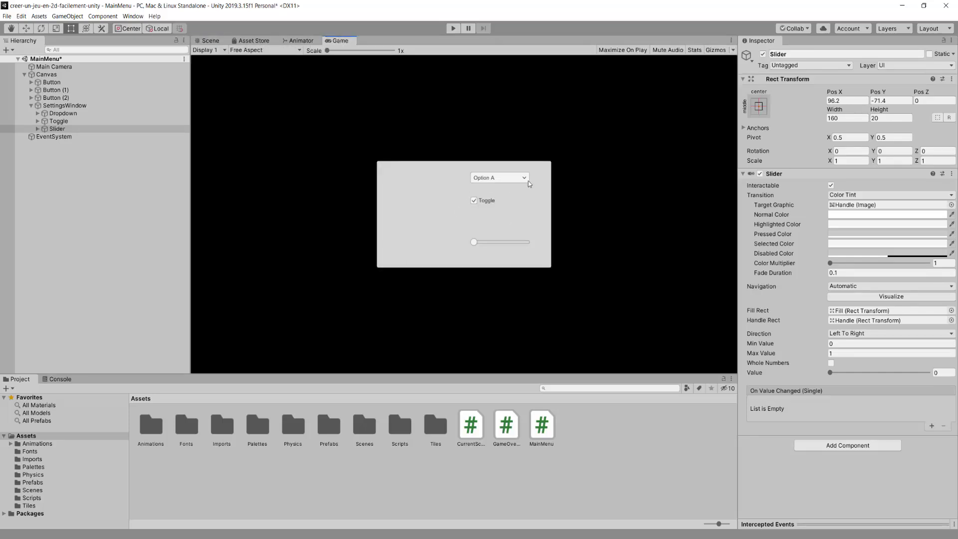
# Step: In the Scene view, enlarge the Dropdown to about 222×58 and drag the Toggle just below it
pyautogui.click(208, 40)
pyautogui.scroll(1, 541, 238)
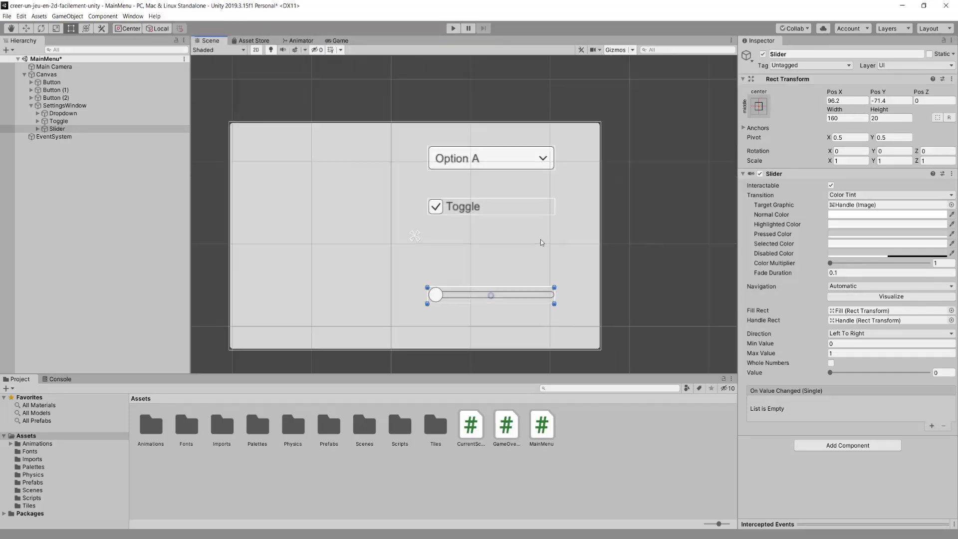
pyautogui.scroll(2, 540, 238)
pyautogui.click(487, 159)
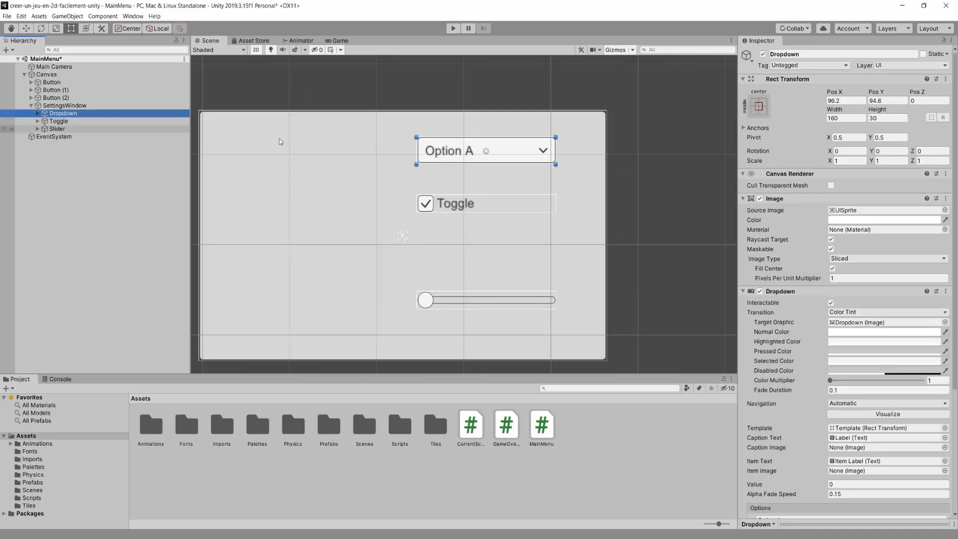
pyautogui.moveTo(478, 160); pyautogui.dragTo(485, 179, button='middle')
pyautogui.moveTo(564, 184); pyautogui.dragTo(573, 208)
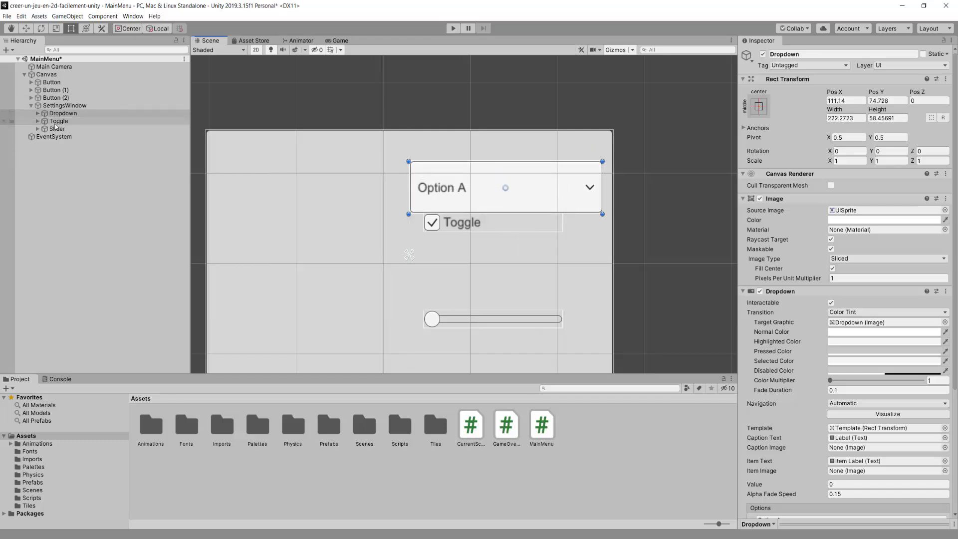
pyautogui.click(455, 225)
pyautogui.moveTo(455, 226); pyautogui.dragTo(450, 242)
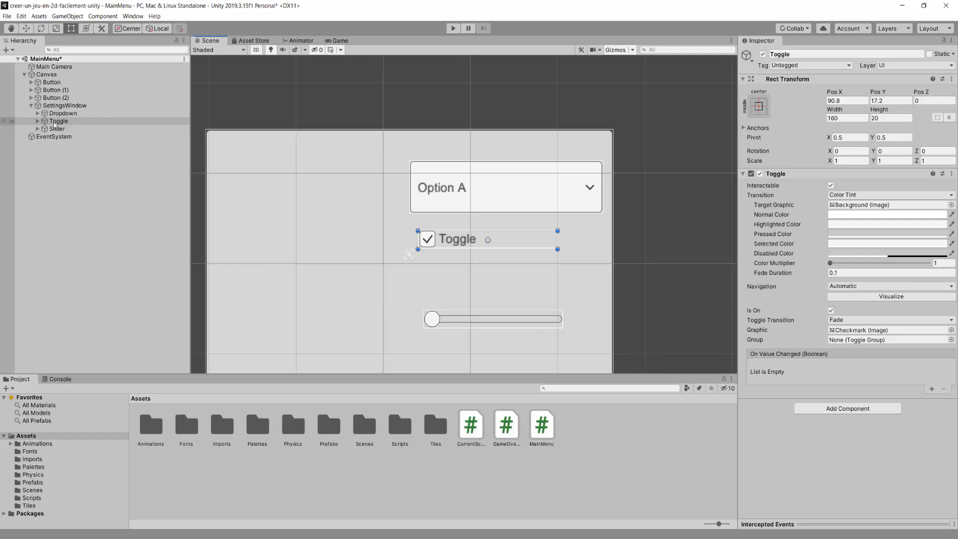
# Step: Delete the toggle's text label
pyautogui.click(36, 121)
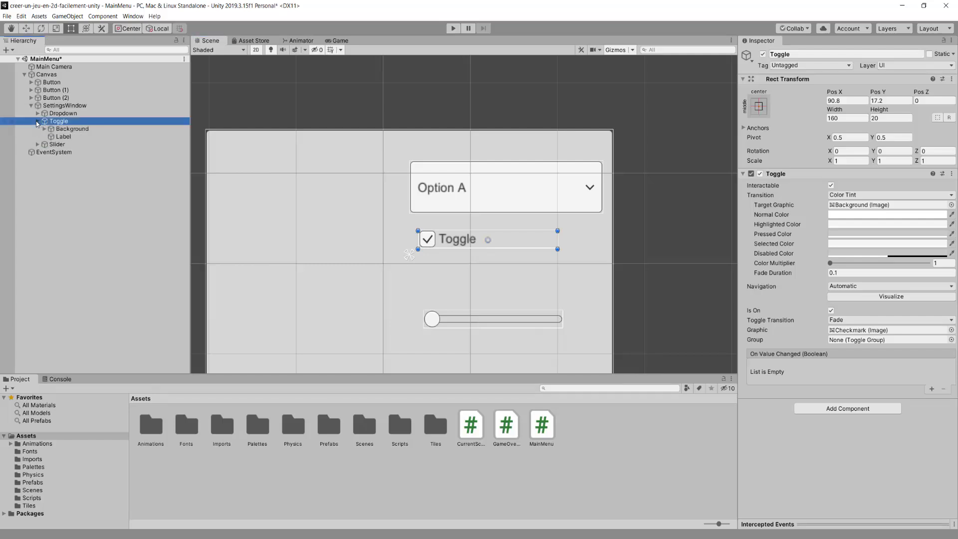
pyautogui.click(61, 136)
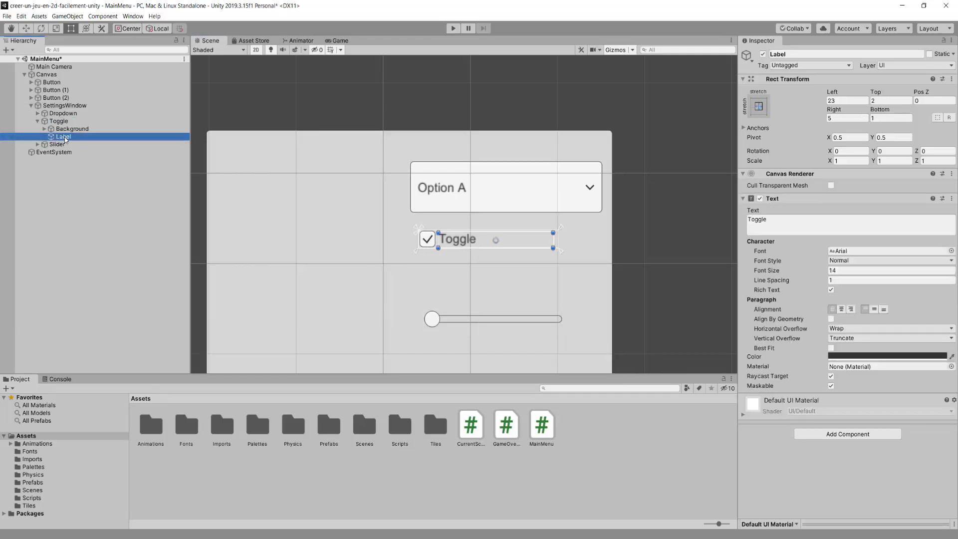
pyautogui.press('Delete')
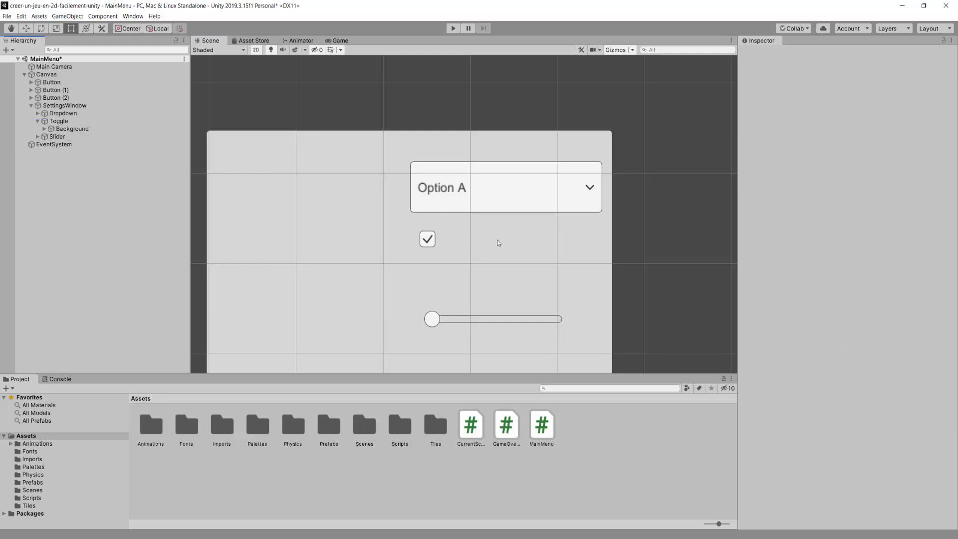
# Step: Resize the Toggle object to 40 by 40
pyautogui.doubleClick(68, 129)
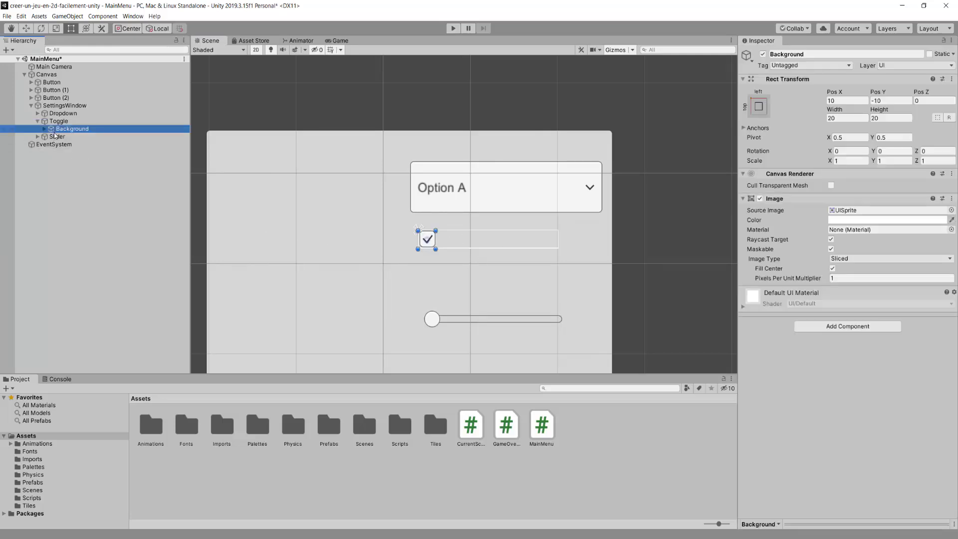
pyautogui.click(59, 121)
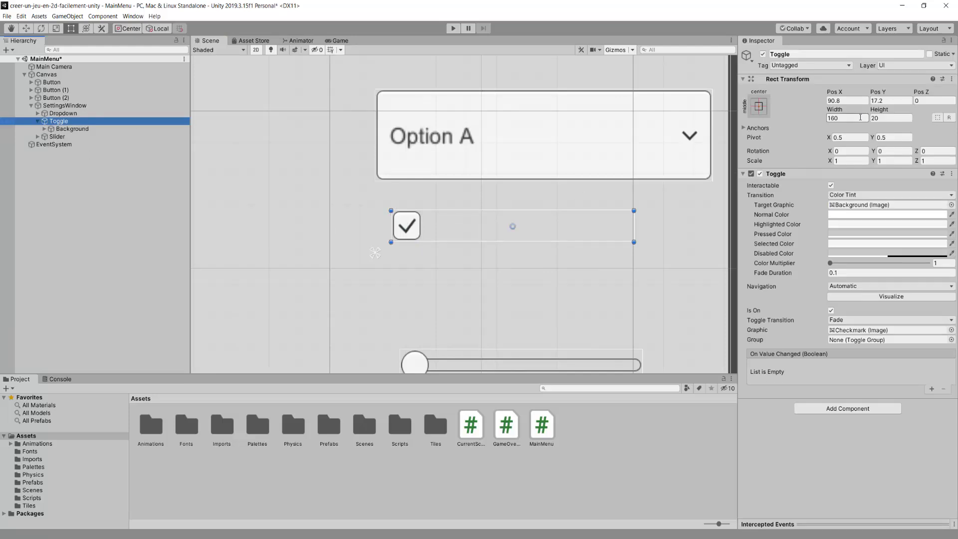
pyautogui.click(884, 120)
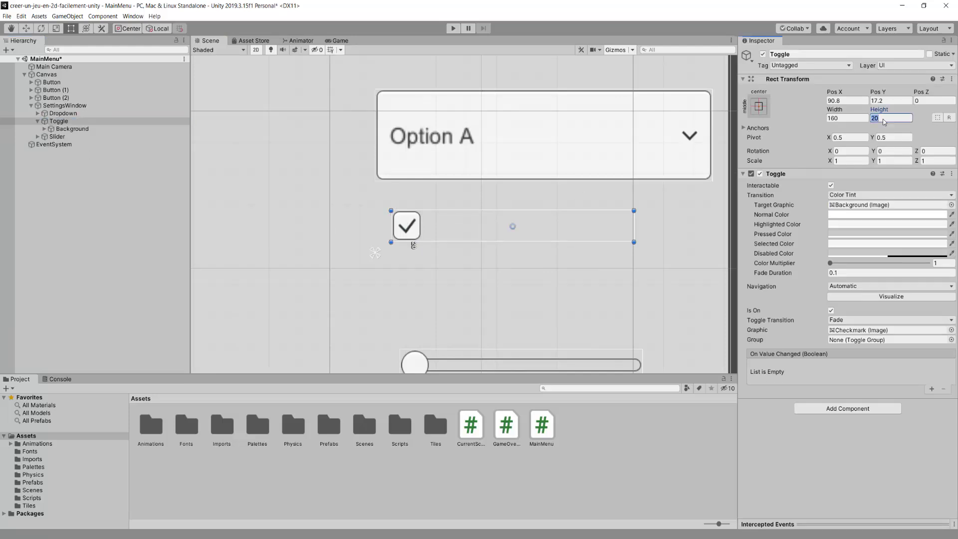
pyautogui.write('50')
pyautogui.click(857, 120)
pyautogui.write('50')
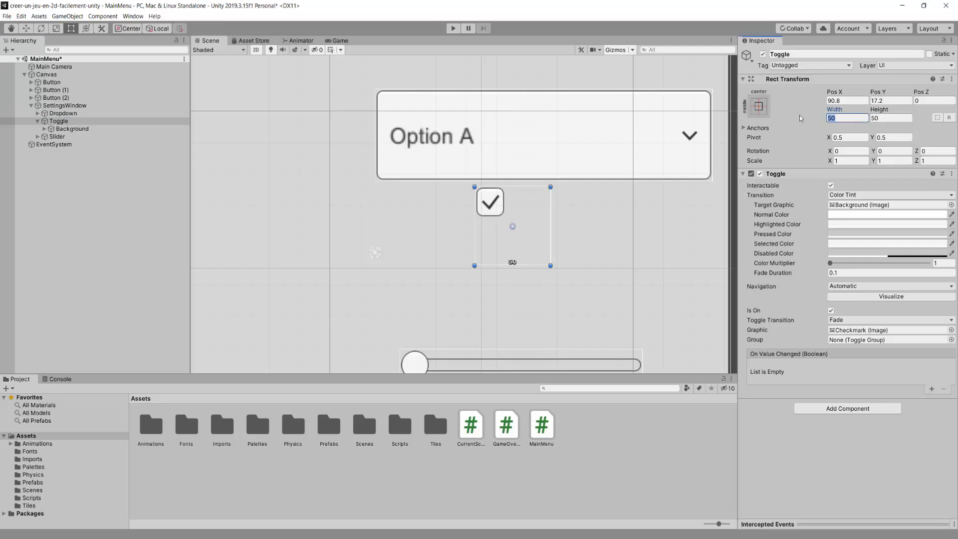
pyautogui.write('40')
pyautogui.click(892, 118)
pyautogui.write('40')
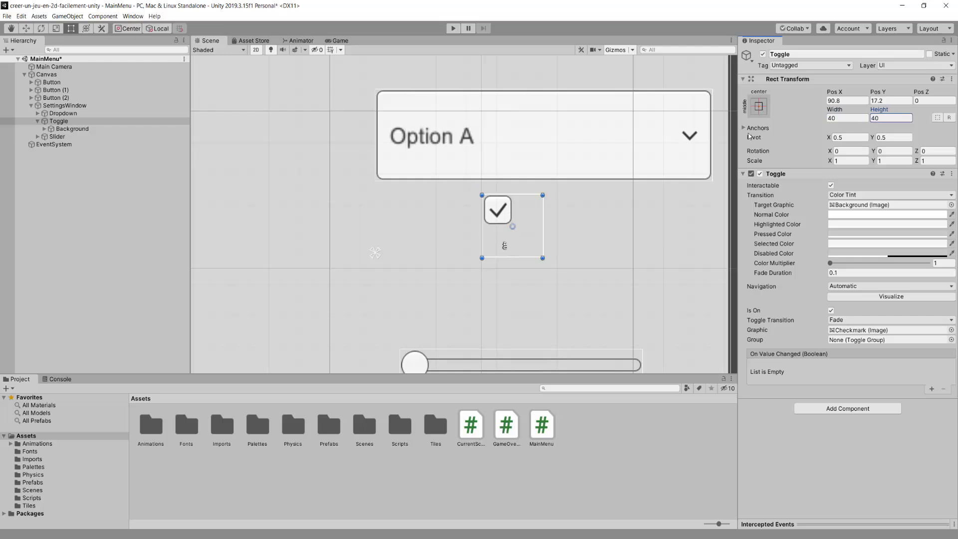
# Step: Set the checkbox Background's width and height to 40
pyautogui.click(70, 130)
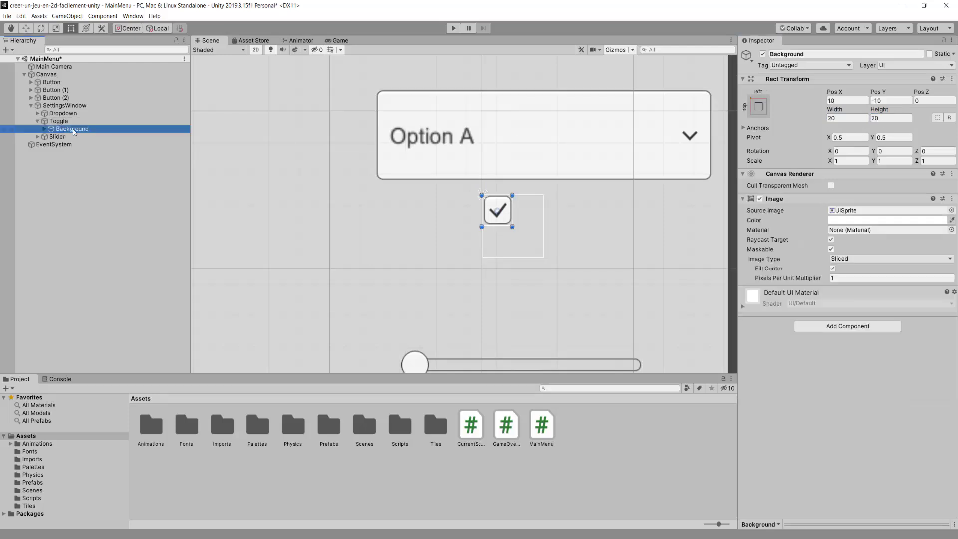
pyautogui.click(846, 118)
pyautogui.write('40')
pyautogui.click(884, 118)
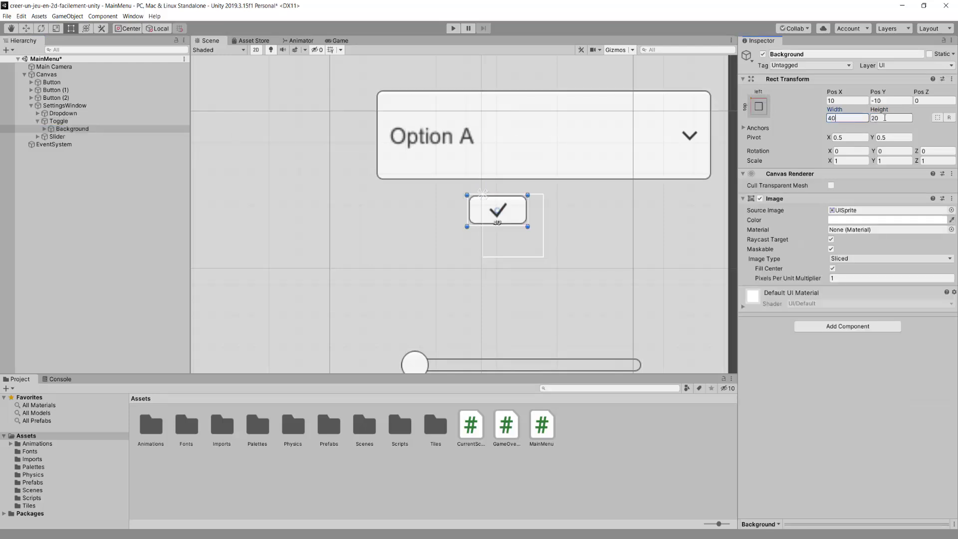
pyautogui.write('40')
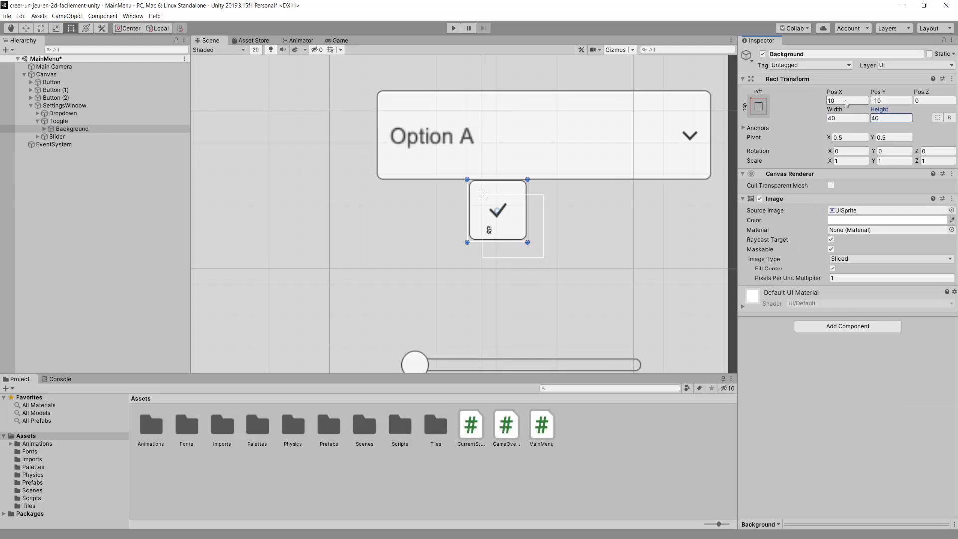
# Step: Adjust the Background's position values and apply a centre anchor preset within the toggle
pyautogui.click(846, 101)
pyautogui.write('0')
pyautogui.press('Tab')
pyautogui.write('0')
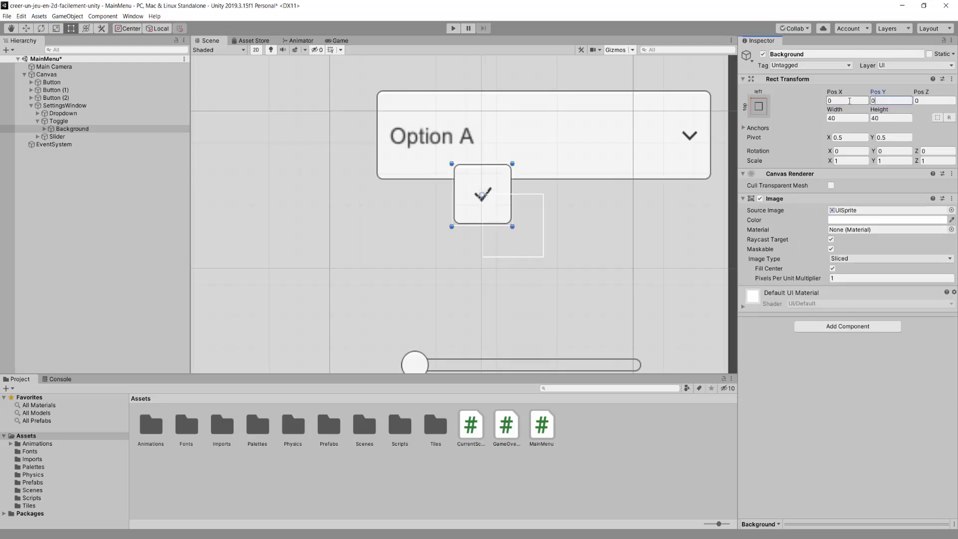
pyautogui.click(848, 100)
pyautogui.write('20')
pyautogui.press('Tab')
pyautogui.write('20')
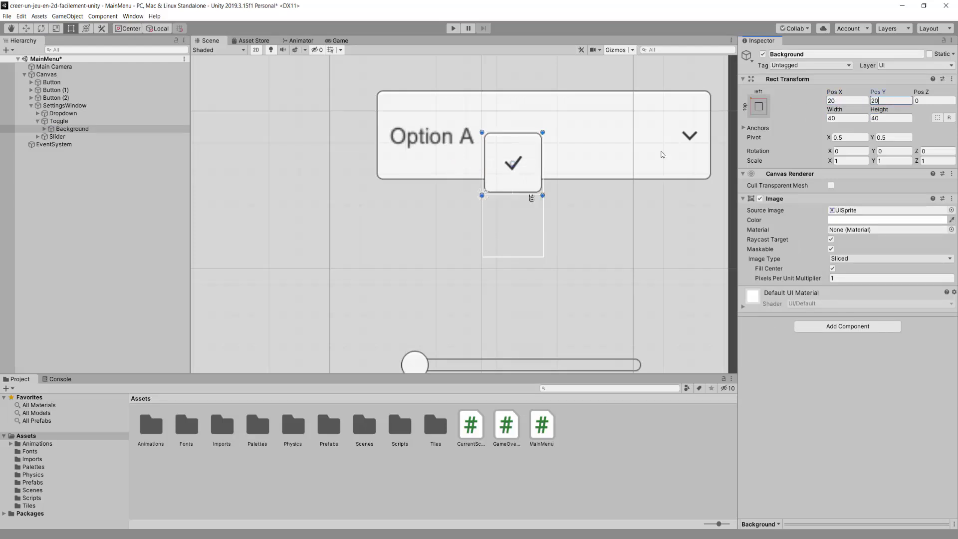
pyautogui.press('Return')
pyautogui.write('-20')
pyautogui.press('Return')
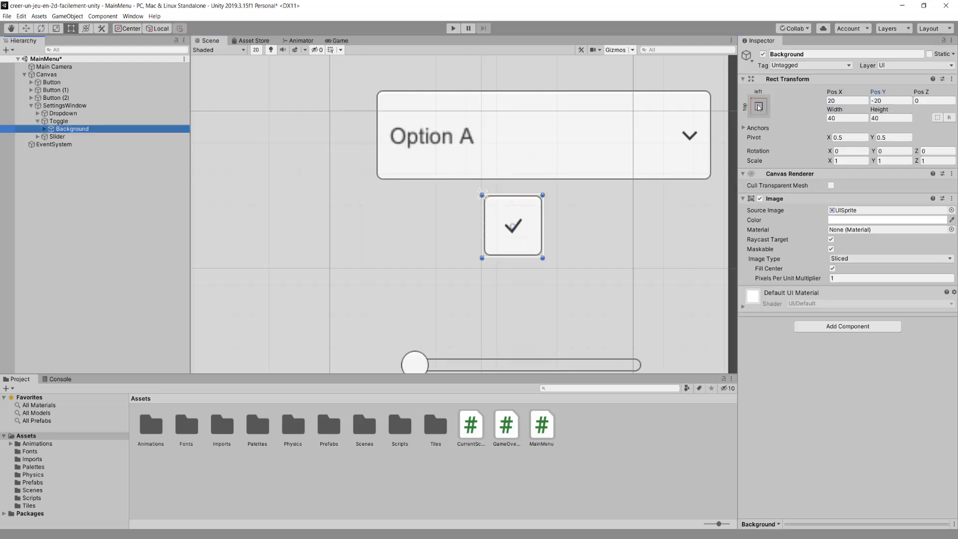
pyautogui.click(759, 107)
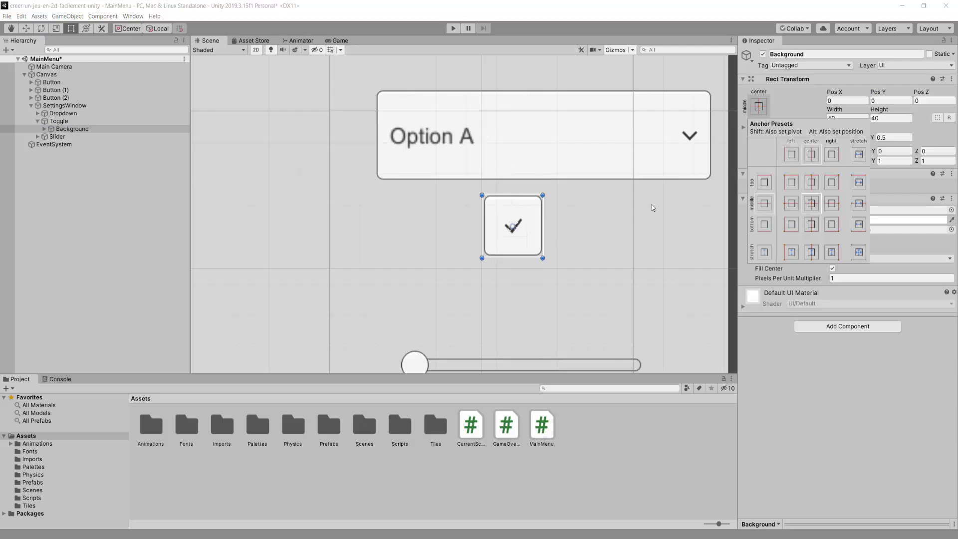
pyautogui.click(815, 207)
# Step: Set the Checkmark's width and height to 40 and preview it in the Game view
pyautogui.click(44, 129)
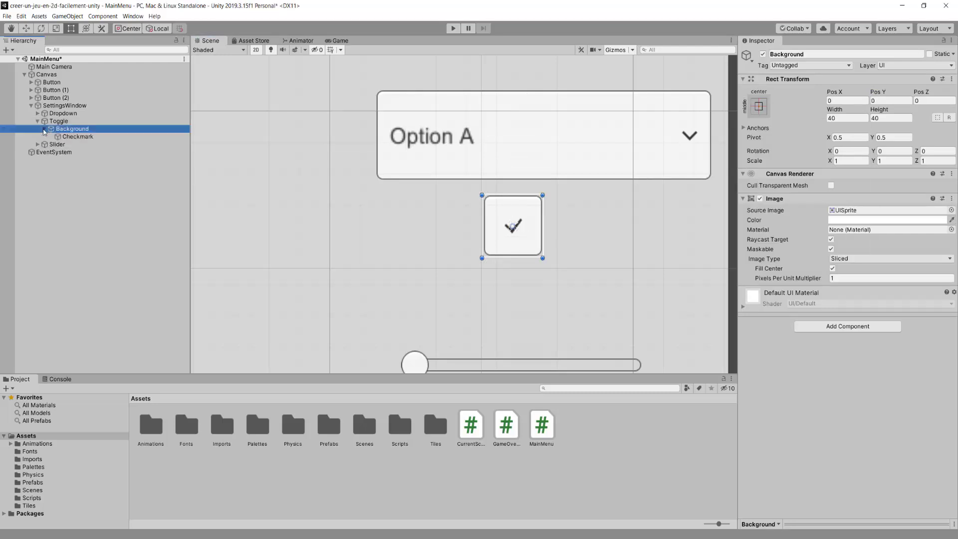
pyautogui.click(78, 136)
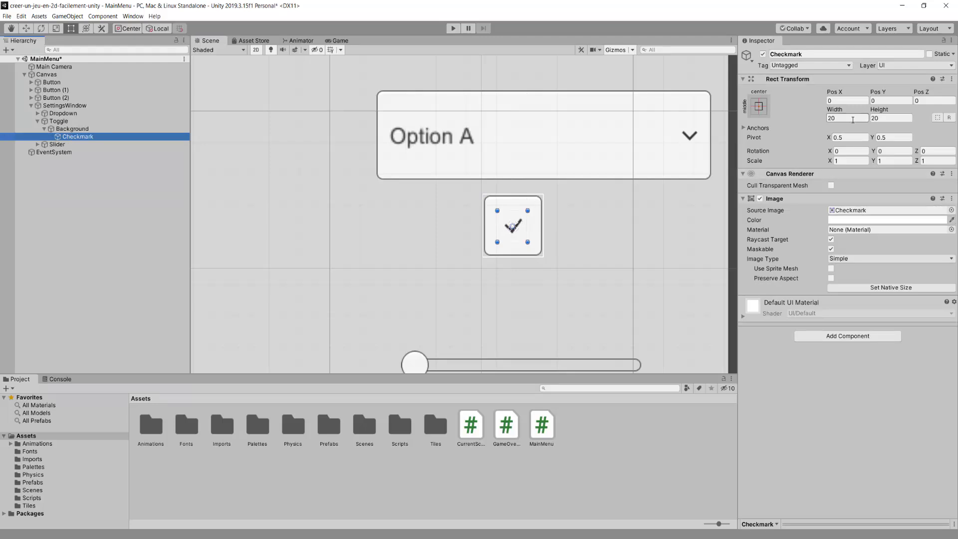
pyautogui.click(851, 118)
pyautogui.write('40')
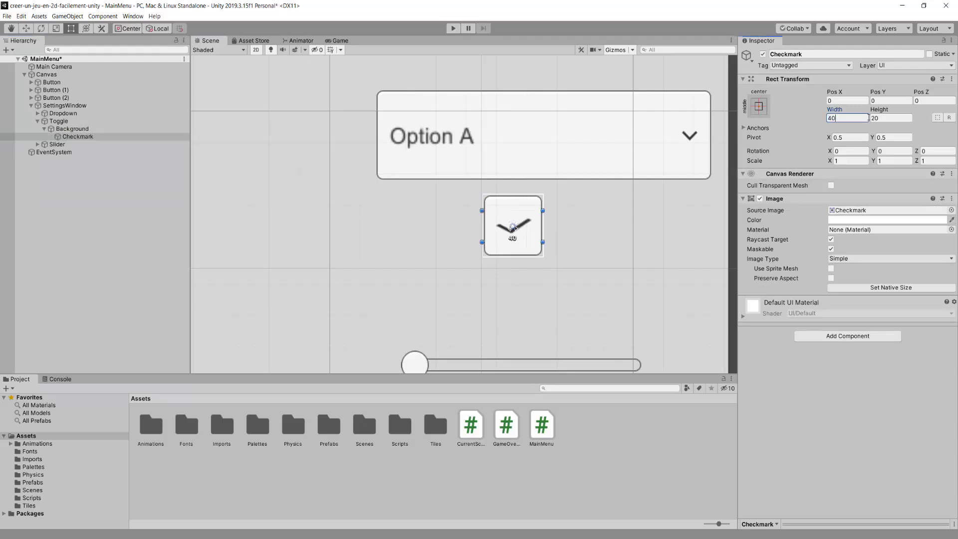
pyautogui.press('Tab')
pyautogui.write('40')
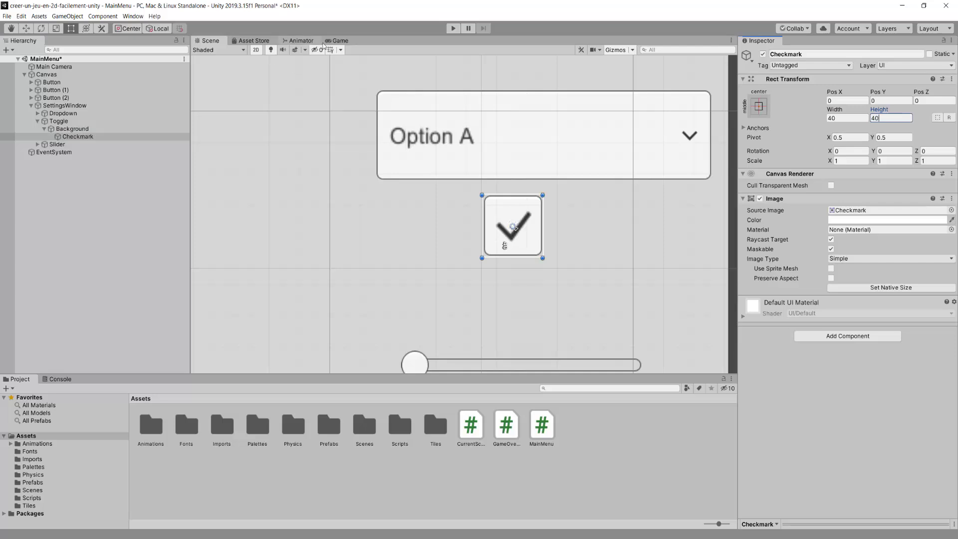
pyautogui.click(334, 42)
pyautogui.click(209, 41)
pyautogui.click(480, 274)
pyautogui.moveTo(557, 260); pyautogui.dragTo(530, 260, button='middle')
pyautogui.scroll(2, 530, 259)
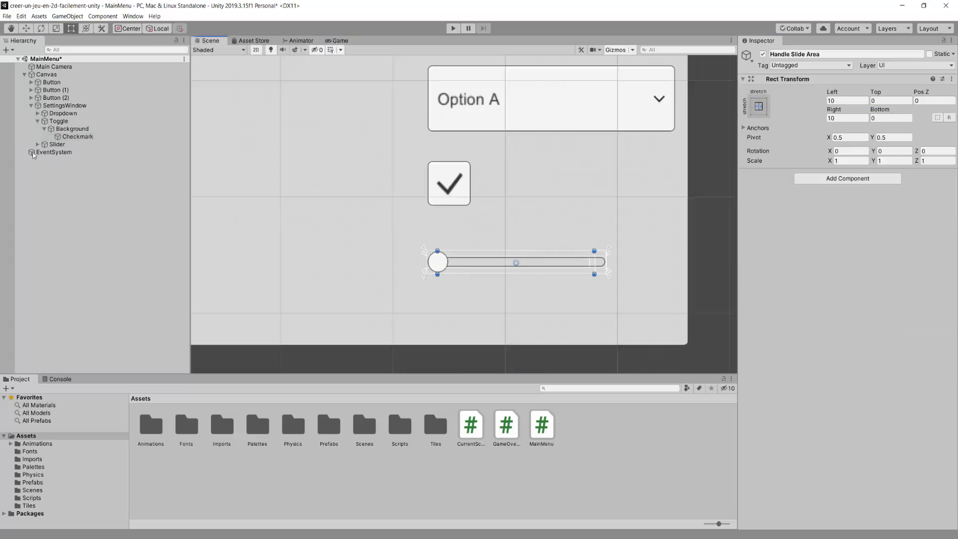
pyautogui.click(57, 144)
pyautogui.scroll(1, 594, 319)
pyautogui.scroll(1, 561, 306)
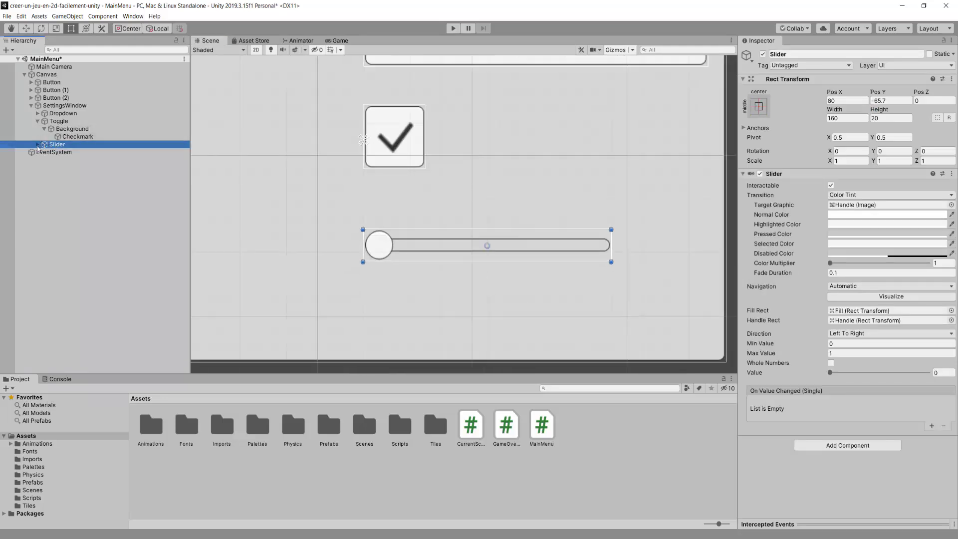
pyautogui.click(38, 144)
pyautogui.click(45, 160)
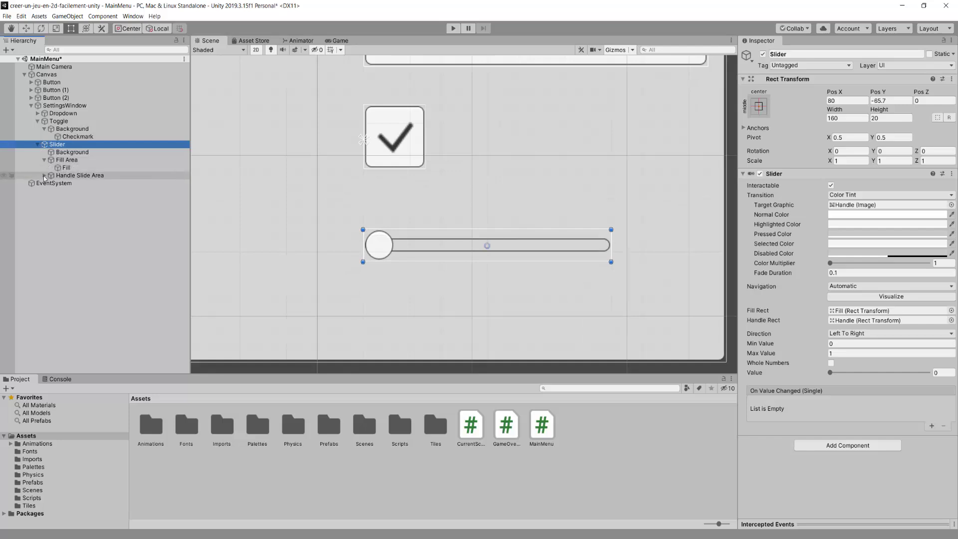
pyautogui.click(45, 159)
pyautogui.click(38, 144)
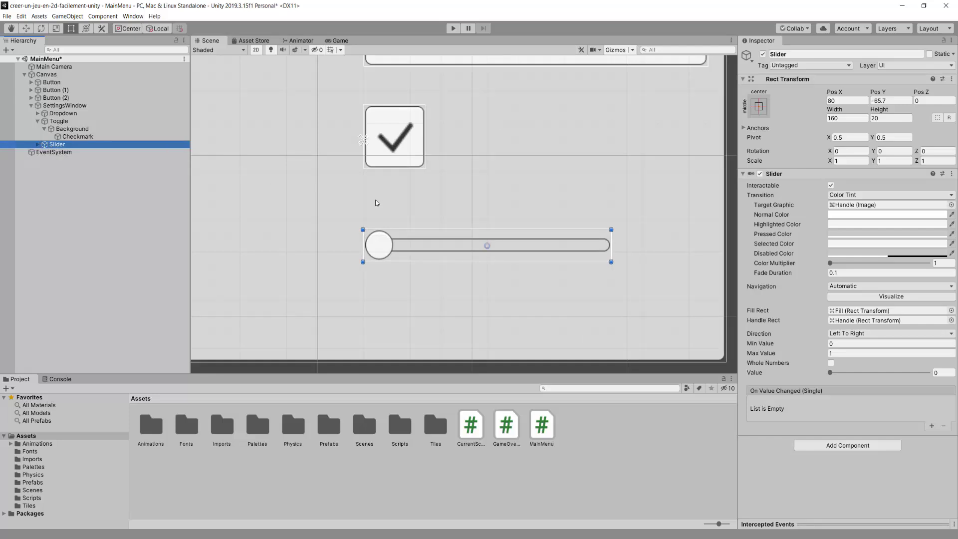
pyautogui.click(340, 40)
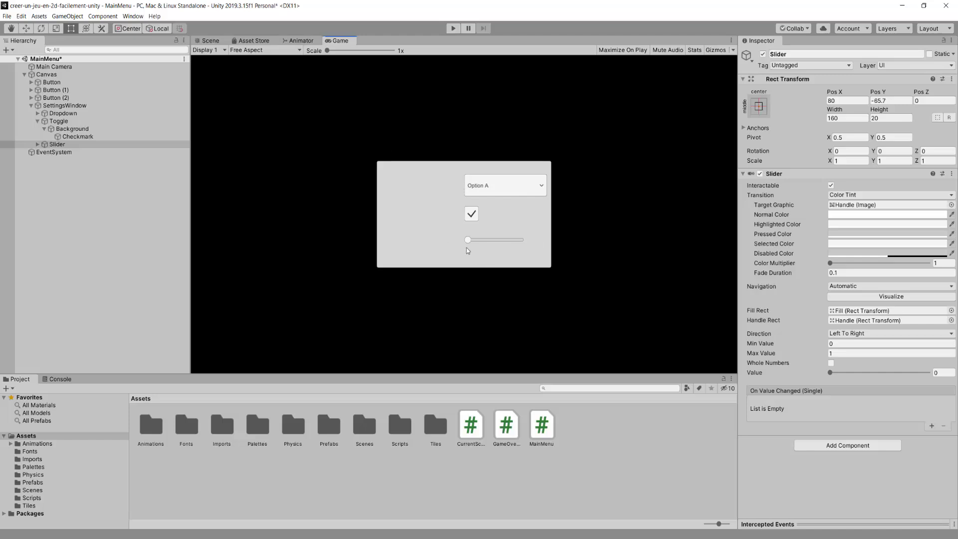
pyautogui.click(209, 41)
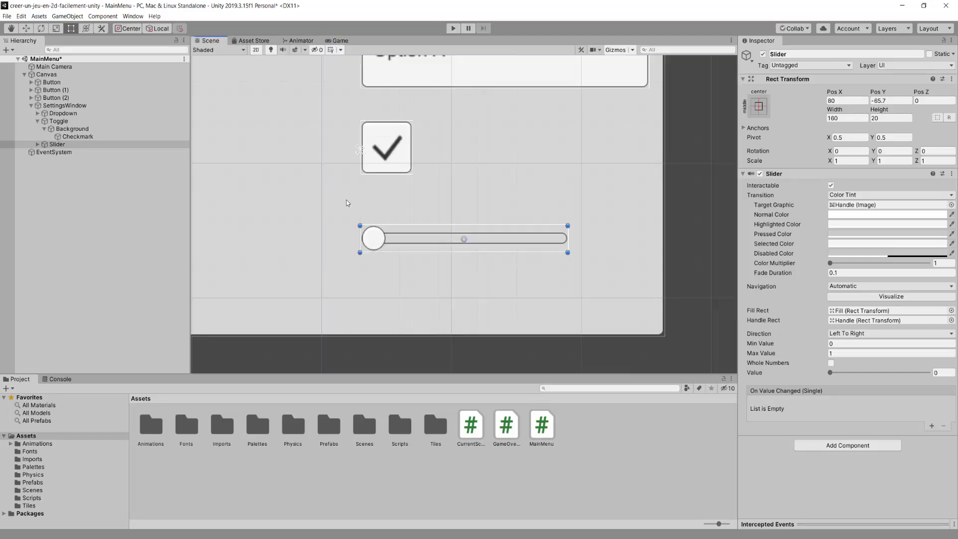
pyautogui.scroll(-3, 348, 202)
pyautogui.moveTo(300, 183); pyautogui.dragTo(444, 185, button='middle')
pyautogui.click(37, 123)
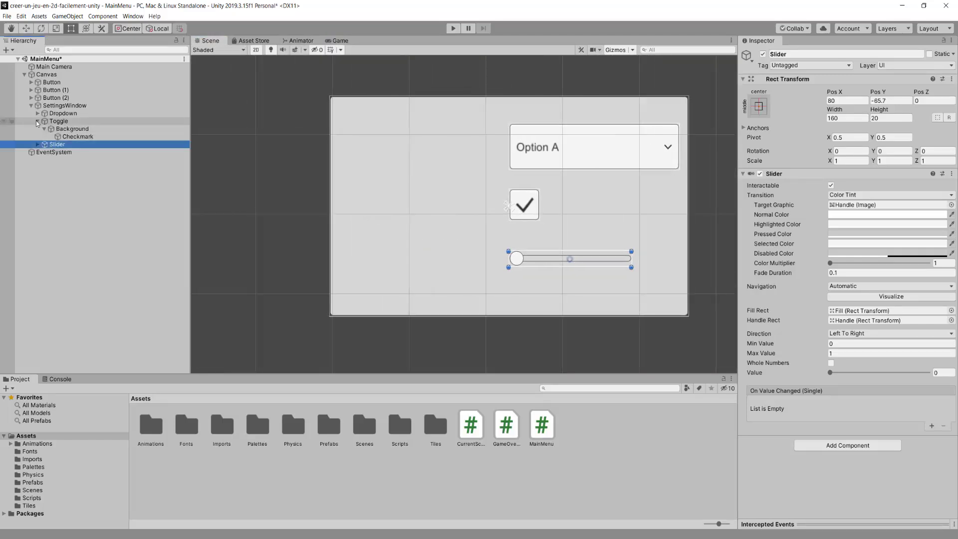
pyautogui.click(37, 121)
# Step: Add a UI Text under SettingsWindow, placed left of the dropdown and vertically centred
pyautogui.rightClick(59, 105)
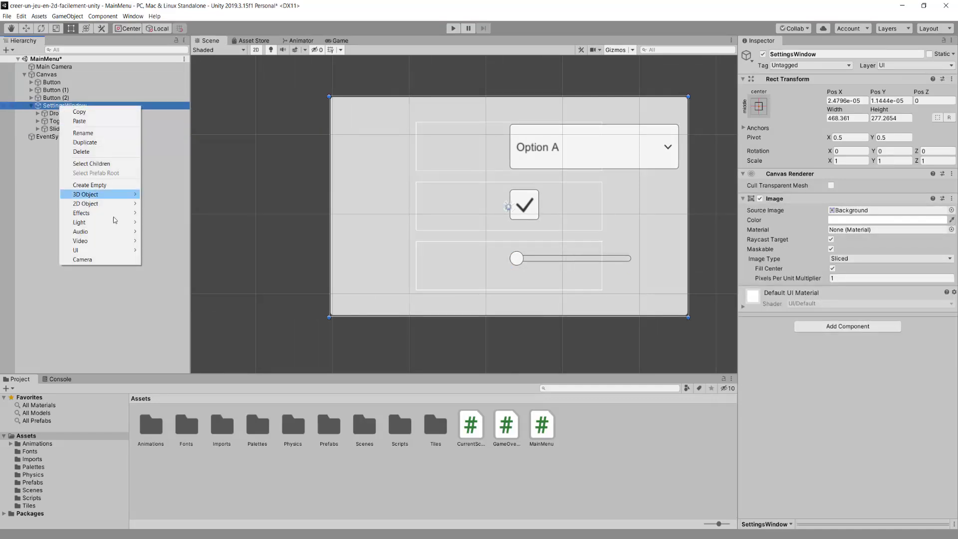
pyautogui.moveTo(107, 250)
pyautogui.click(157, 250)
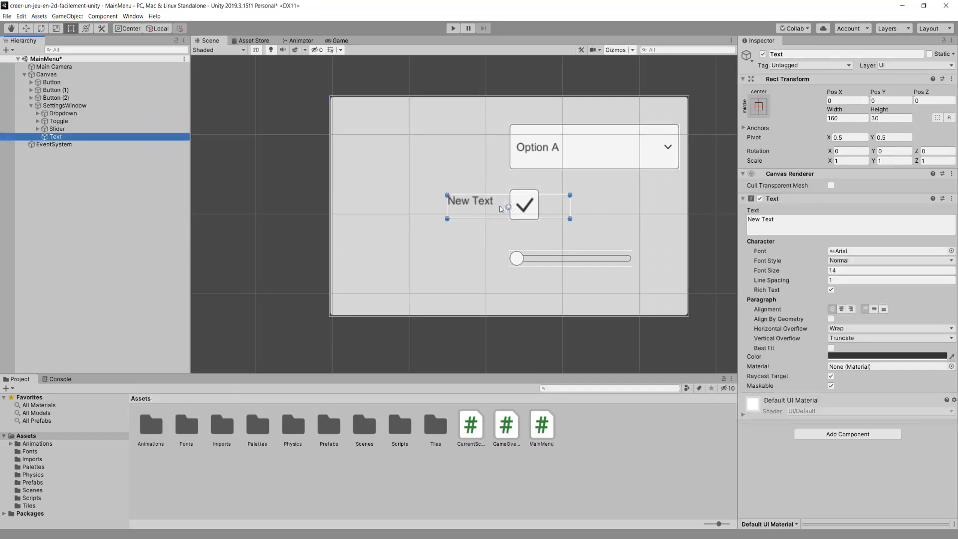
pyautogui.moveTo(501, 209); pyautogui.dragTo(461, 226, button='middle')
pyautogui.moveTo(441, 220); pyautogui.dragTo(371, 171)
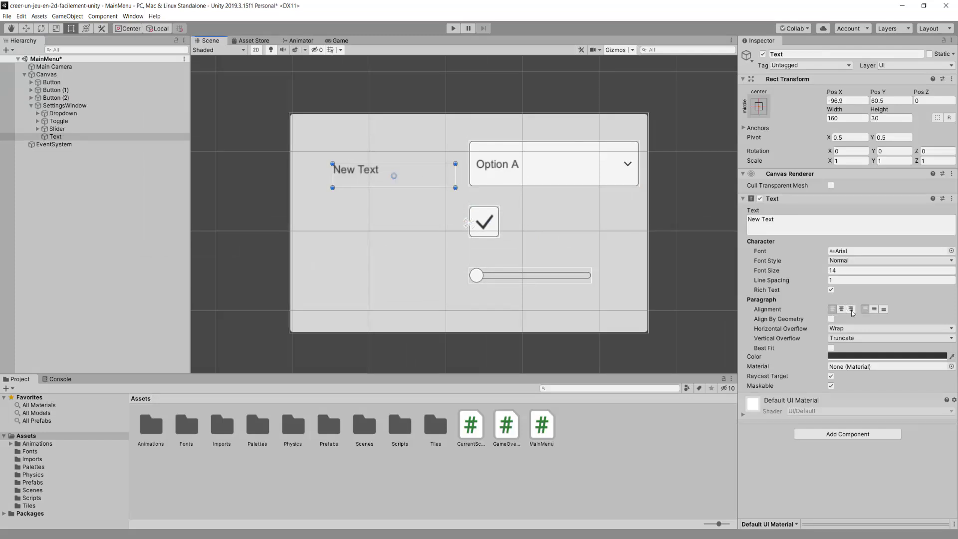
pyautogui.click(873, 310)
pyautogui.scroll(2, 460, 231)
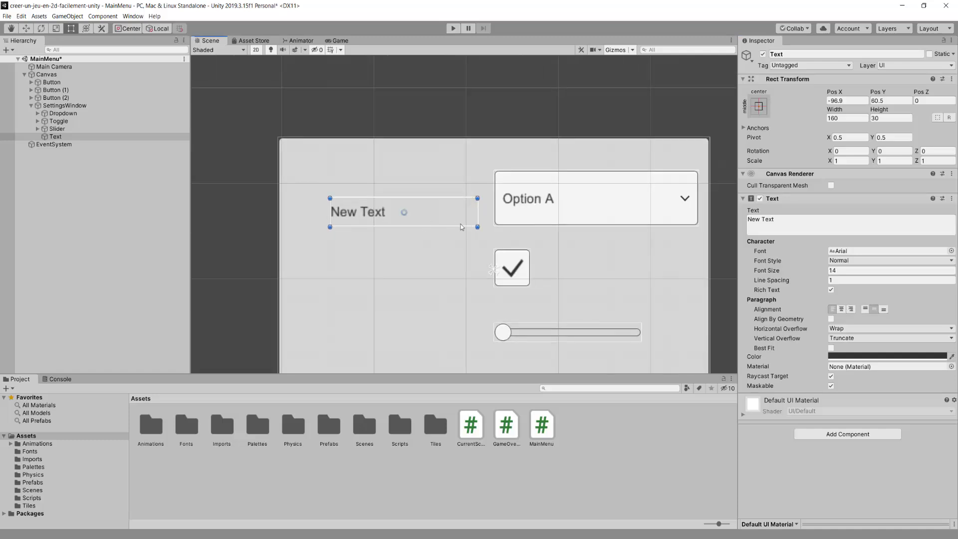
pyautogui.moveTo(458, 190); pyautogui.dragTo(458, 166)
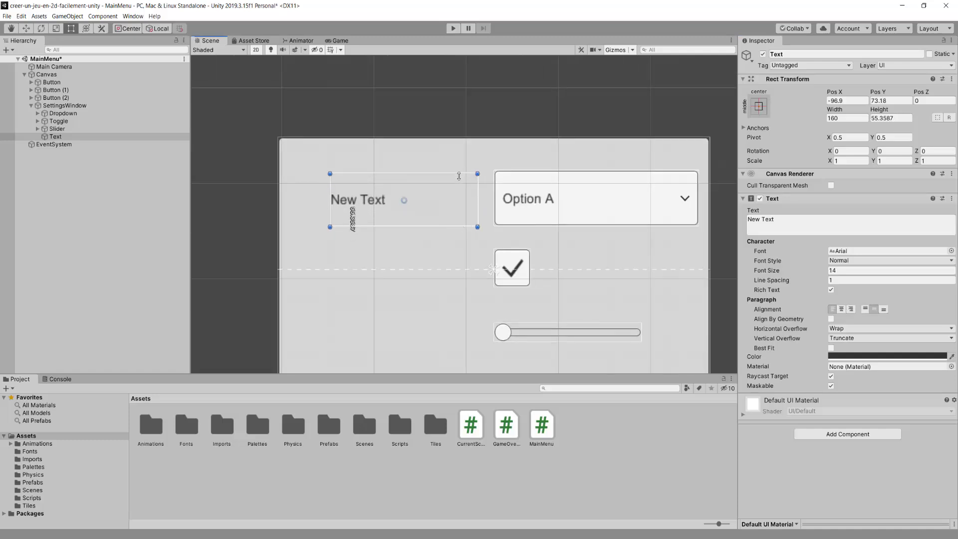
# Step: Set the text to RESOLUTION at font size 22, aligned beside the dropdown, and preview it
pyautogui.click(796, 229)
pyautogui.write('RES')
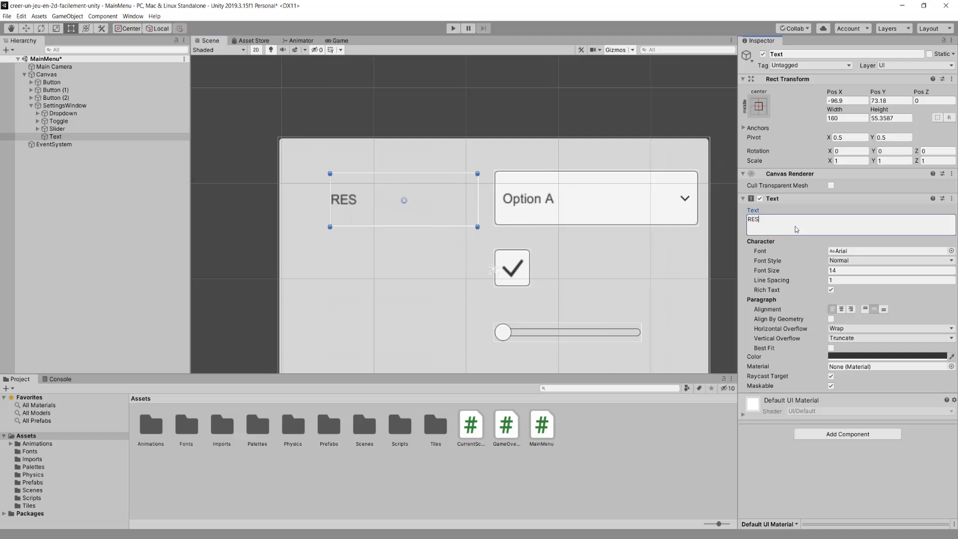
pyautogui.write('OLUTION')
pyautogui.scroll(-3, 573, 258)
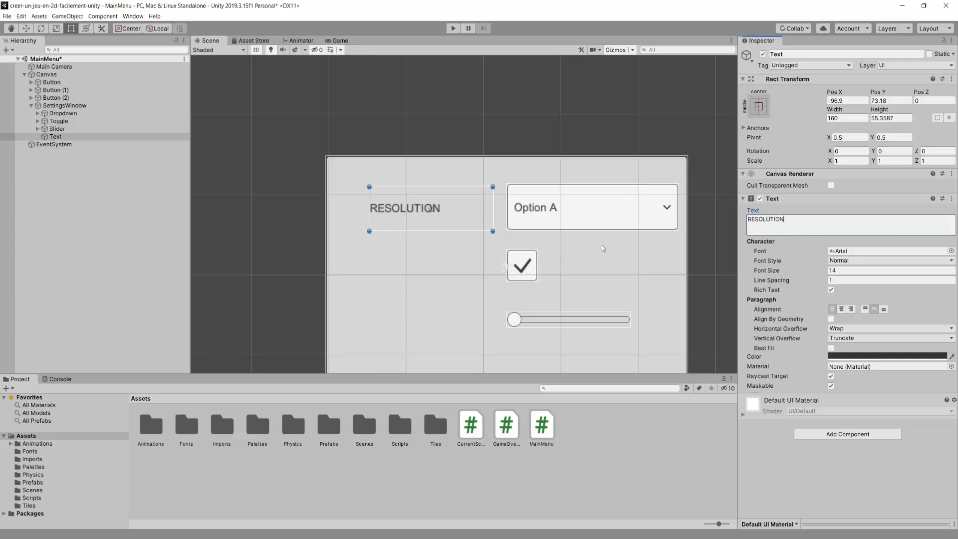
pyautogui.scroll(2, 572, 233)
pyautogui.scroll(-1, 592, 237)
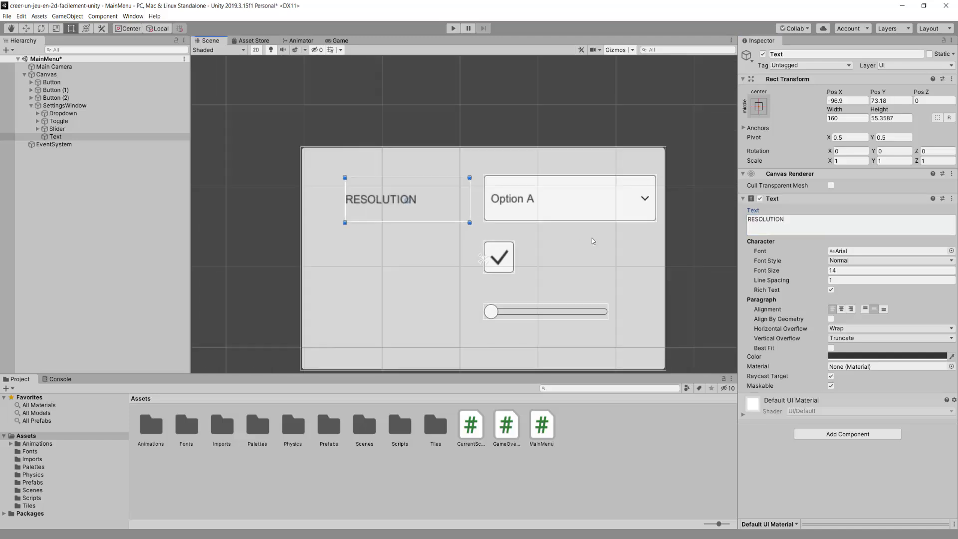
pyautogui.moveTo(766, 271); pyautogui.dragTo(776, 274)
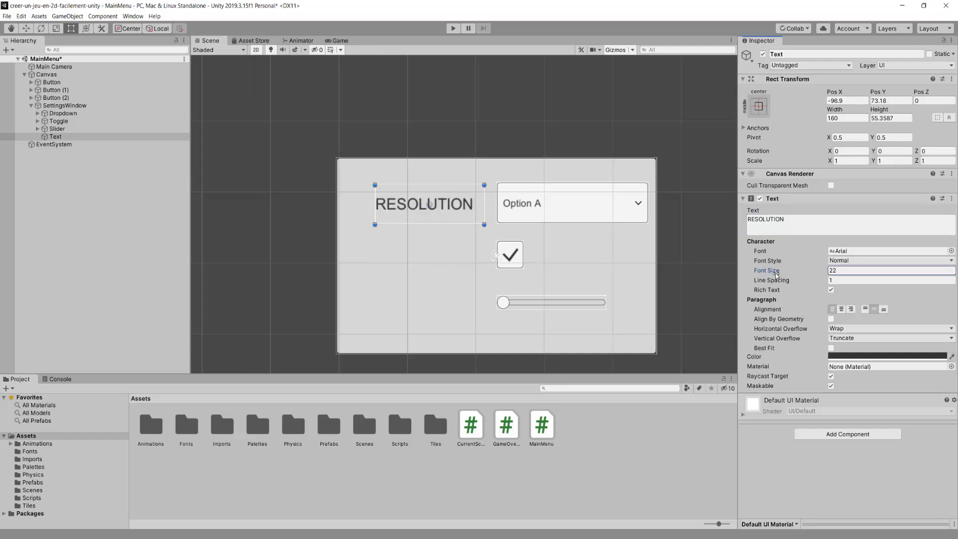
pyautogui.moveTo(439, 210); pyautogui.dragTo(447, 204)
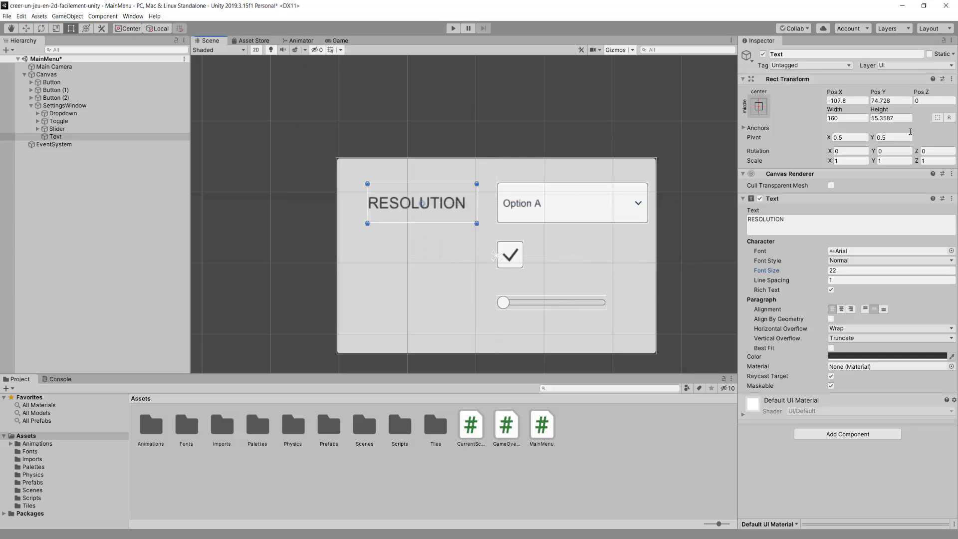
pyautogui.click(337, 40)
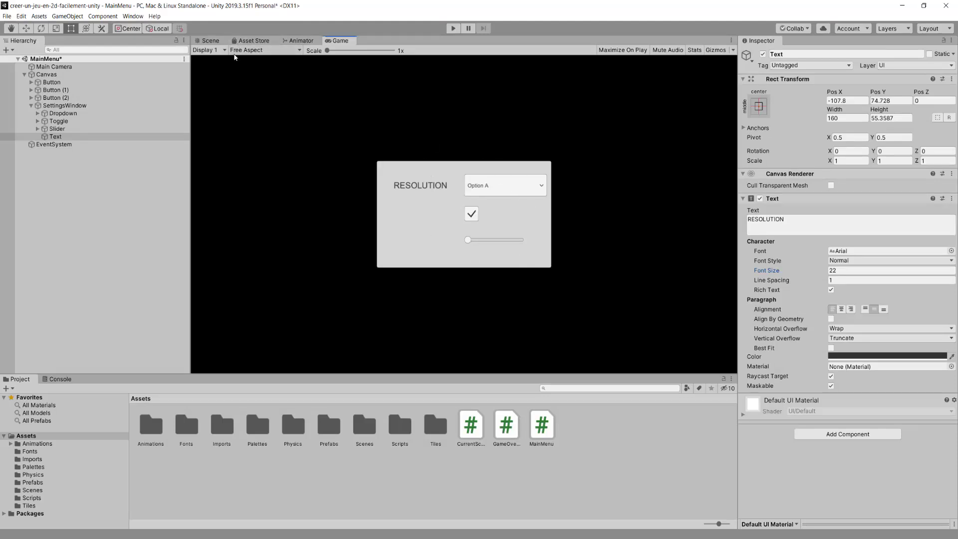
pyautogui.click(211, 41)
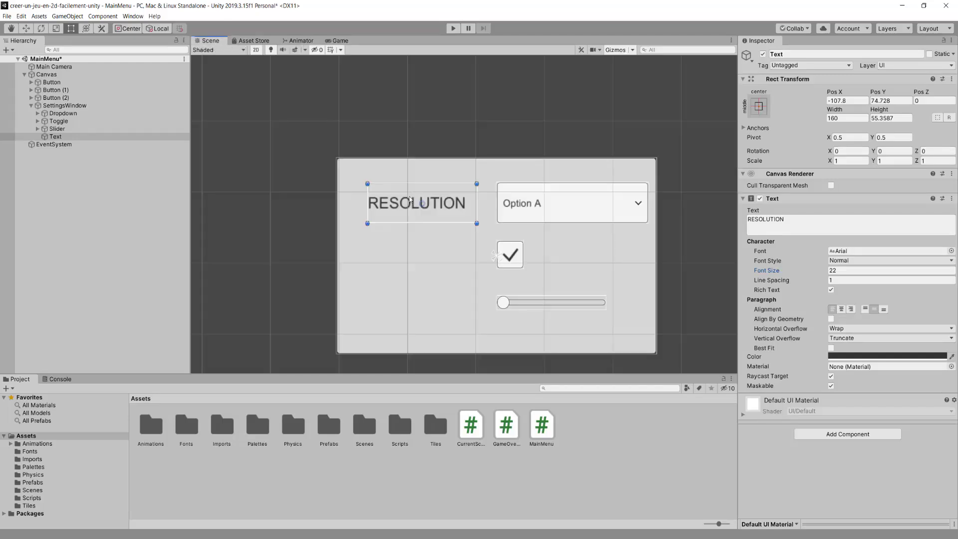
# Step: Duplicate the RESOLUTION label beside the toggle and change its text to FULLSCREEN
pyautogui.click(56, 136)
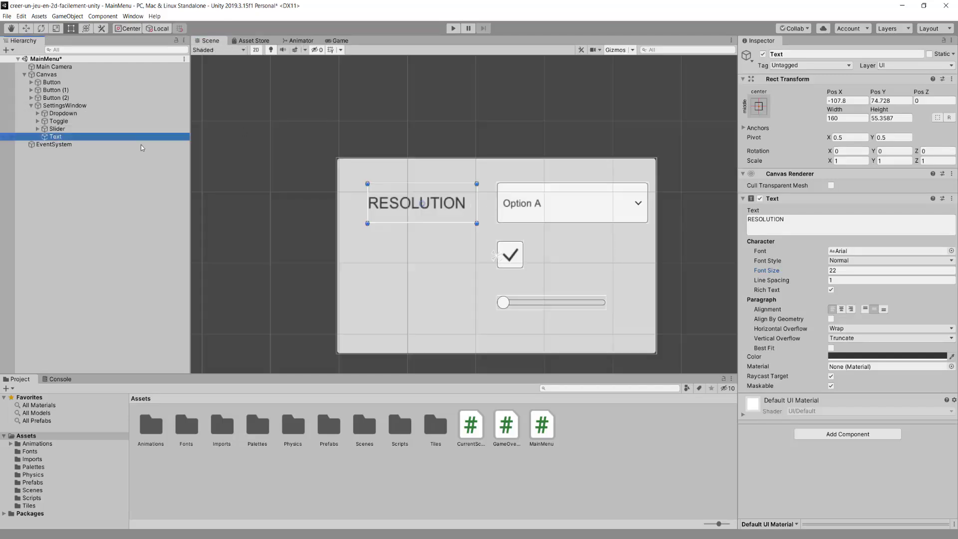
pyautogui.hotkey('ctrl', 'd')
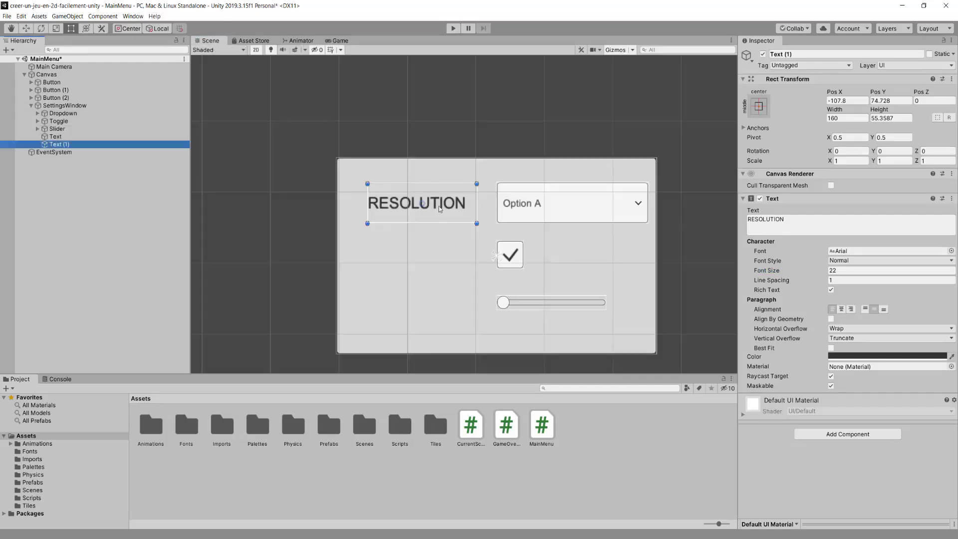
pyautogui.moveTo(438, 209); pyautogui.dragTo(441, 261)
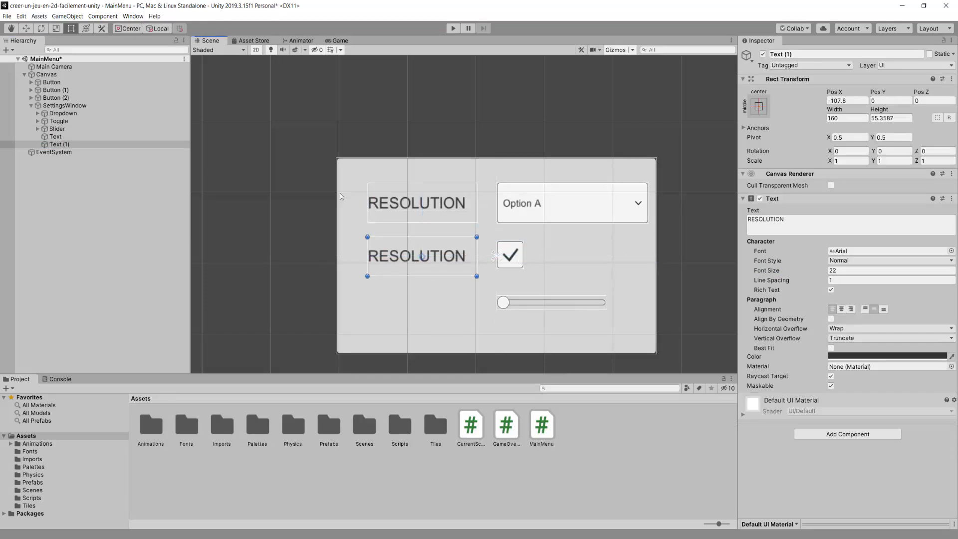
pyautogui.click(823, 229)
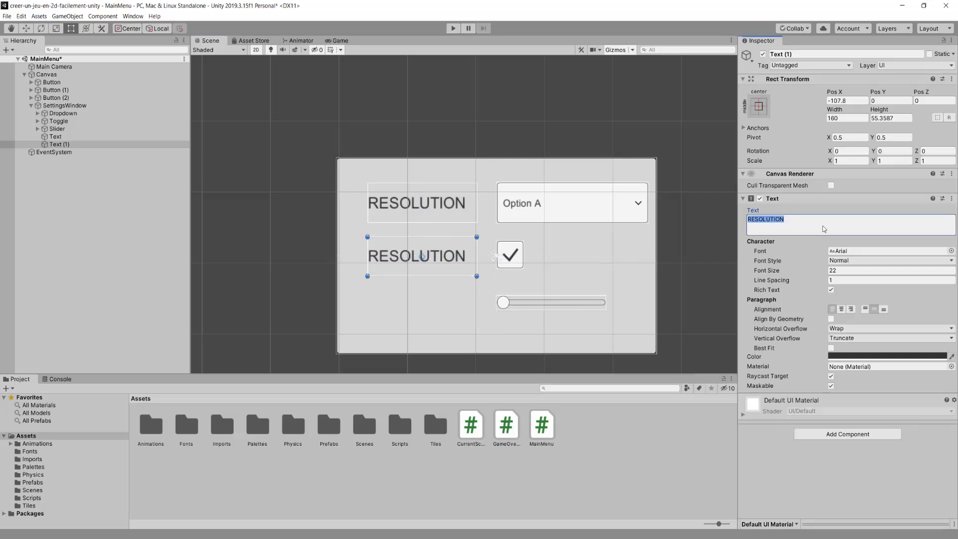
pyautogui.write('FULLS')
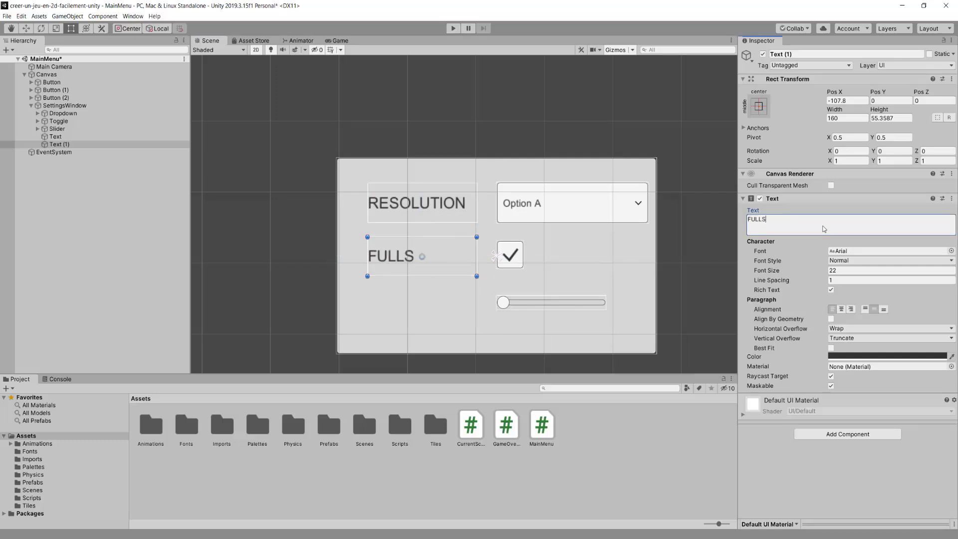
pyautogui.write('CREEN')
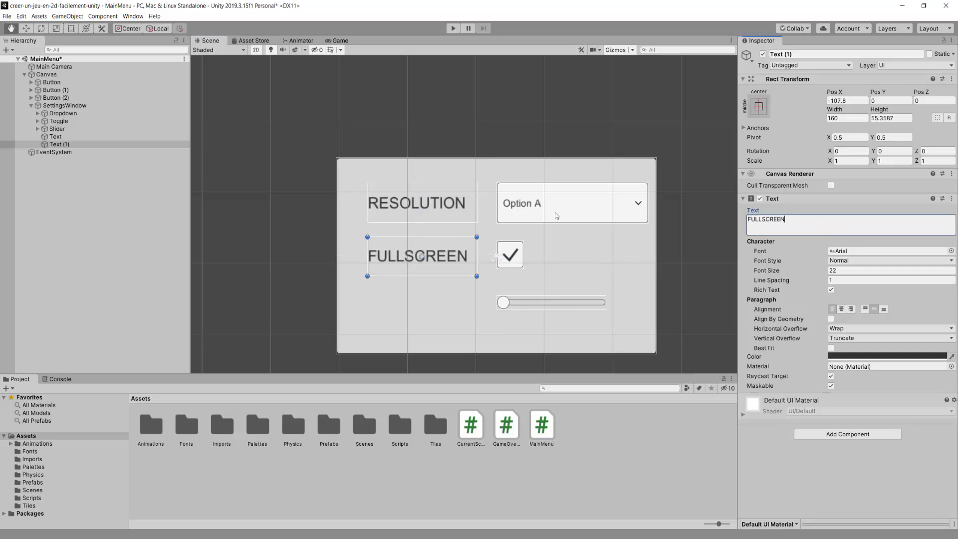
pyautogui.click(70, 151)
# Step: Duplicate FULLSCREEN beside the slider, change it to VOLUME, and preview in the Game view
pyautogui.click(69, 144)
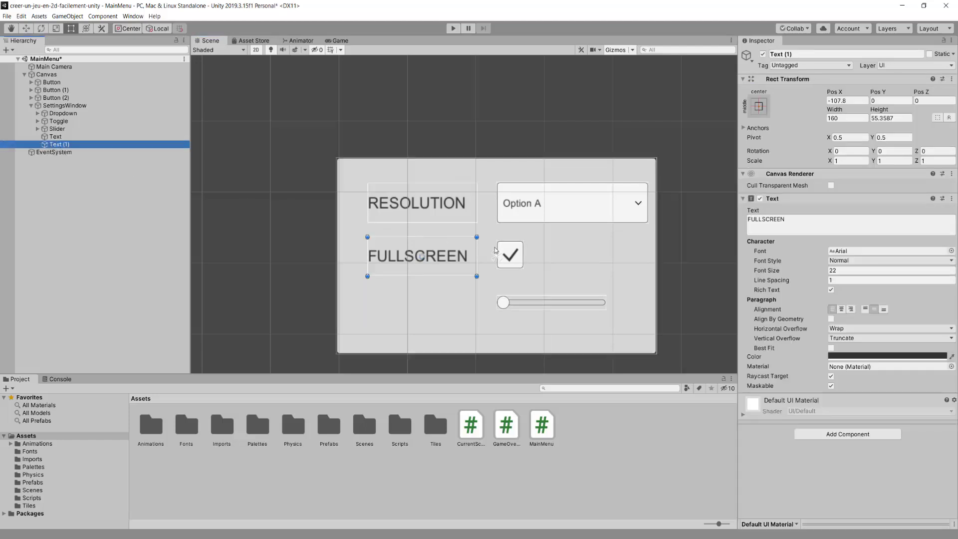
pyautogui.hotkey('ctrl', 'd')
pyautogui.moveTo(451, 260); pyautogui.dragTo(453, 307)
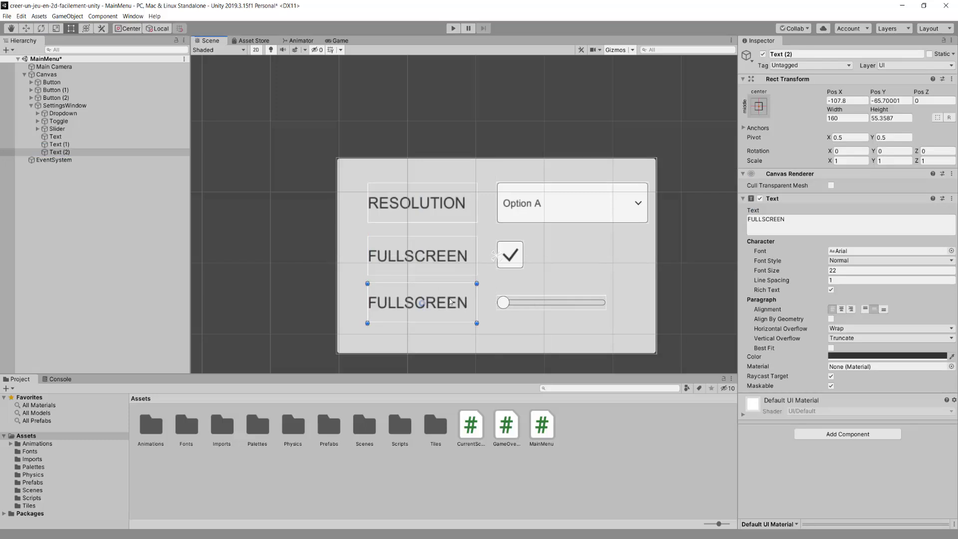
pyautogui.click(827, 228)
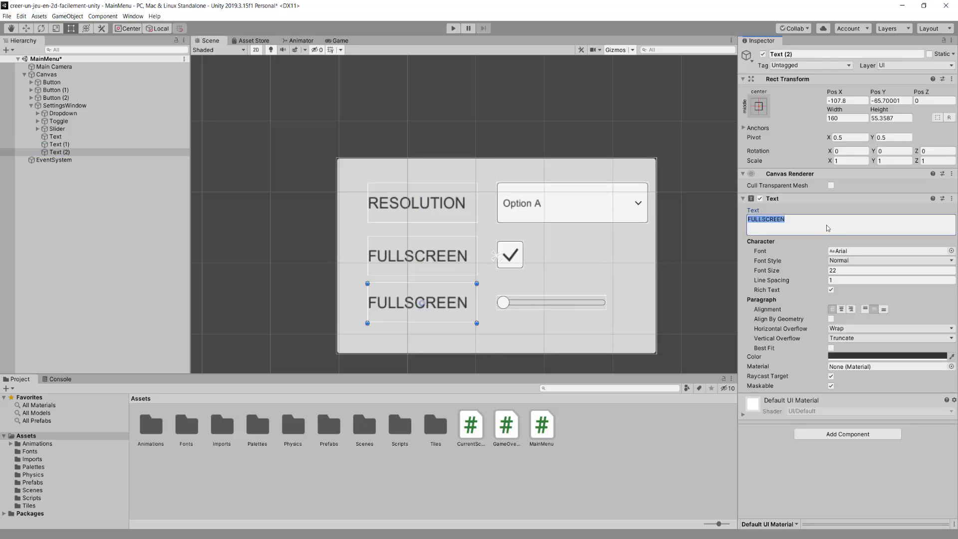
pyautogui.write('VOLUME')
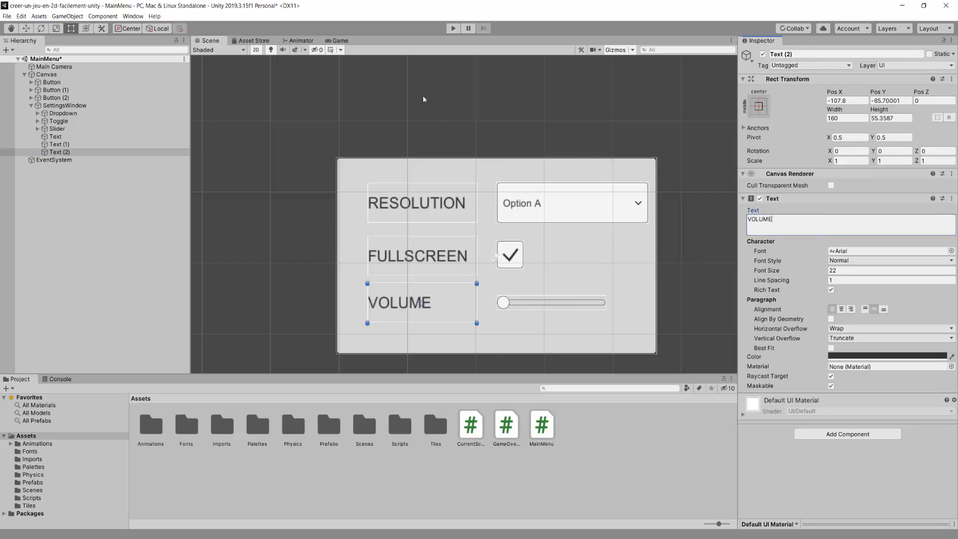
pyautogui.click(340, 41)
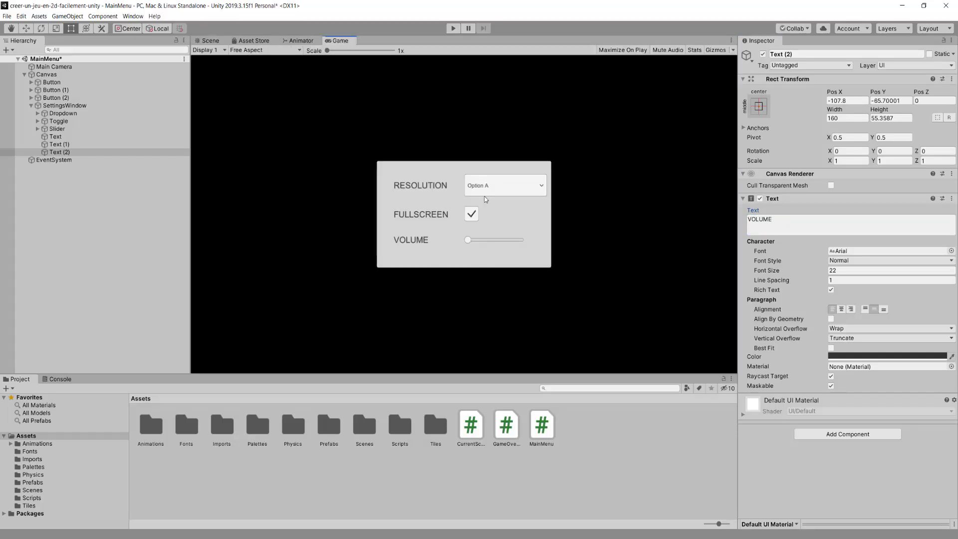
# Step: Multi-select Text, Text (1) and Text (2), then apply the pixelated font at size 27
pyautogui.click(207, 41)
pyautogui.scroll(1, 484, 196)
pyautogui.scroll(1, 555, 222)
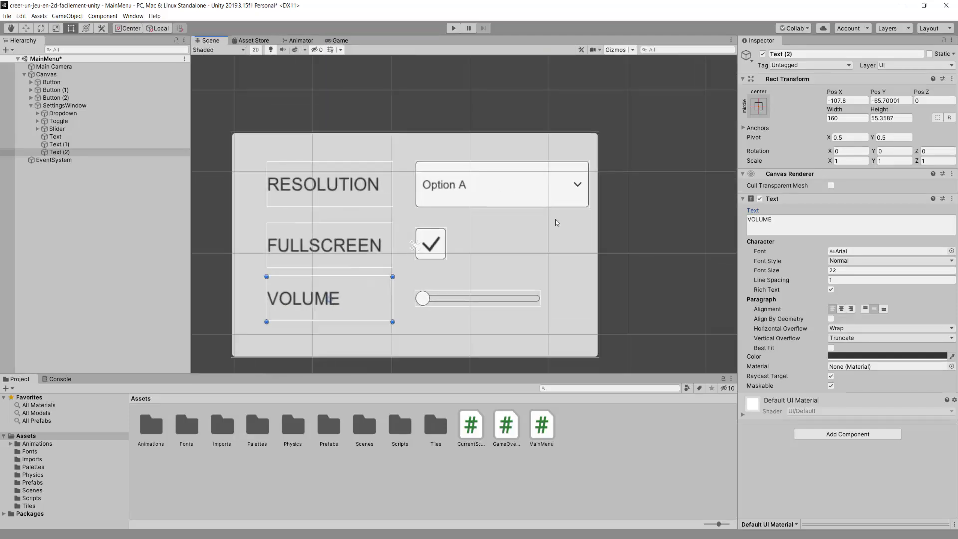
pyautogui.scroll(-1, 555, 221)
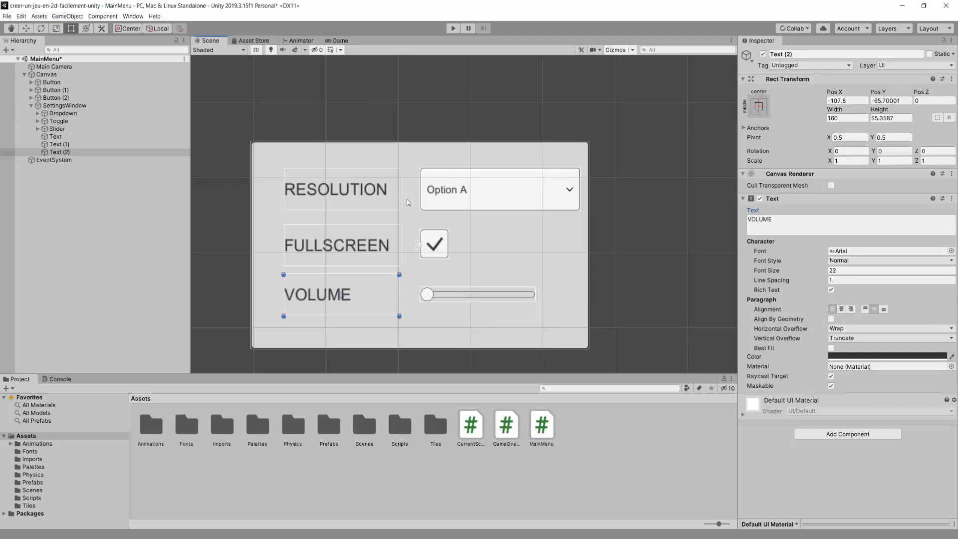
pyautogui.click(56, 136)
pyautogui.keyDown('shift'); pyautogui.click(75, 151); pyautogui.keyUp('shift')
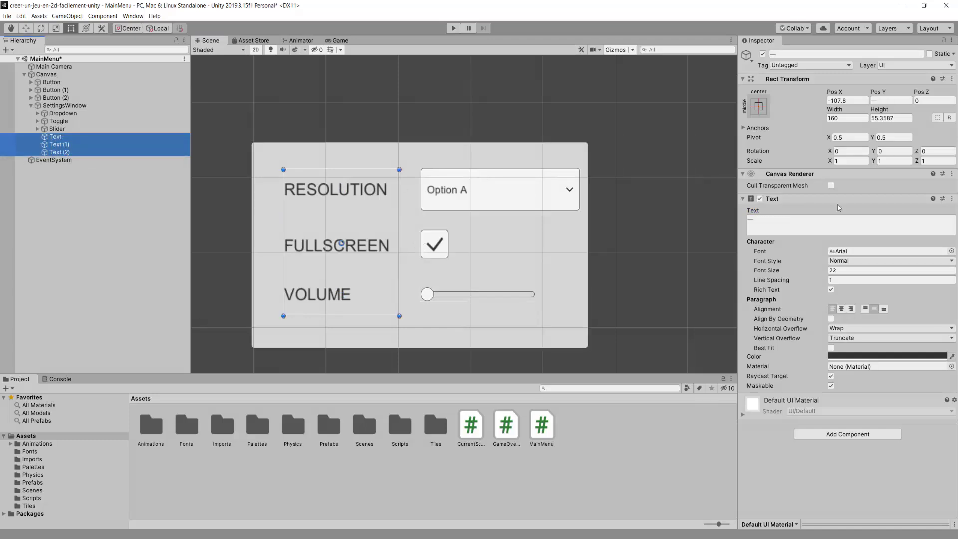
pyautogui.click(951, 251)
pyautogui.click(150, 252)
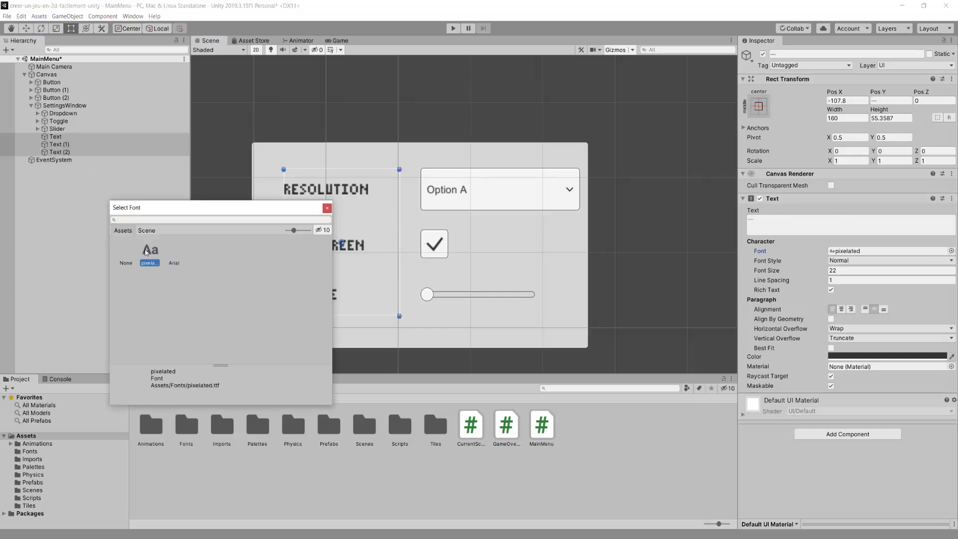
pyautogui.click(327, 207)
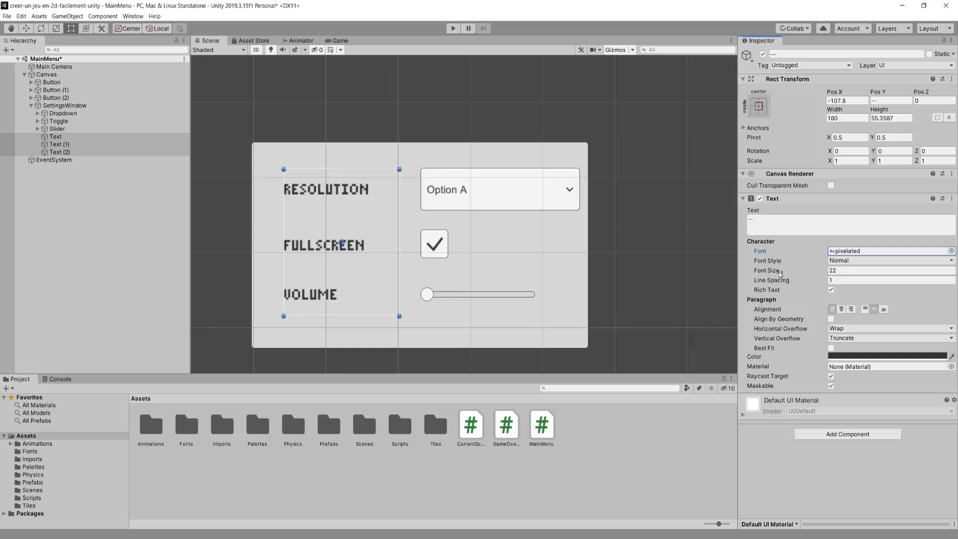
pyautogui.click(781, 273)
pyautogui.moveTo(782, 273); pyautogui.dragTo(785, 273)
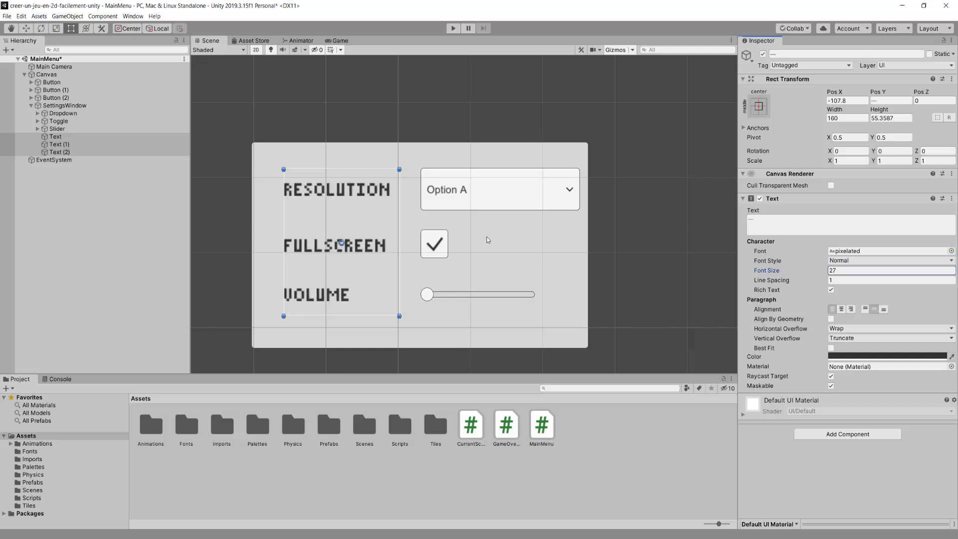
pyautogui.click(62, 115)
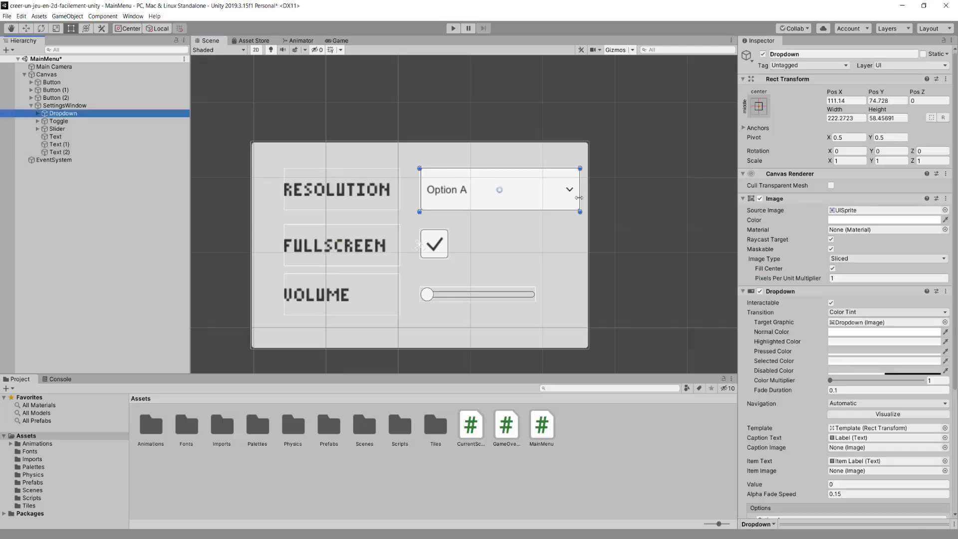
# Step: Narrow the Dropdown from its right edge, then deactivate SettingsWindow, leaving START GAME, SETTINGS, QUIT GAME visible
pyautogui.moveTo(580, 199); pyautogui.dragTo(560, 200)
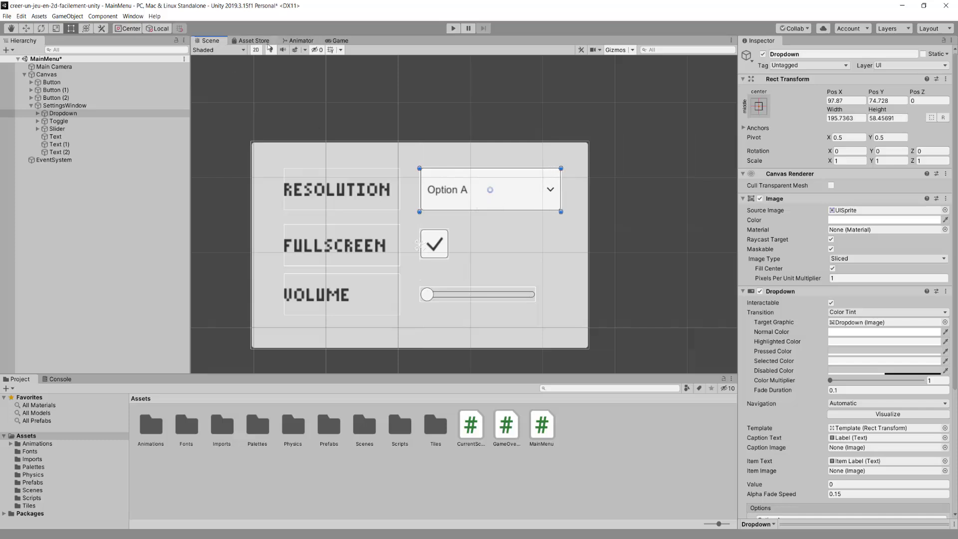
pyautogui.click(338, 42)
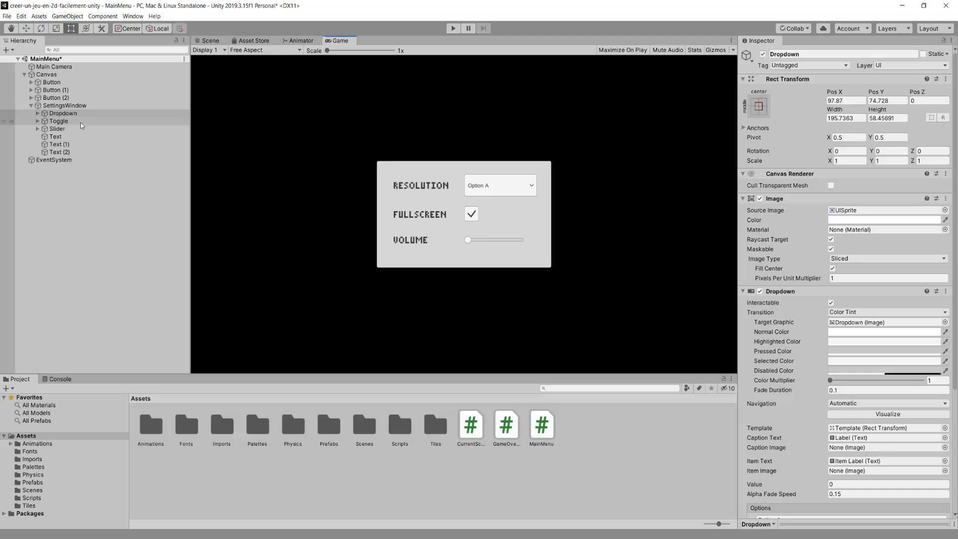
pyautogui.click(53, 83)
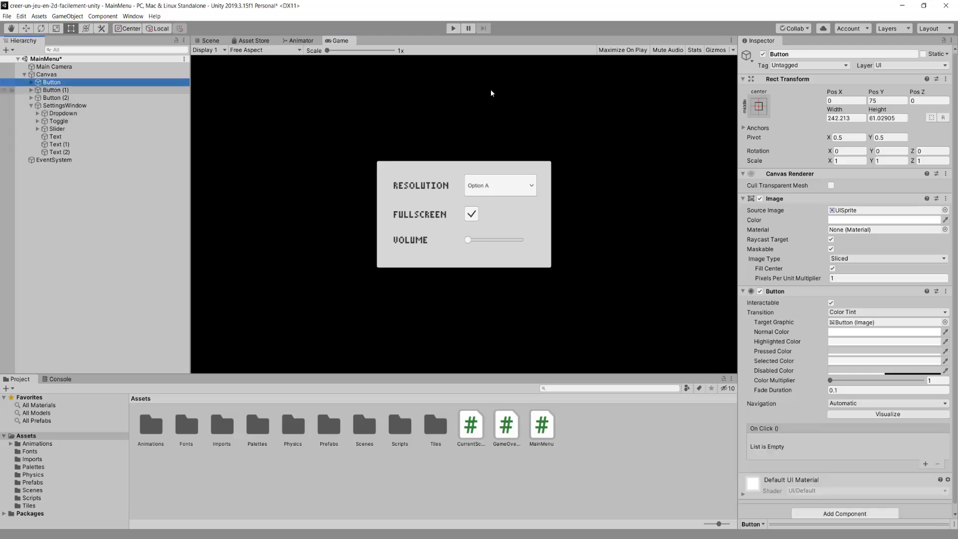
pyautogui.click(67, 106)
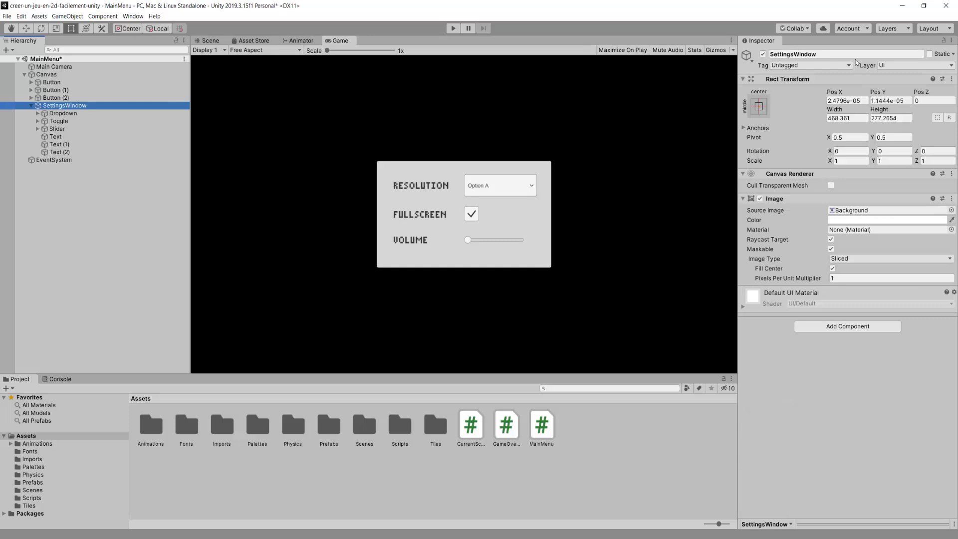
pyautogui.click(763, 54)
# Step: Rename the first, second and third menu buttons to ButtonStart, ButtonSettings and ButtonQuit in the Inspector
pyautogui.click(70, 82)
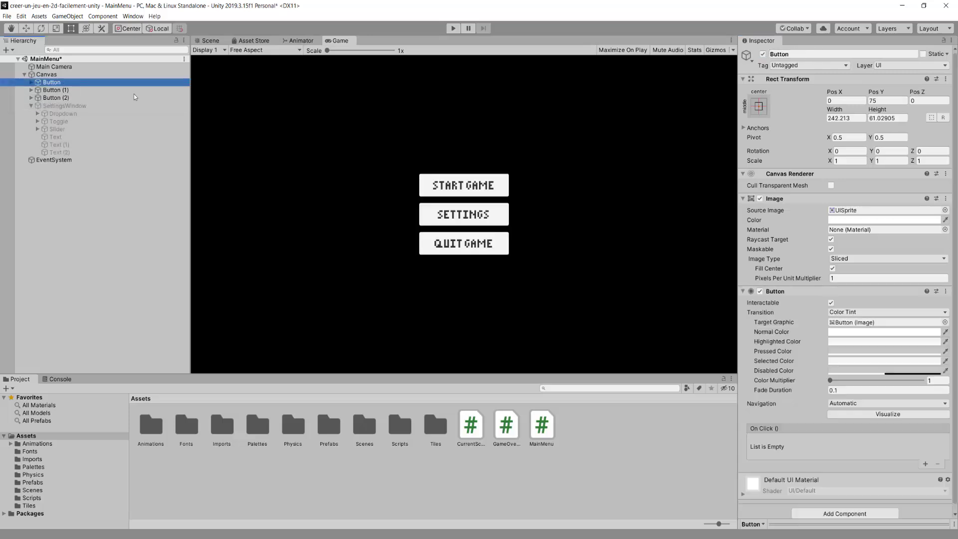
pyautogui.click(808, 53)
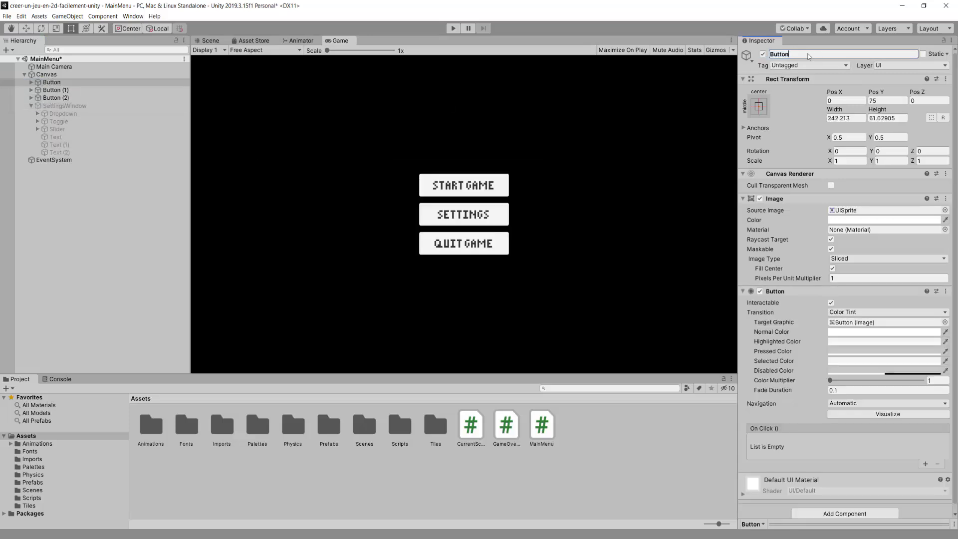
pyautogui.write('Start')
pyautogui.press('Return')
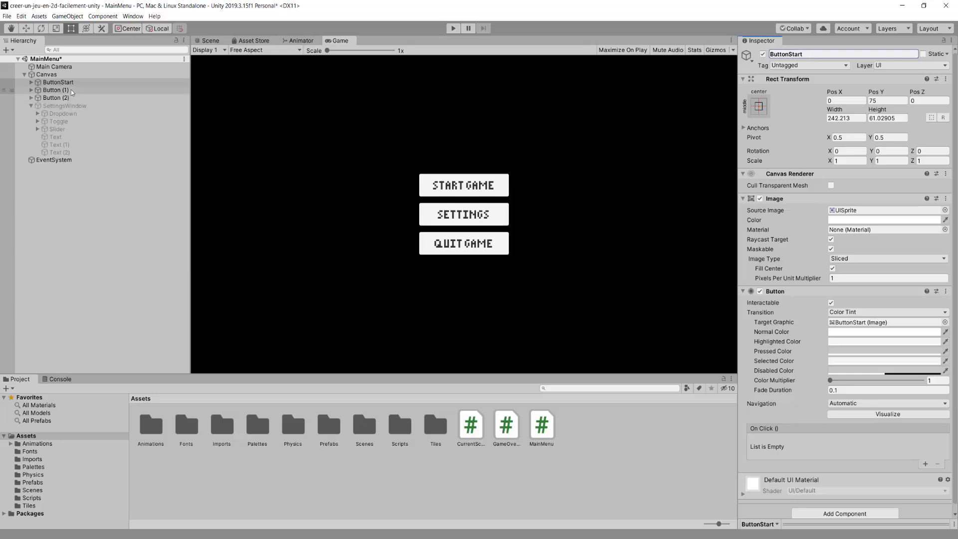
pyautogui.click(55, 90)
pyautogui.click(815, 54)
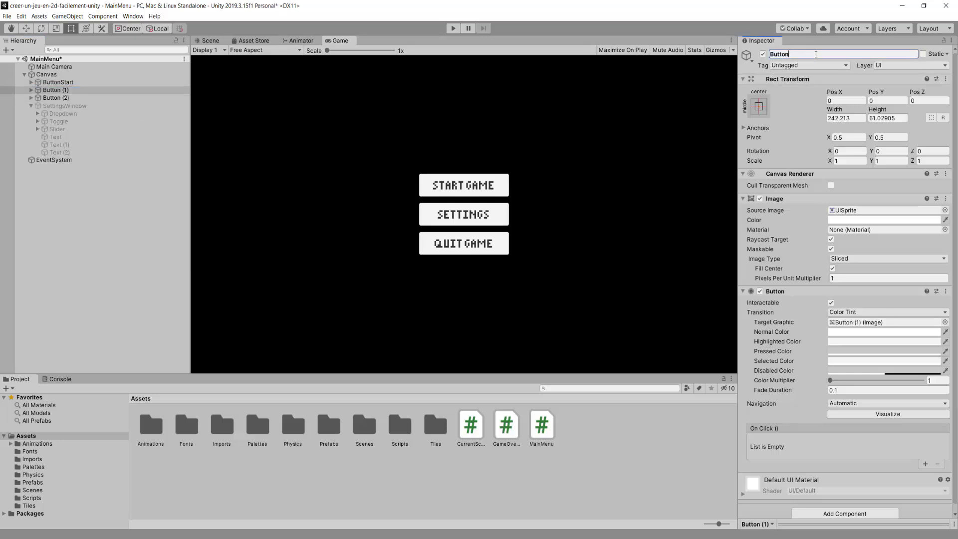
pyautogui.write('Settings')
pyautogui.press('Return')
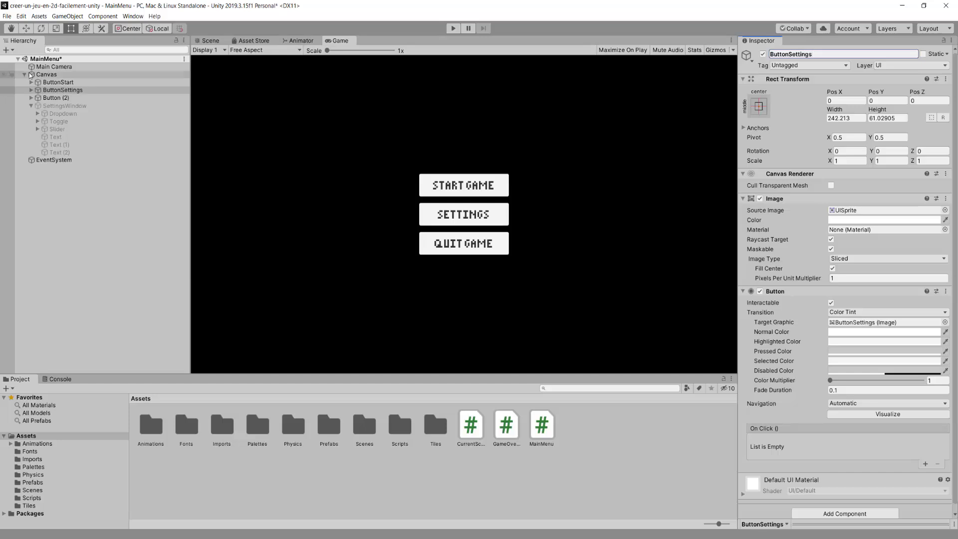
pyautogui.click(56, 98)
pyautogui.click(831, 55)
pyautogui.press('BackSpace')
pyautogui.press('BackSpace')
pyautogui.press('BackSpace')
pyautogui.write('Quit')
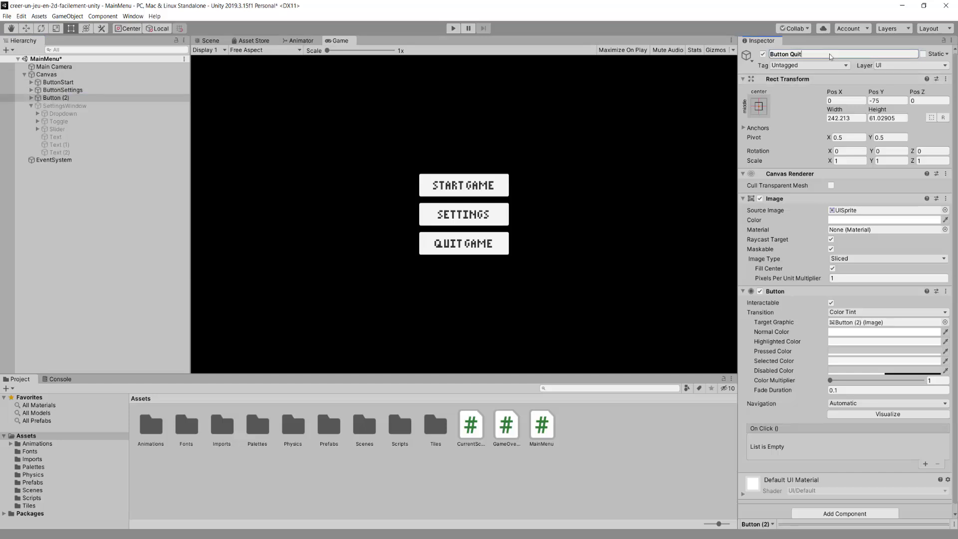
pyautogui.click(64, 106)
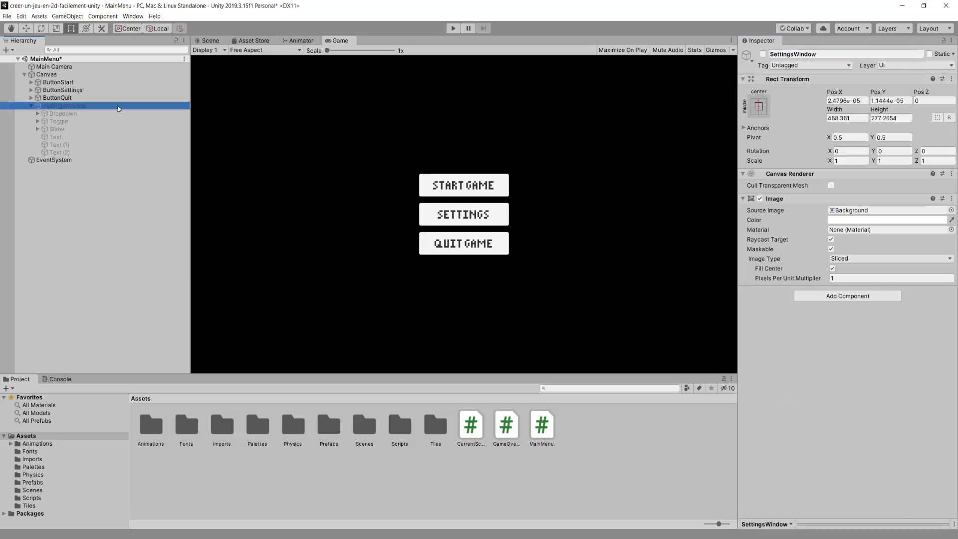
# Step: Reactivate SettingsWindow and rename the Dropdown to DropdownResolution
pyautogui.click(763, 54)
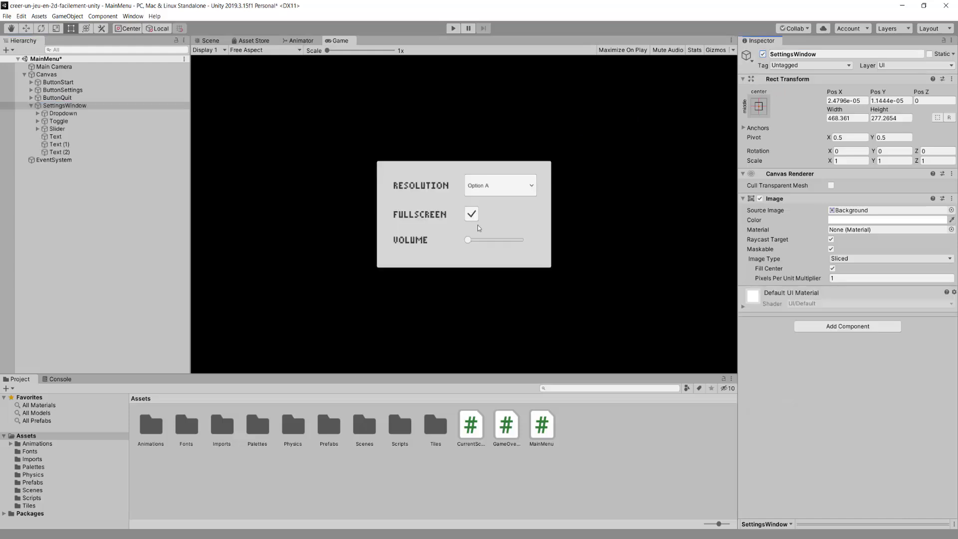
pyautogui.click(94, 114)
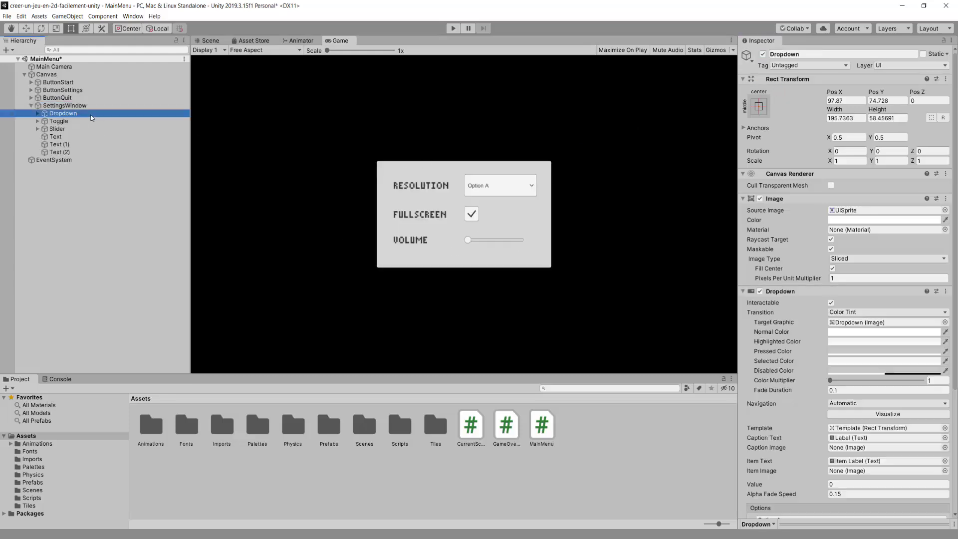
pyautogui.click(822, 53)
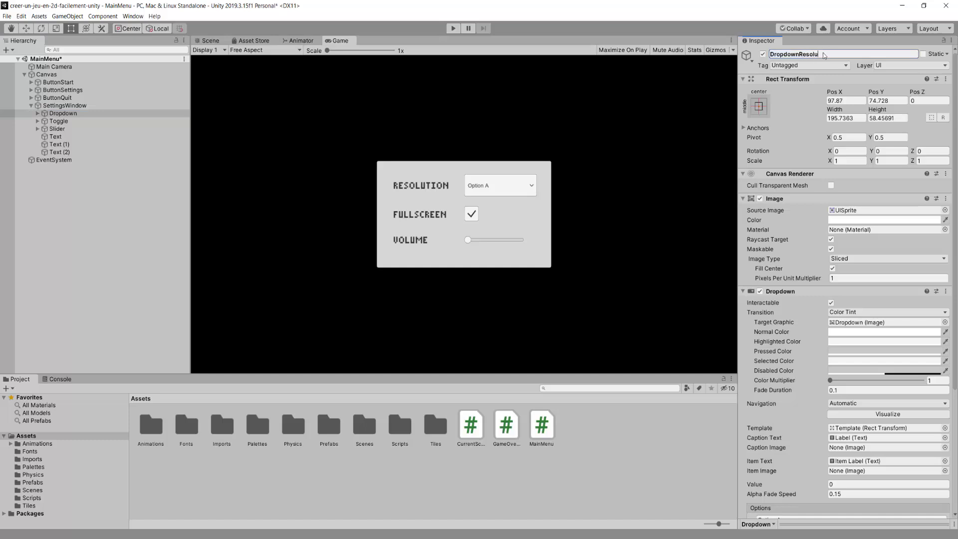
pyautogui.write('tion')
pyautogui.press('Return')
# Step: Rename the Toggle to ToggleFullScreen and the Slider to SliderVolume
pyautogui.click(138, 120)
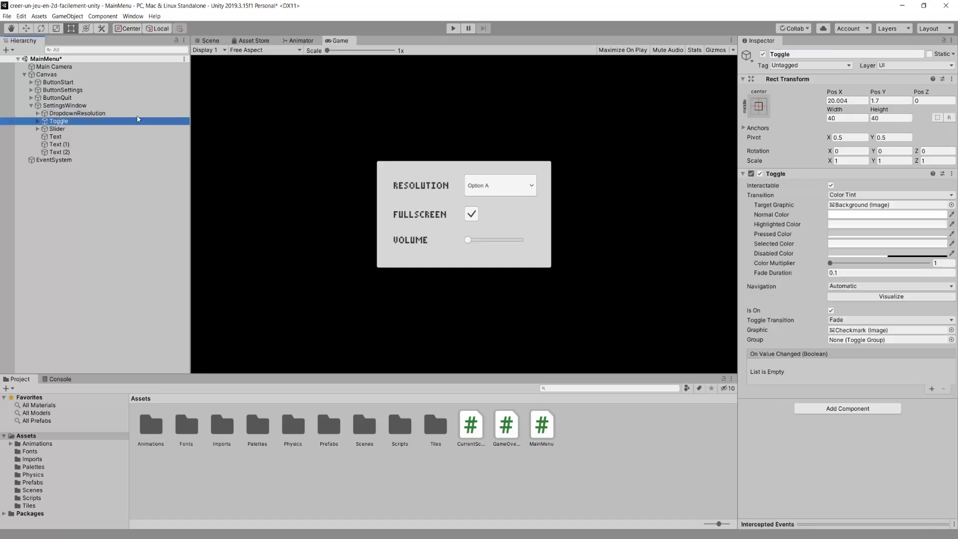
pyautogui.click(809, 55)
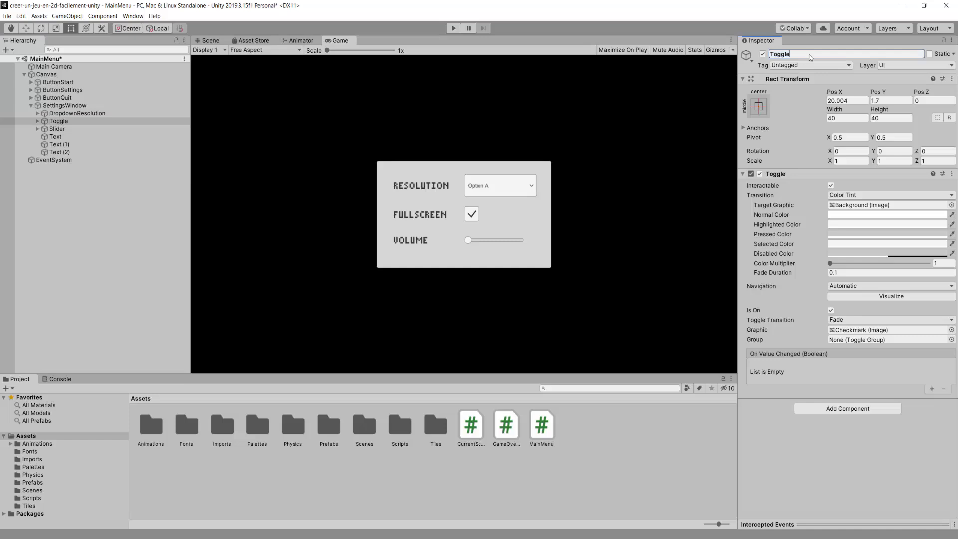
pyautogui.write('FullS')
pyautogui.write('creen')
pyautogui.press('Return')
pyautogui.press('Down')
pyautogui.click(772, 54)
pyautogui.click(809, 56)
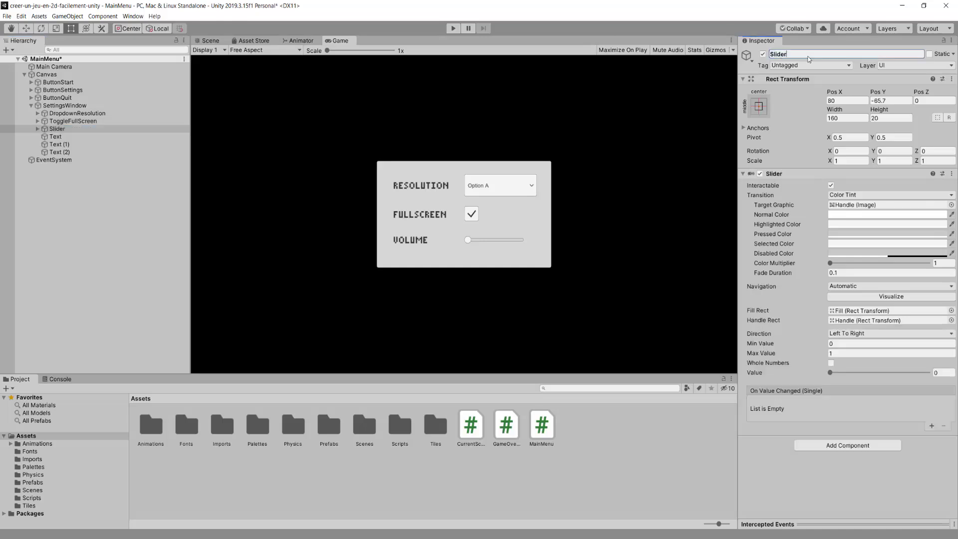
pyautogui.write('Volume')
pyautogui.press('Return')
pyautogui.click(66, 138)
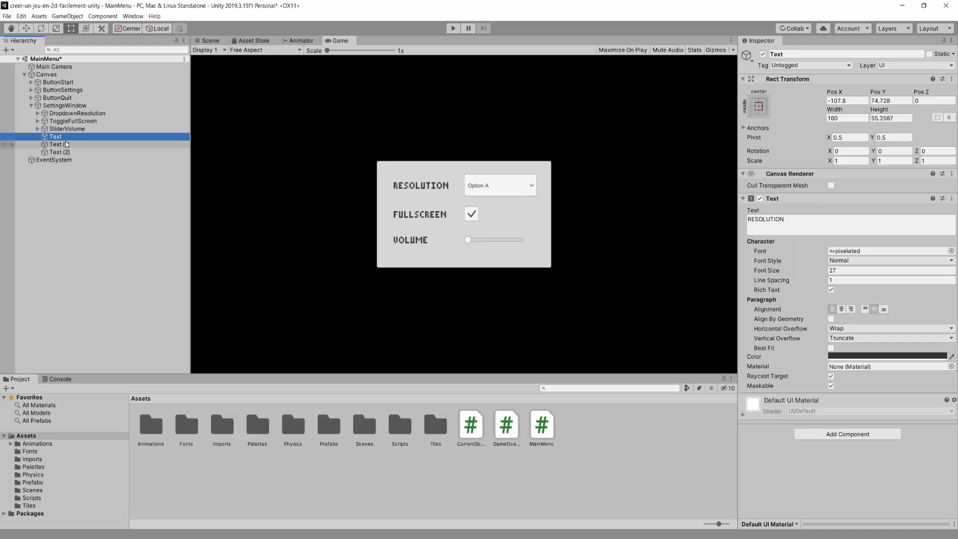
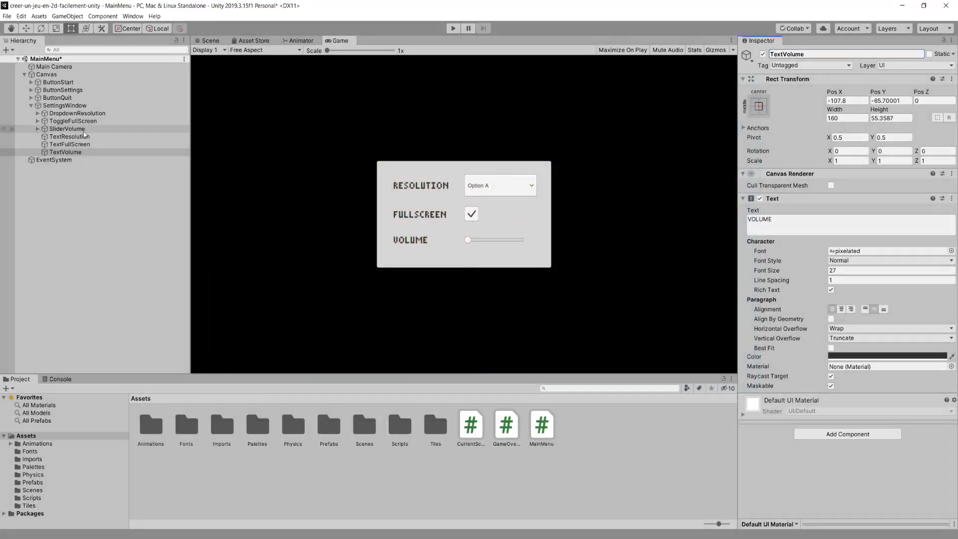
# Step: Set SliderVolume's Slider Min Value to -80 and Max Value to 0
pyautogui.click(73, 129)
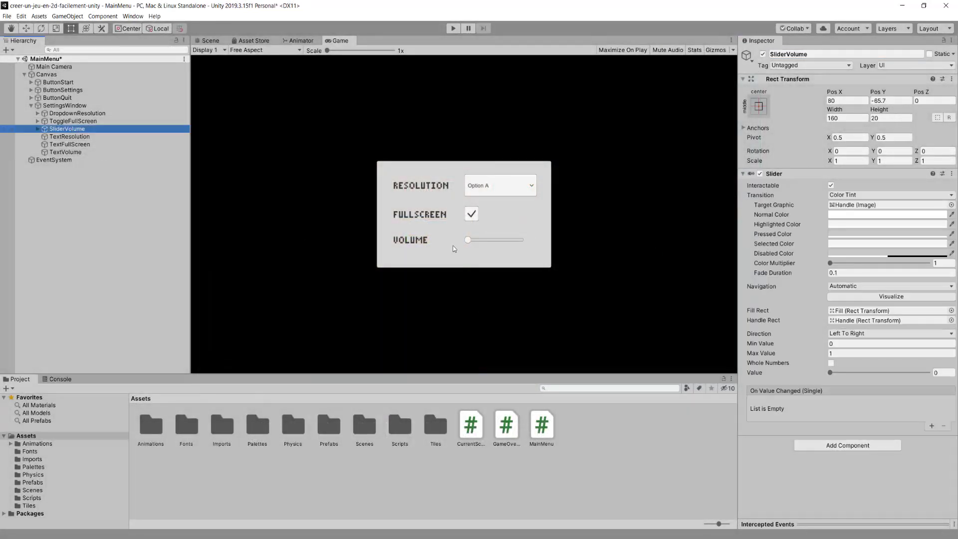
pyautogui.click(761, 354)
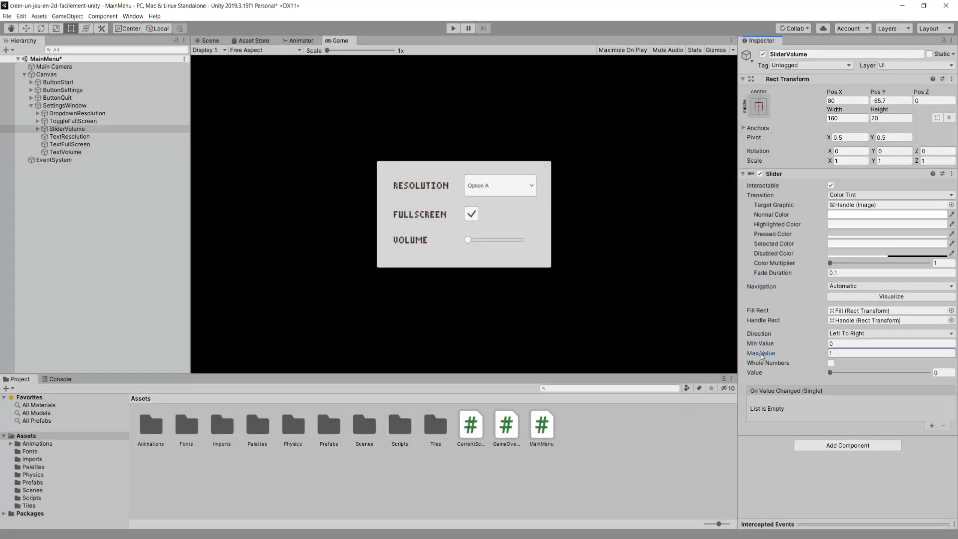
pyautogui.click(839, 344)
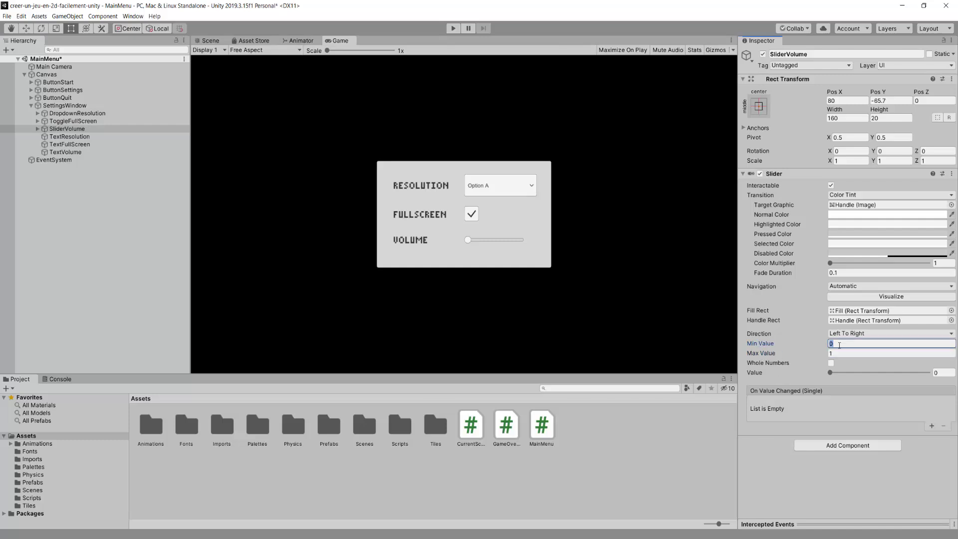
pyautogui.write('-80')
pyautogui.click(853, 354)
pyautogui.write('0')
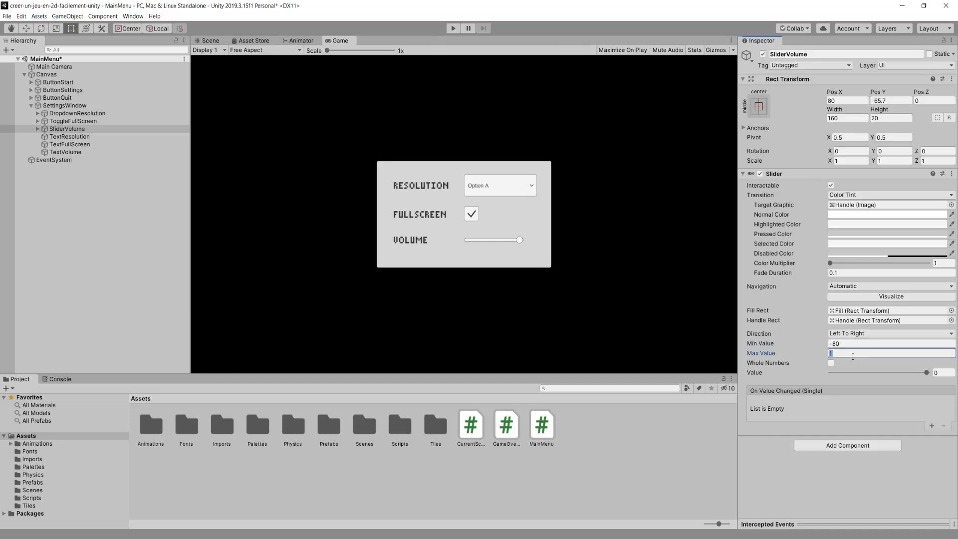
# Step: Drag the slider Value toward the middle, then to its -80 minimum, to test the range
pyautogui.moveTo(927, 373); pyautogui.dragTo(872, 375)
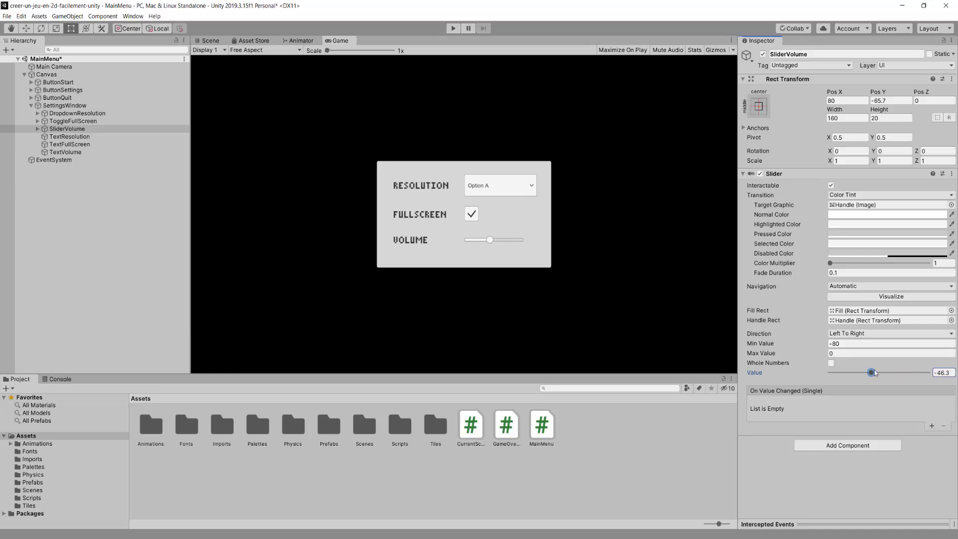
pyautogui.moveTo(871, 373)
pyautogui.mouseDown()
pyautogui.moveTo(823, 378)
pyautogui.moveTo(933, 380)
pyautogui.mouseUp()
pyautogui.moveTo(359, 530)
pyautogui.click(358, 491)
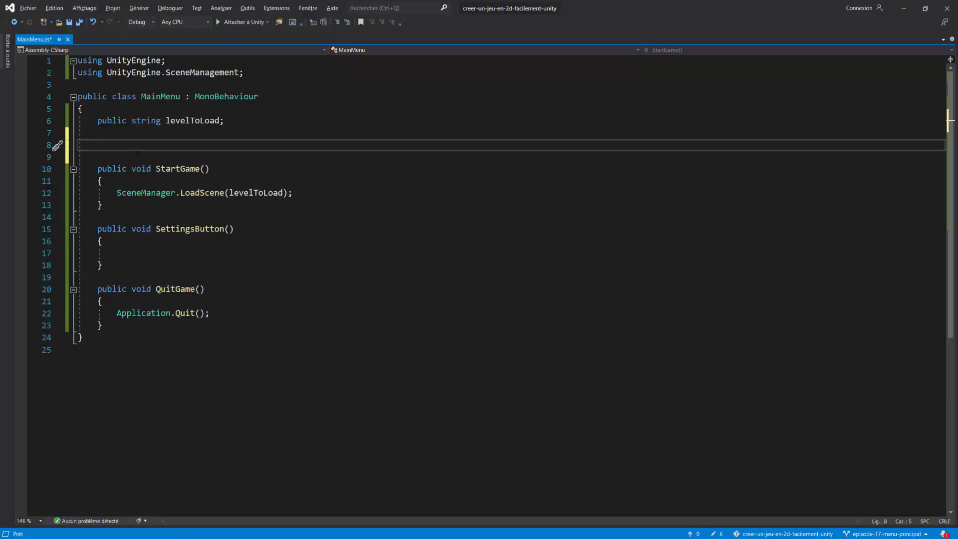
pyautogui.hotkey('alt', 'Tab')
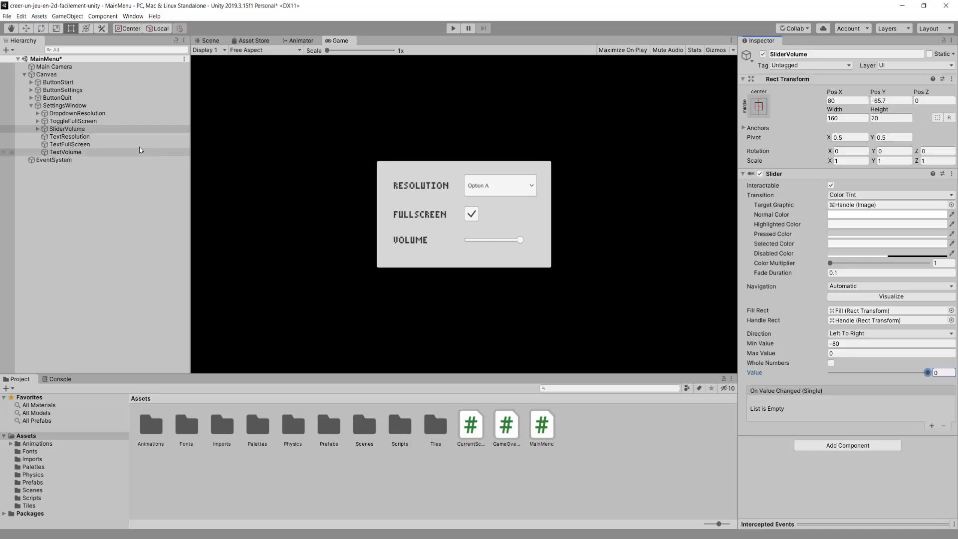
# Step: Add a new SettingsMenu script component to SettingsWindow and open it in the code editor
pyautogui.click(54, 107)
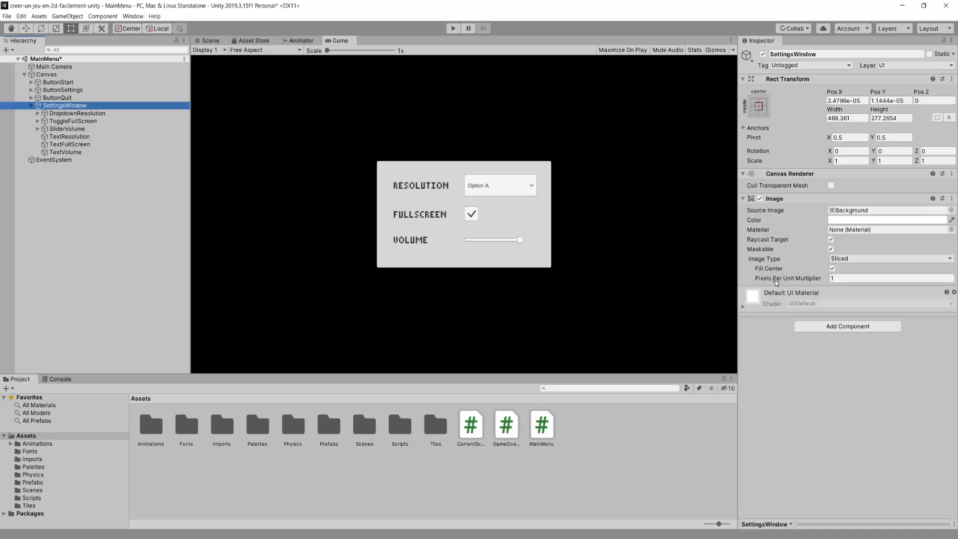
pyautogui.click(851, 328)
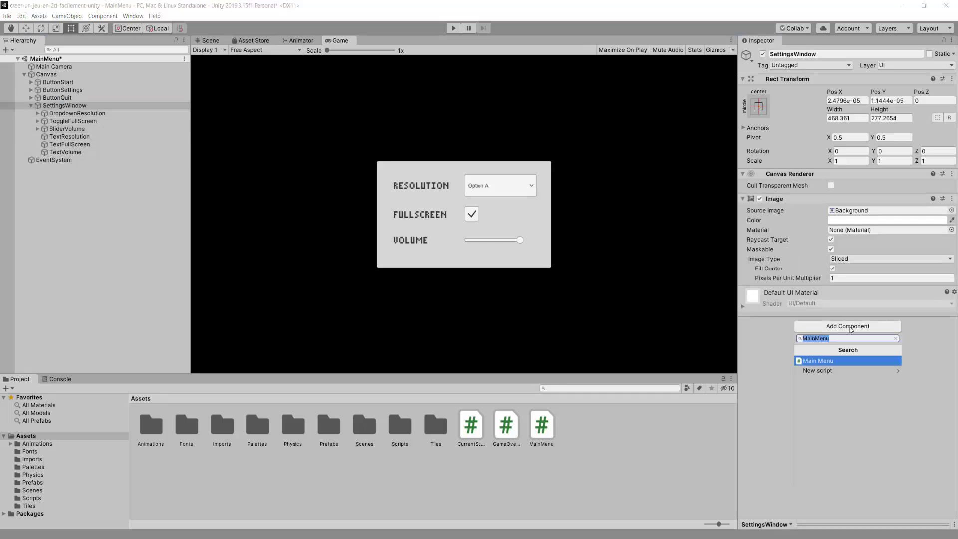
pyautogui.write('SettingsMenu')
pyautogui.press('Return')
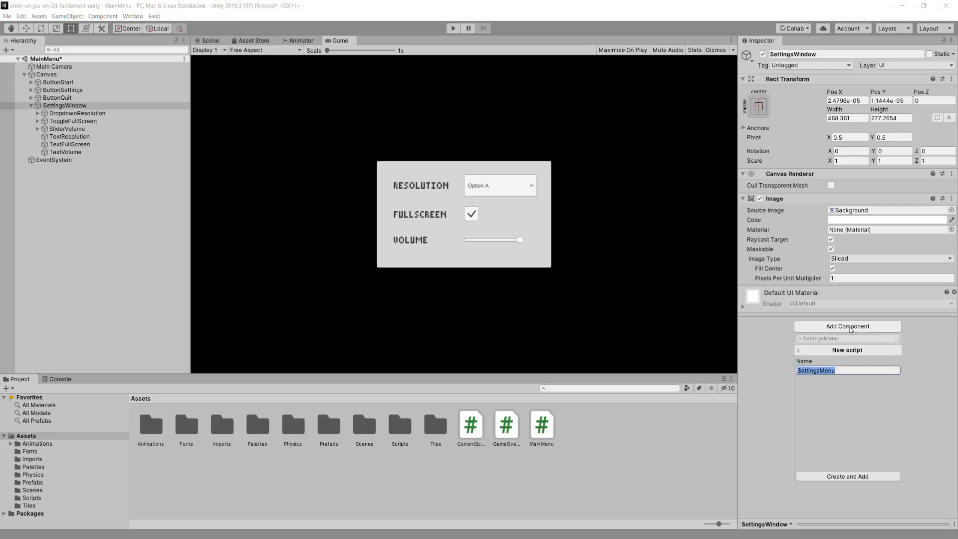
pyautogui.press('Return')
pyautogui.doubleClick(861, 303)
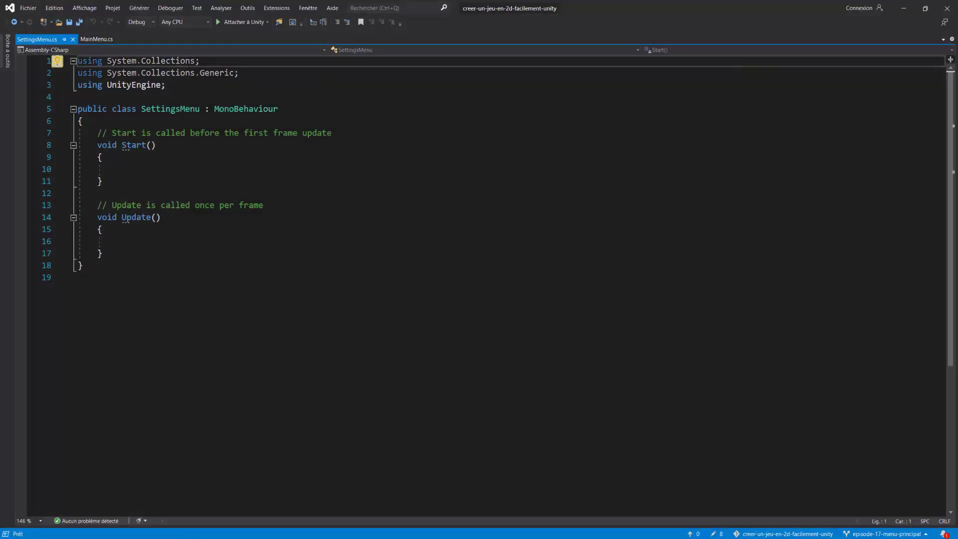
# Step: Delete the unused System.Collections usings and the Start and Update methods
pyautogui.hotkey('shift', 'Down')
pyautogui.hotkey('shift', 'Down')
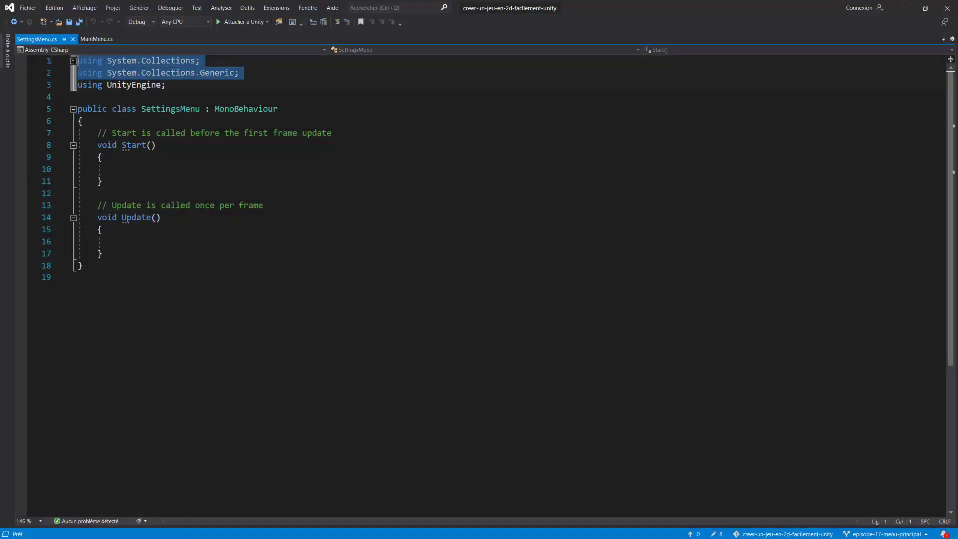
pyautogui.press('Delete')
pyautogui.click(102, 228)
pyautogui.keyDown('shift'); pyautogui.click(97, 109); pyautogui.keyUp('shift')
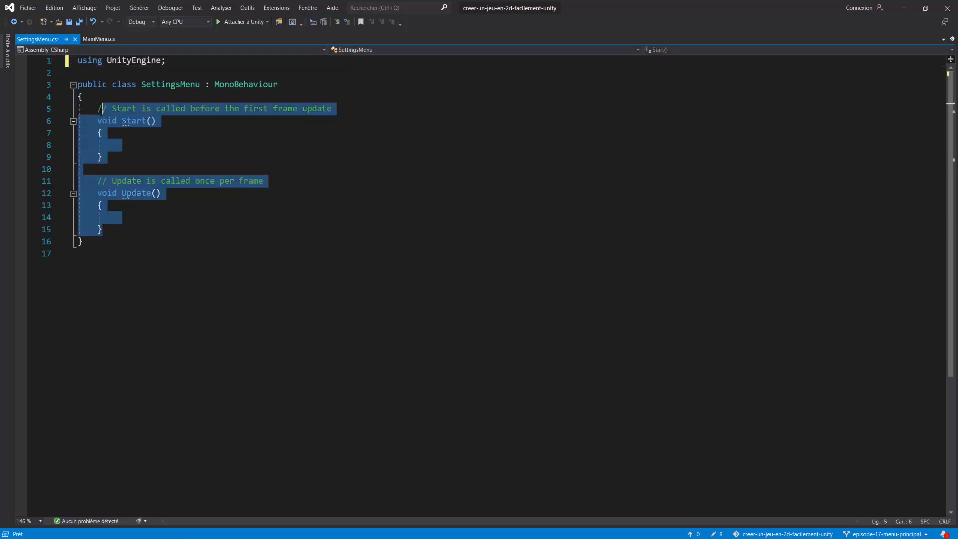
pyautogui.press('Delete')
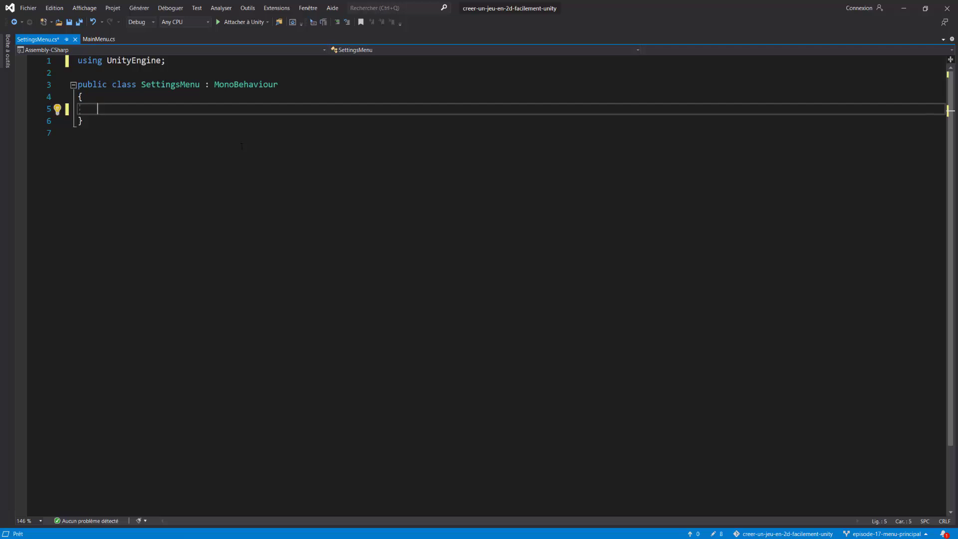
# Step: Write the public void SetVolume(float volume) method signature with its opening brace
pyautogui.write('public void ')
pyautogui.write('SetVolu')
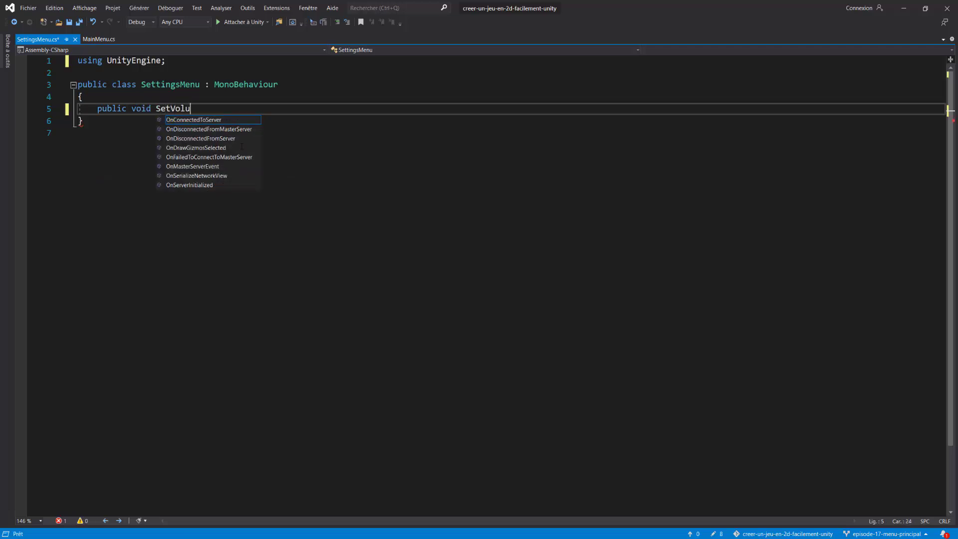
pyautogui.write('me')
pyautogui.press('Escape')
pyautogui.write('(')
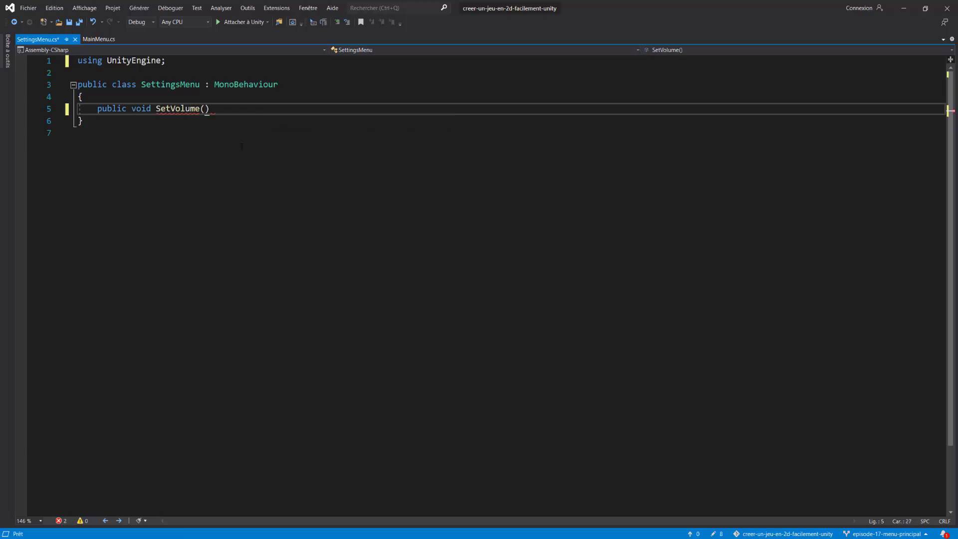
pyautogui.write('float volume')
pyautogui.press('Return')
pyautogui.write('{')
pyautogui.press('Return')
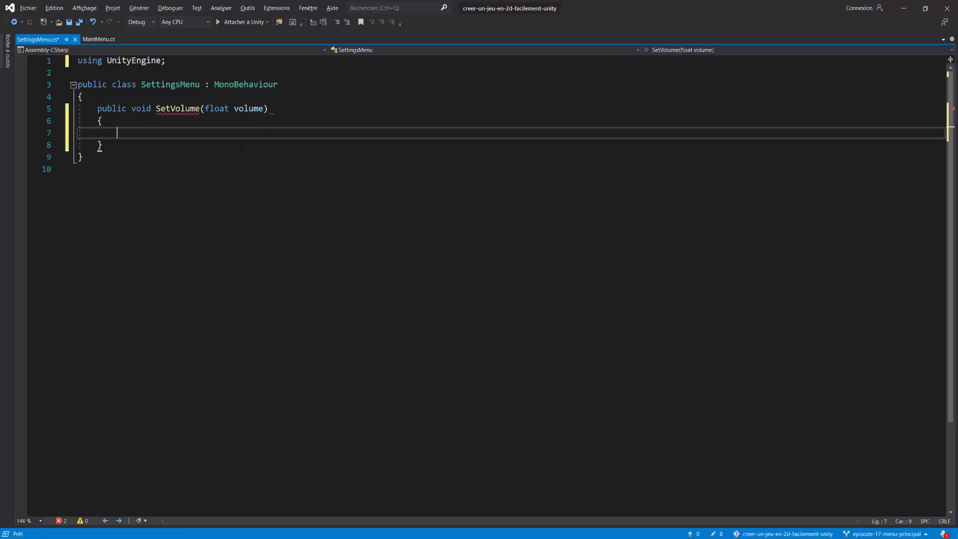
pyautogui.hotkey('alt', 'Tab')
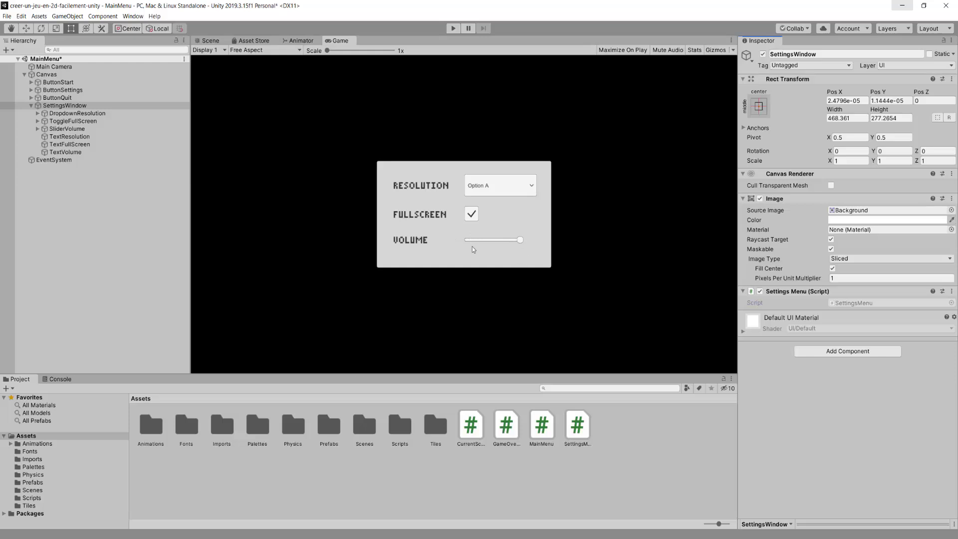
pyautogui.hotkey('alt', 'Tab')
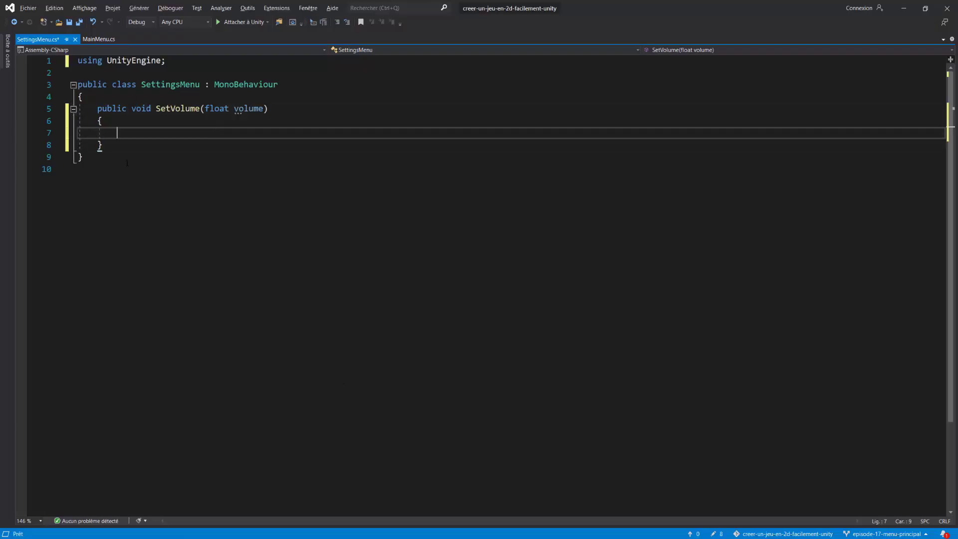
pyautogui.hotkey('alt', 'Tab')
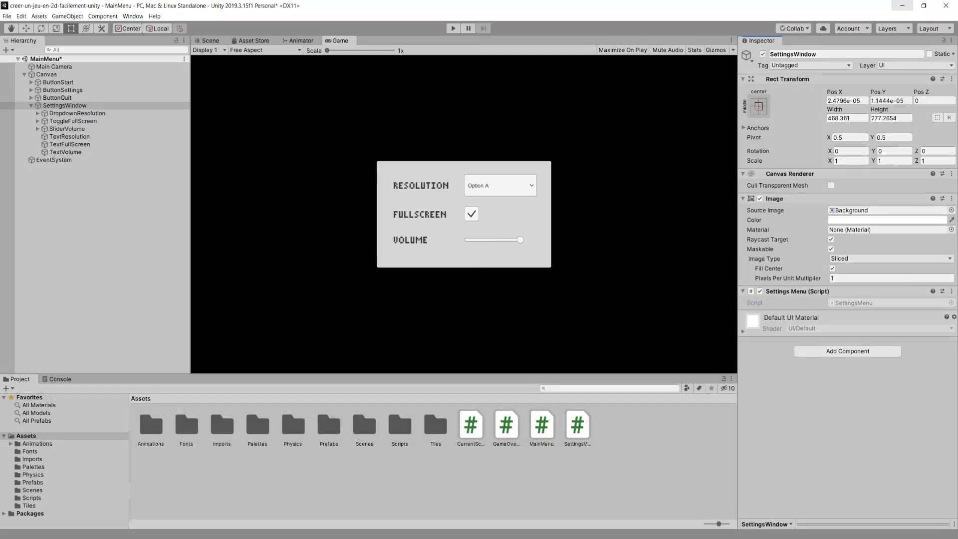
pyautogui.hotkey('alt', 'Tab')
# Step: Put Debug.Log(volume); in the SetVolume body and save the script
pyautogui.write('D')
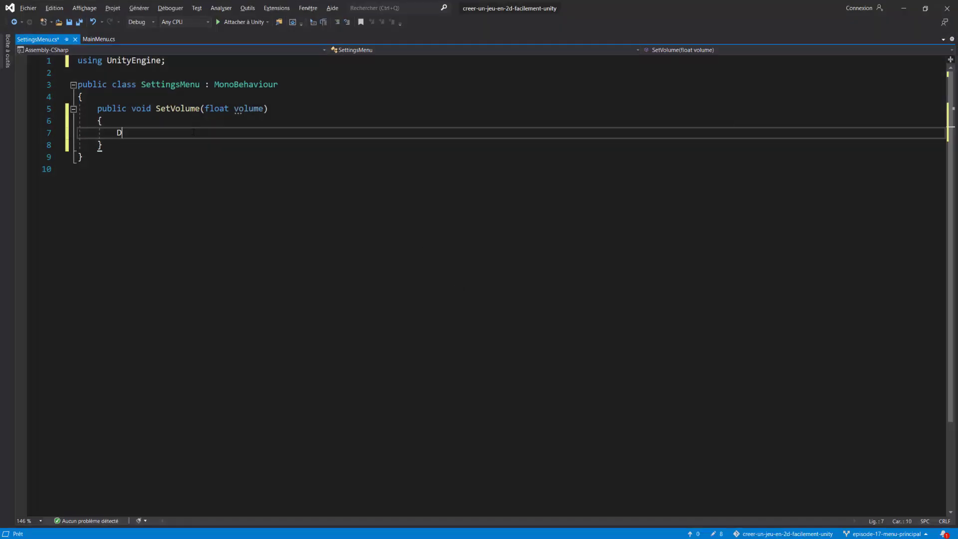
pyautogui.write('ebug.')
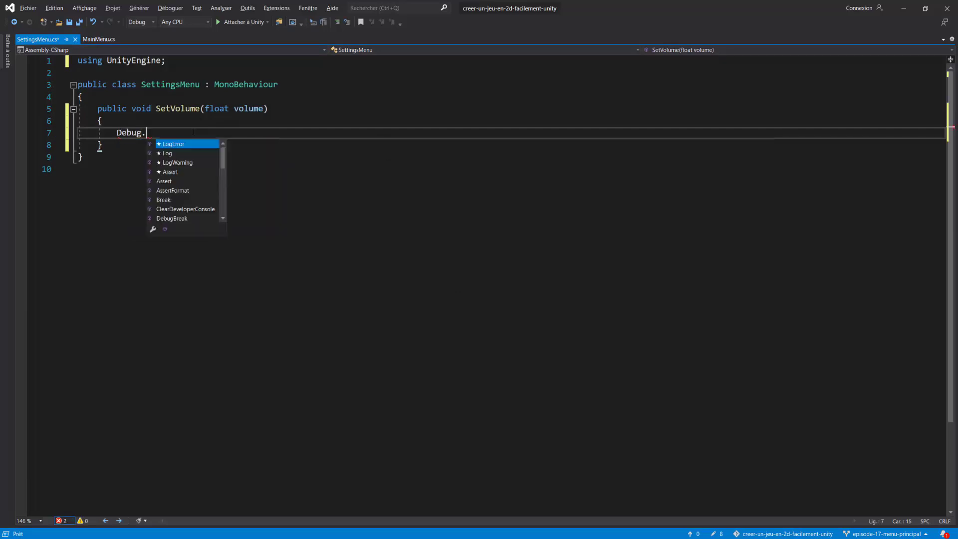
pyautogui.write('Log')
pyautogui.press('Escape')
pyautogui.write('(')
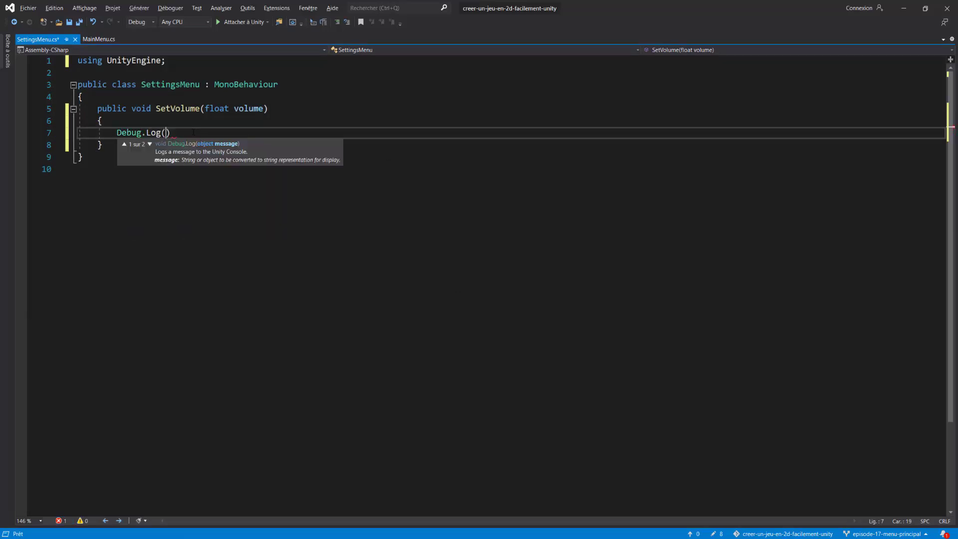
pyautogui.write('volume')
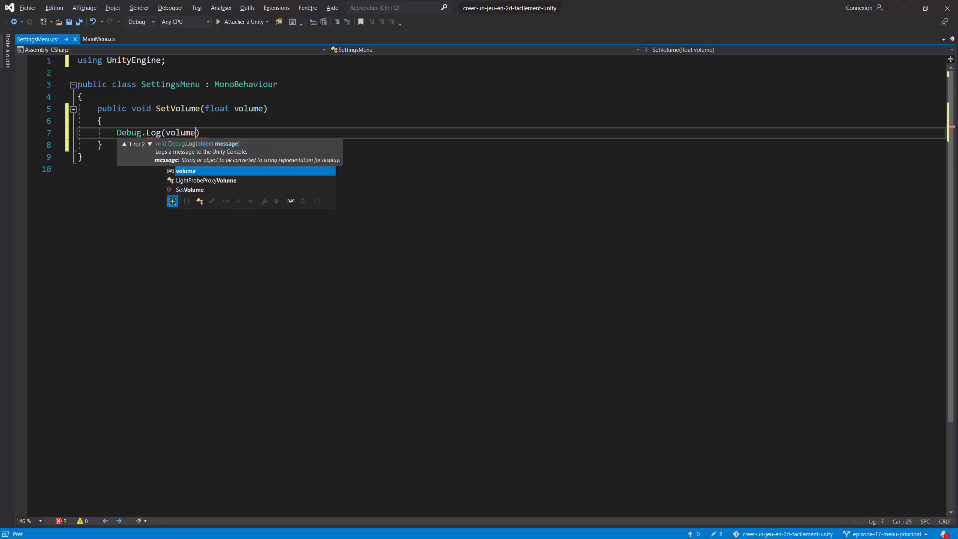
pyautogui.write(');')
pyautogui.hotkey('ctrl', 's')
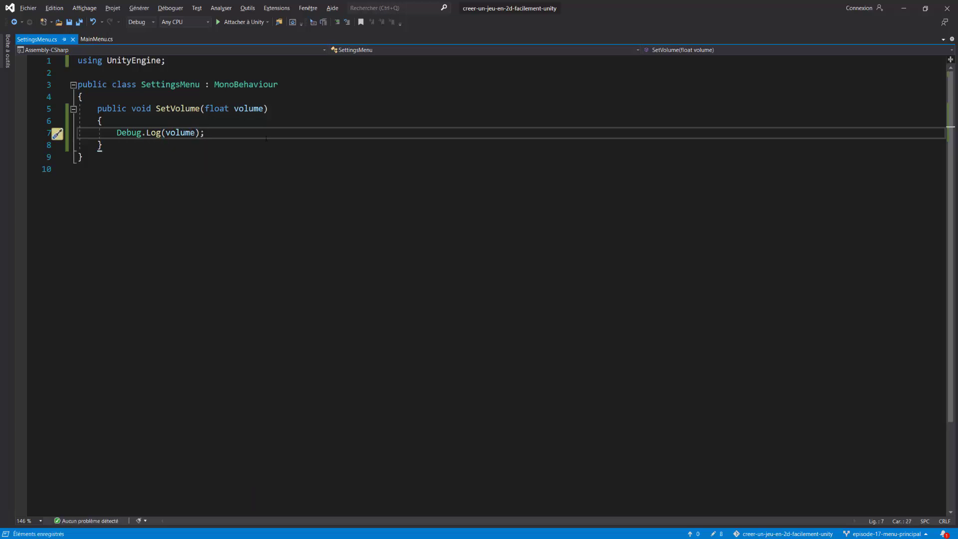
pyautogui.hotkey('alt', 'Tab')
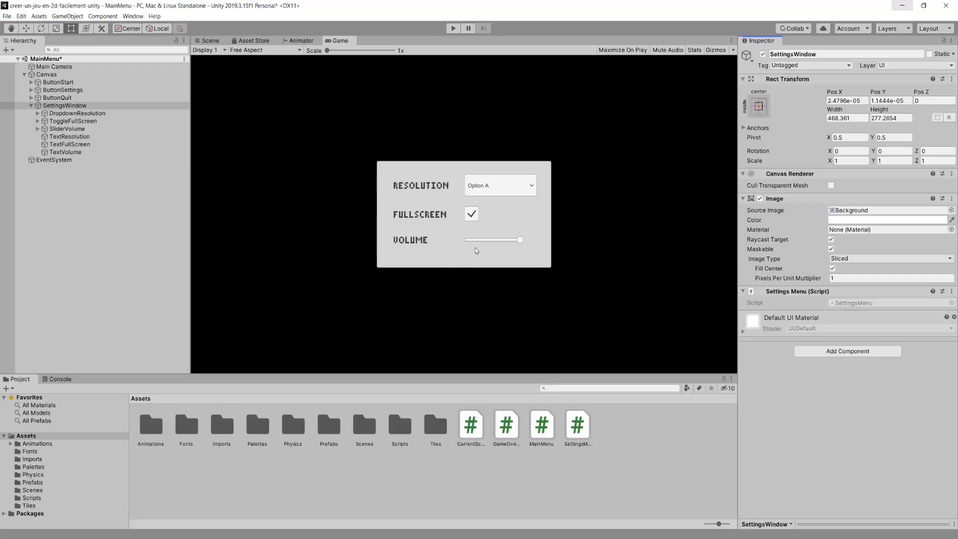
# Step: Add an On Value Changed entry on the volume slider with SettingsWindow as target, calling SettingsMenu.SetVolume
pyautogui.click(67, 129)
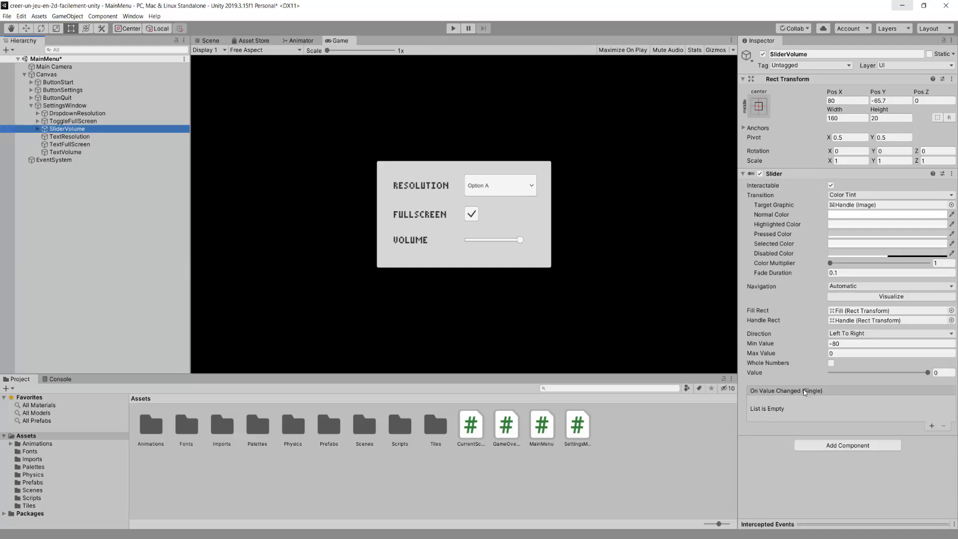
pyautogui.click(931, 426)
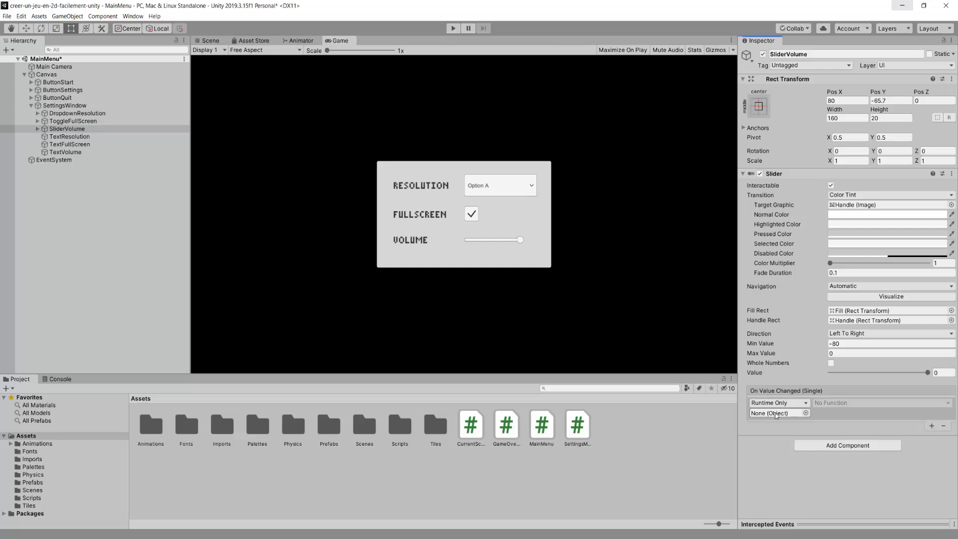
pyautogui.moveTo(65, 105); pyautogui.dragTo(778, 414)
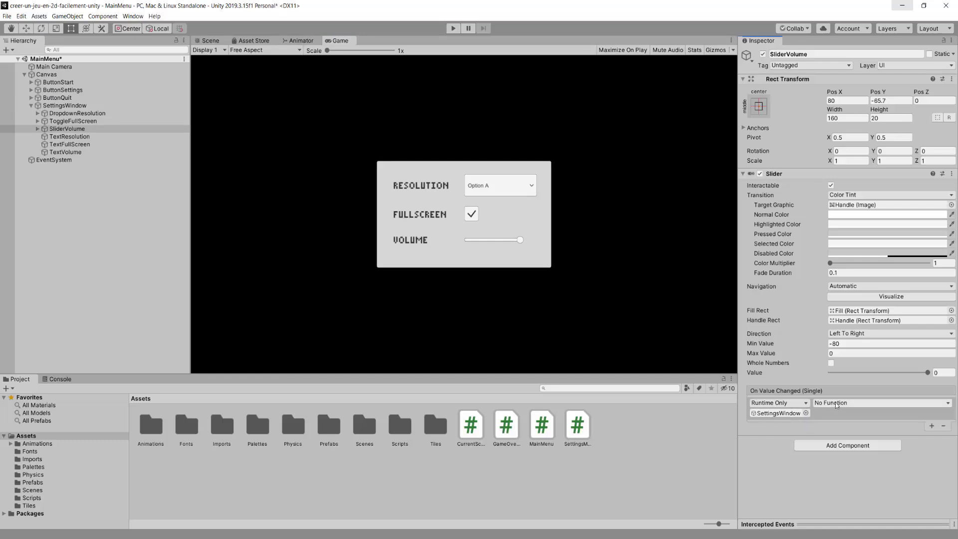
pyautogui.click(836, 405)
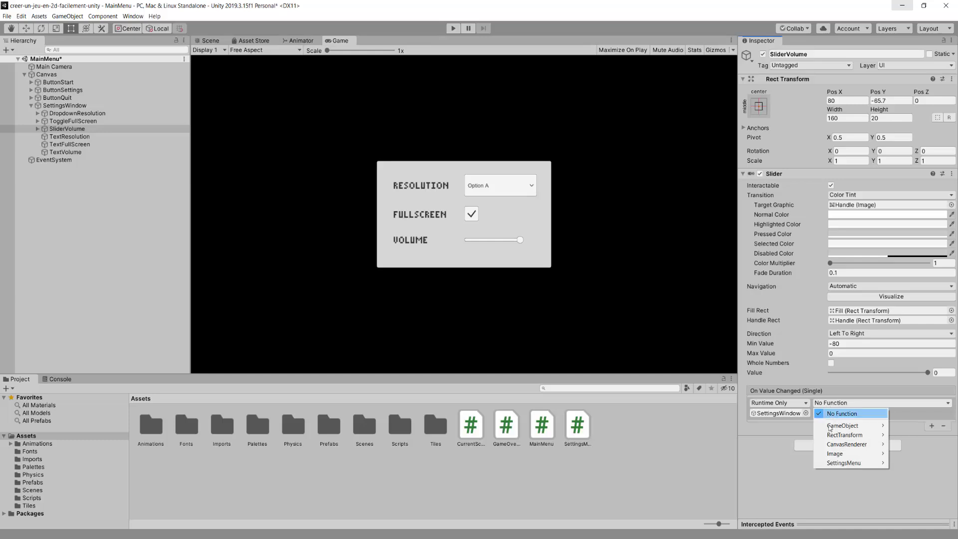
pyautogui.moveTo(837, 464)
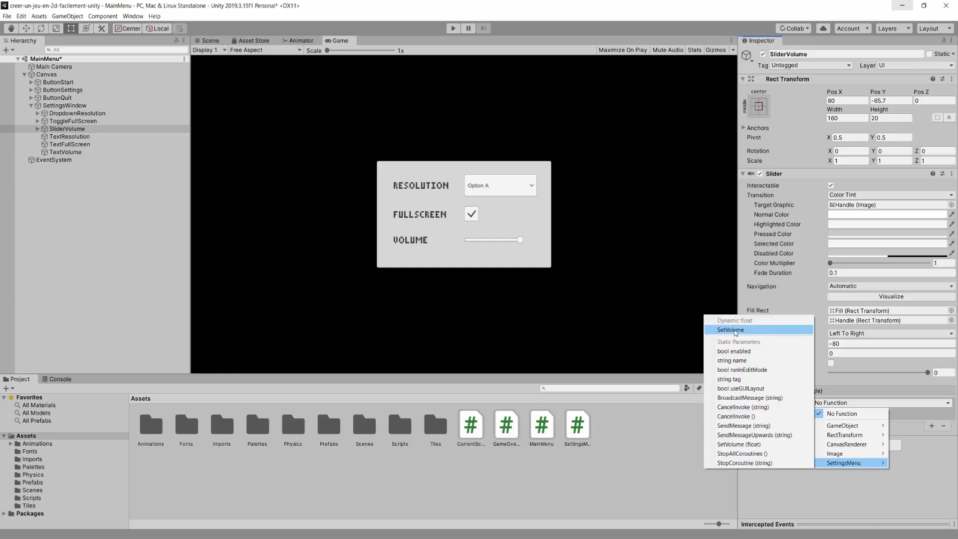
pyautogui.click(759, 330)
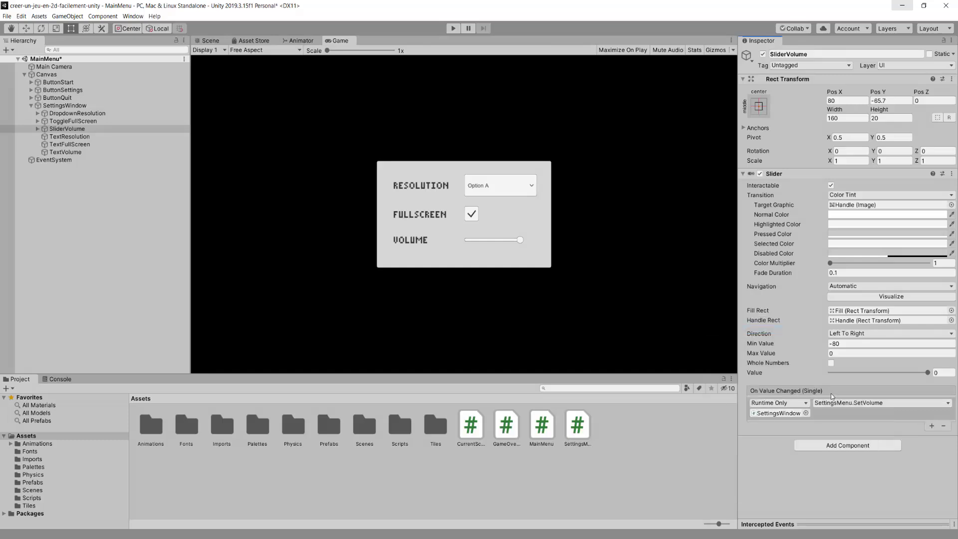
pyautogui.click(756, 373)
pyautogui.hotkey('alt', 'Tab')
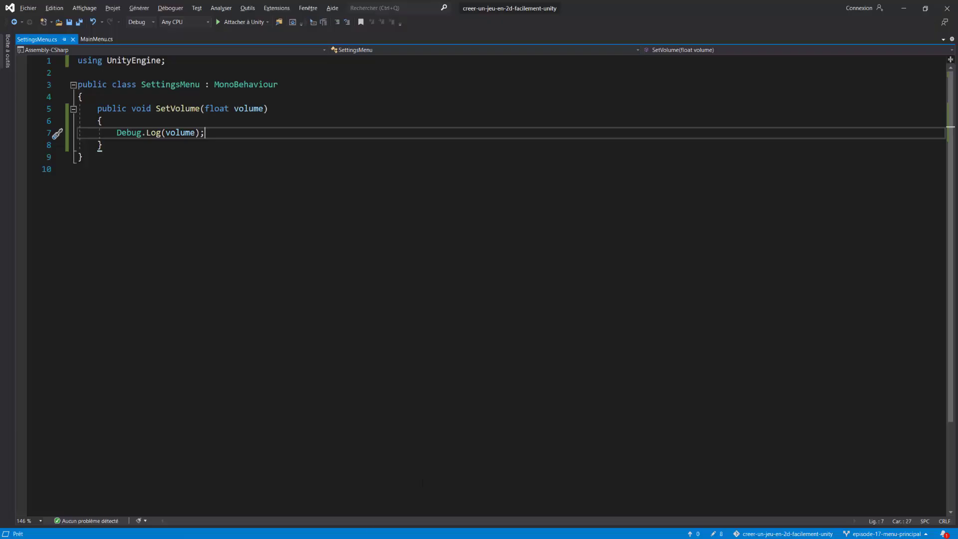
pyautogui.doubleClick(242, 109)
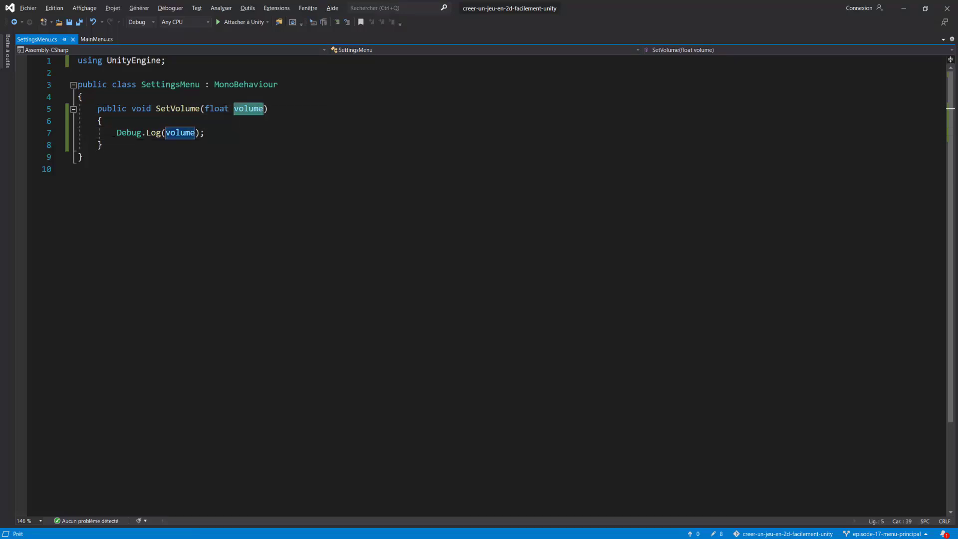
pyautogui.moveTo(117, 133); pyautogui.dragTo(205, 132)
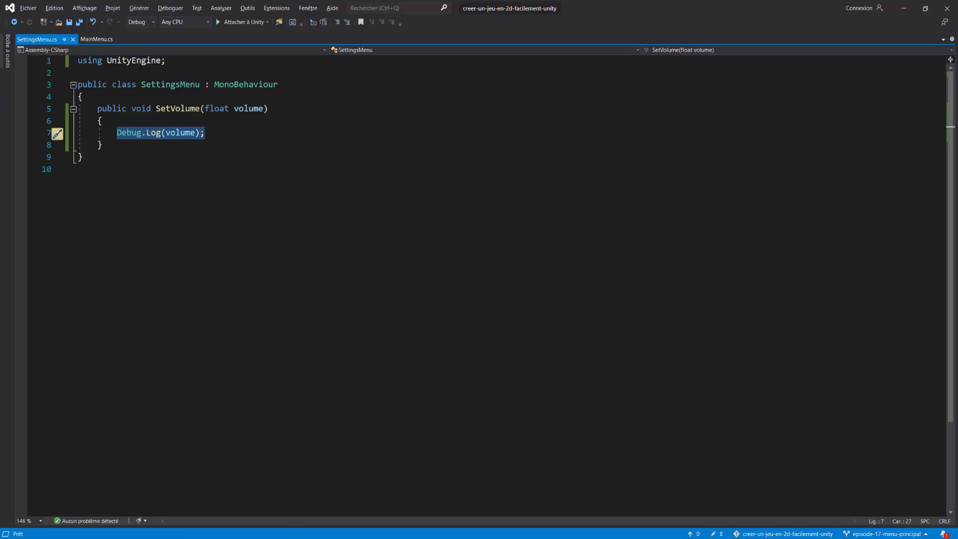
pyautogui.hotkey('alt', 'Tab')
pyautogui.click(453, 28)
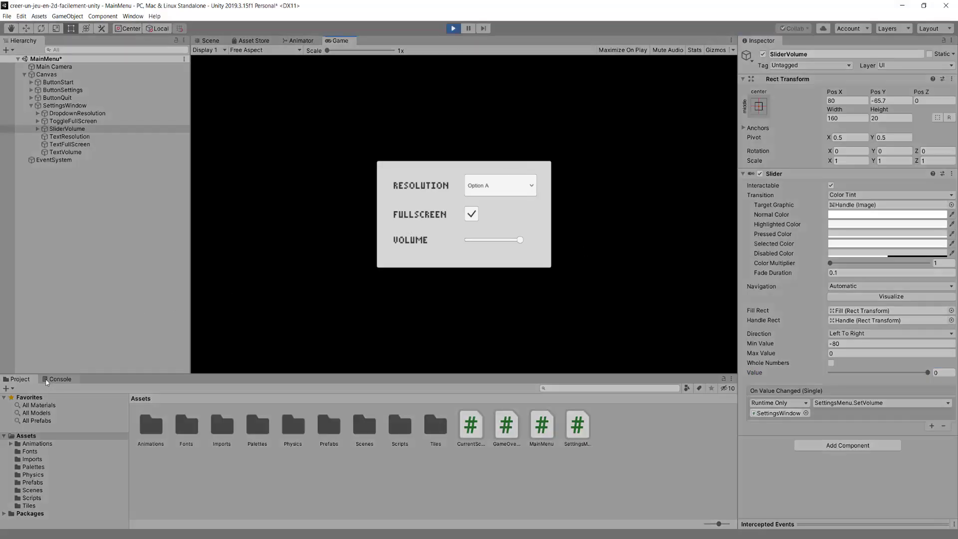
# Step: Show the Console and drag the running game's volume slider down and back up to watch logged values
pyautogui.click(57, 379)
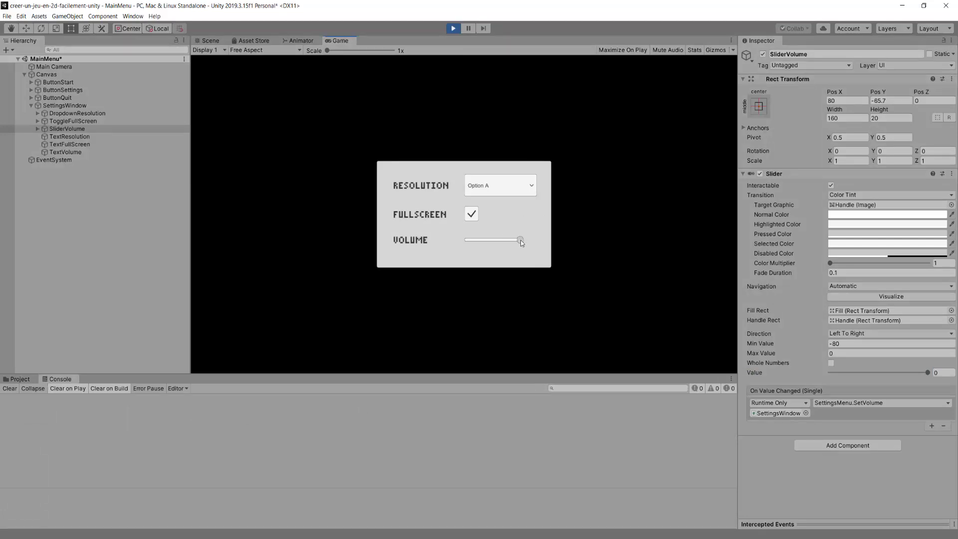
pyautogui.moveTo(520, 241); pyautogui.dragTo(499, 243)
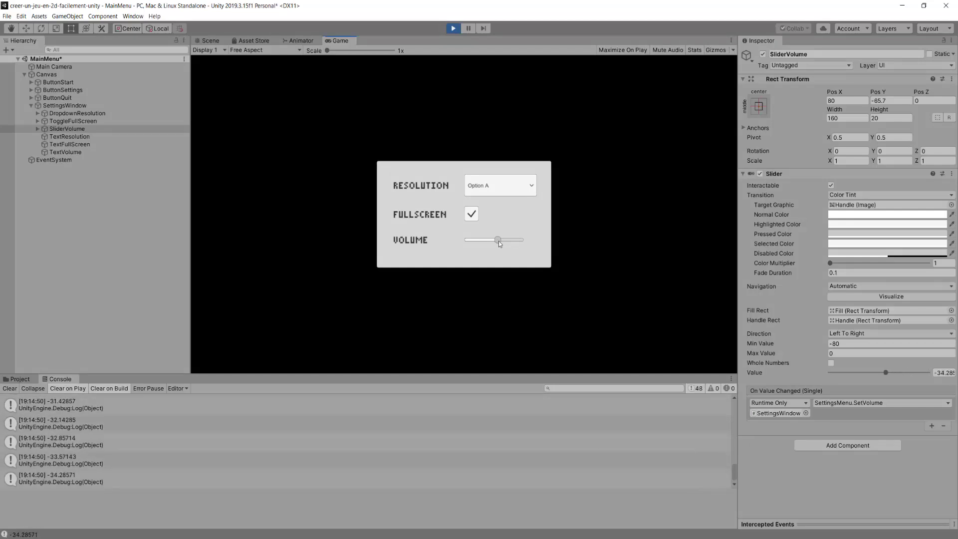
pyautogui.moveTo(498, 241); pyautogui.dragTo(466, 244)
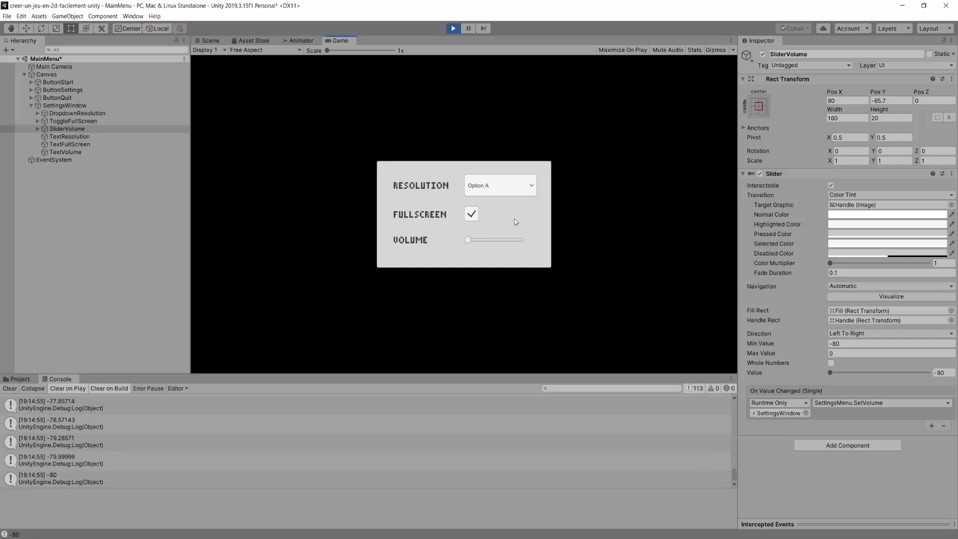
pyautogui.moveTo(468, 240); pyautogui.dragTo(522, 252)
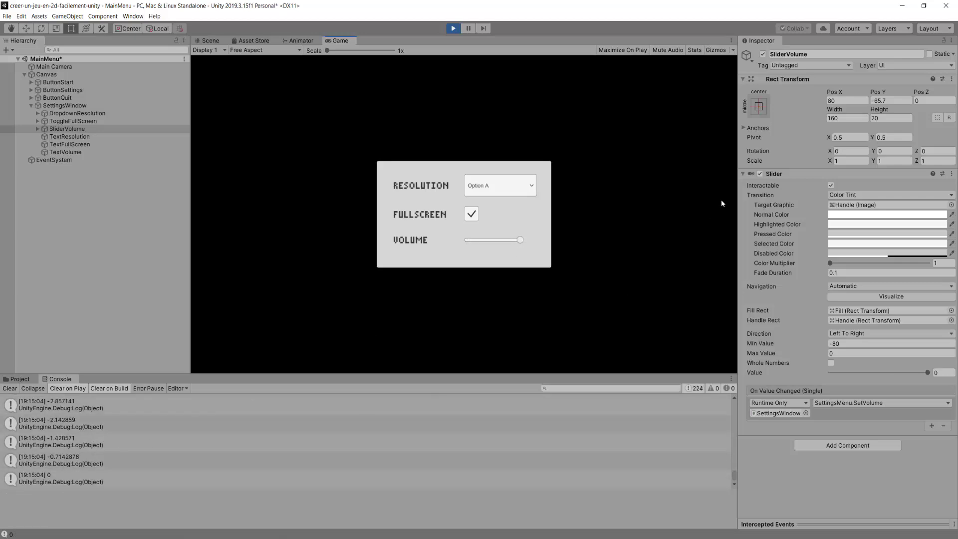
# Step: Stop Play mode and select the Debug.Log(volume) line in the script
pyautogui.click(452, 28)
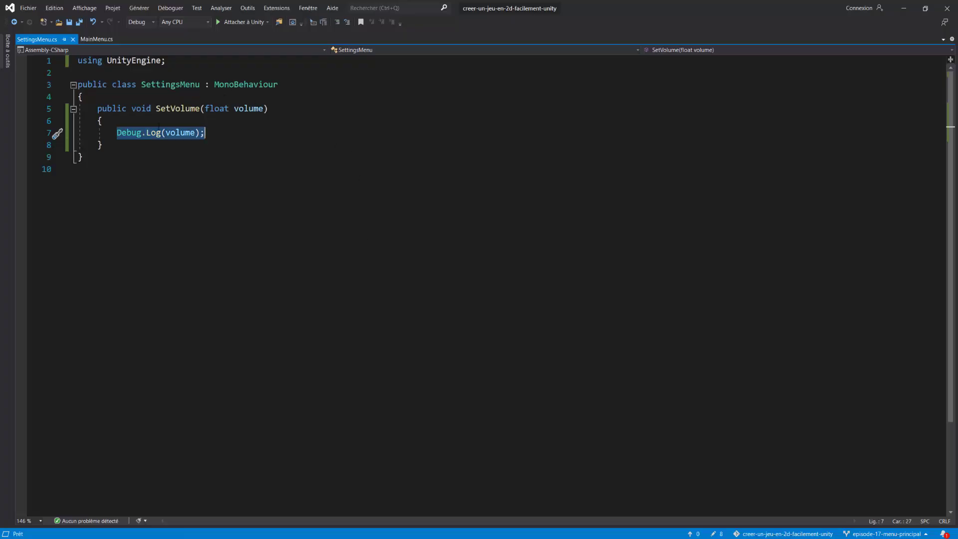
pyautogui.click(119, 134)
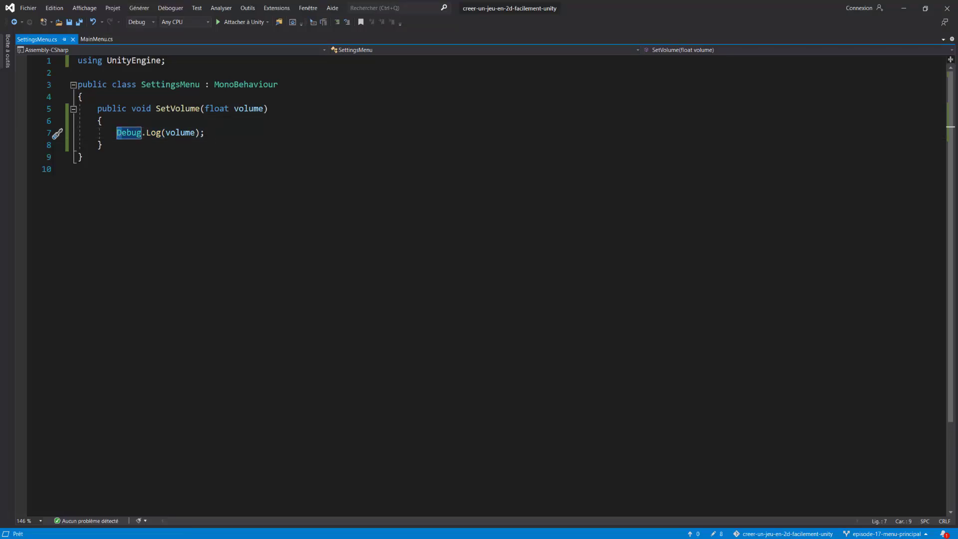
pyautogui.moveTo(205, 133); pyautogui.dragTo(117, 132)
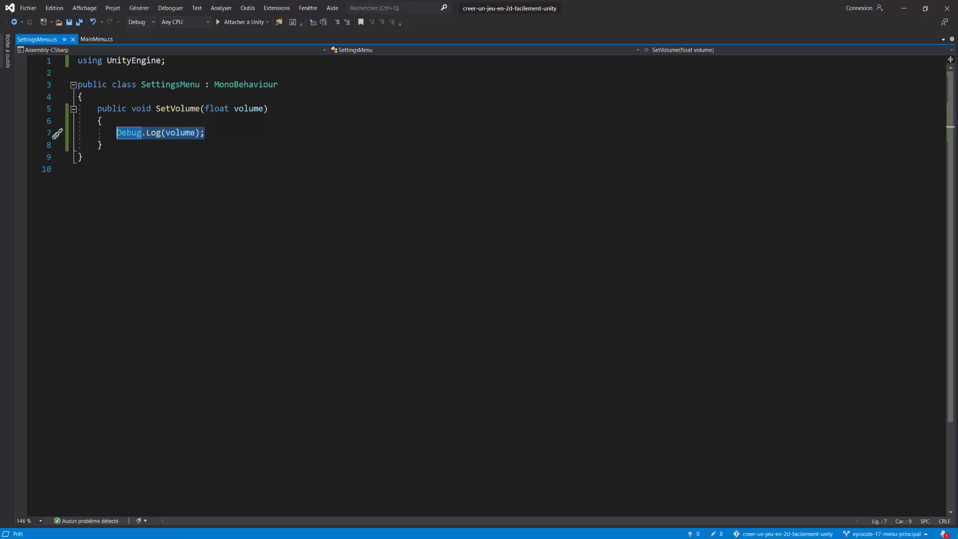
# Step: Back in Unity, open the Audio Mixer panel from Window > Audio
pyautogui.hotkey('alt', 'Tab')
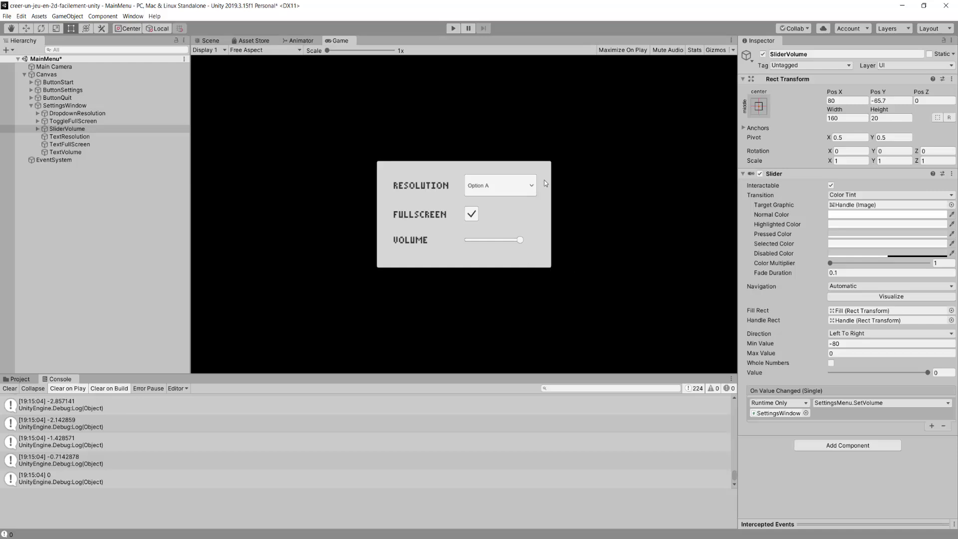
pyautogui.click(132, 15)
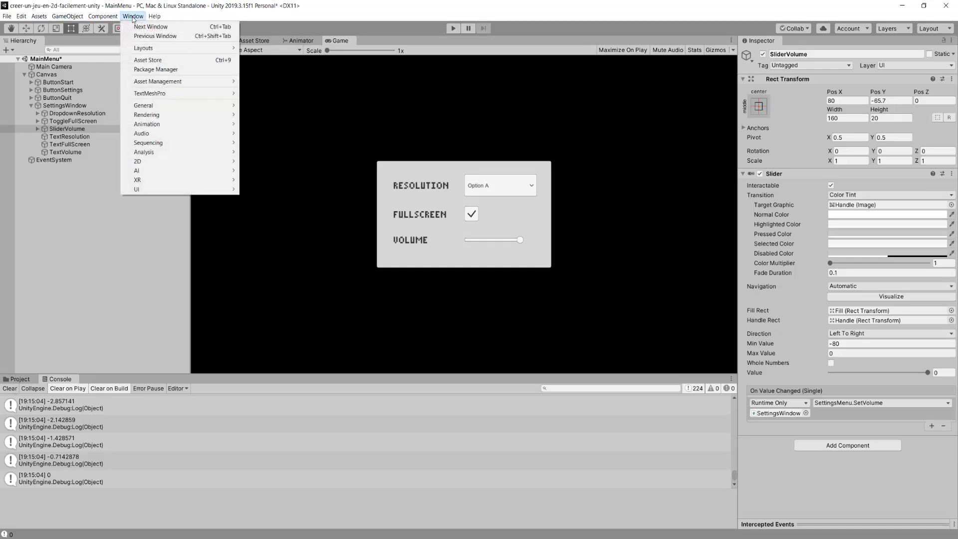
pyautogui.moveTo(169, 134)
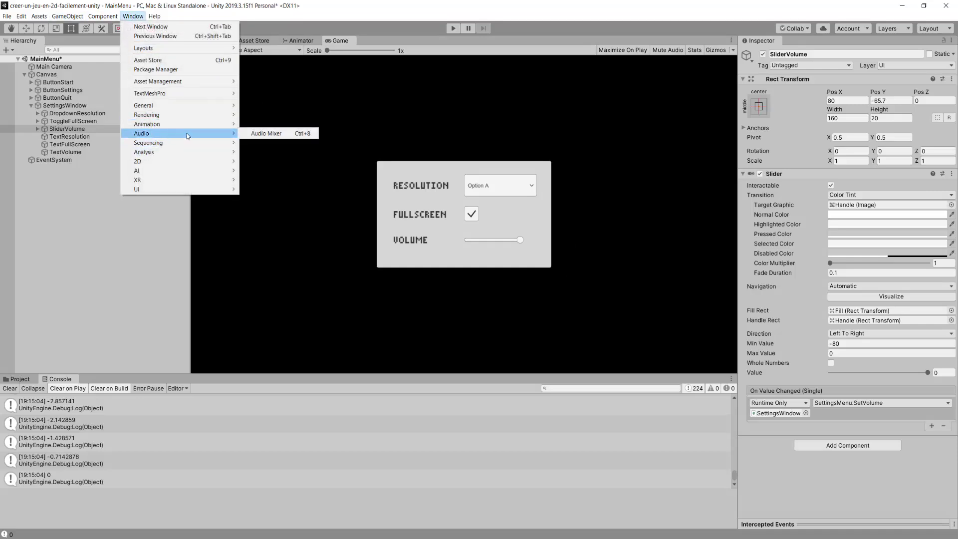
pyautogui.click(269, 134)
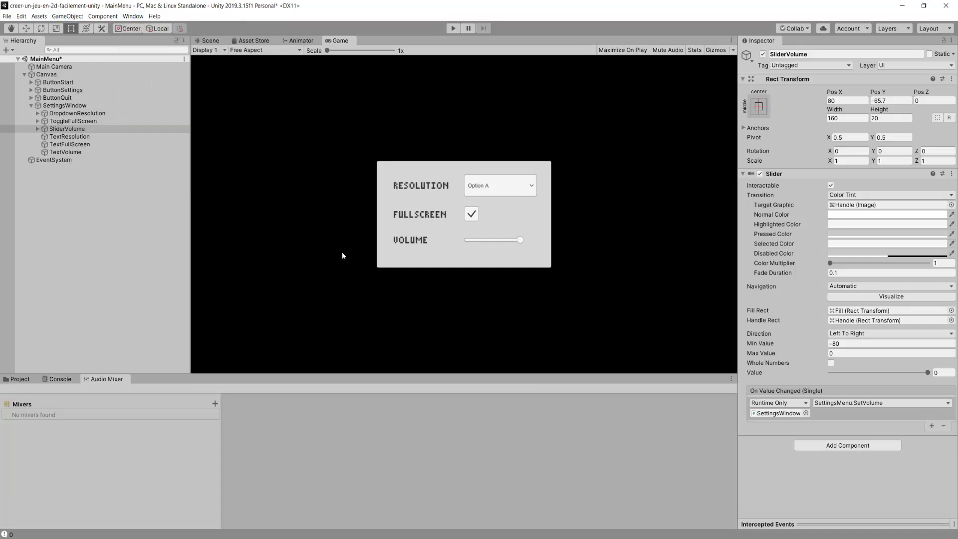
# Step: Enlarge the Audio Mixer panel and add a new mixer named MainMixer
pyautogui.moveTo(333, 376); pyautogui.dragTo(333, 275)
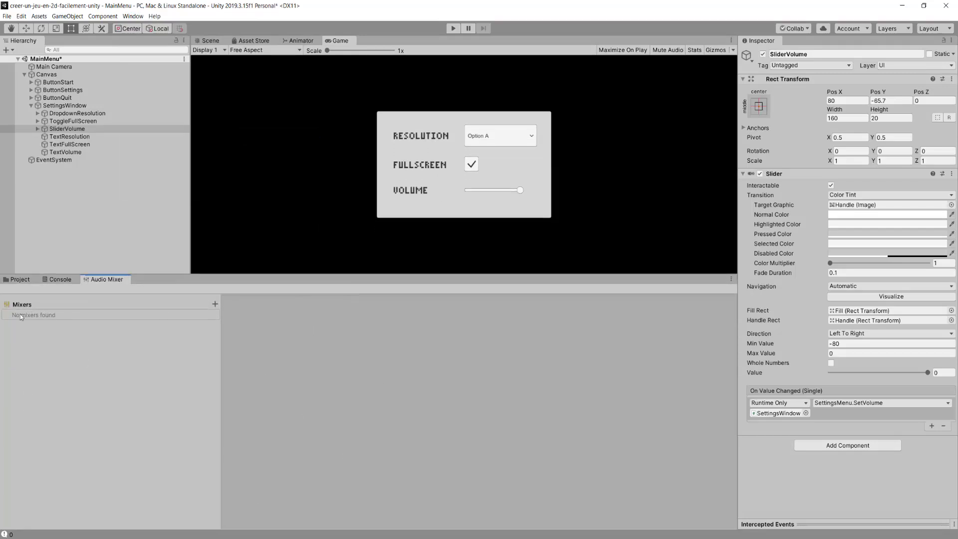
pyautogui.click(215, 304)
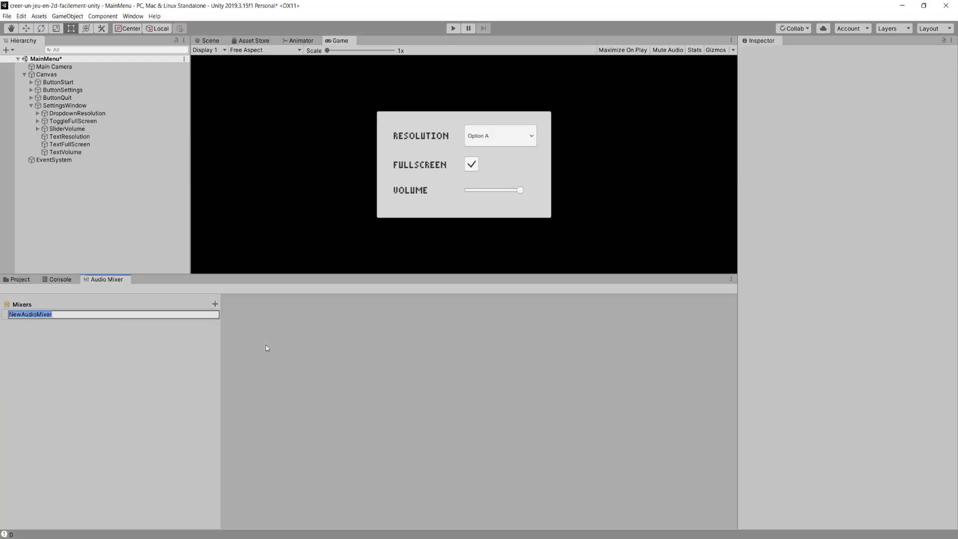
pyautogui.write('Mai')
pyautogui.write('nMixer')
pyautogui.press('Return')
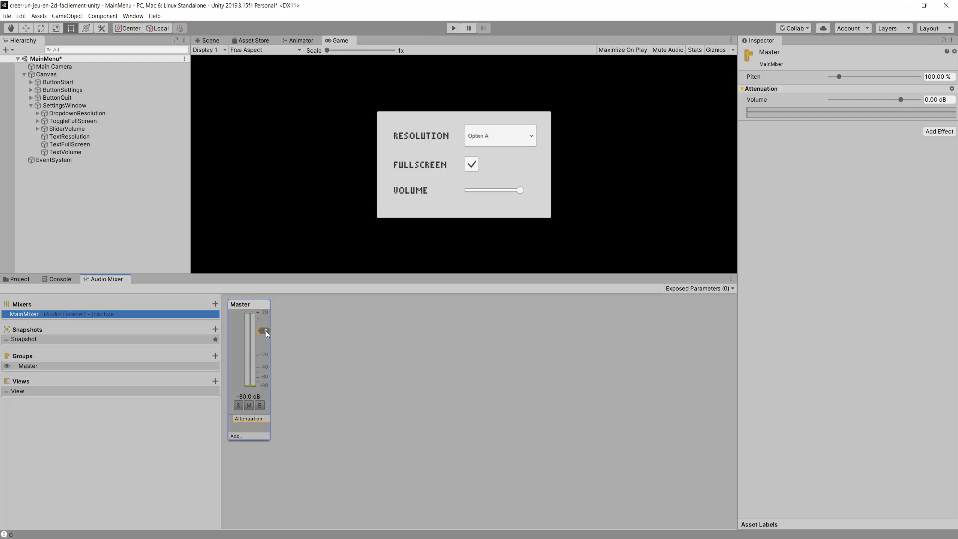
# Step: Try the Master volume at -80 and 20 dB, return it near 0, and expose it to scripts
pyautogui.moveTo(266, 334); pyautogui.dragTo(268, 390)
pyautogui.moveTo(263, 386)
pyautogui.mouseDown()
pyautogui.moveTo(267, 314)
pyautogui.moveTo(266, 330)
pyautogui.mouseUp()
pyautogui.moveTo(302, 339); pyautogui.dragTo(351, 348)
pyautogui.rightClick(756, 101)
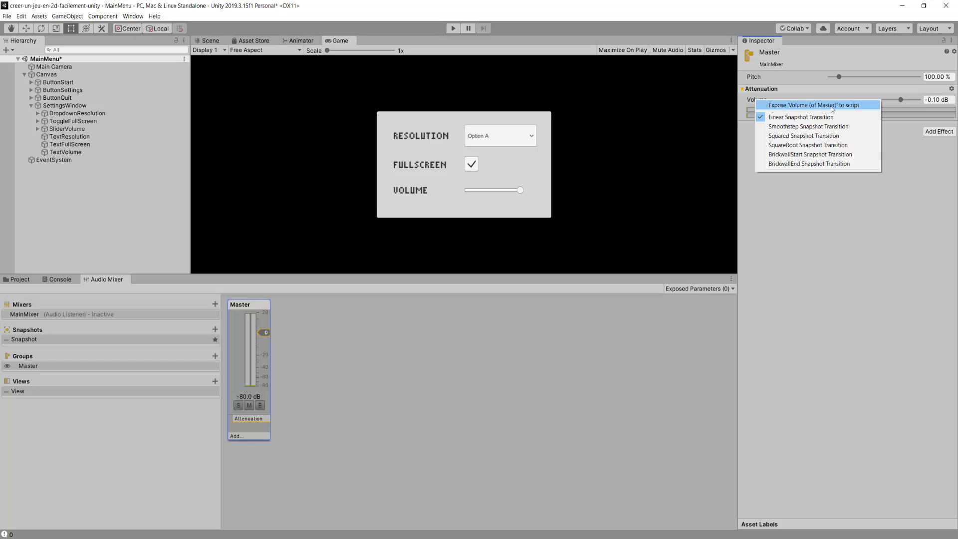
pyautogui.click(848, 106)
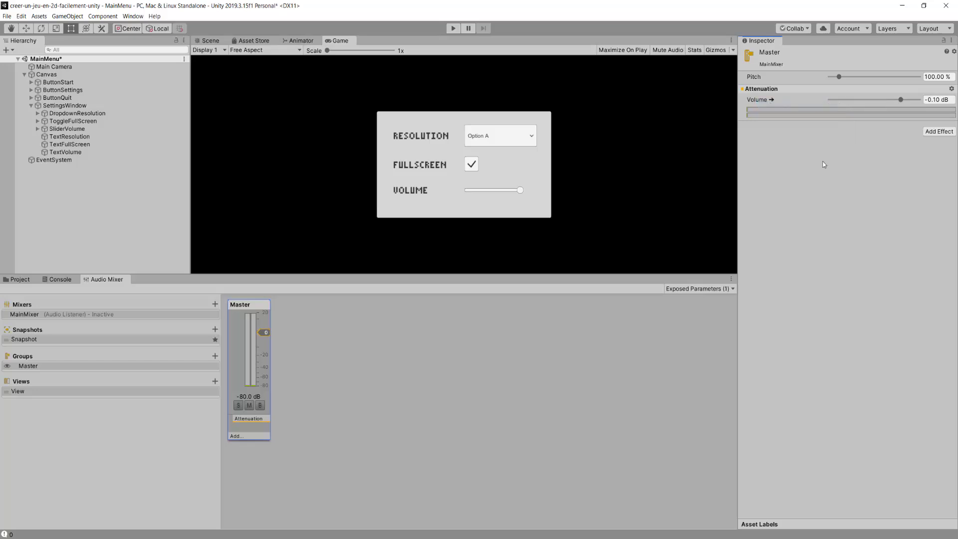
# Step: Rename the exposed parameter MyExposedParam to volume
pyautogui.click(733, 289)
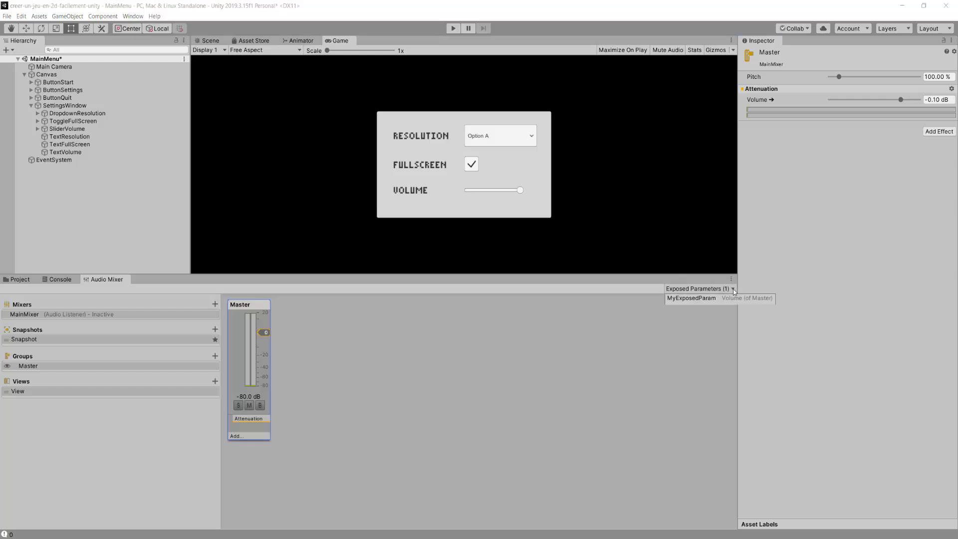
pyautogui.rightClick(690, 297)
pyautogui.click(704, 311)
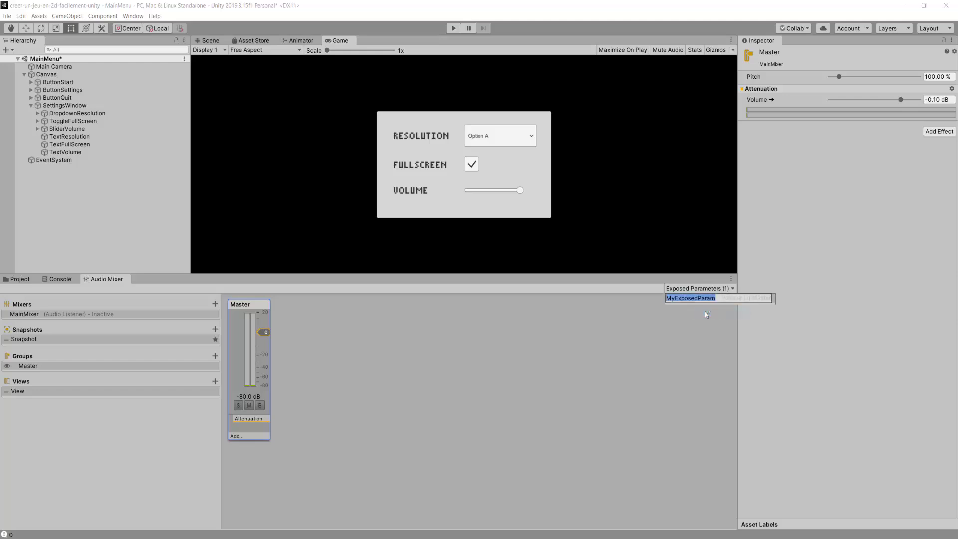
pyautogui.write('volume')
pyautogui.press('Return')
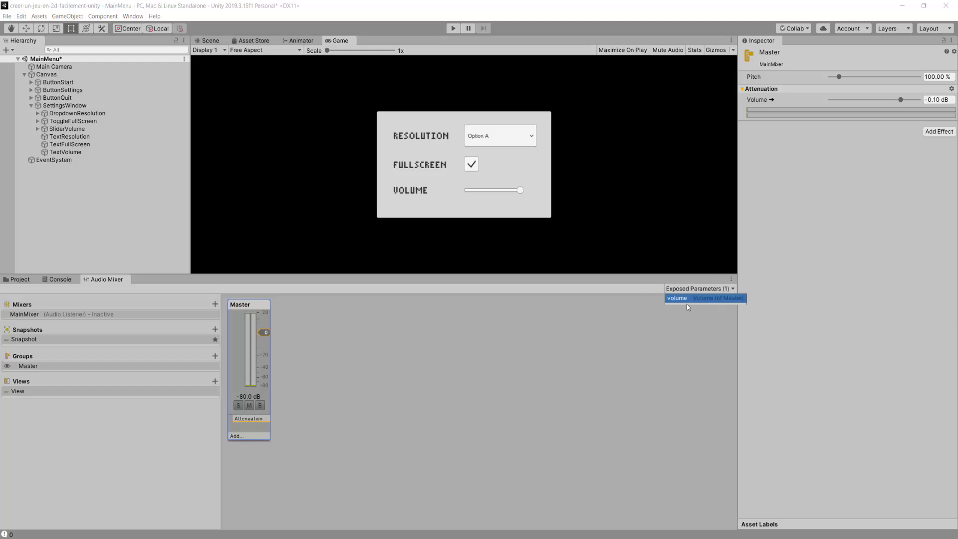
pyautogui.click(722, 364)
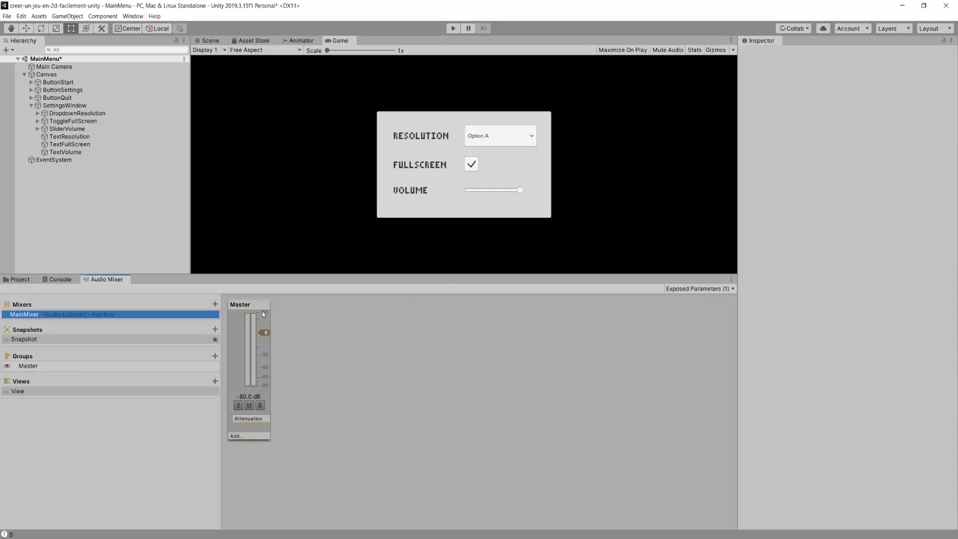
pyautogui.hotkey('alt', 'Tab')
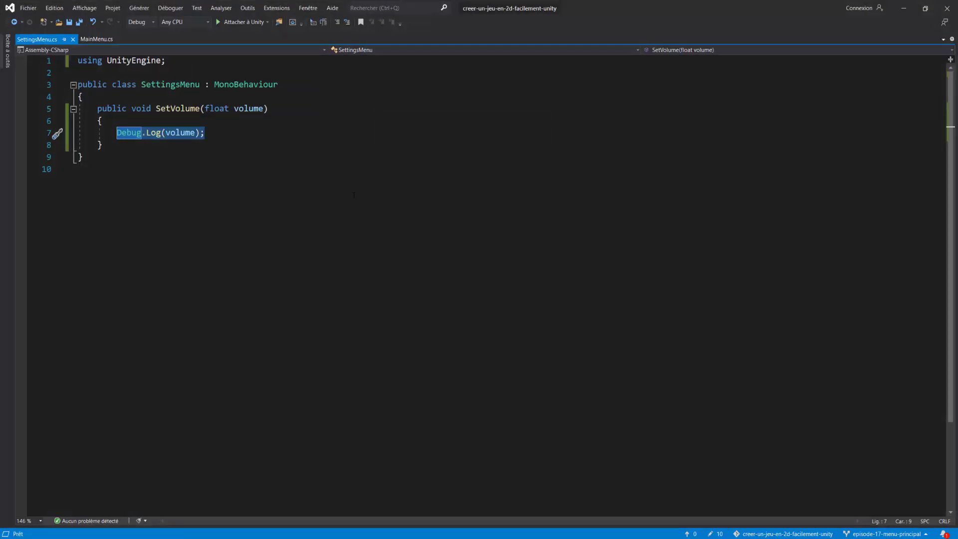
# Step: Add a public AudioMixer audioMixer field at the top of the SettingsMenu class
pyautogui.click(180, 132)
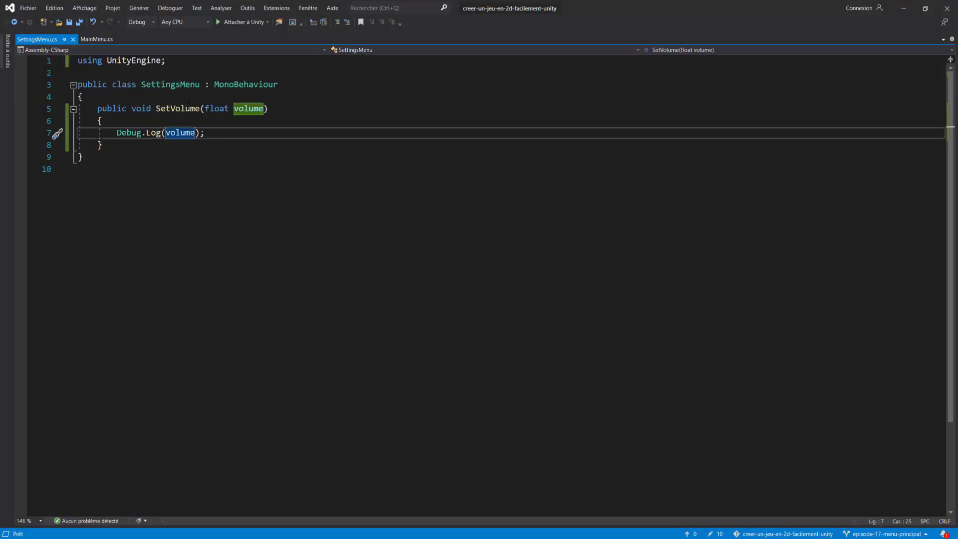
pyautogui.click(178, 96)
pyautogui.press('Return')
pyautogui.press('Return')
pyautogui.press('Up')
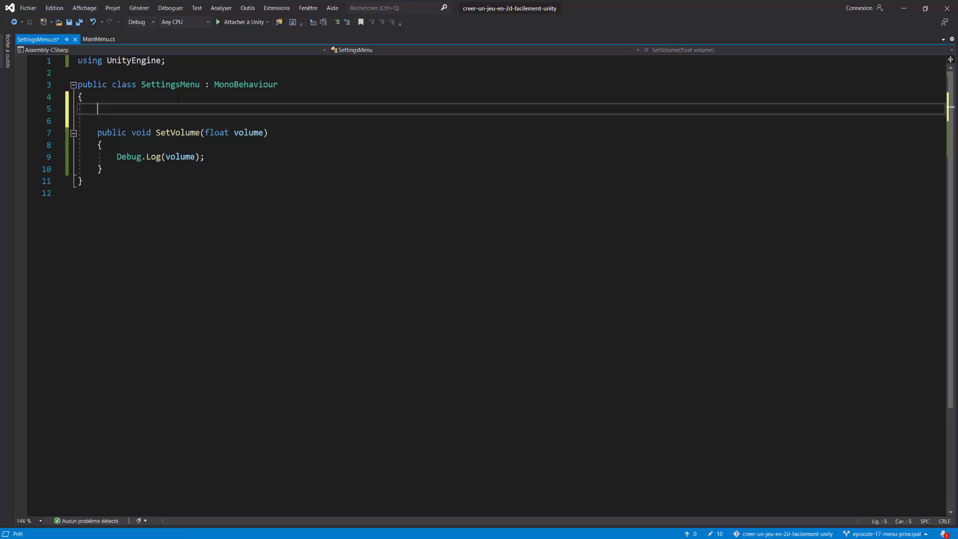
pyautogui.write('public AudioM')
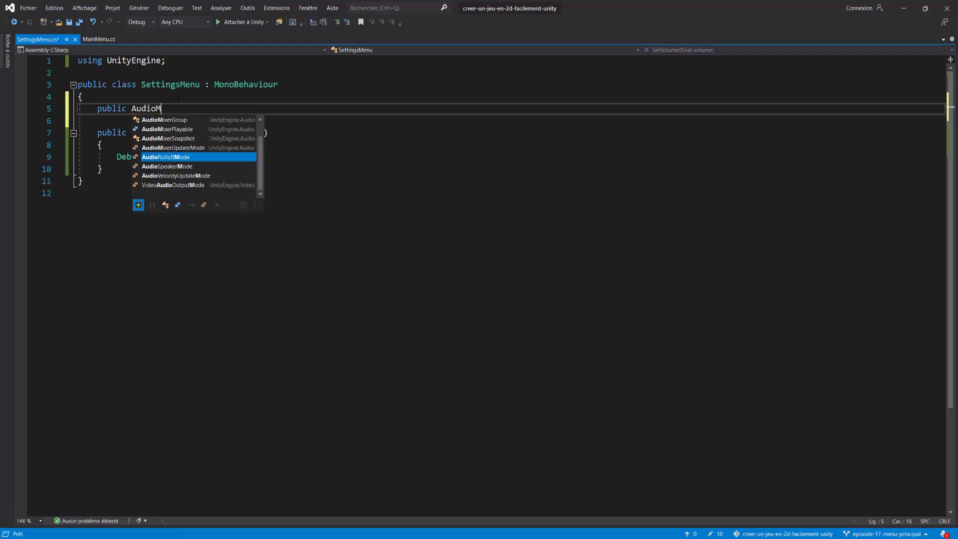
pyautogui.write('ixert')
pyautogui.press('BackSpace')
pyautogui.press('BackSpace')
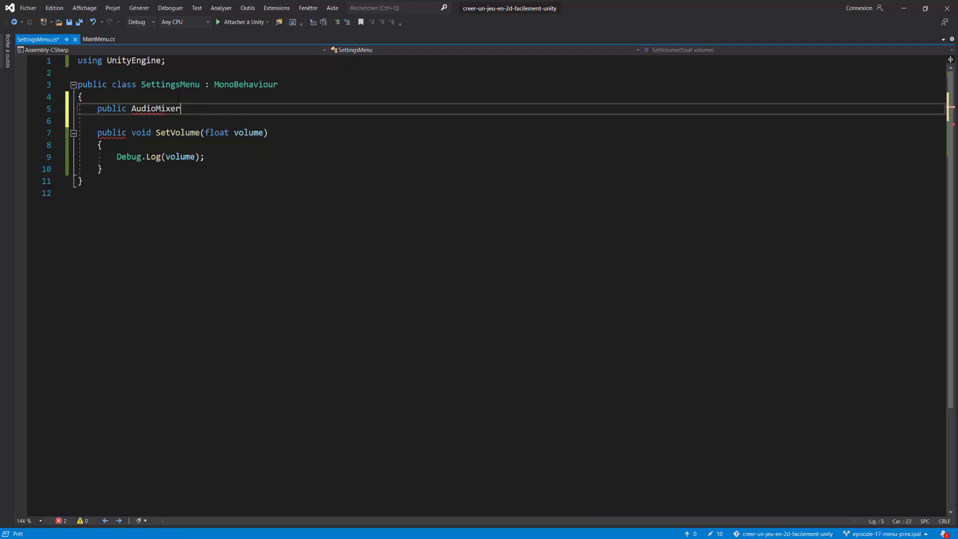
pyautogui.write('audioMi')
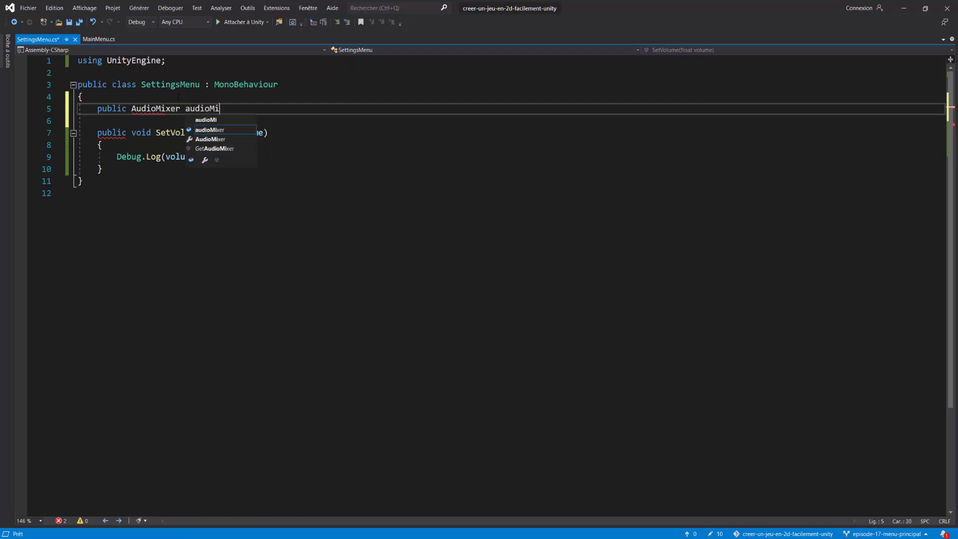
pyautogui.write('xer;')
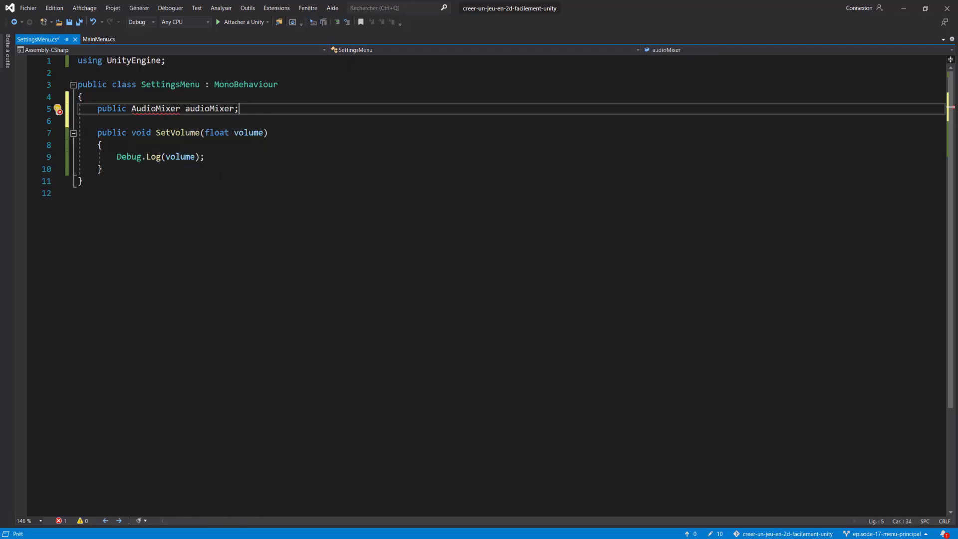
# Step: Add 'using UnityEngine.Audio;' below line 1 and save the script
pyautogui.click(178, 60)
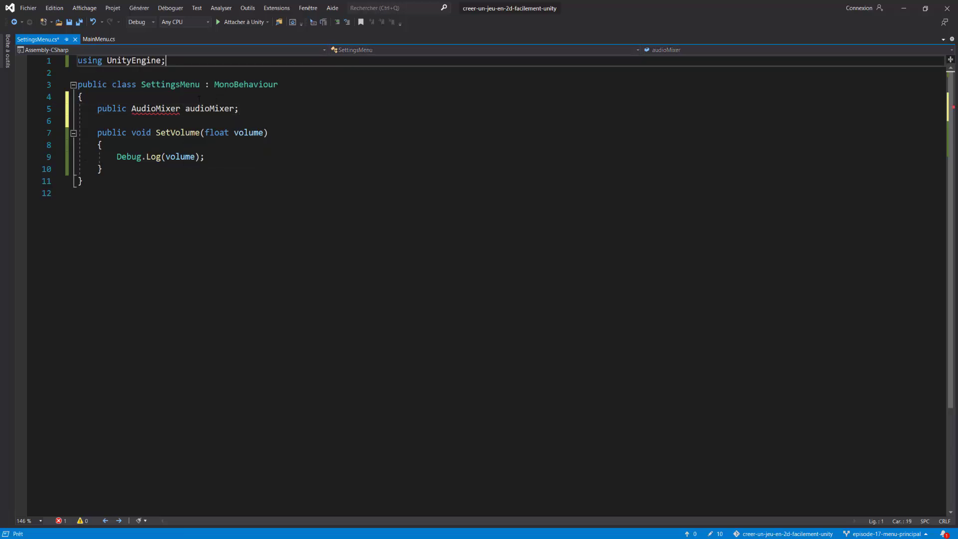
pyautogui.press('Return')
pyautogui.write('usi')
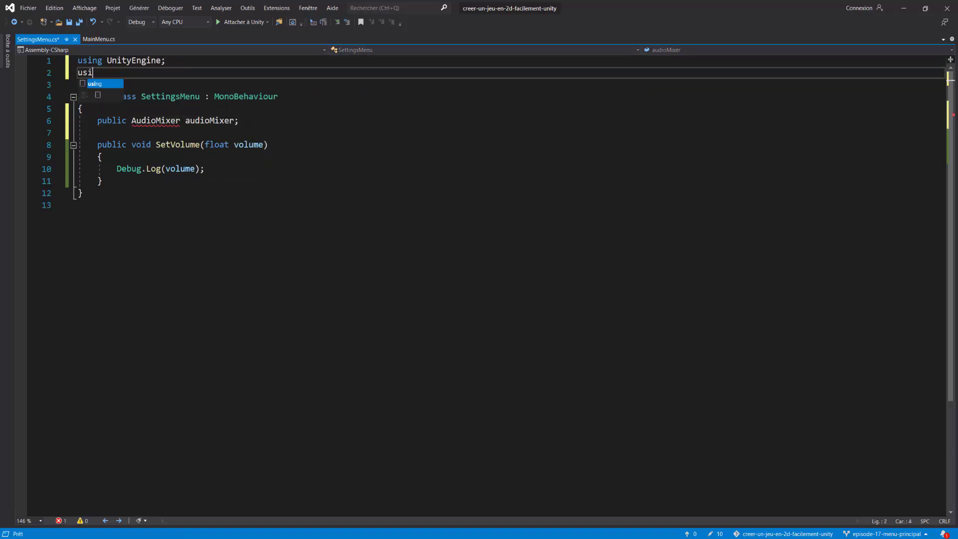
pyautogui.write('ng Unitye')
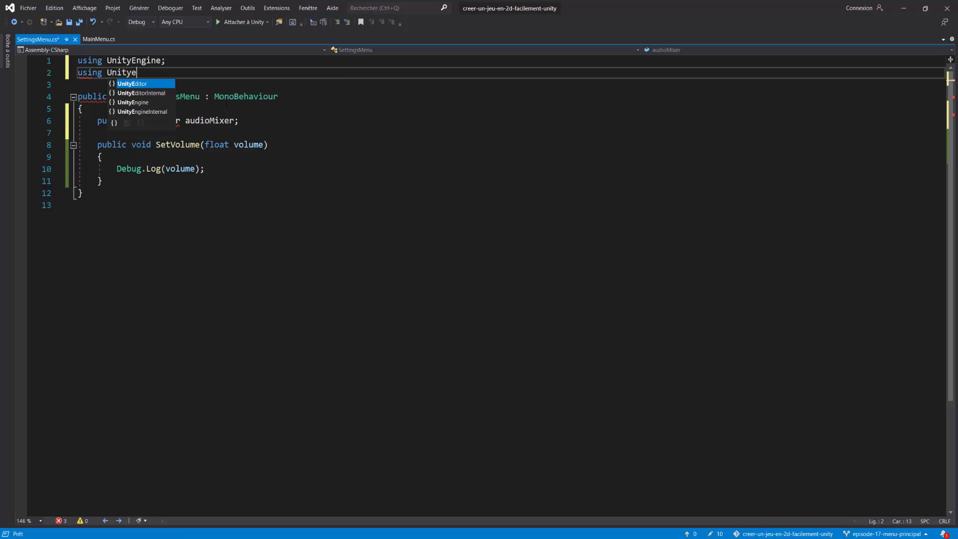
pyautogui.write('n.aud')
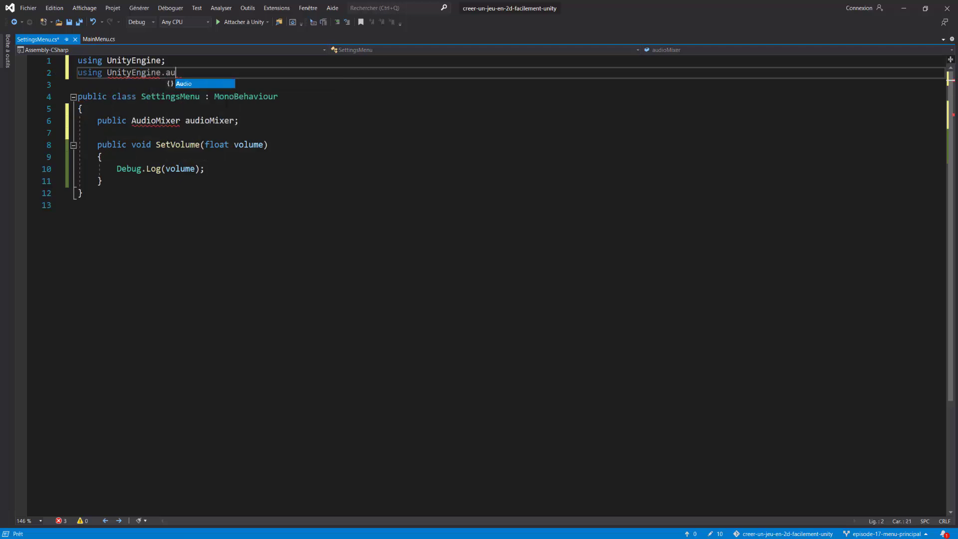
pyautogui.press('Tab')
pyautogui.write(';')
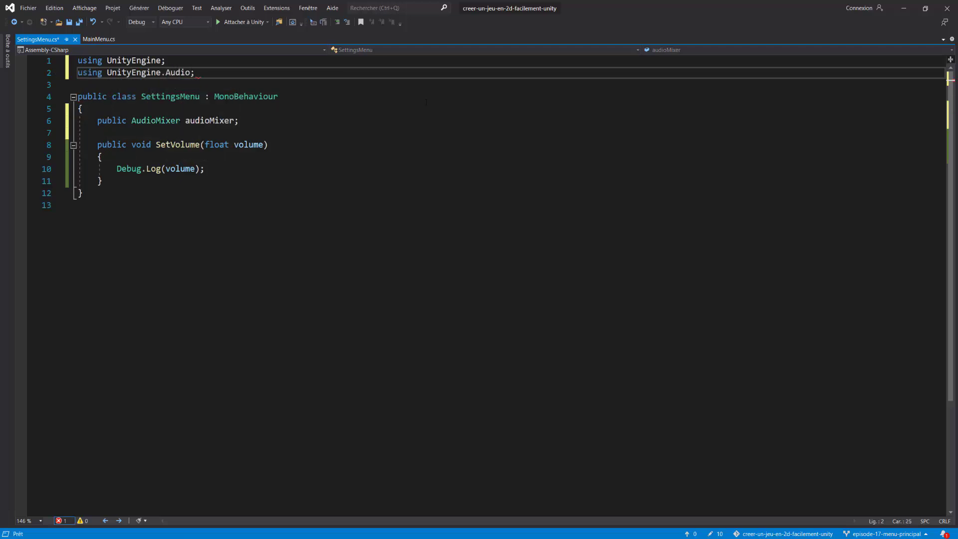
pyautogui.hotkey('ctrl', 's')
pyautogui.doubleClick(155, 120)
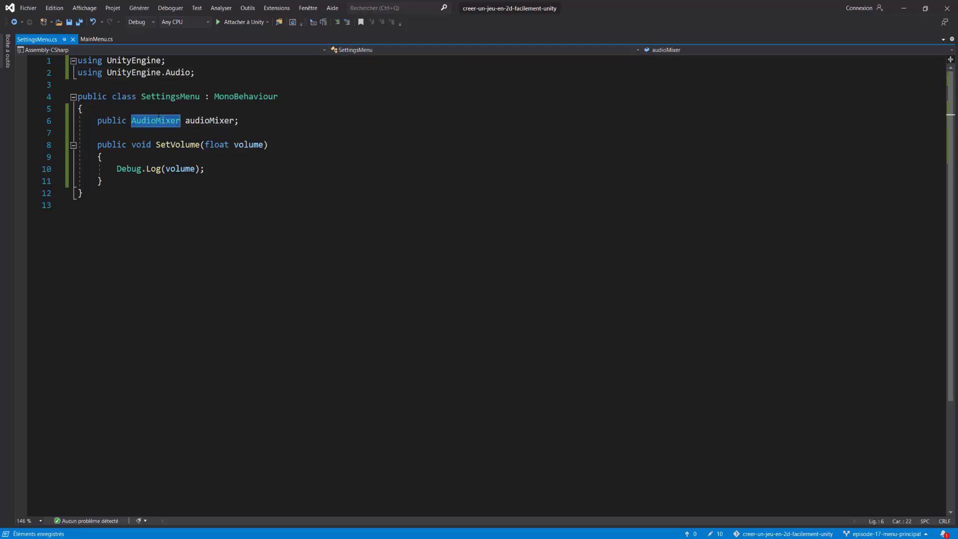
pyautogui.click(190, 121)
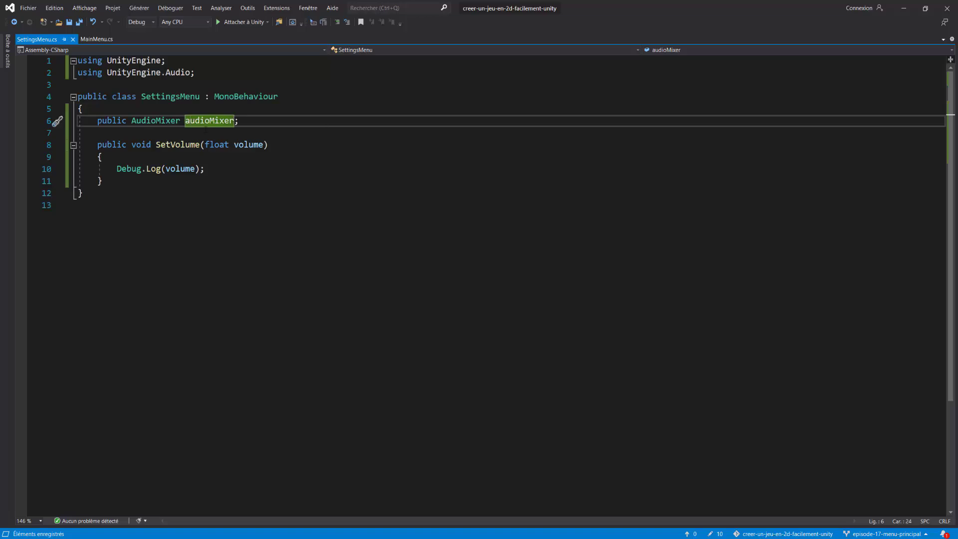
pyautogui.hotkey('alt', 'Tab')
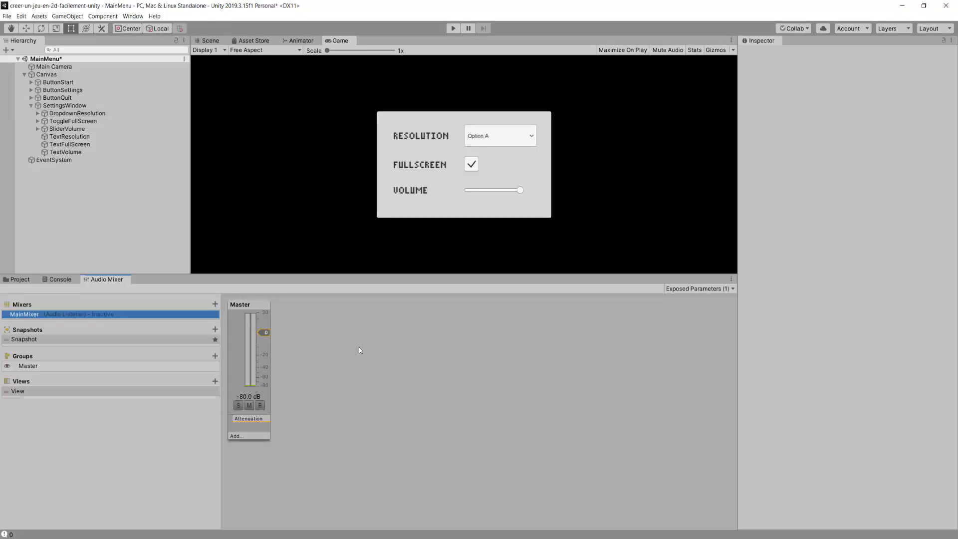
# Step: Switch from the Animator view to the Scene view and zoom out on the settings panel
pyautogui.click(301, 42)
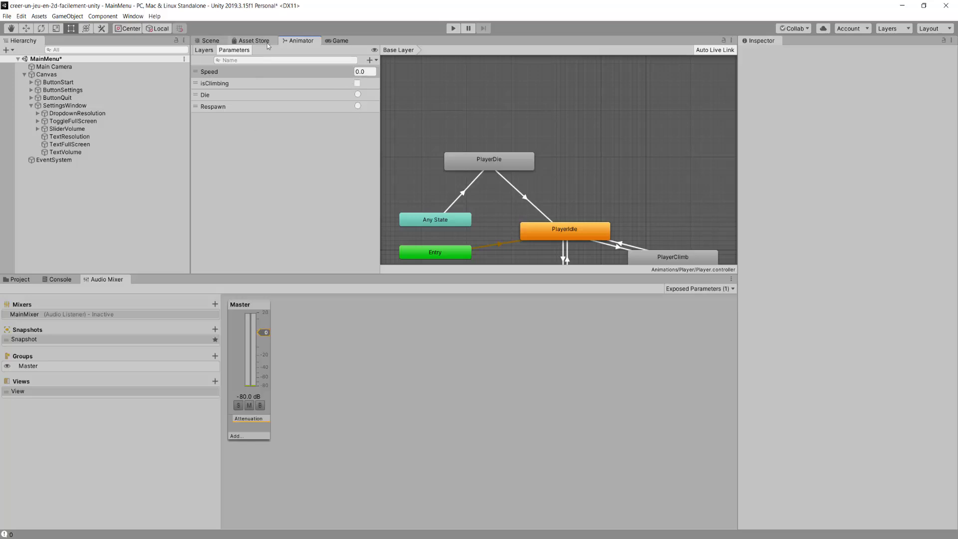
pyautogui.click(210, 40)
pyautogui.scroll(-2, 429, 170)
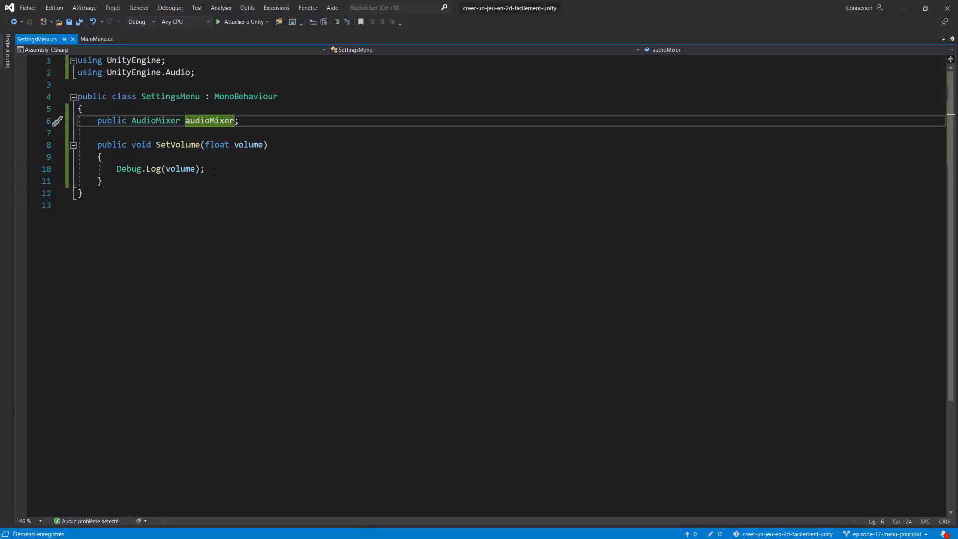
# Step: Replace Debug.Log(volume); in SetVolume with audioMixer.SetFloat("volume", volume);
pyautogui.moveTo(204, 168); pyautogui.dragTo(116, 168)
pyautogui.write('audioM')
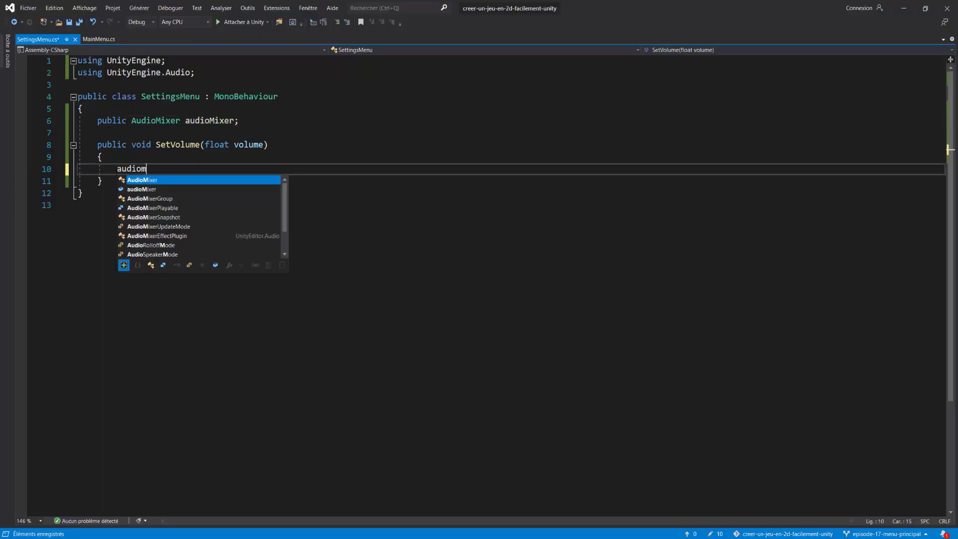
pyautogui.press('Tab')
pyautogui.click(132, 168)
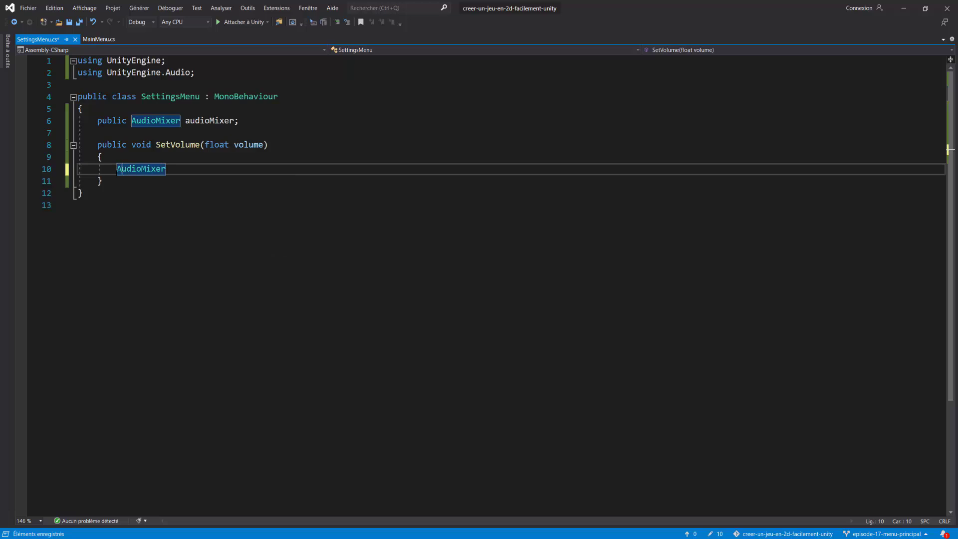
pyautogui.press('BackSpace')
pyautogui.write('a')
pyautogui.press('Tab')
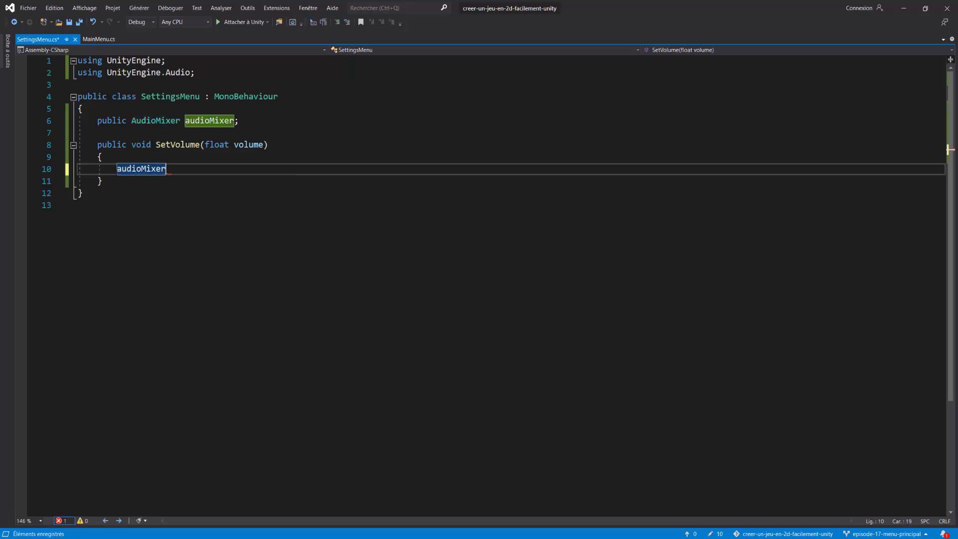
pyautogui.write('.')
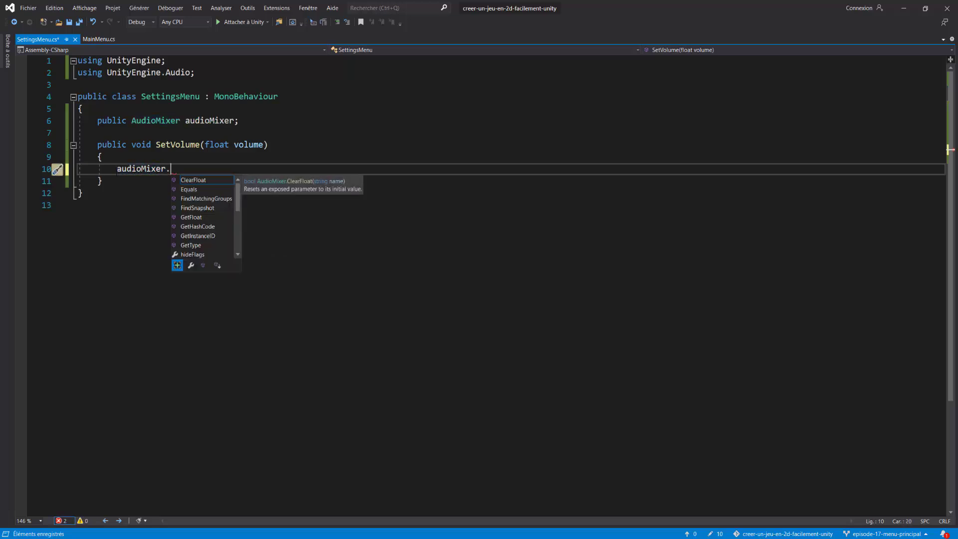
pyautogui.write('setflo')
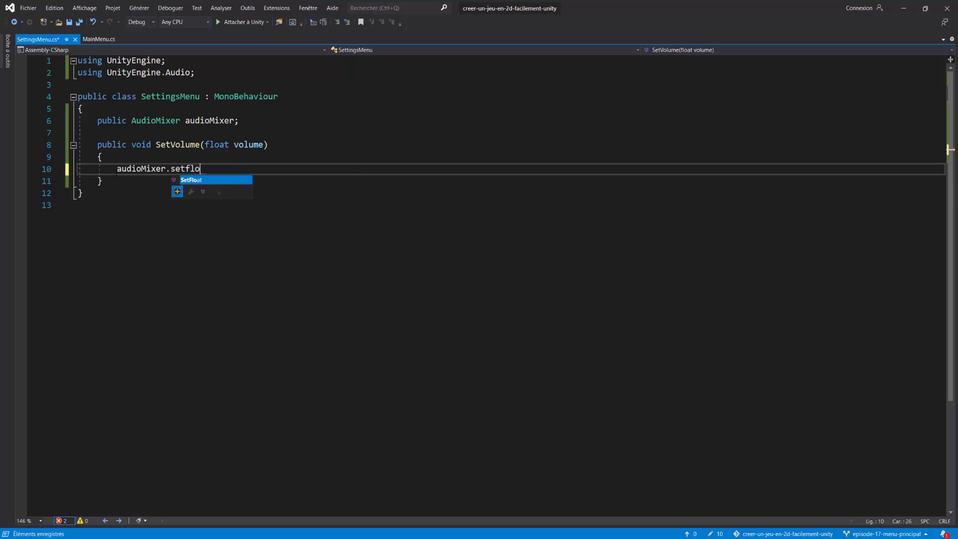
pyautogui.write('(')
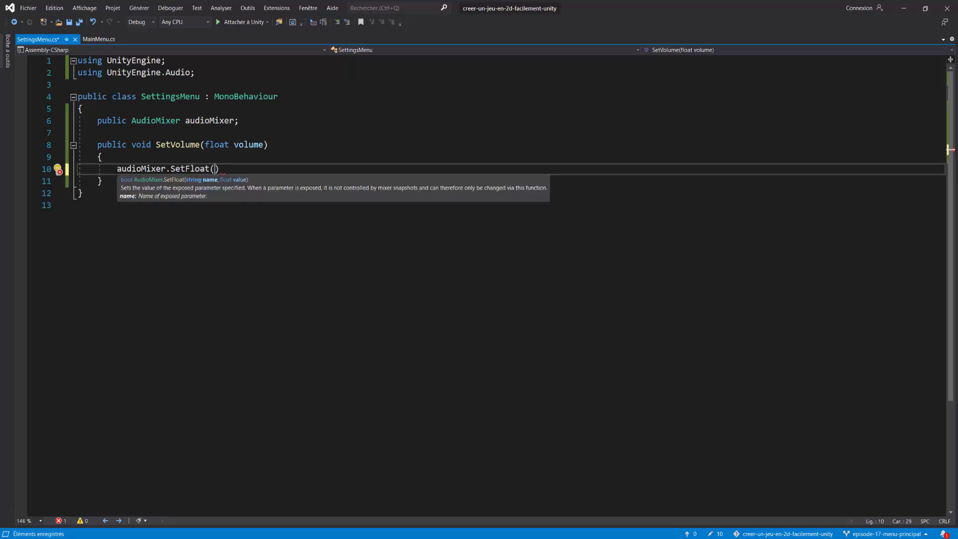
pyautogui.write('"vol')
pyautogui.write('ume')
pyautogui.press('Right')
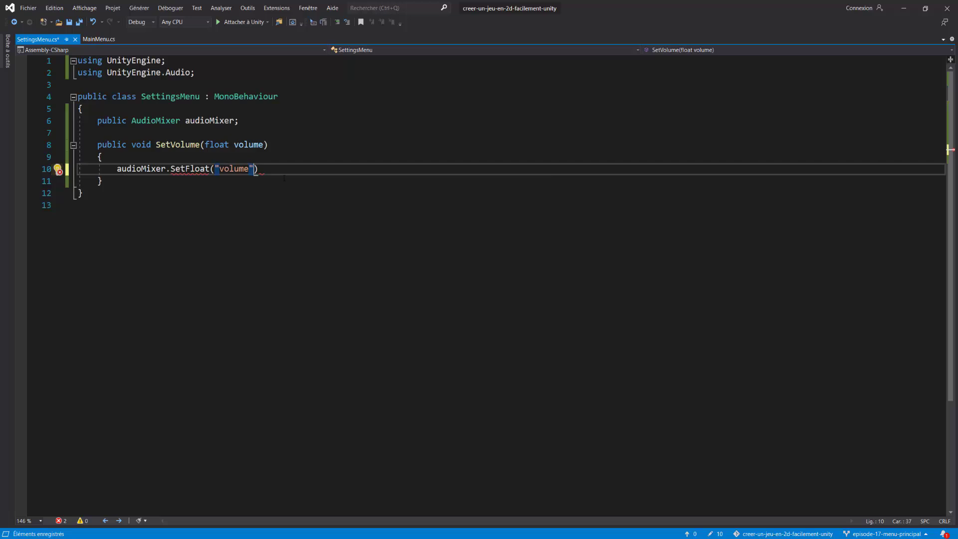
pyautogui.write(', ')
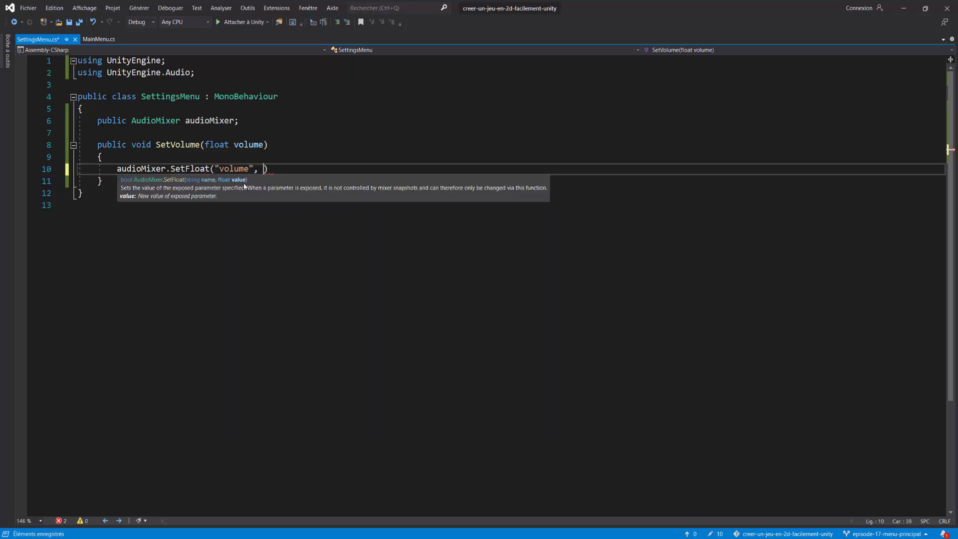
pyautogui.write('vo')
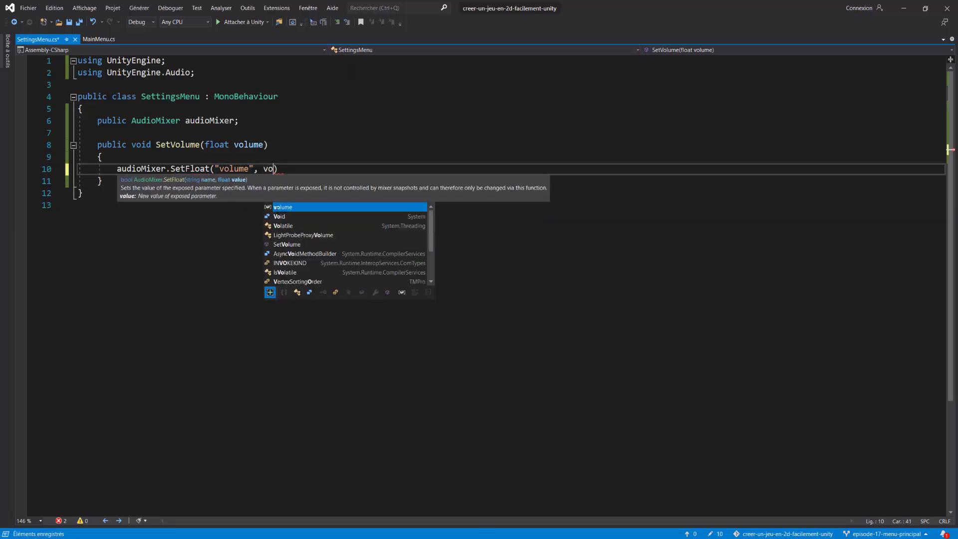
pyautogui.write('lume);')
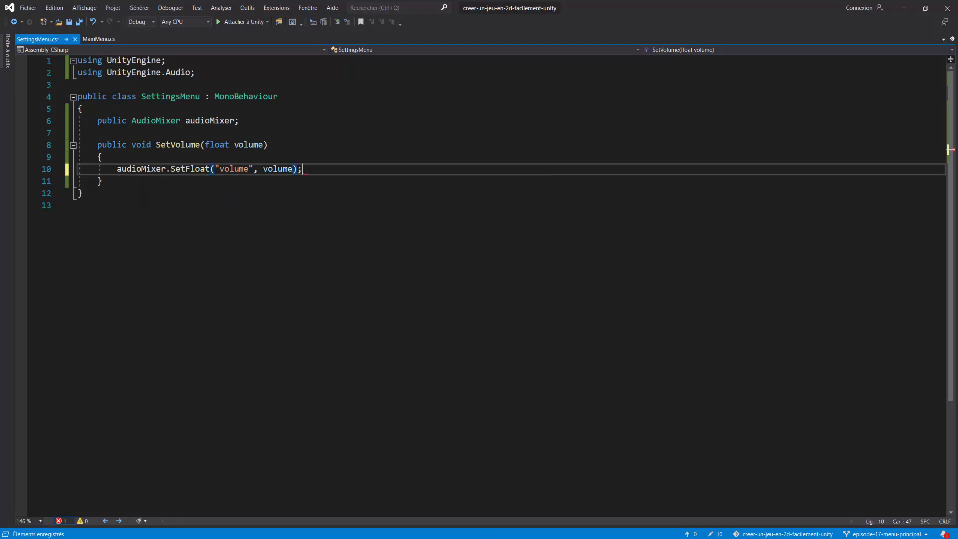
# Step: Save SettingsMenu.cs and switch back to Unity
pyautogui.doubleClick(257, 146)
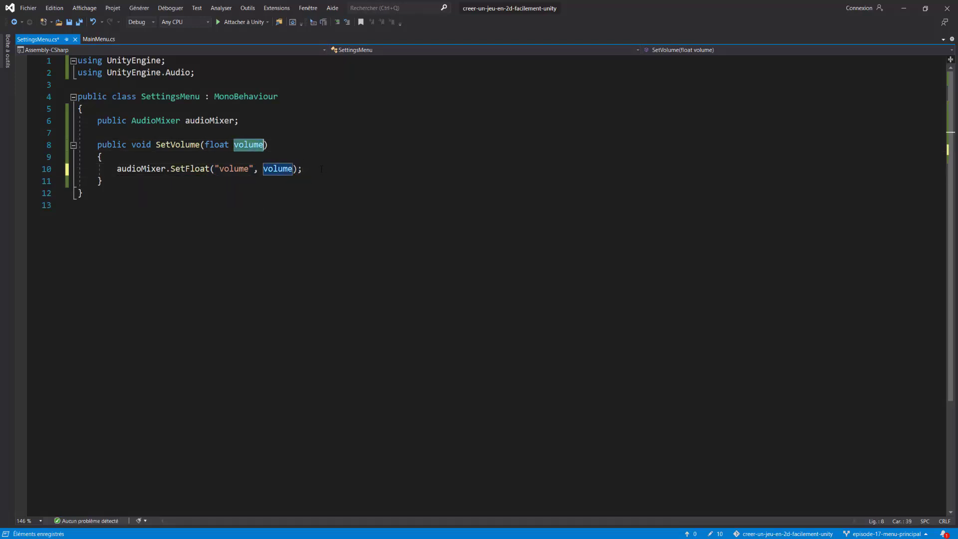
pyautogui.hotkey('ctrl', 's')
pyautogui.hotkey('alt', 'Tab')
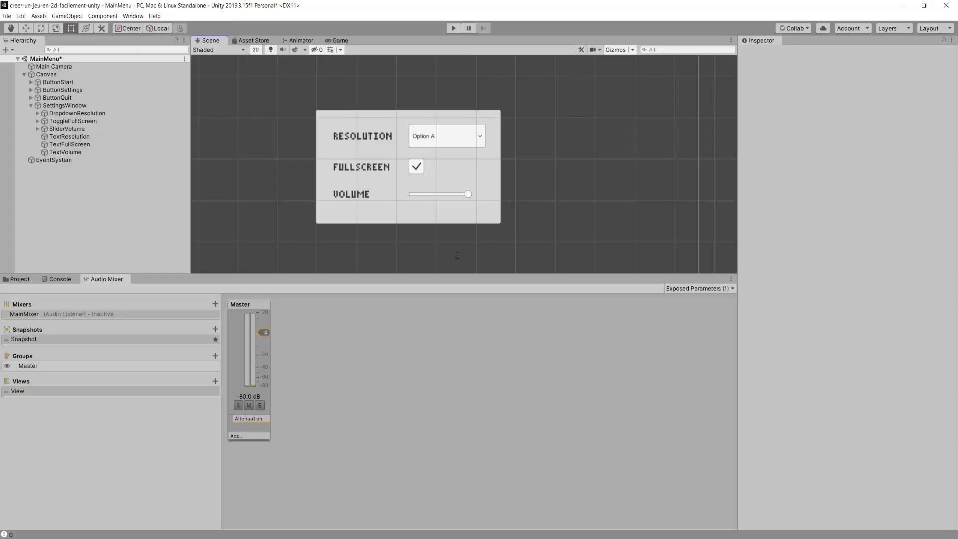
# Step: Drag the MainMixer asset into SettingsWindow's Settings Menu Audio Mixer field
pyautogui.click(70, 106)
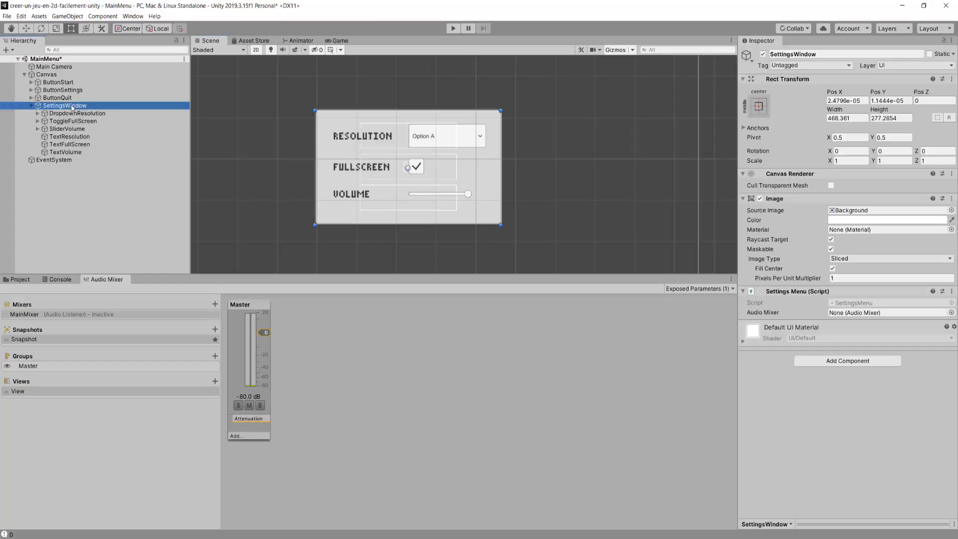
pyautogui.click(834, 312)
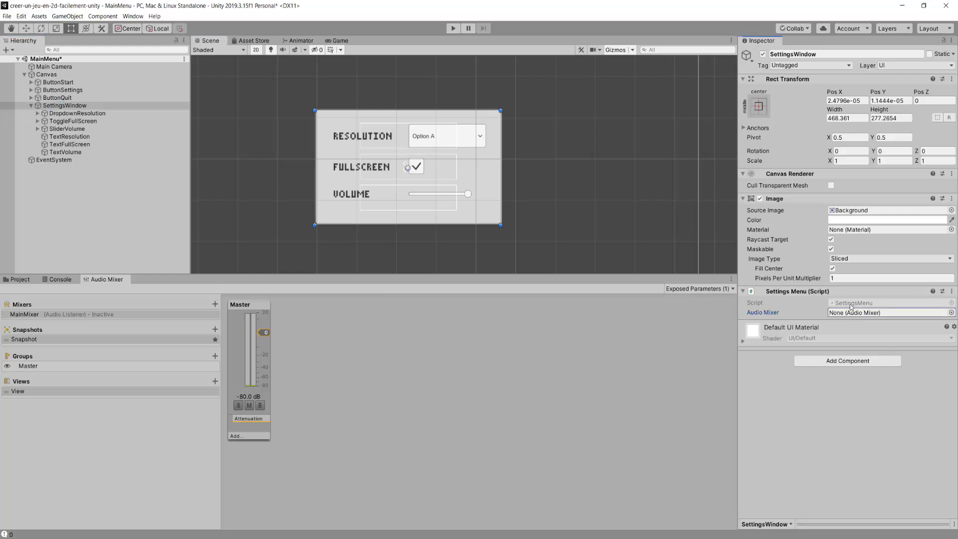
pyautogui.click(22, 281)
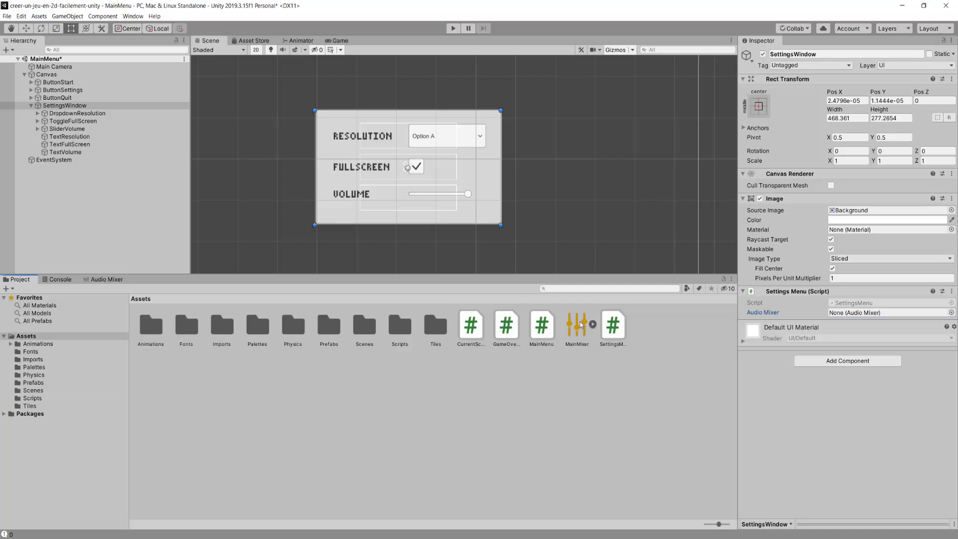
pyautogui.moveTo(579, 324); pyautogui.dragTo(888, 312)
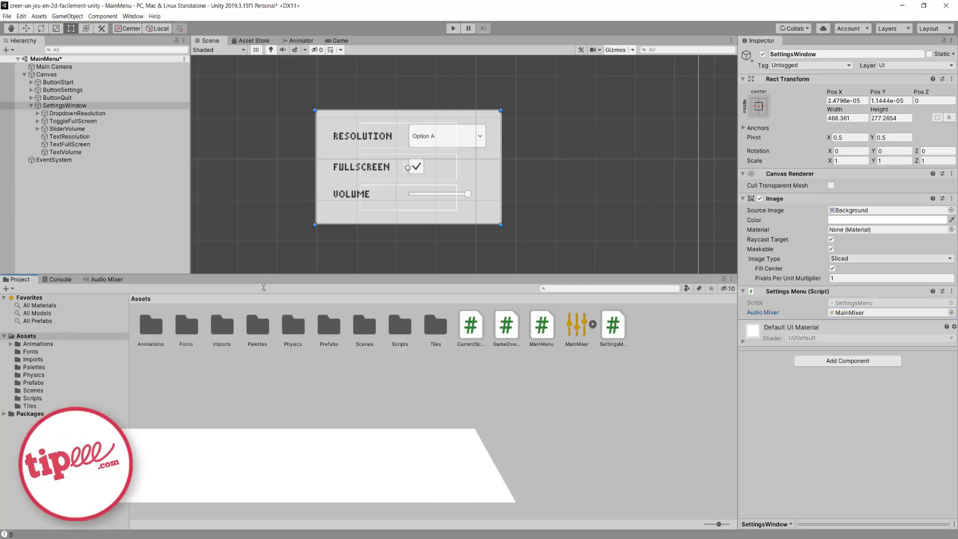
pyautogui.moveTo(131, 281)
pyautogui.mouseDown()
pyautogui.moveTo(131, 360)
pyautogui.moveTo(562, 208)
pyautogui.moveTo(540, 208)
pyautogui.mouseUp()
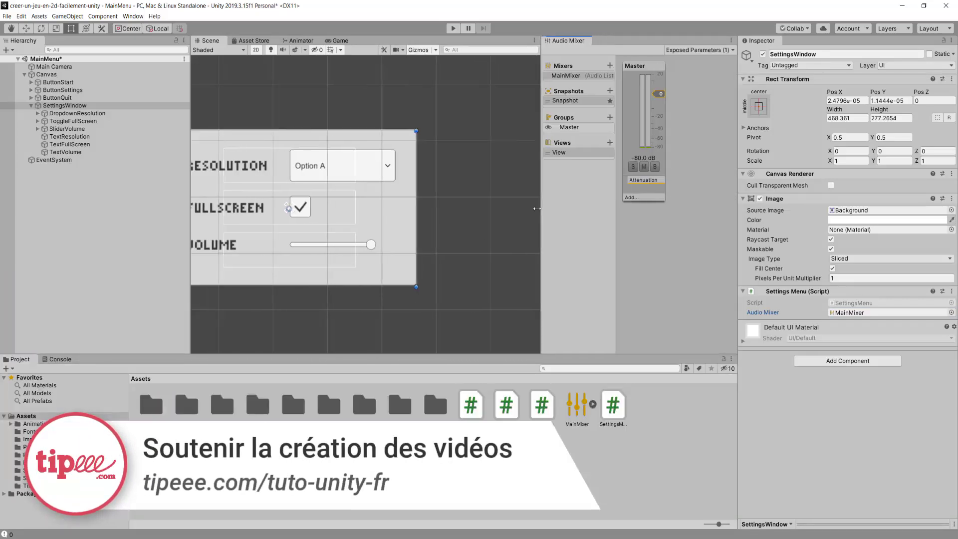
# Step: In Play mode, slide Volume down and back to full to check the mixer, then stop
pyautogui.press('f')
pyautogui.hotkey('ctrl', 'p')
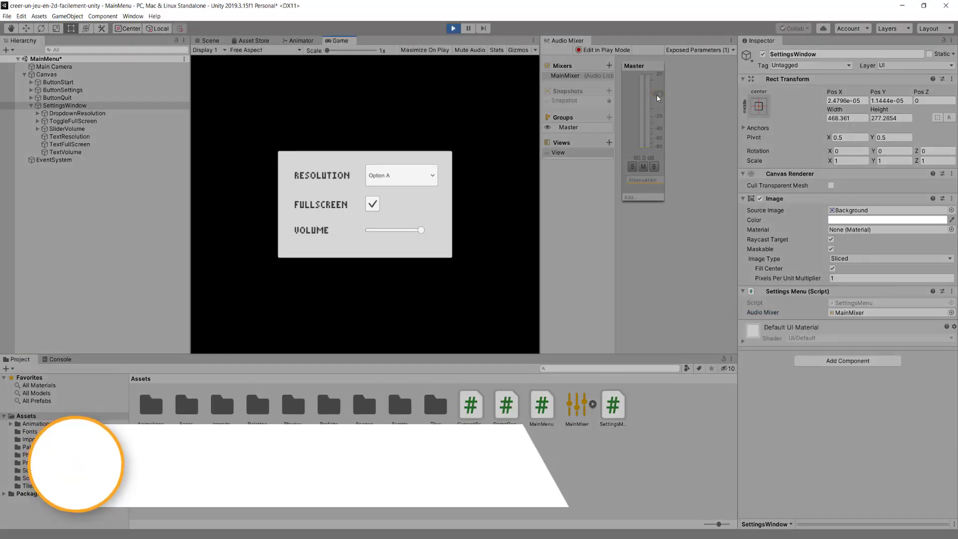
pyautogui.moveTo(422, 231); pyautogui.dragTo(368, 232)
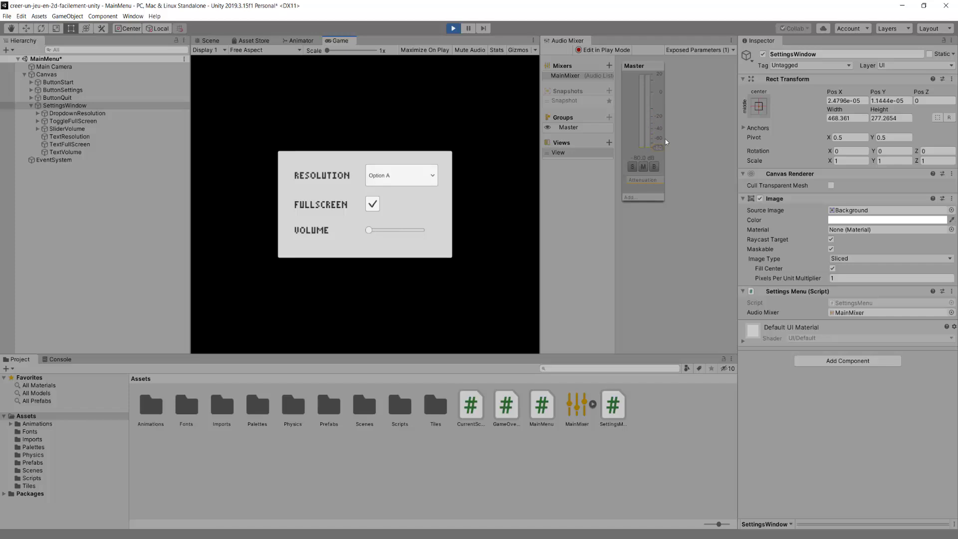
pyautogui.moveTo(369, 230); pyautogui.dragTo(430, 237)
pyautogui.click(453, 29)
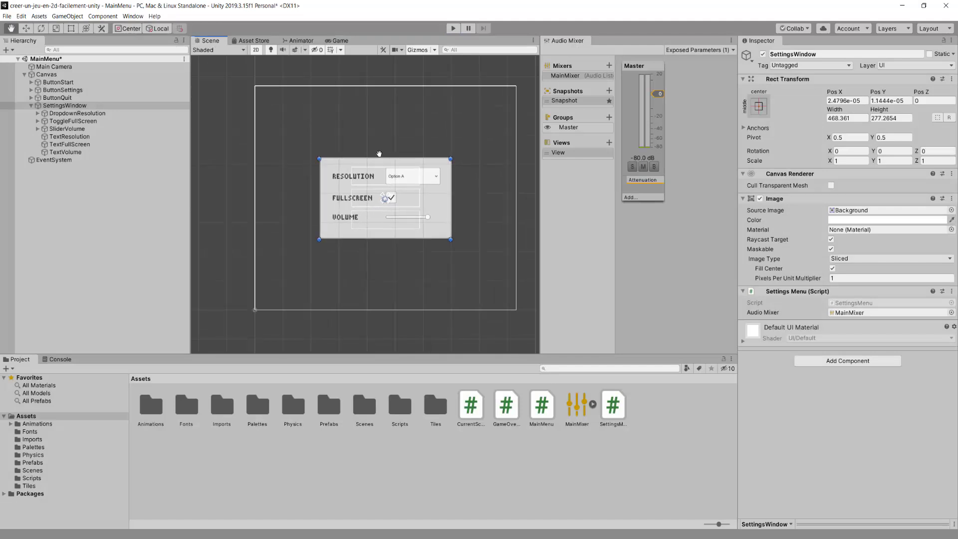
# Step: Zoom and pan the Scene view to recenter the settings window, then select the Rect tool
pyautogui.scroll(3, 463, 211)
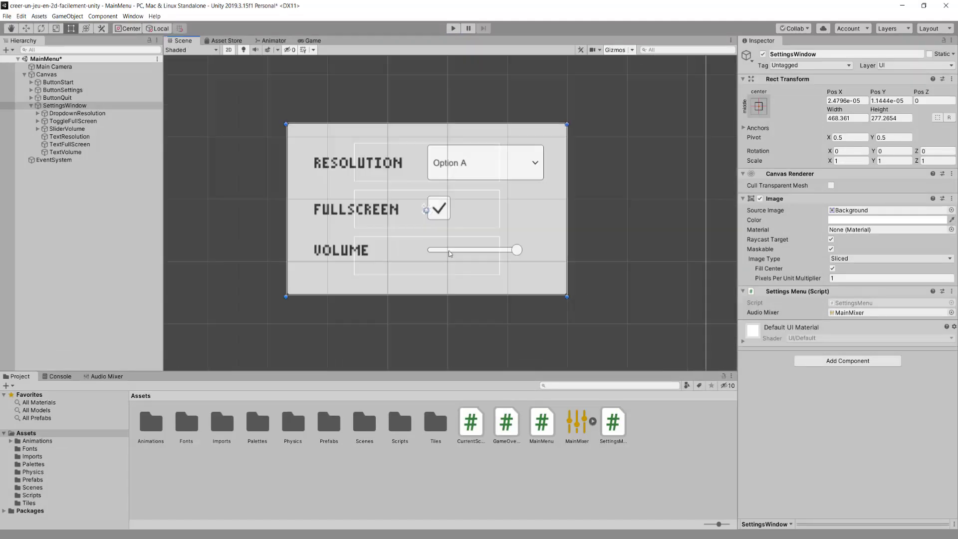
pyautogui.scroll(2, 463, 215)
pyautogui.moveTo(353, 276); pyautogui.dragTo(376, 293)
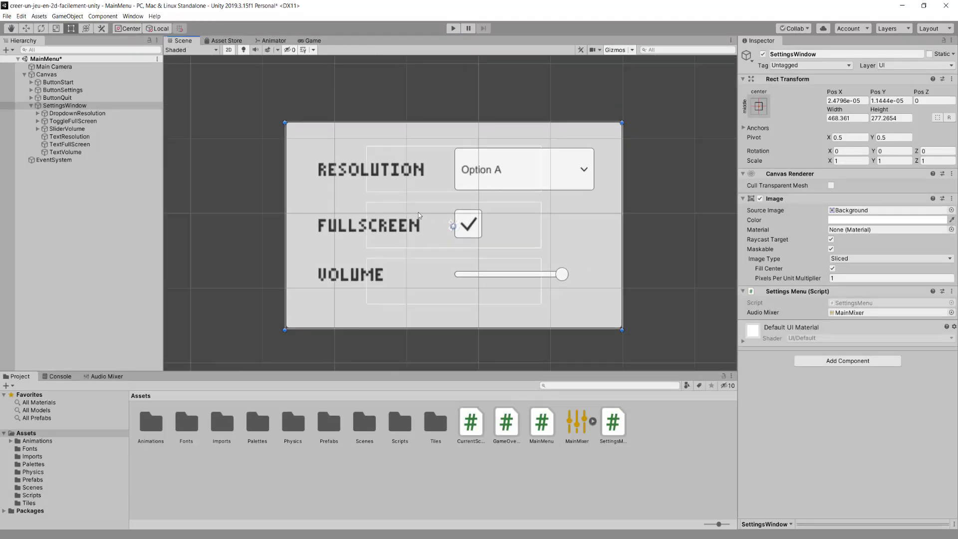
pyautogui.press('t')
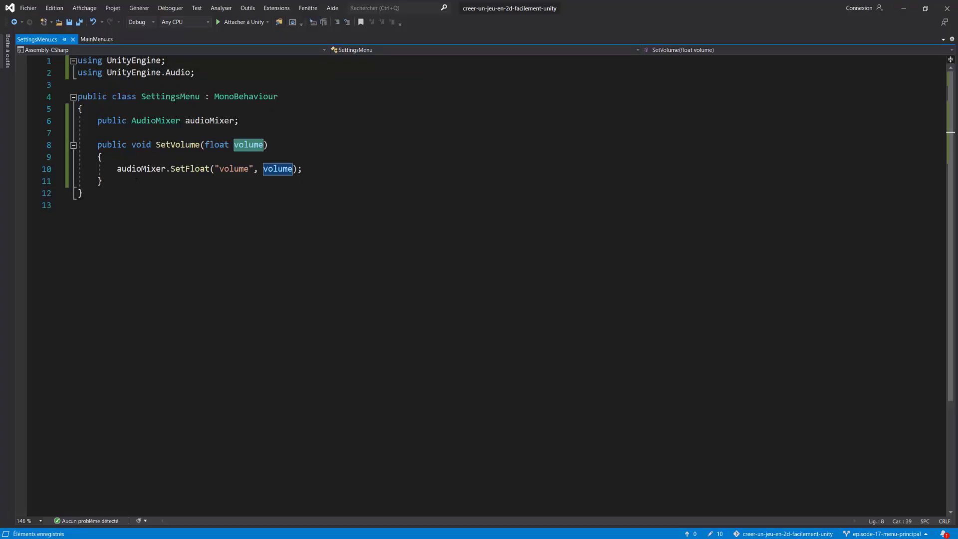
# Step: Add an empty public void SetFullScreen(bool isFullScreen) method below SetVolume
pyautogui.click(136, 180)
pyautogui.press('Return')
pyautogui.press('Return')
pyautogui.write('p')
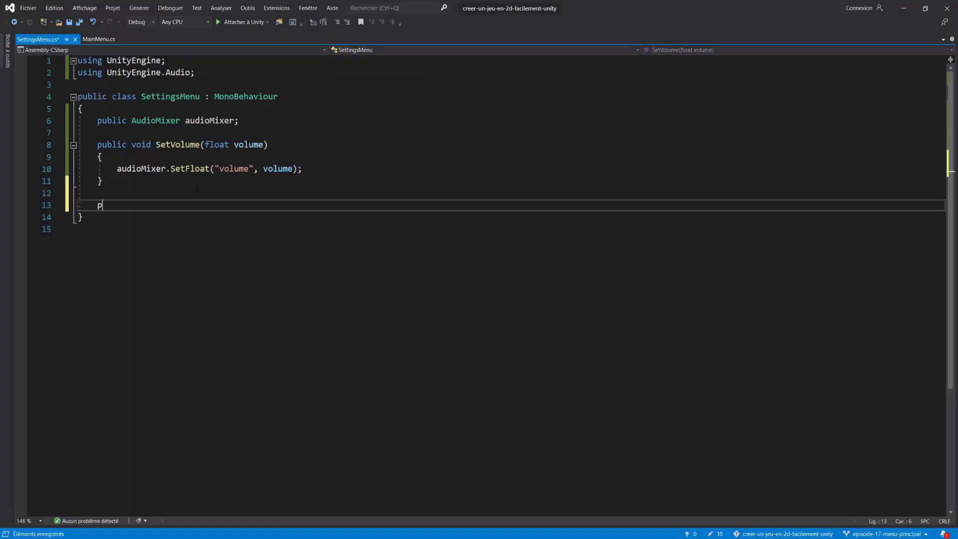
pyautogui.write('ublic void ')
pyautogui.write('SetFull')
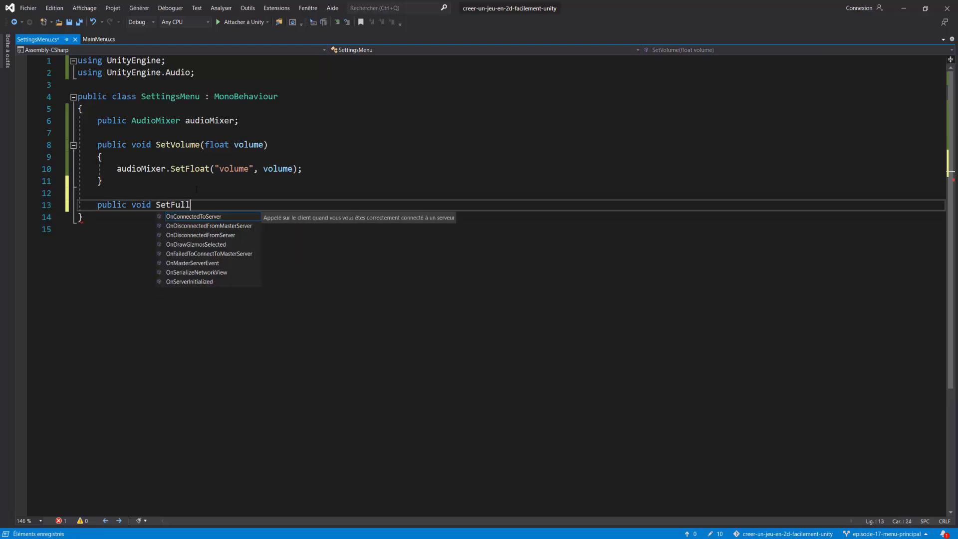
pyautogui.write('Screen()')
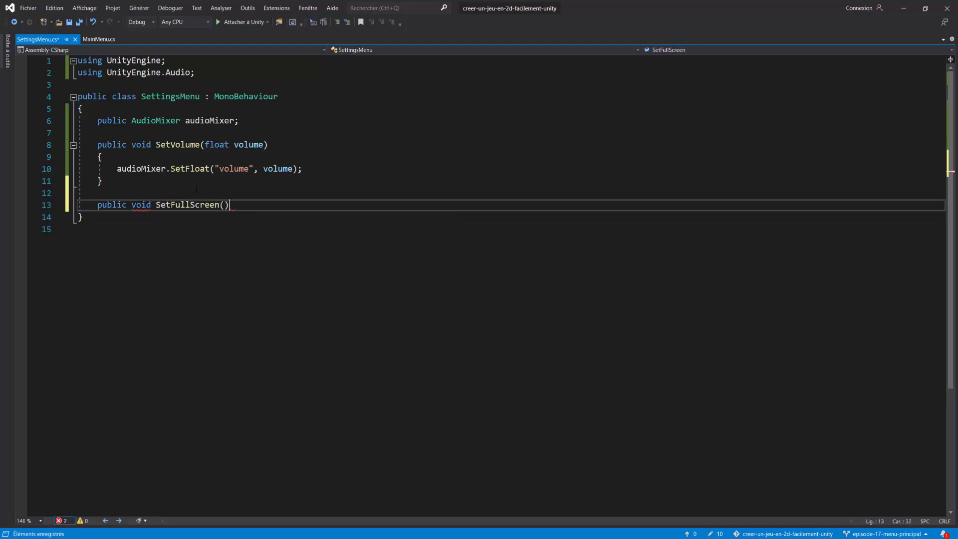
pyautogui.press('Return')
pyautogui.write('{')
pyautogui.press('Return')
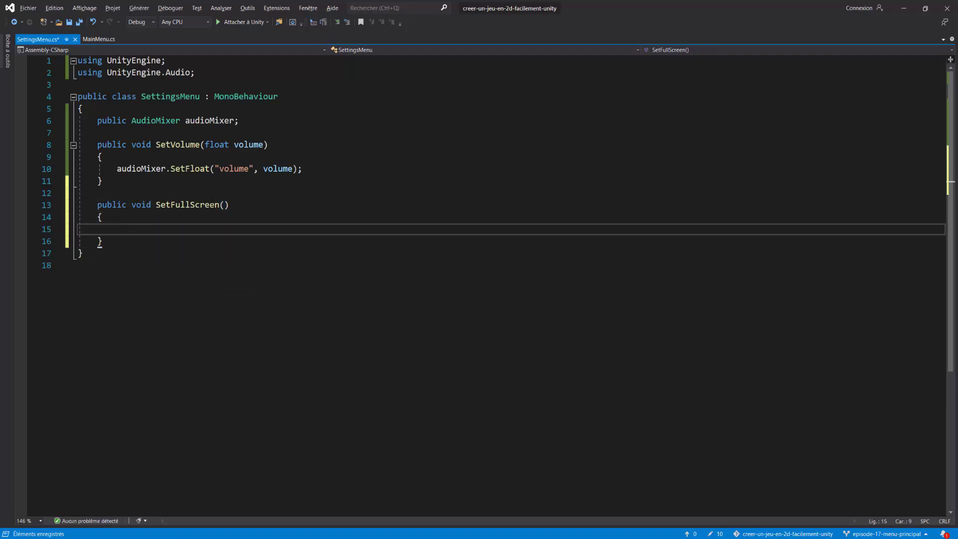
pyautogui.click(225, 205)
pyautogui.write('bool ')
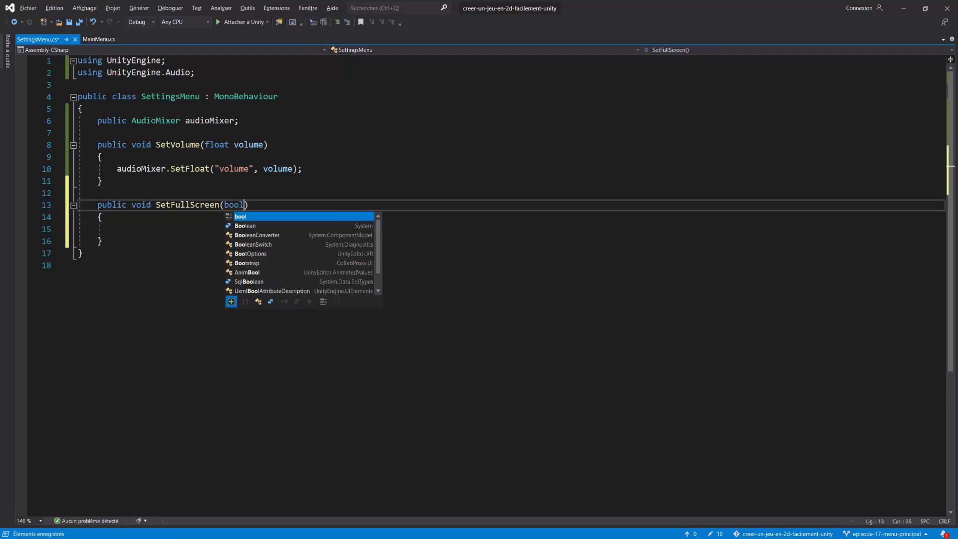
pyautogui.write('isF')
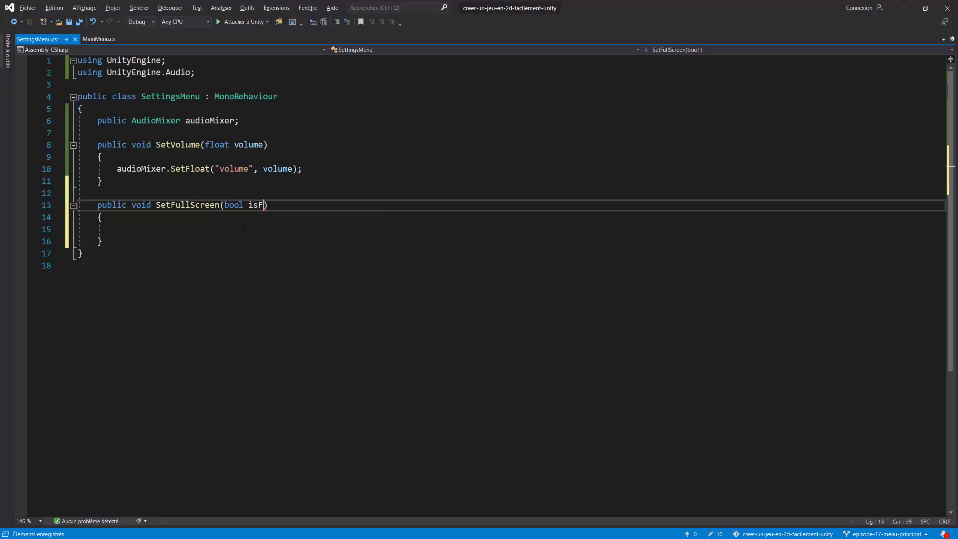
pyautogui.write('ullScreen')
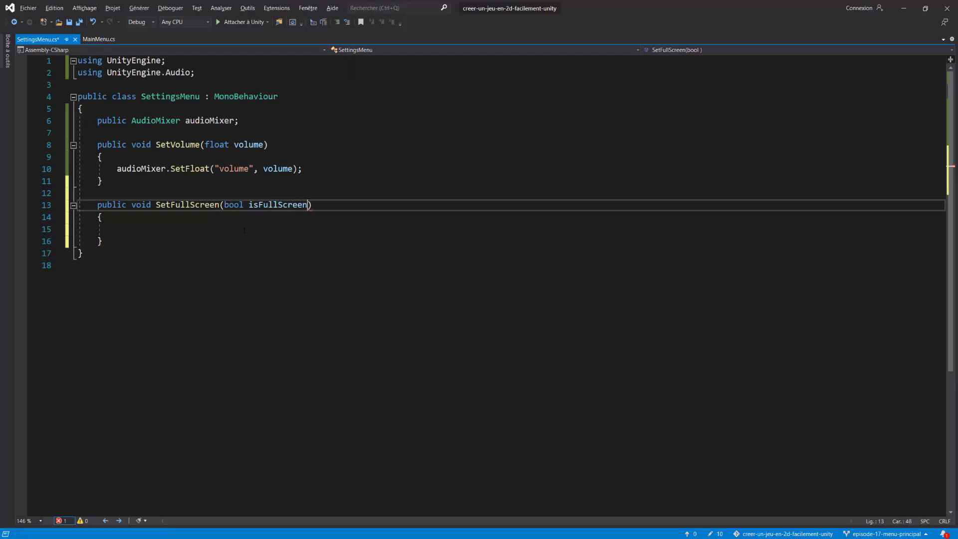
# Step: Write Screen.fullScreen = isFullScreen; in its body and save the script
pyautogui.click(245, 229)
pyautogui.write('Sc')
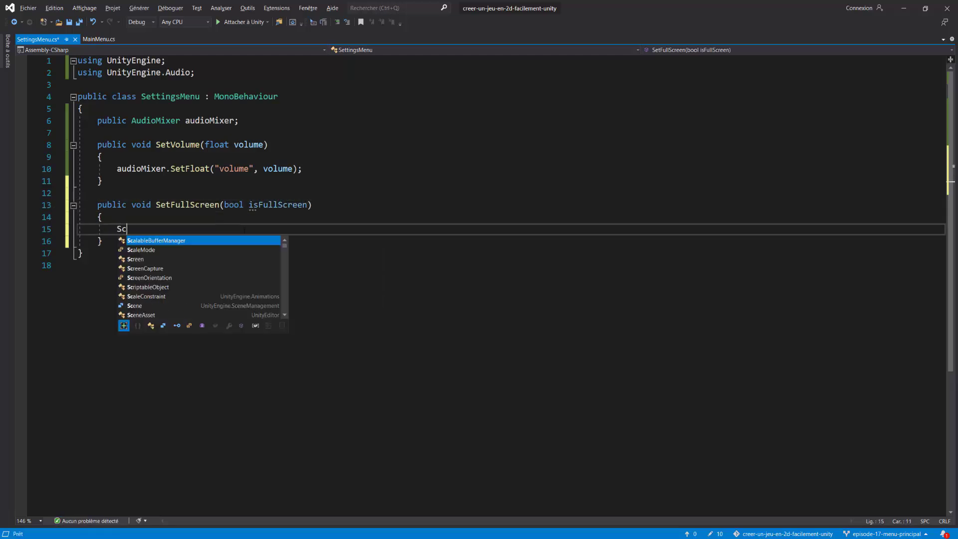
pyautogui.write('reen.fu')
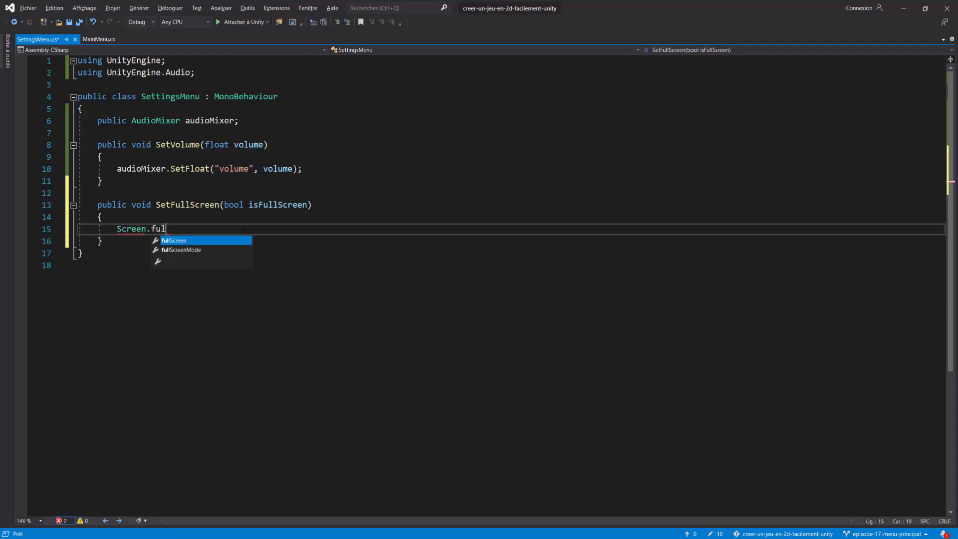
pyautogui.write('l')
pyautogui.press('Tab')
pyautogui.write('=')
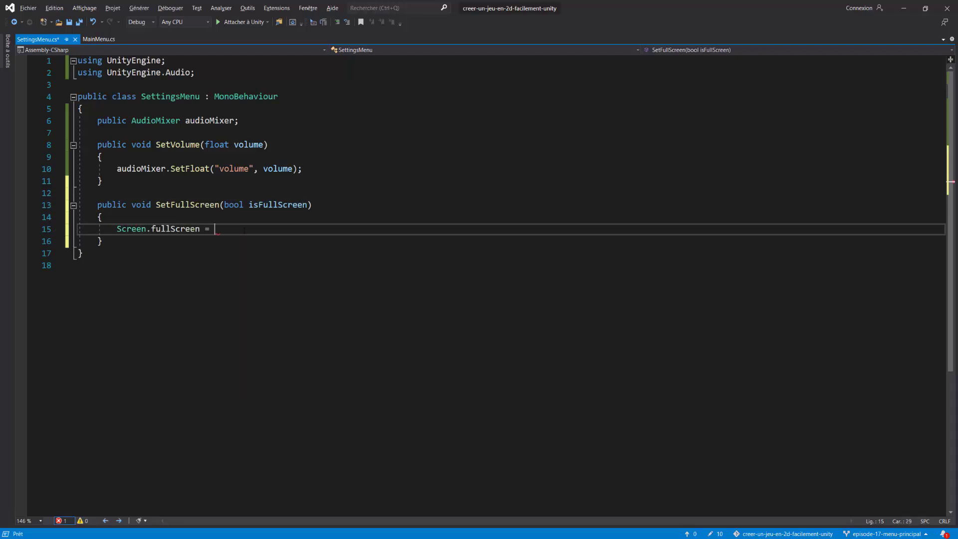
pyautogui.write(' isfull;')
pyautogui.hotkey('ctrl', 's')
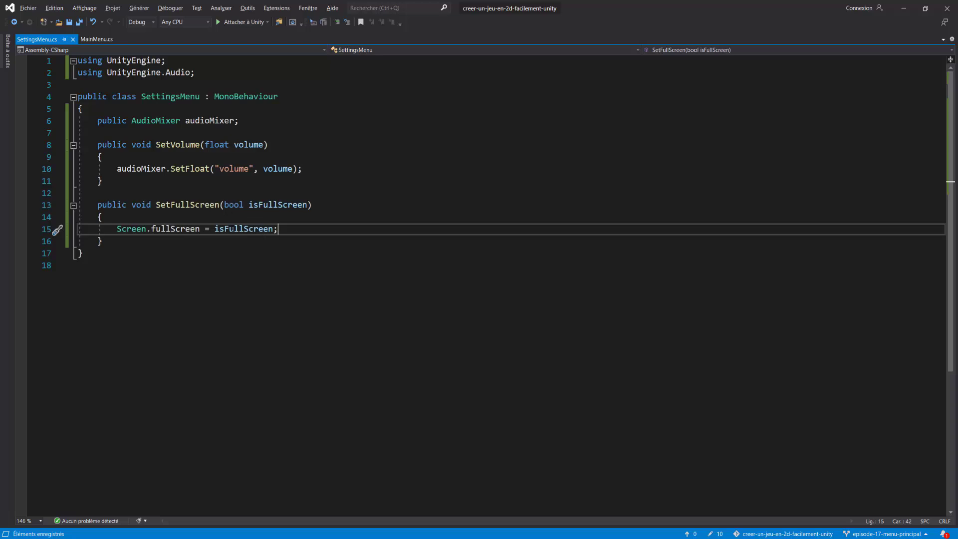
pyautogui.moveTo(102, 181); pyautogui.dragTo(97, 144)
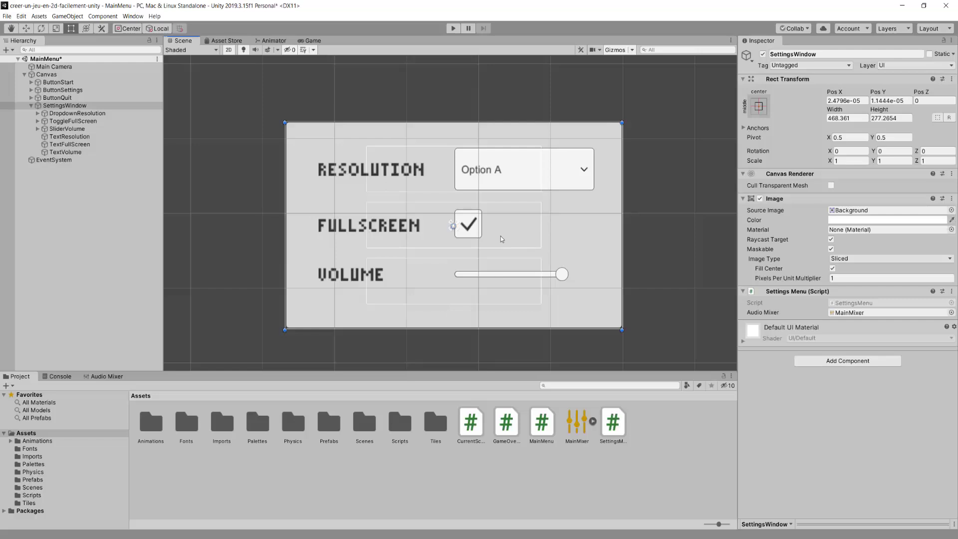
# Step: Add an On Value Changed event on ToggleFullScreen calling SettingsWindow's SettingsMenu.SetFullScreen (dynamic bool)
pyautogui.click(74, 121)
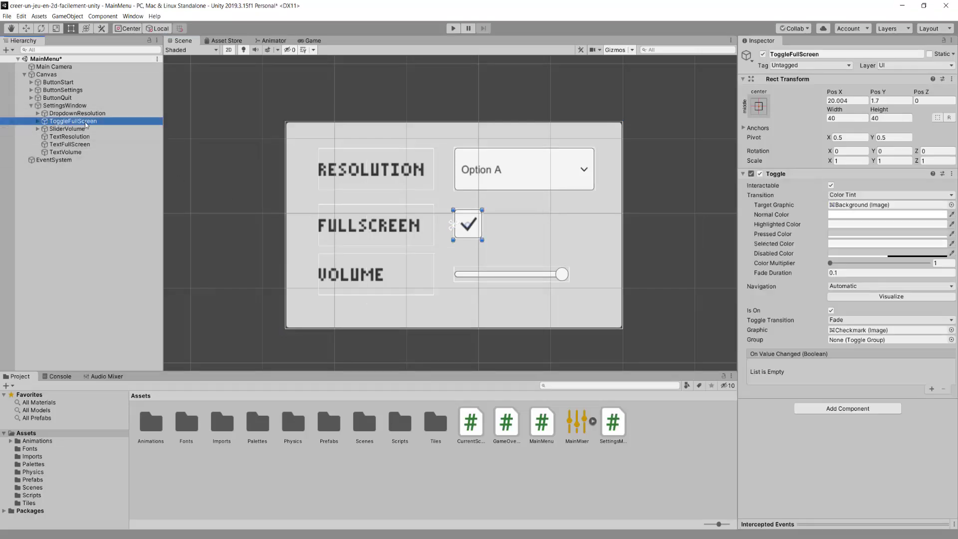
pyautogui.click(930, 389)
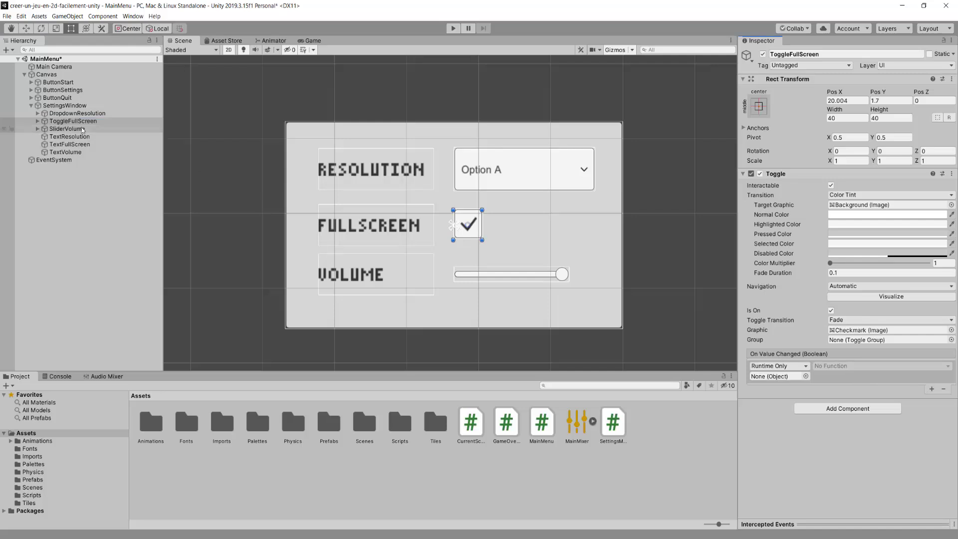
pyautogui.moveTo(64, 105); pyautogui.dragTo(794, 377)
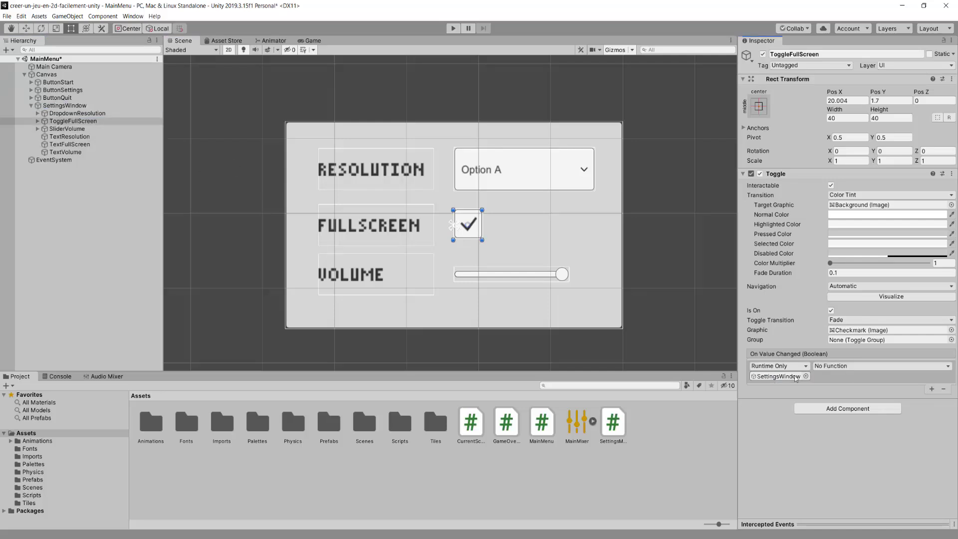
pyautogui.click(858, 366)
pyautogui.moveTo(848, 426)
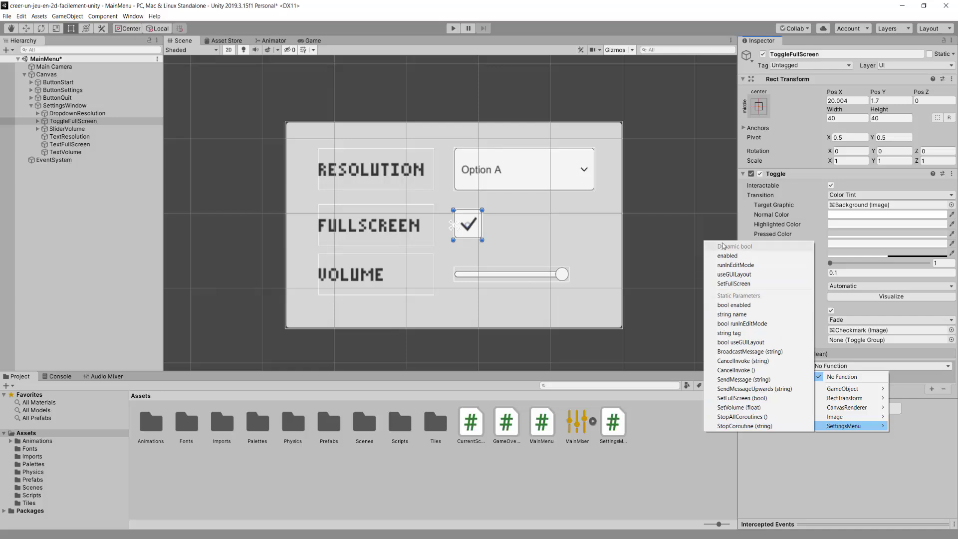
pyautogui.click(734, 283)
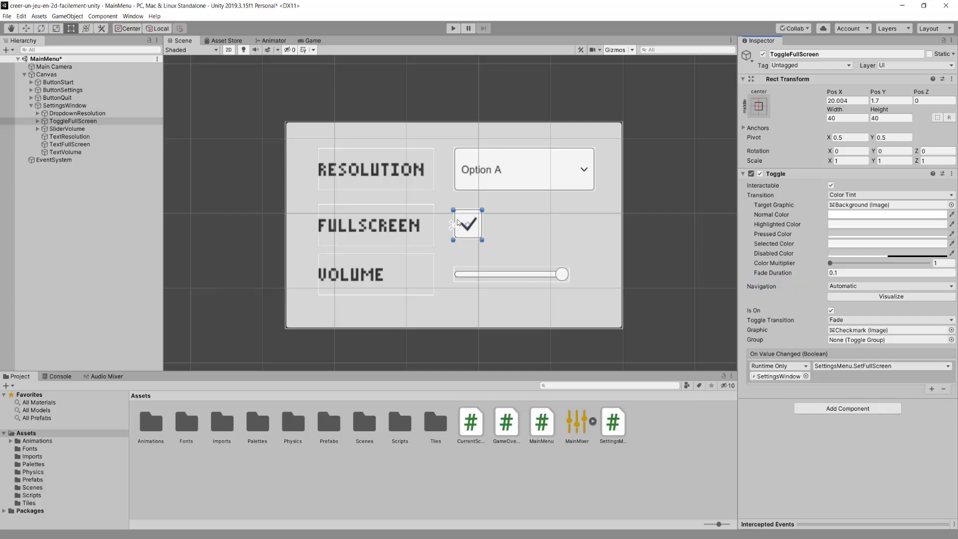
pyautogui.hotkey('alt', 'Tab')
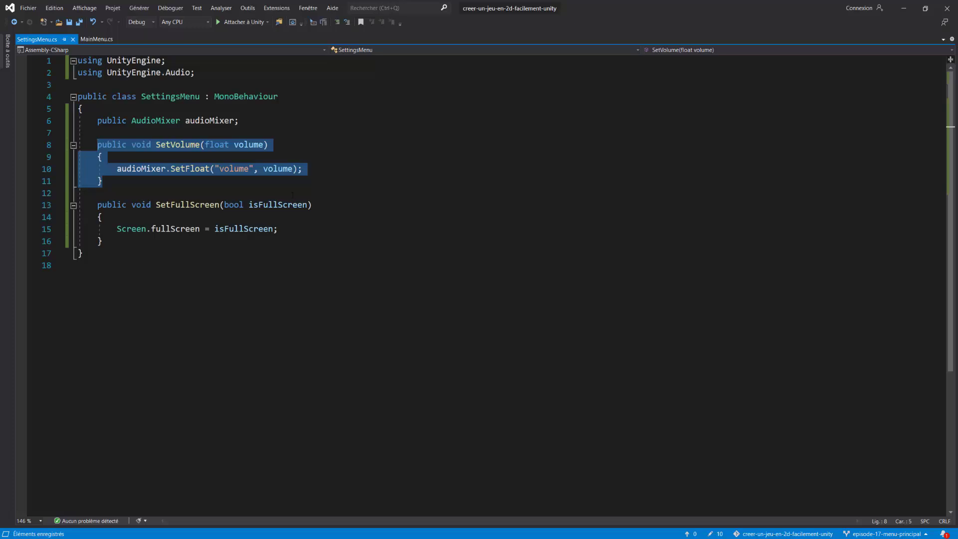
pyautogui.click(292, 195)
pyautogui.click(307, 204)
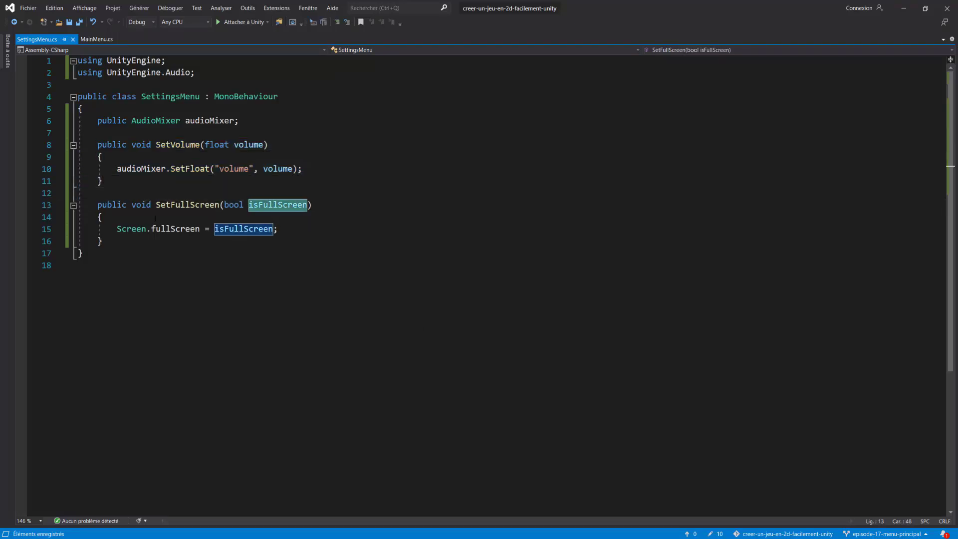
pyautogui.moveTo(117, 229); pyautogui.dragTo(277, 228)
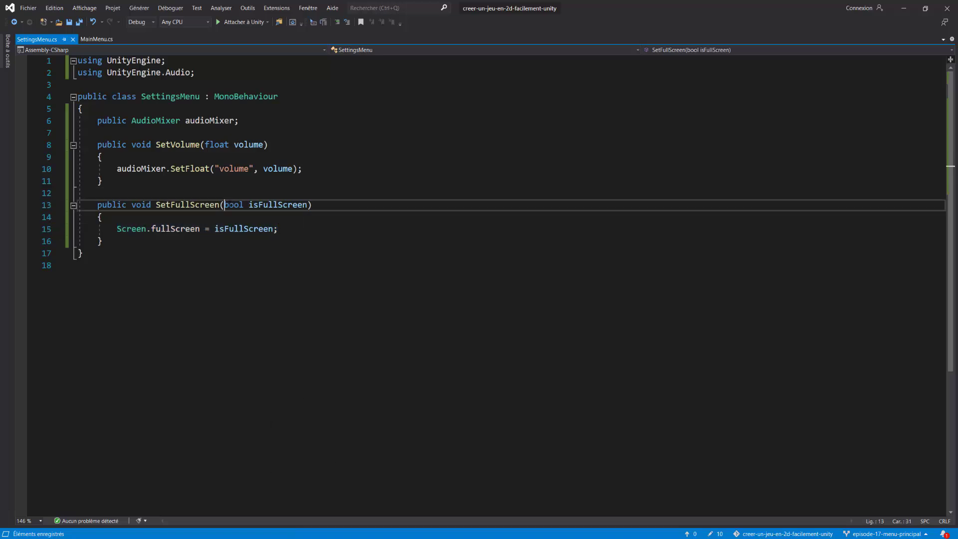
pyautogui.moveTo(224, 205)
pyautogui.mouseDown()
pyautogui.moveTo(308, 204)
pyautogui.moveTo(151, 229)
pyautogui.mouseUp()
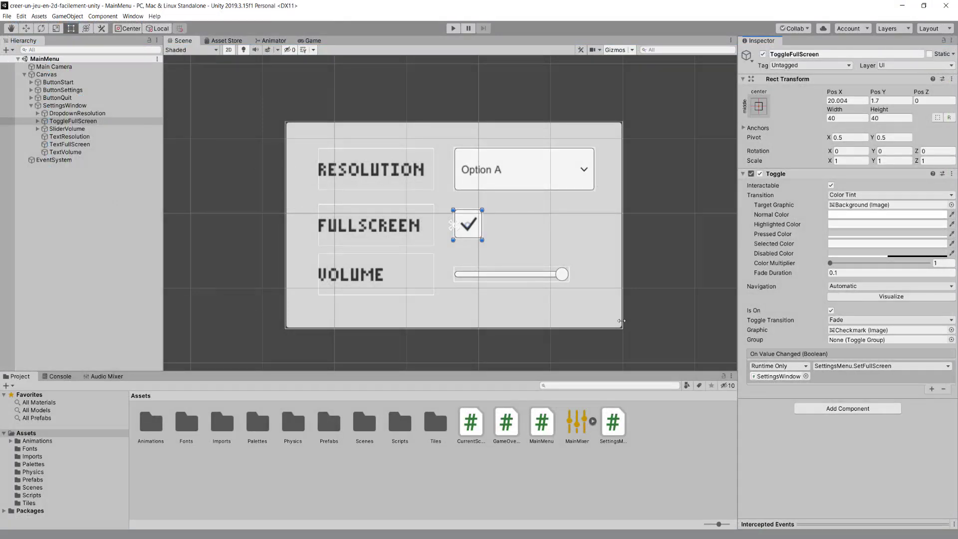
# Step: Run the game and pick Option B, Option C, then Option A from the resolution dropdown
pyautogui.click(453, 28)
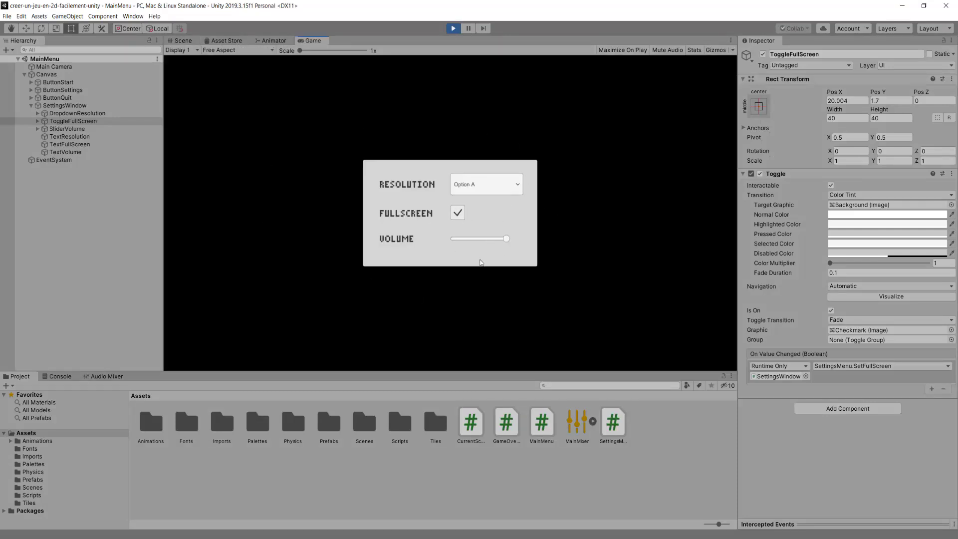
pyautogui.hotkey('ctrl', 'p')
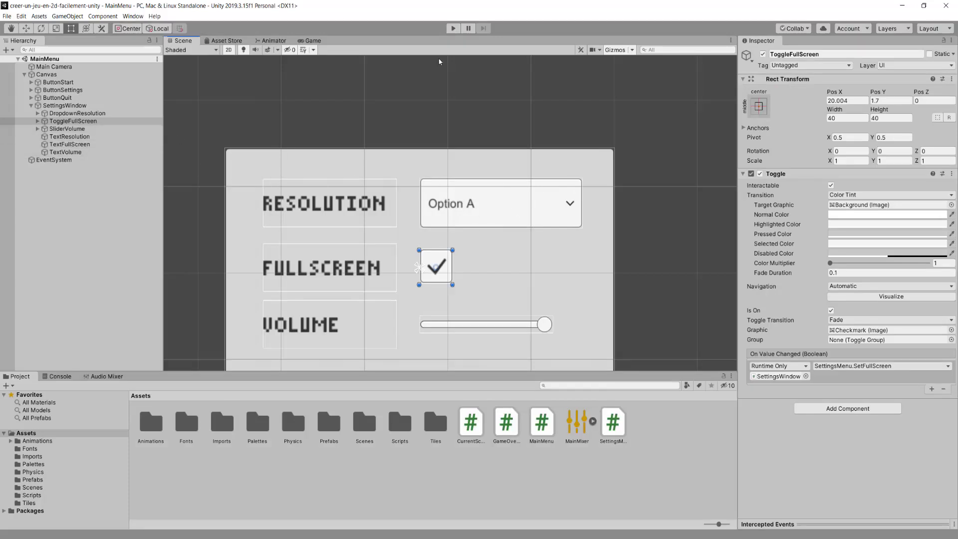
pyautogui.click(454, 29)
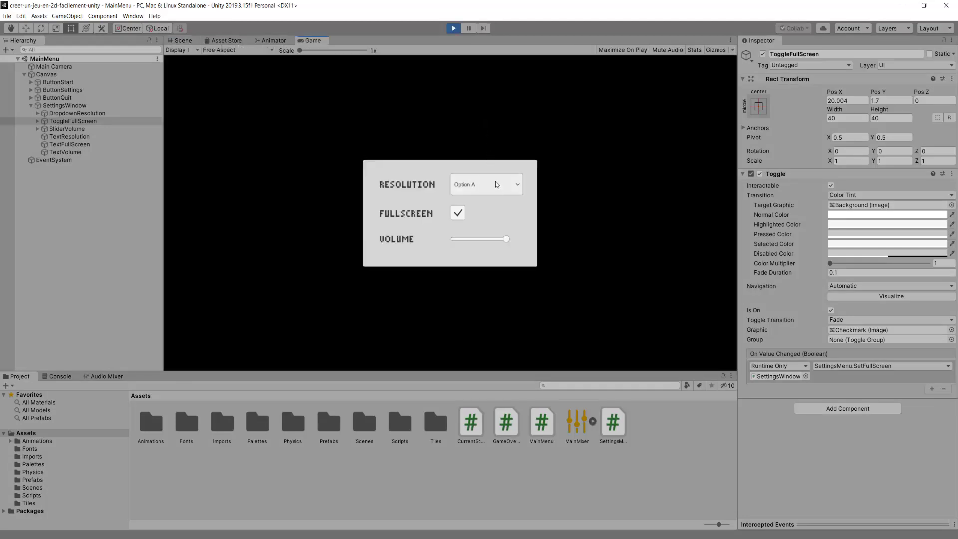
pyautogui.click(493, 183)
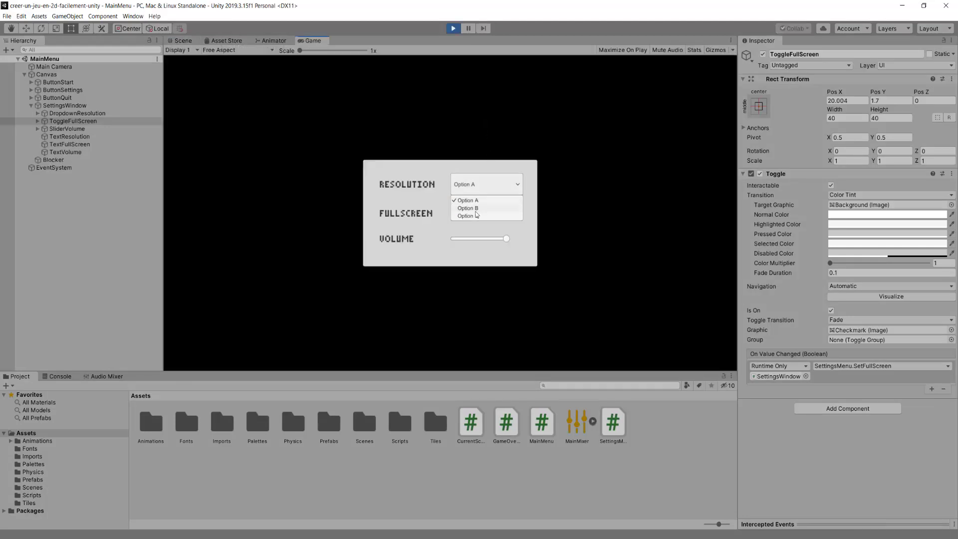
pyautogui.click(467, 208)
pyautogui.click(478, 185)
pyautogui.click(475, 216)
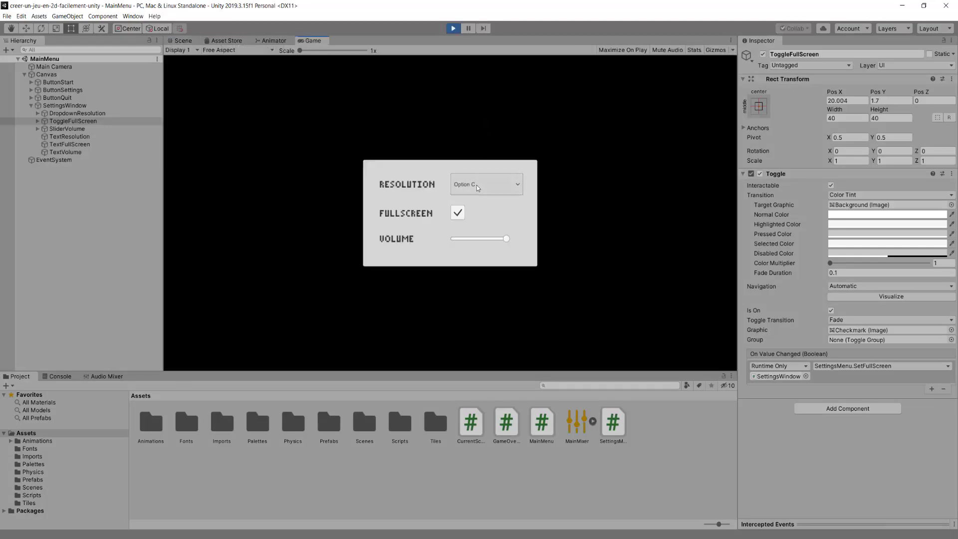
pyautogui.click(477, 185)
pyautogui.click(477, 200)
pyautogui.click(477, 188)
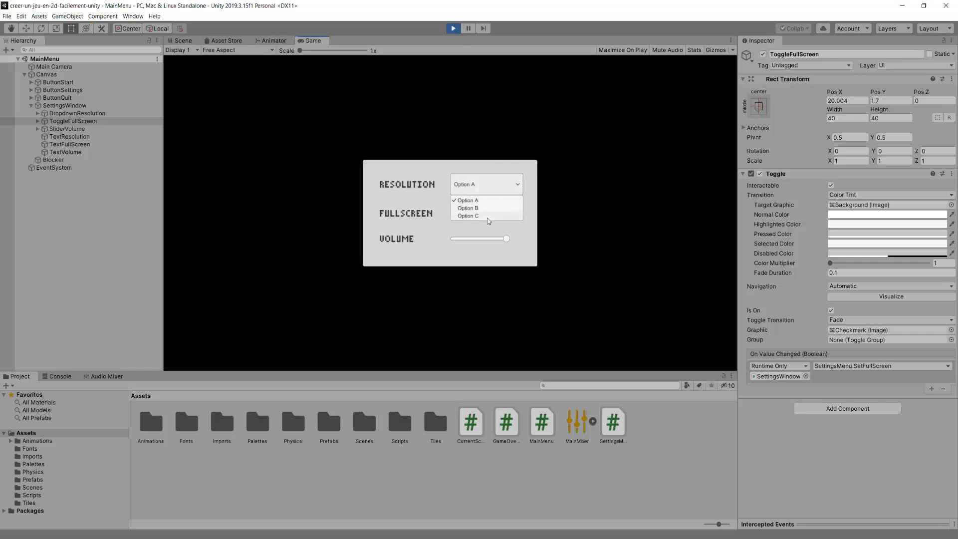
pyautogui.click(489, 221)
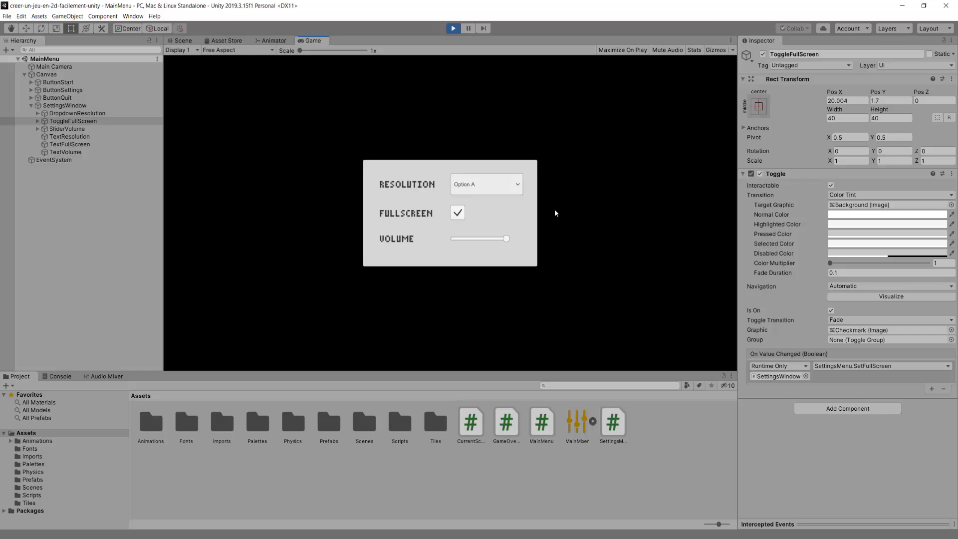
# Step: Reopen the resolution dropdown, then exit Play mode and scroll back to the script
pyautogui.click(512, 186)
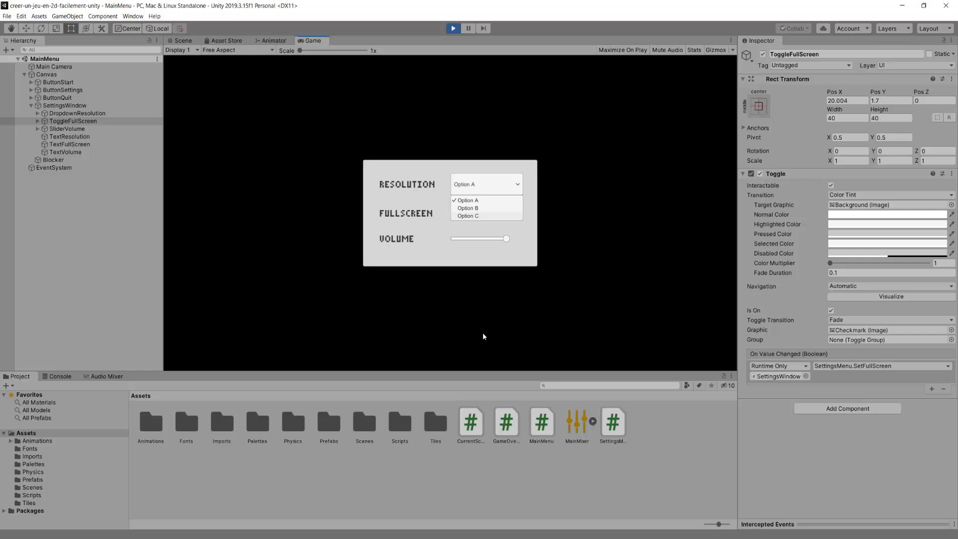
pyautogui.click(452, 29)
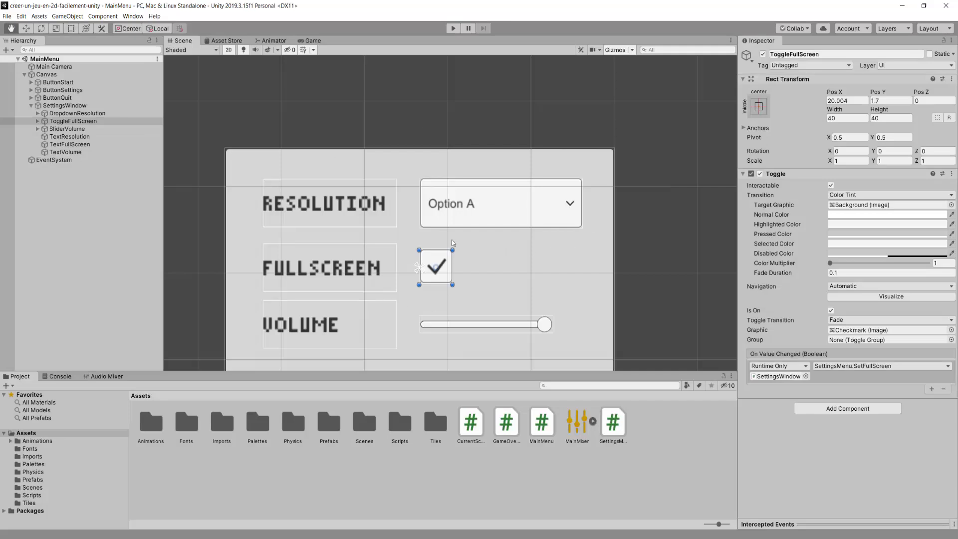
pyautogui.scroll(-3, 451, 240)
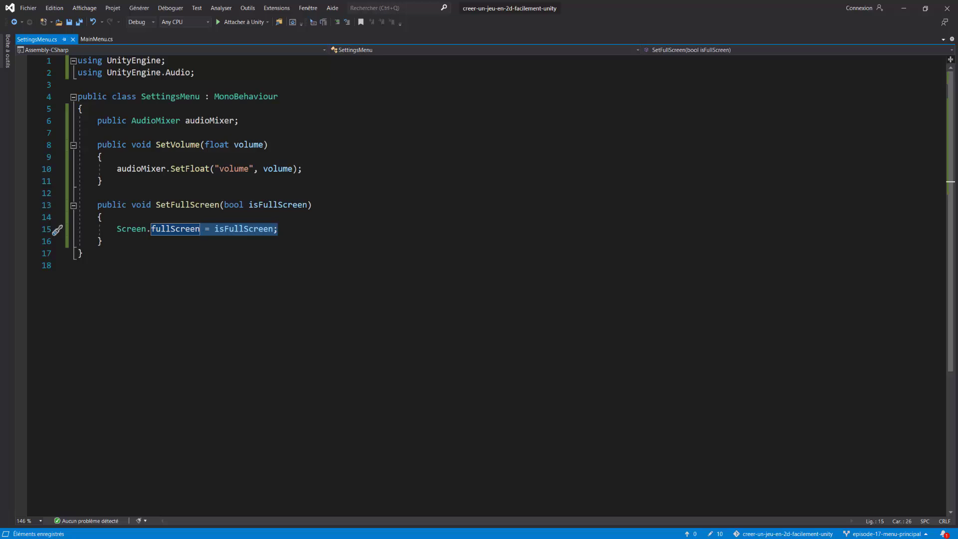
# Step: Add a public void Start() method below the audioMixer field
pyautogui.click(127, 135)
pyautogui.press('Return')
pyautogui.press('Return')
pyautogui.press('Up')
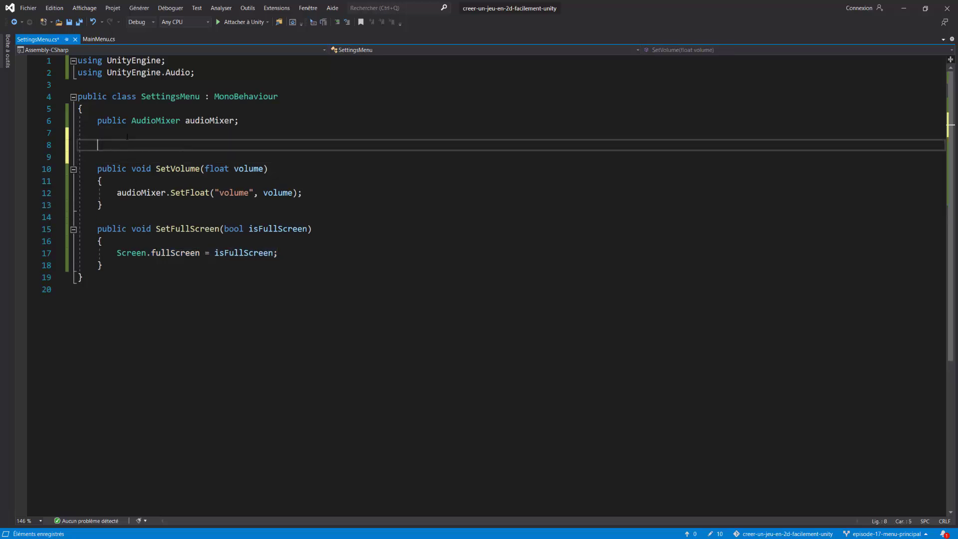
pyautogui.write('public void ')
pyautogui.write('St')
pyautogui.press('Tab')
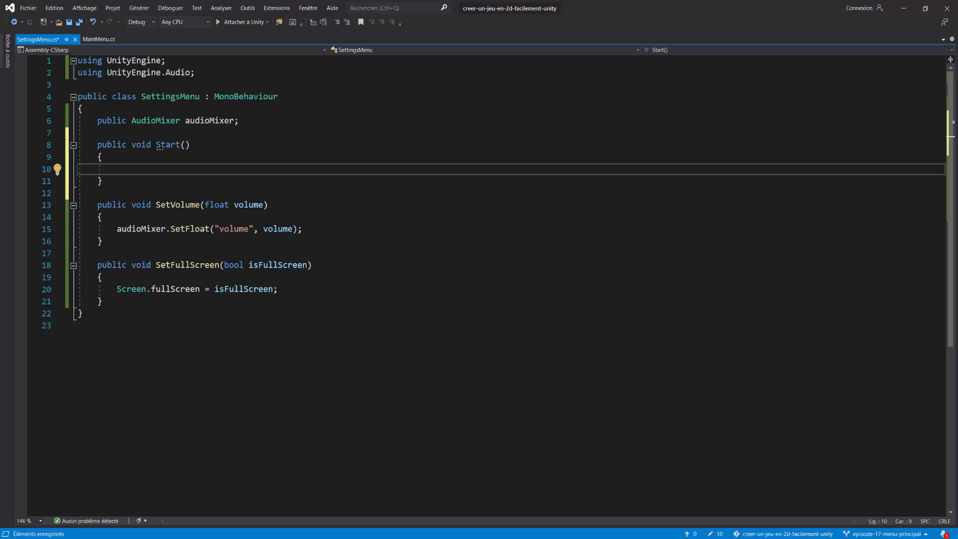
# Step: Declare a Resolution[] resolutions; field above Start
pyautogui.click(162, 134)
pyautogui.press('Return')
pyautogui.press('Return')
pyautogui.press('Up')
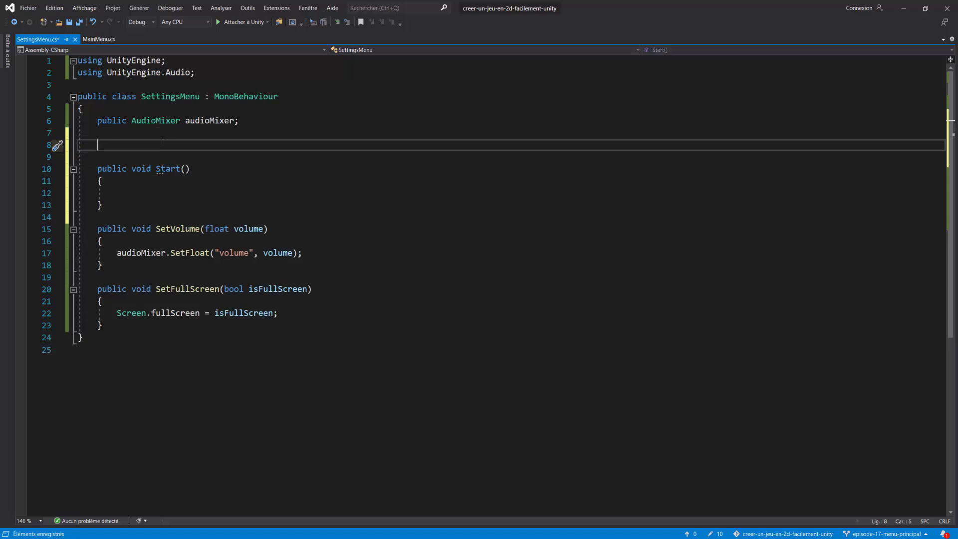
pyautogui.write('Resolutio')
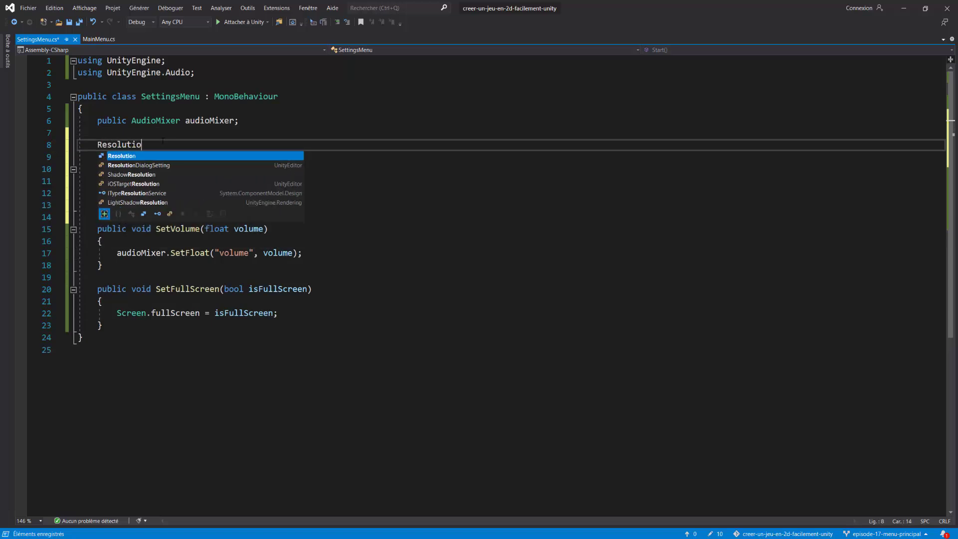
pyautogui.write('n[]')
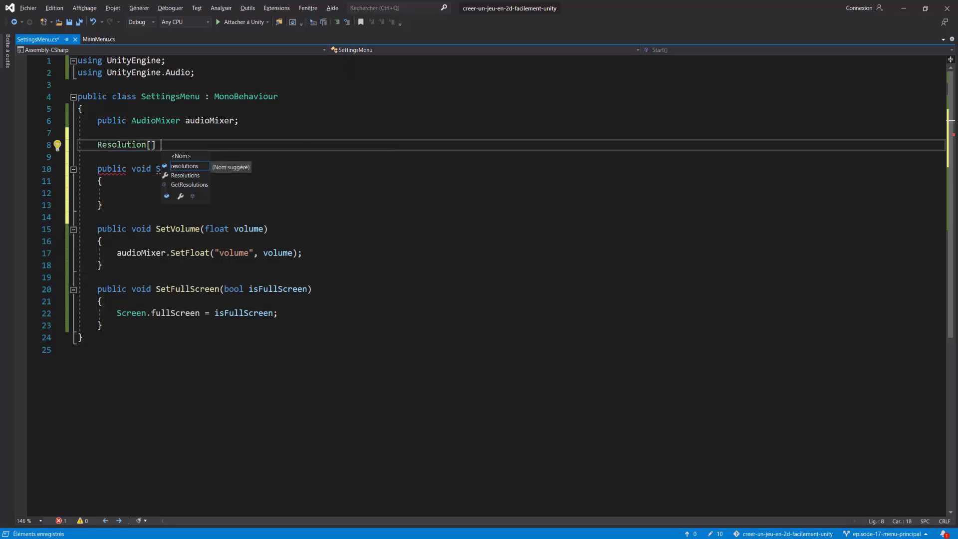
pyautogui.write(' resolutions')
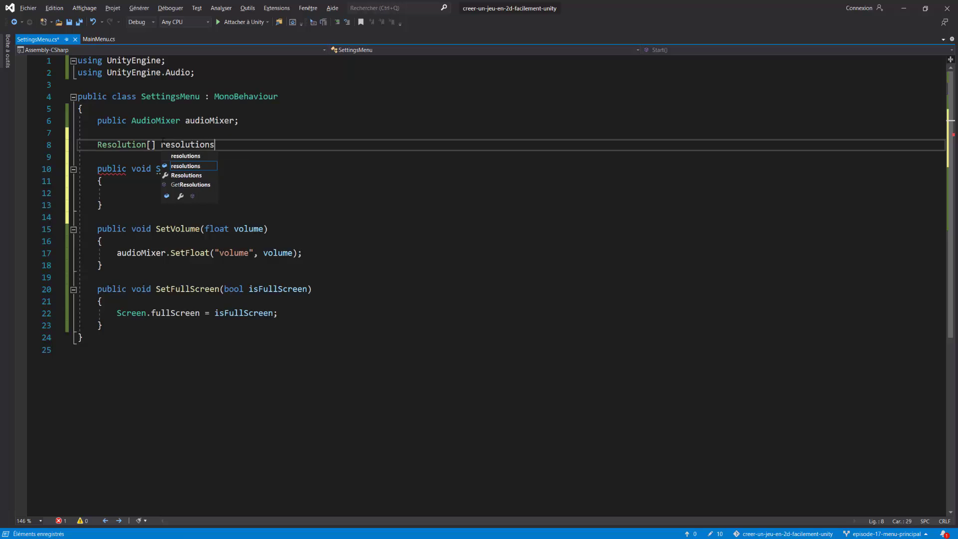
pyautogui.write(';')
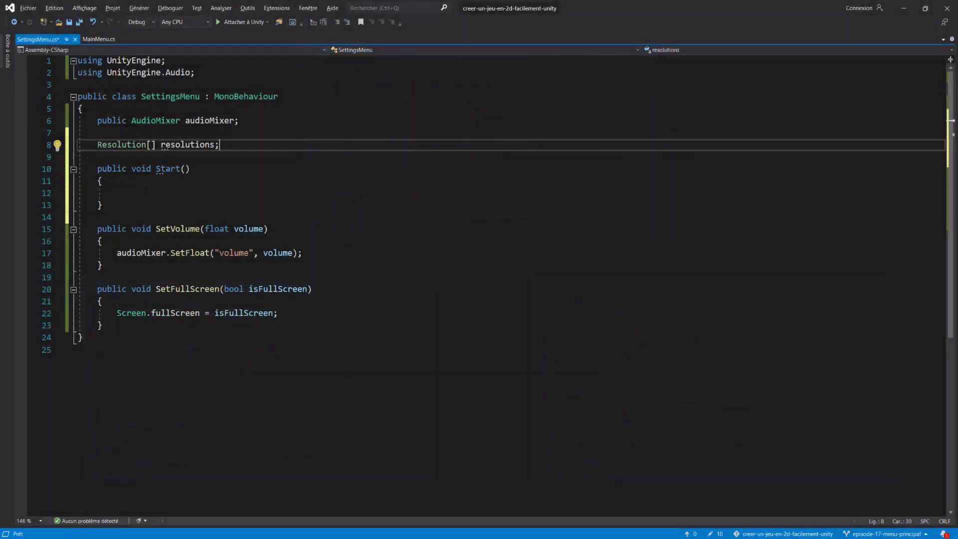
# Step: Inside Start, write resolutions = Screen.resolutions; and save the script
pyautogui.click(191, 194)
pyautogui.write('reso')
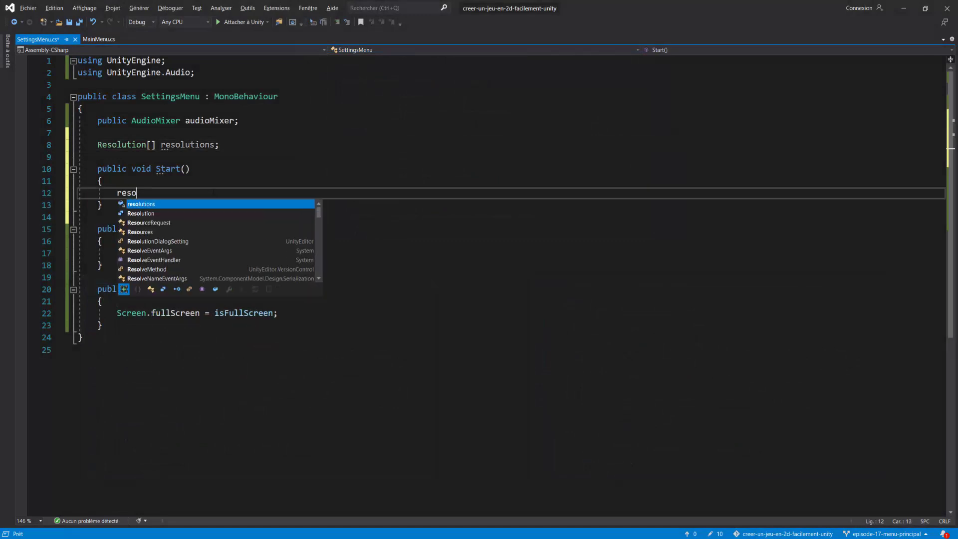
pyautogui.press('Tab')
pyautogui.write('= ')
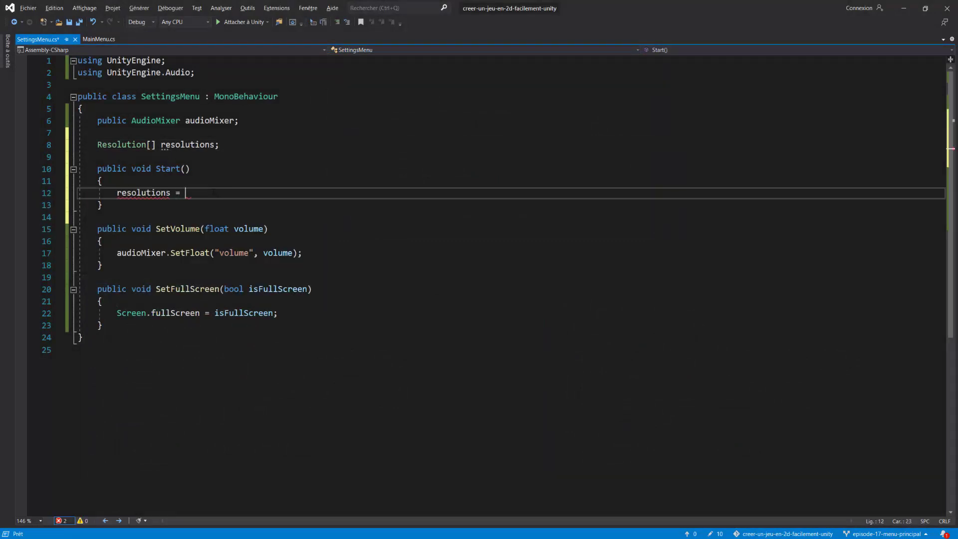
pyautogui.write('Screen')
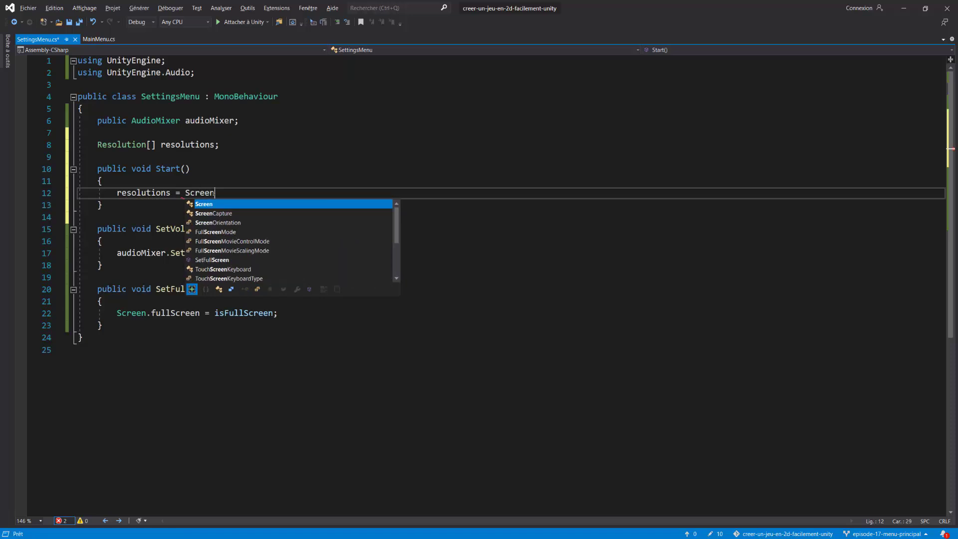
pyautogui.press('Escape')
pyautogui.write('.reso')
pyautogui.press('Tab')
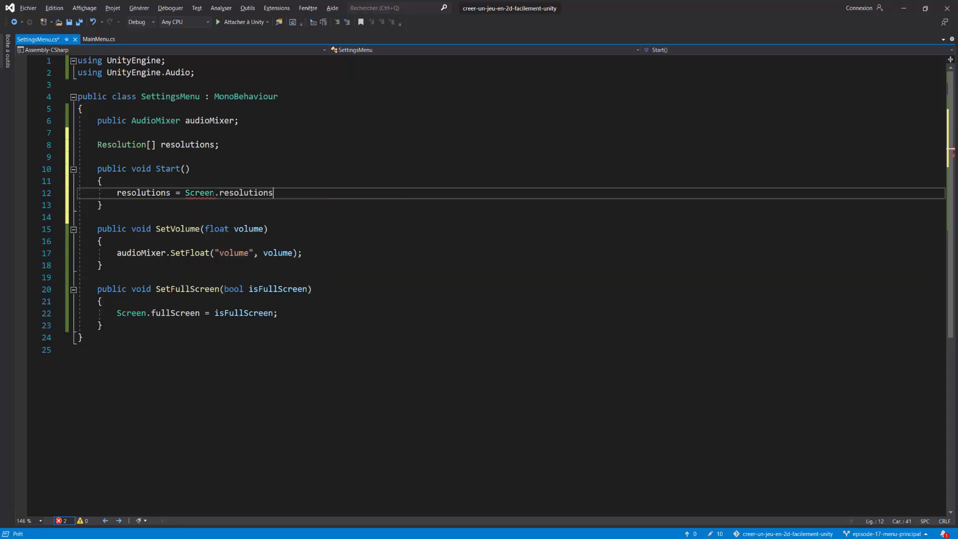
pyautogui.write(';')
pyautogui.hotkey('ctrl', 's')
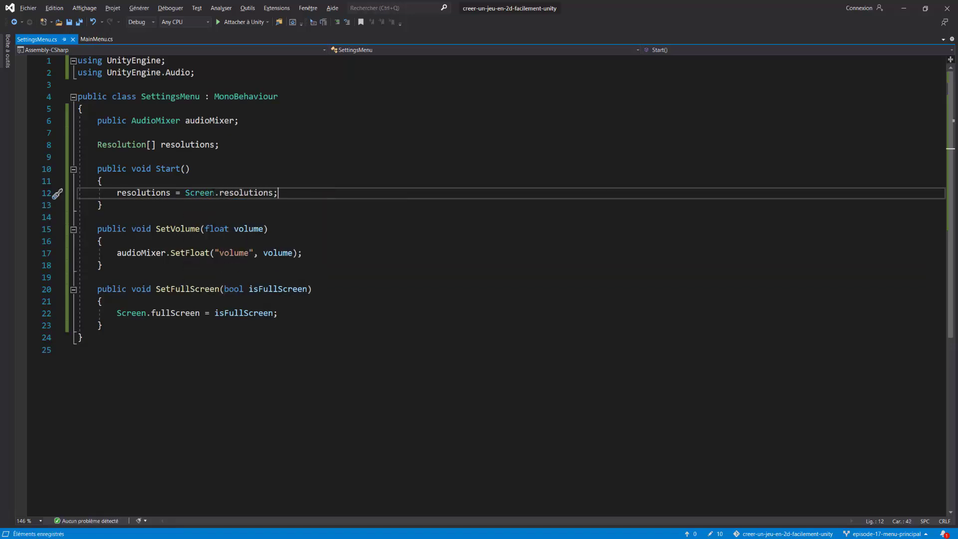
pyautogui.hotkey('ctrl', 'z')
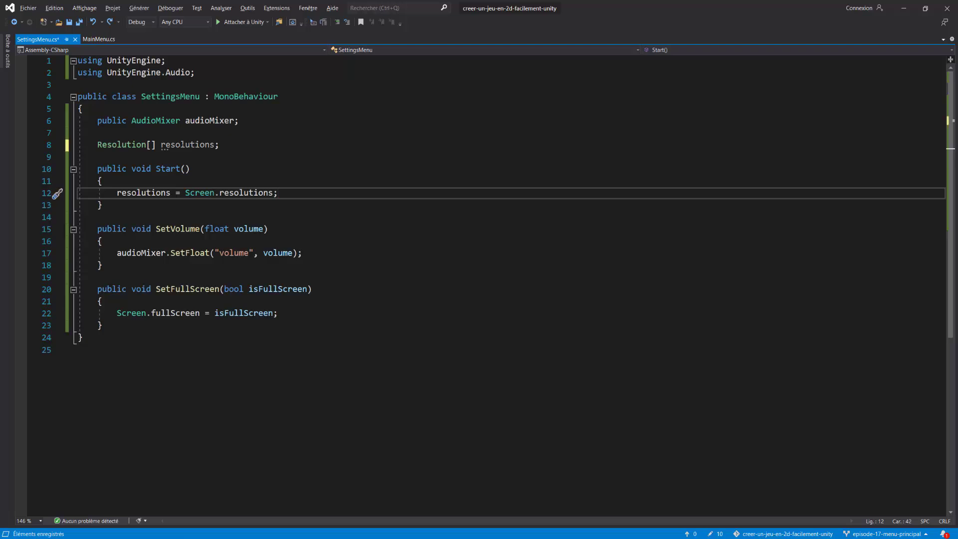
# Step: Back in Unity, play the game, open the resolution dropdown, then stop playing
pyautogui.click(98, 144)
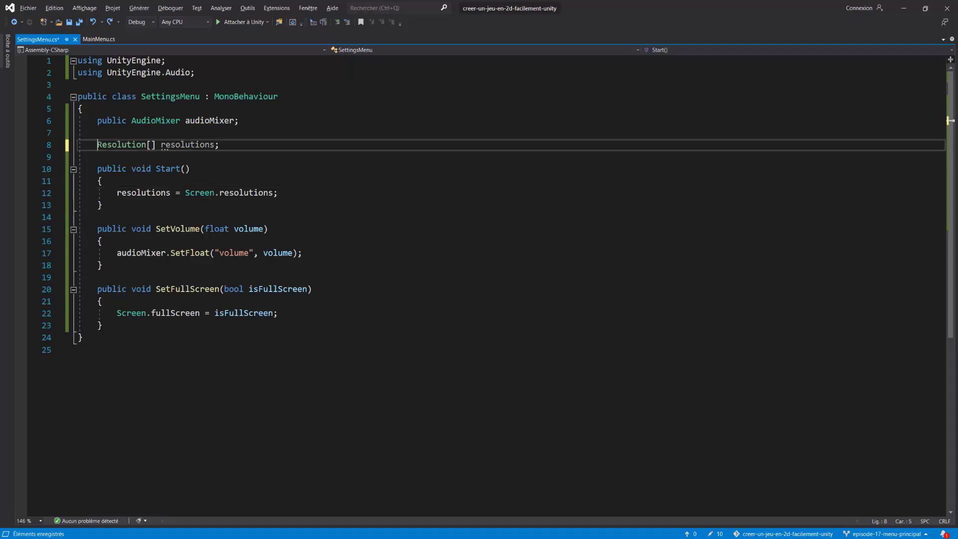
pyautogui.hotkey('alt', 'Tab')
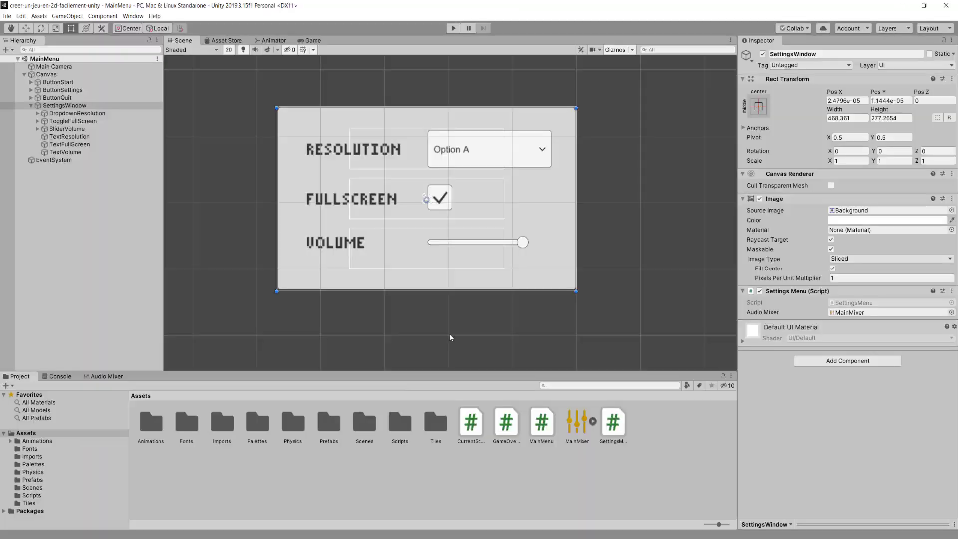
pyautogui.moveTo(508, 158); pyautogui.dragTo(501, 184, button='middle')
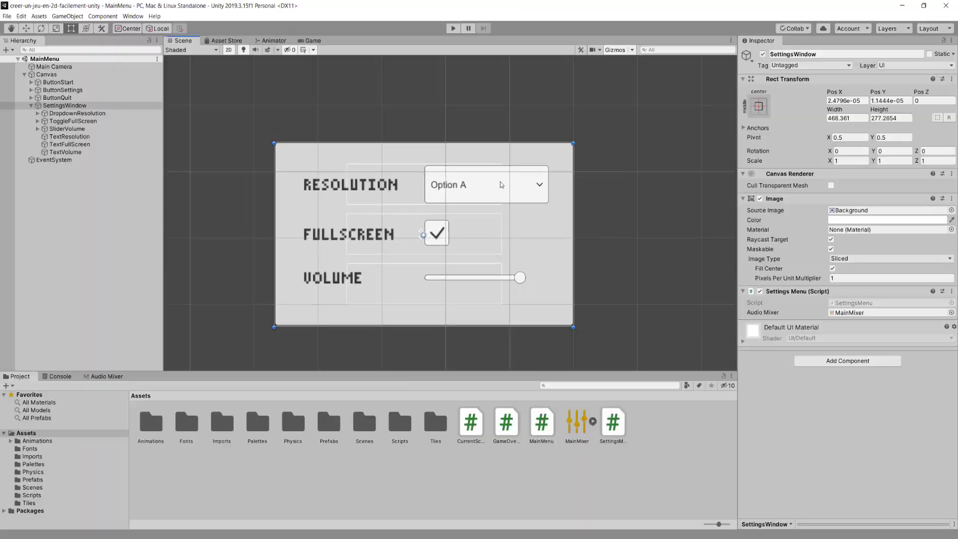
pyautogui.click(457, 29)
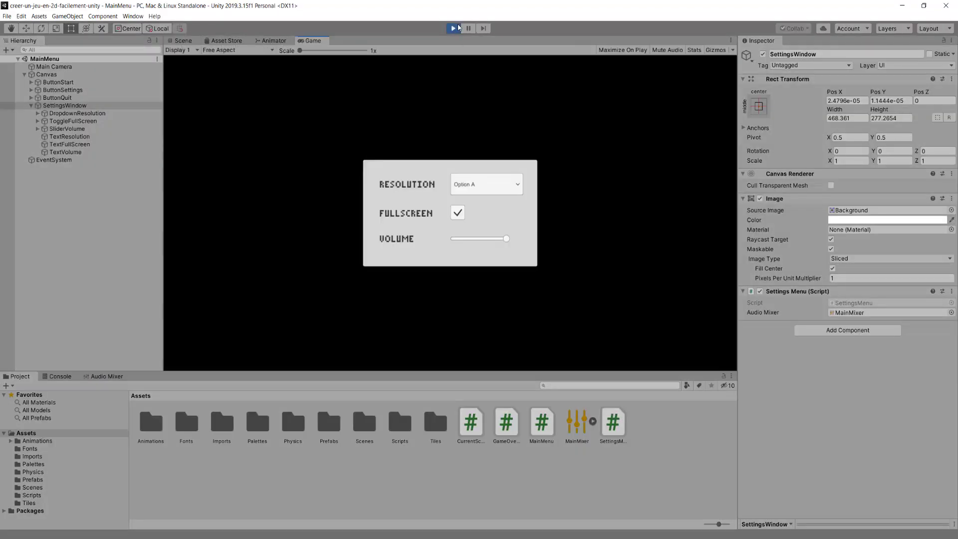
pyautogui.click(469, 186)
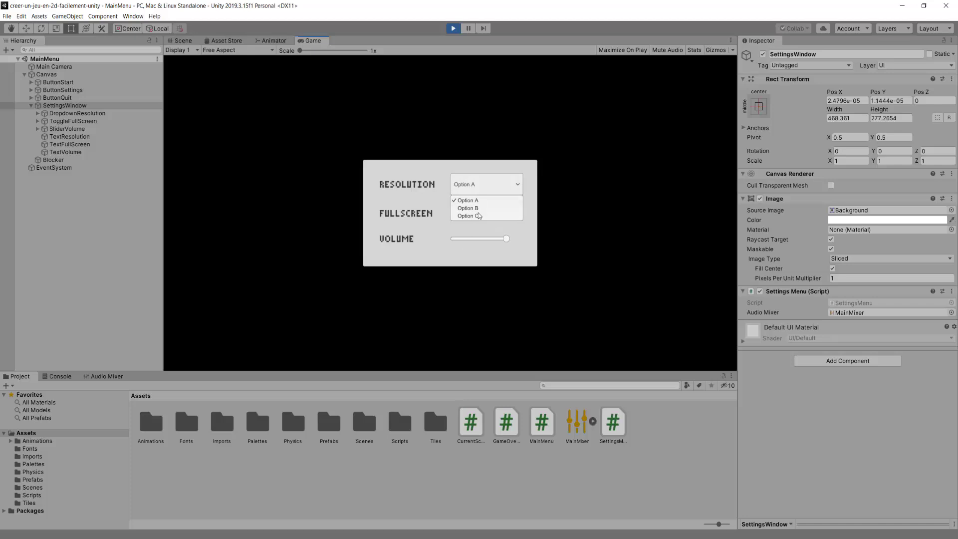
pyautogui.click(453, 27)
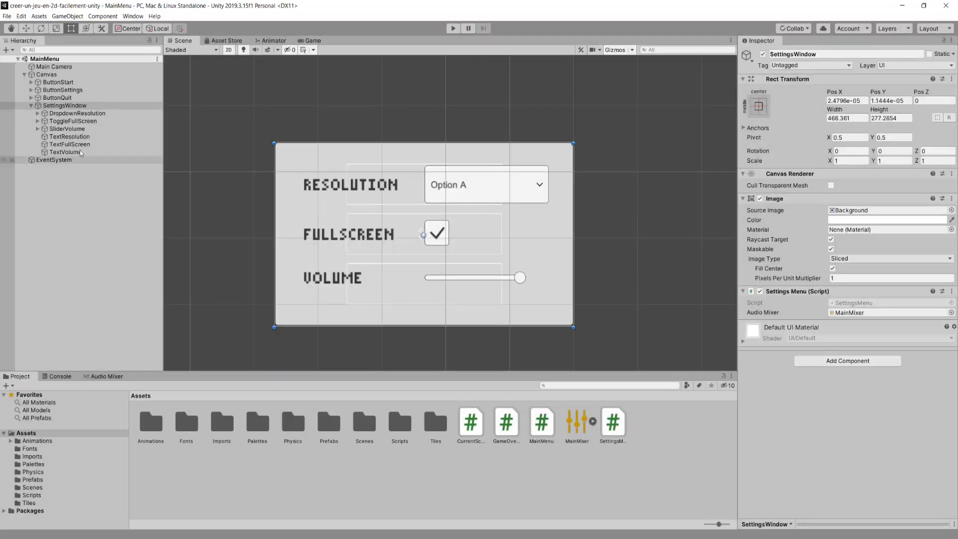
# Step: Select DropdownResolution and inspect its Option A, B and C entries in the Inspector
pyautogui.click(74, 114)
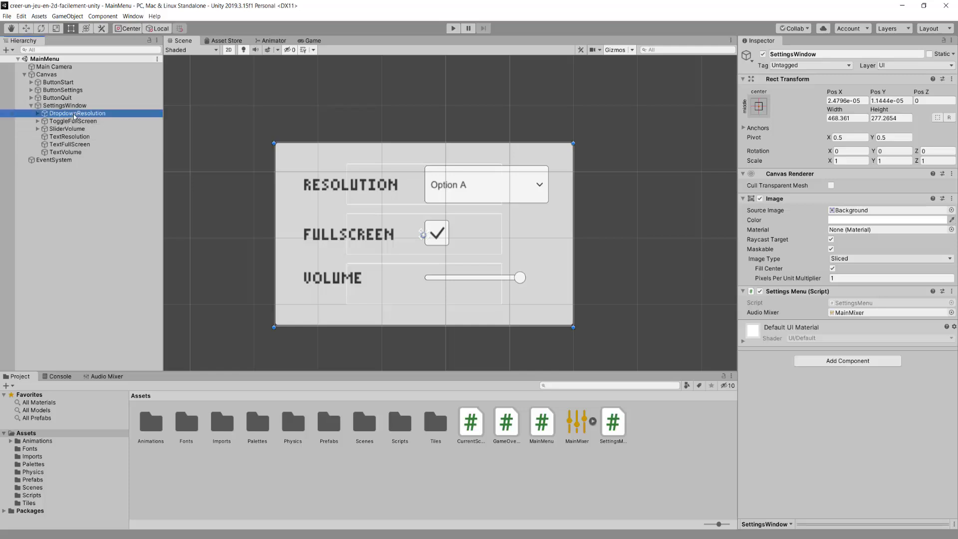
pyautogui.scroll(-3, 779, 329)
pyautogui.scroll(-3, 779, 328)
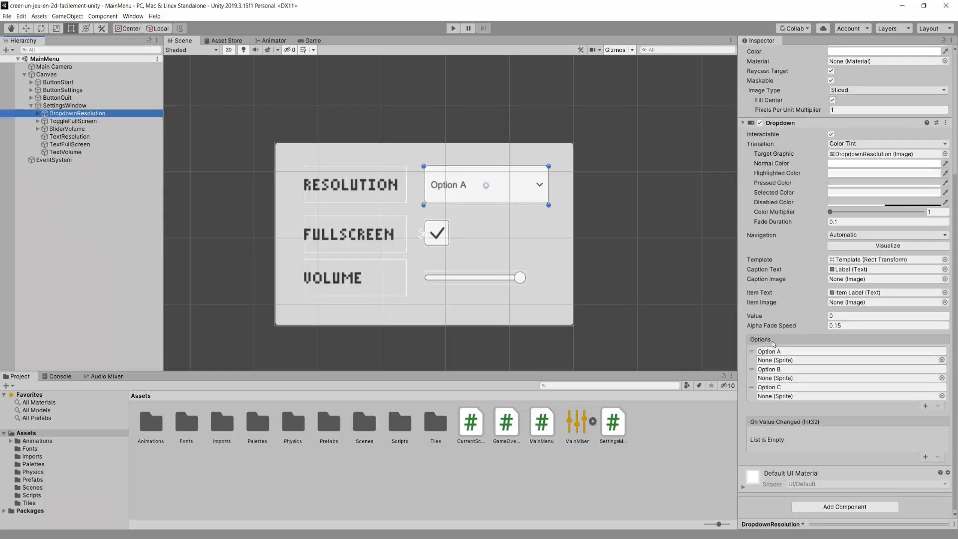
pyautogui.click(773, 344)
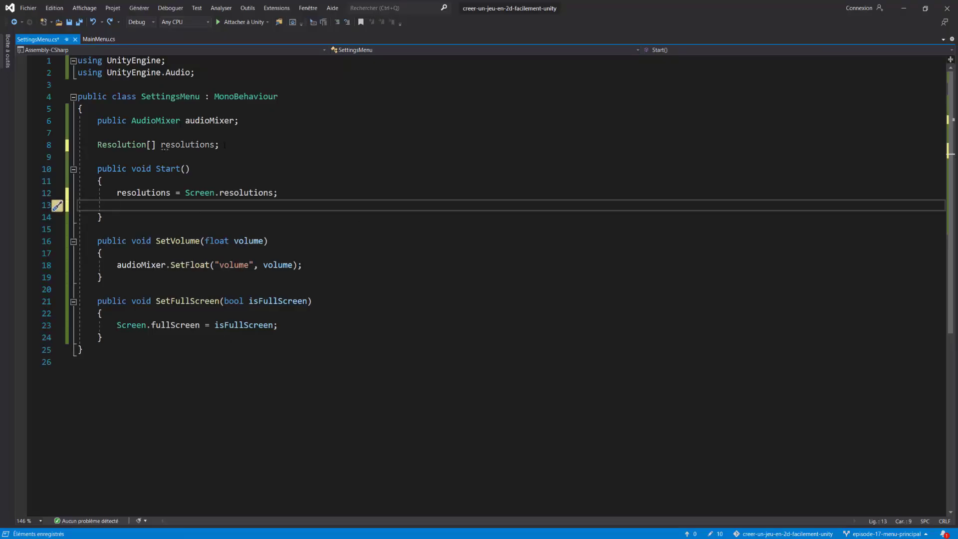
# Step: Add a public Dropdown resolutionDropdown; field, importing UnityEngine.UI
pyautogui.click(225, 145)
pyautogui.hotkey('ctrl', 'Return')
pyautogui.hotkey('ctrl', 'Return')
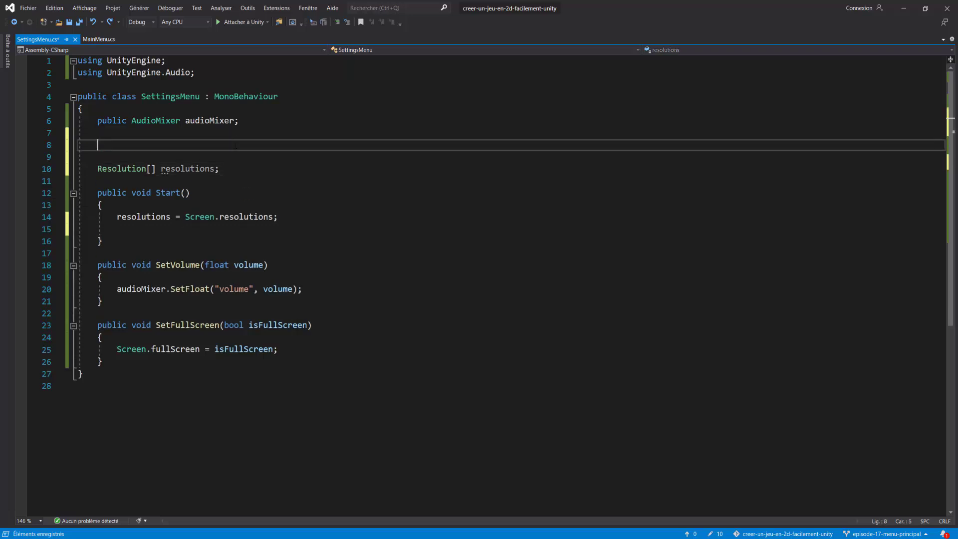
pyautogui.write('public Dropd')
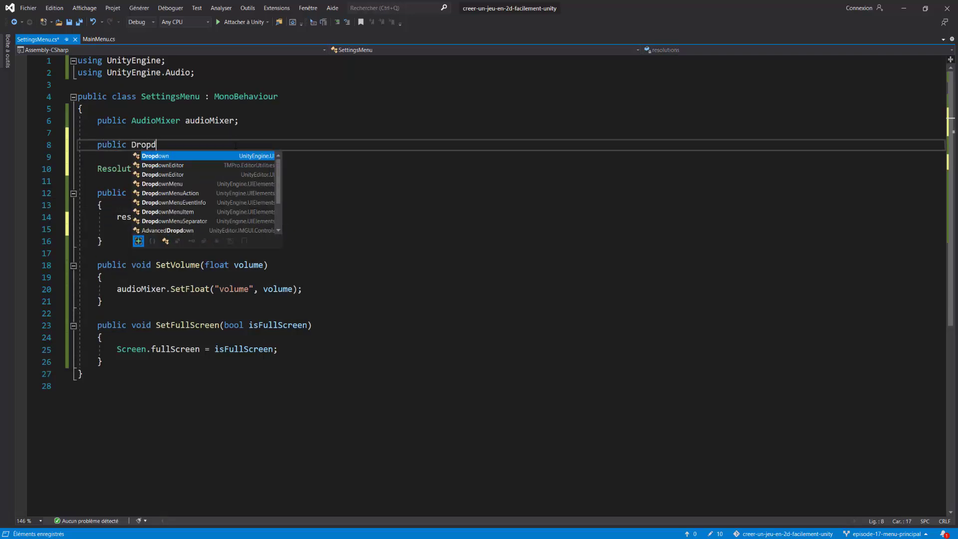
pyautogui.write('own')
pyautogui.press('space')
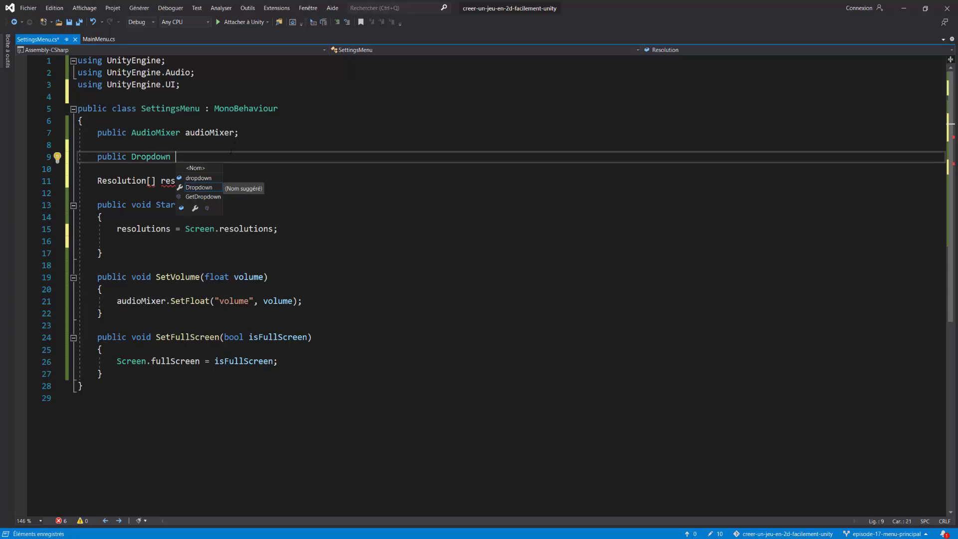
pyautogui.moveTo(180, 84); pyautogui.dragTo(78, 85)
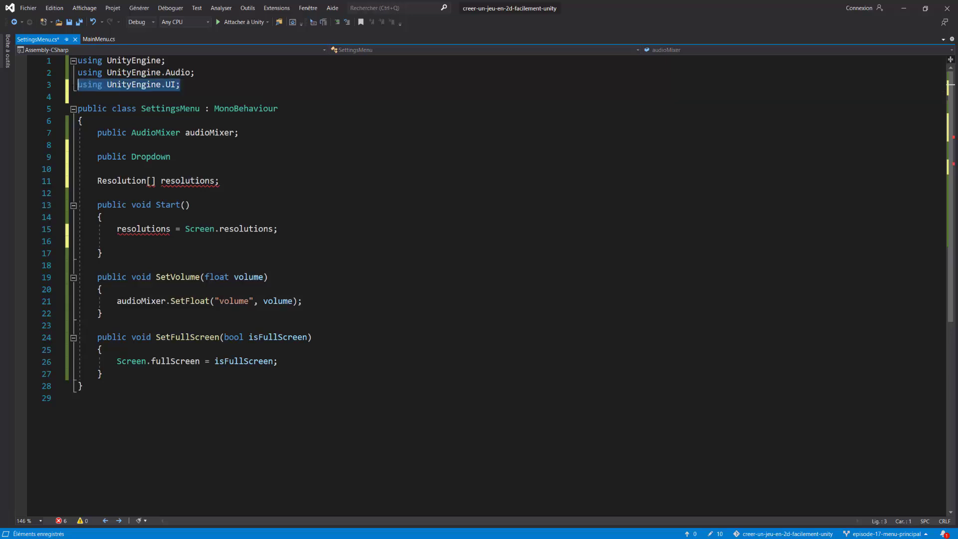
pyautogui.click(180, 156)
pyautogui.write('r')
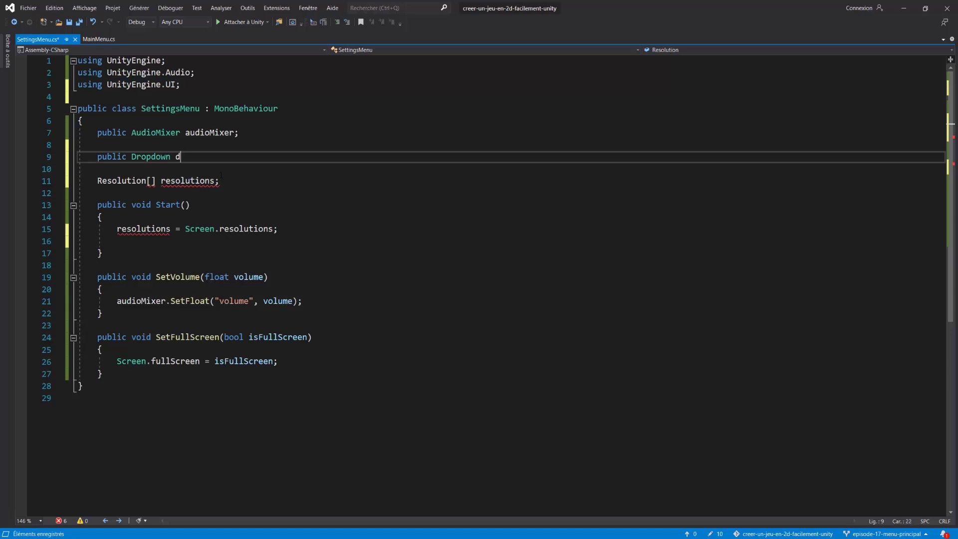
pyautogui.write('esoluti')
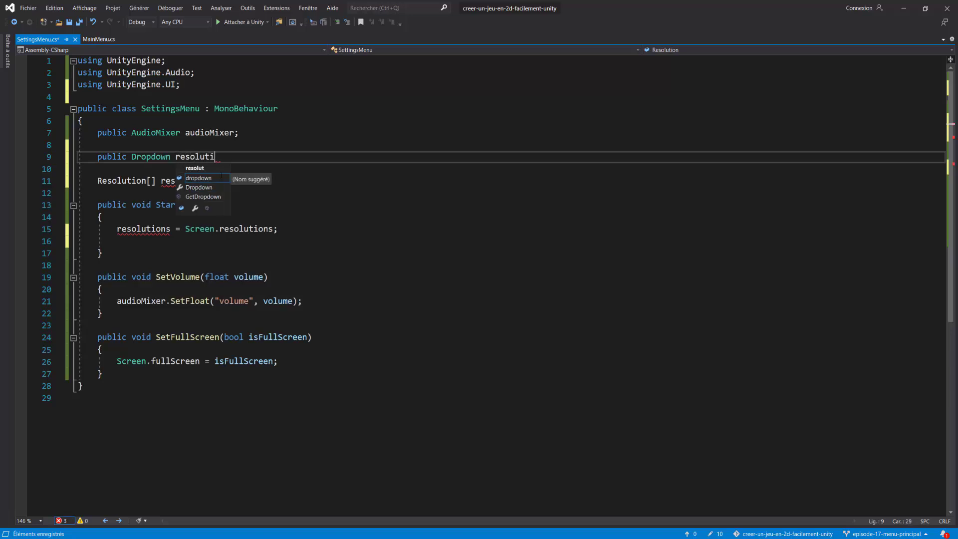
pyautogui.write('onDropdown,')
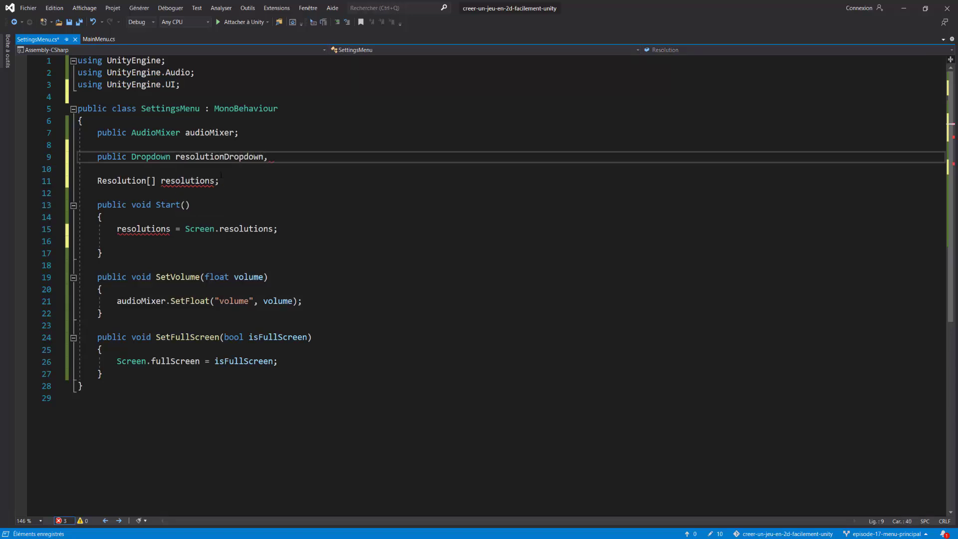
pyautogui.press('BackSpace')
pyautogui.write(';')
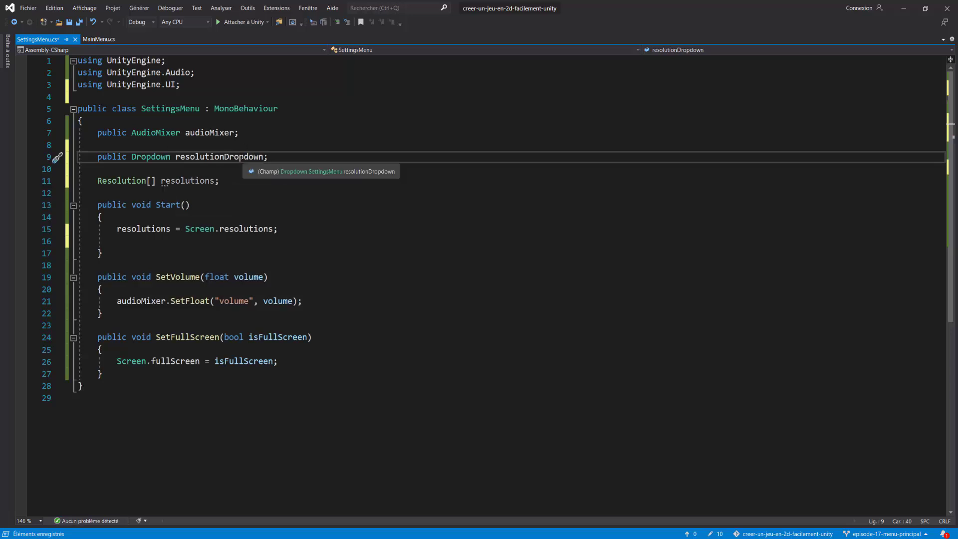
# Step: Call resolutionDropdown.ClearOptions(); at the start of Start()
pyautogui.doubleClick(219, 156)
pyautogui.hotkey('ctrl', 'c')
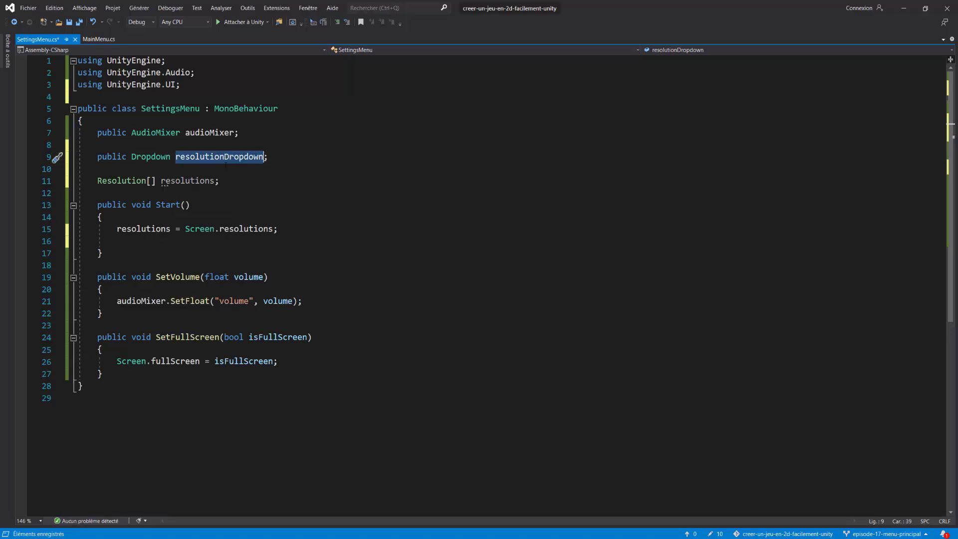
pyautogui.click(160, 241)
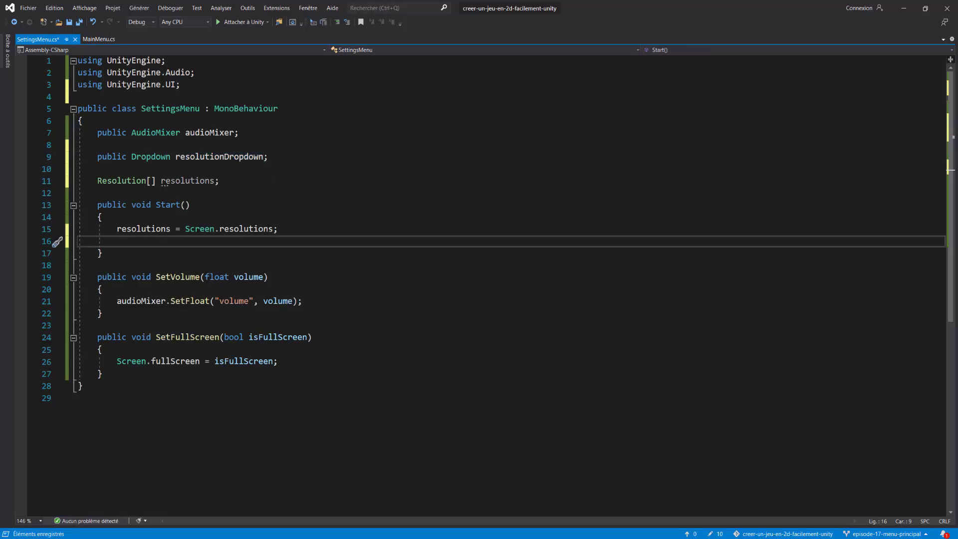
pyautogui.hotkey('ctrl', 'v')
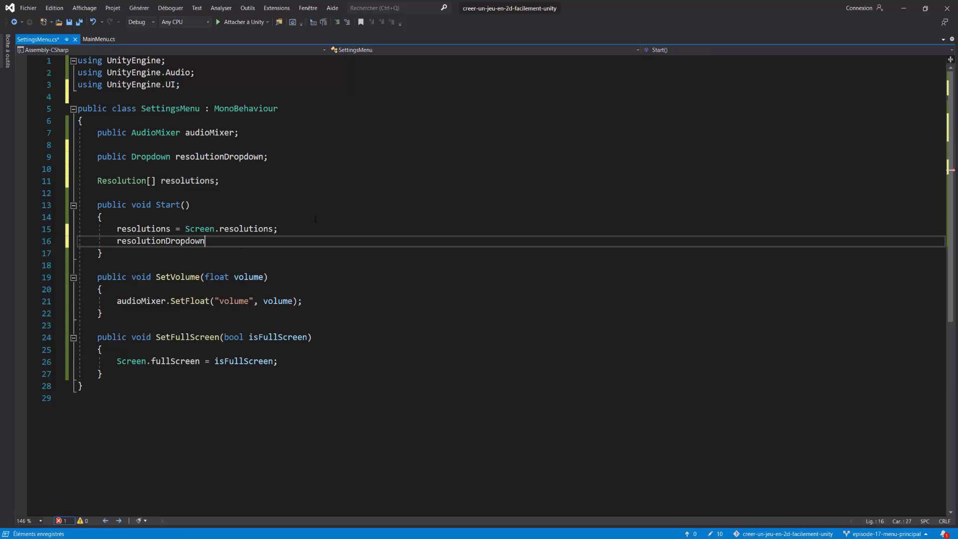
pyautogui.write('.Clear')
pyautogui.press('Tab')
pyautogui.write('();')
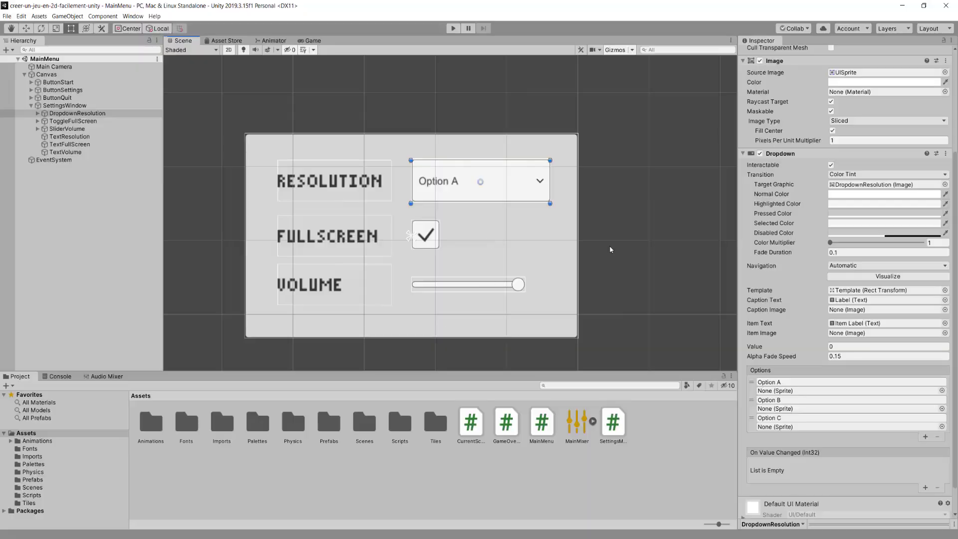
# Step: Assign DropdownResolution to SettingsWindow's Resolution Dropdown field and confirm in Play mode its list is empty
pyautogui.click(64, 106)
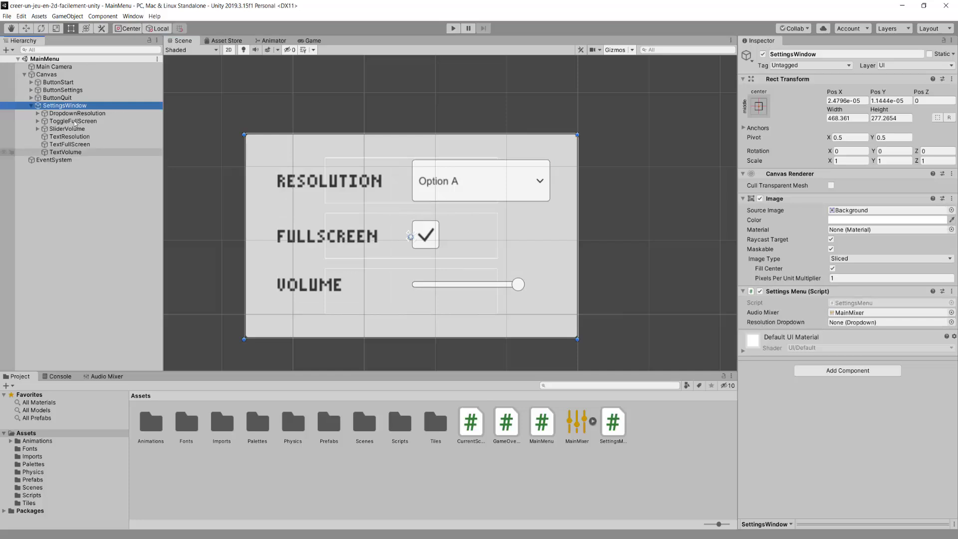
pyautogui.moveTo(78, 113)
pyautogui.mouseDown()
pyautogui.moveTo(432, 185)
pyautogui.moveTo(888, 322)
pyautogui.mouseUp()
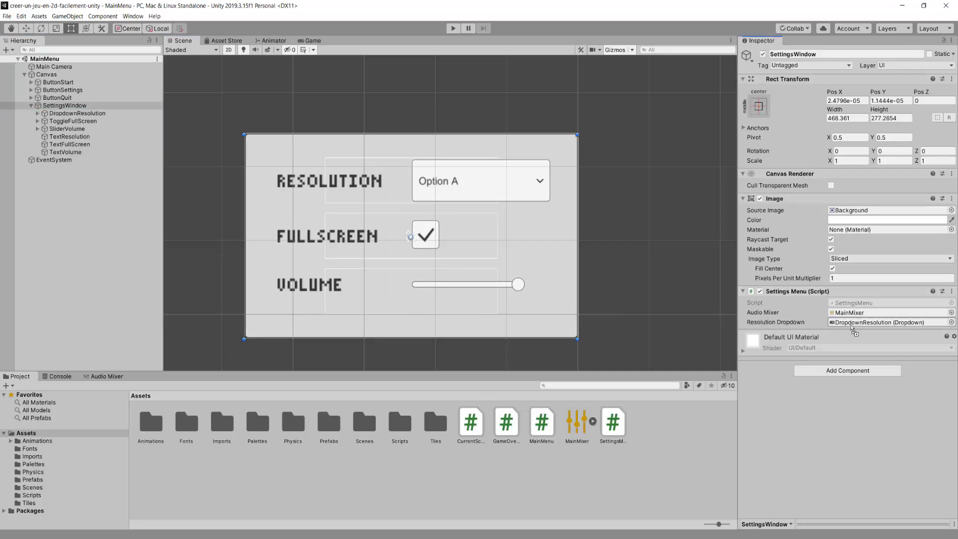
pyautogui.click(452, 28)
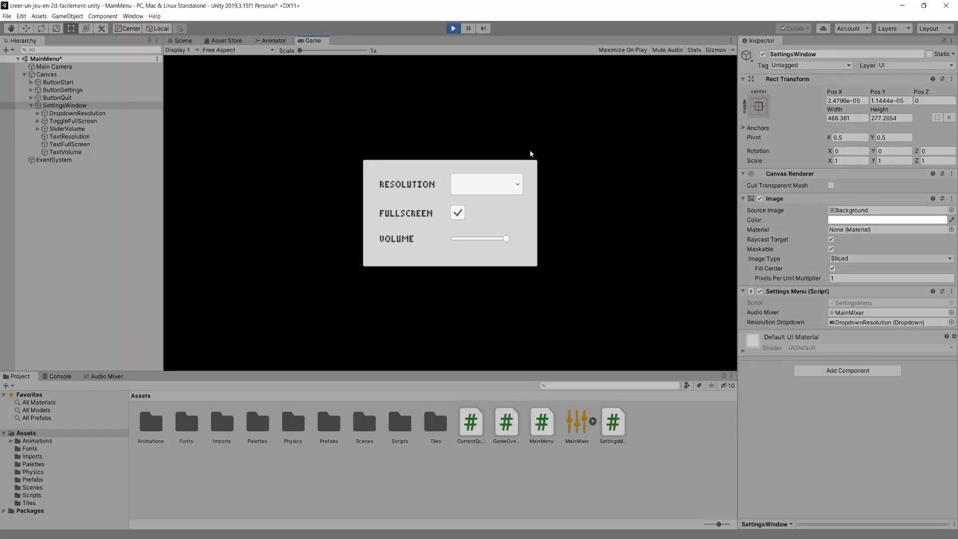
pyautogui.click(474, 186)
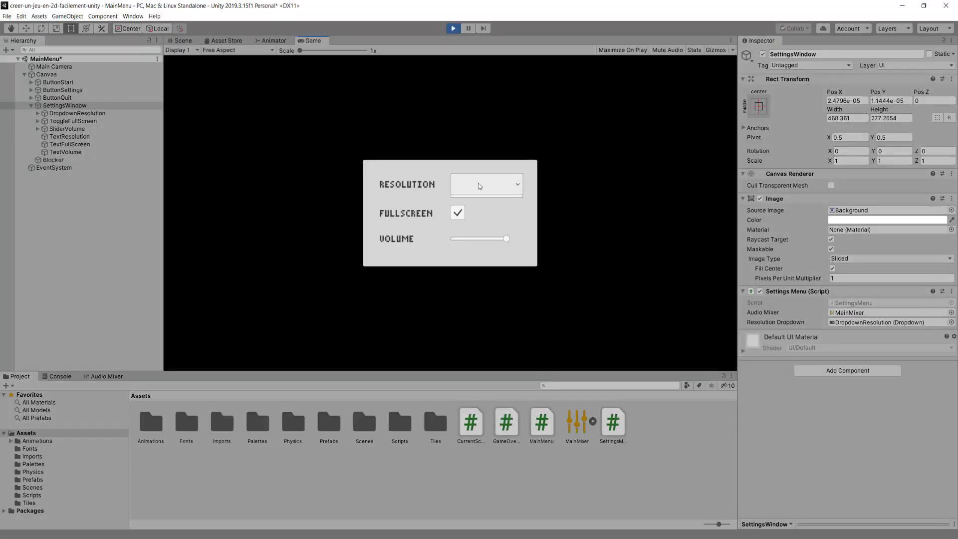
pyautogui.doubleClick(487, 187)
pyautogui.click(471, 189)
pyautogui.click(471, 189)
pyautogui.click(512, 203)
pyautogui.hotkey('ctrl', 'p')
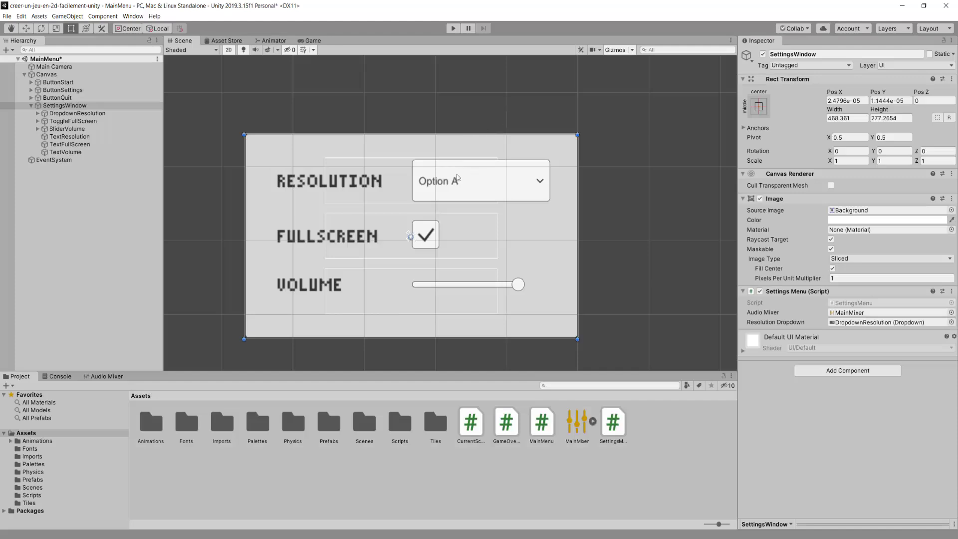
pyautogui.hotkey('alt', 'Tab')
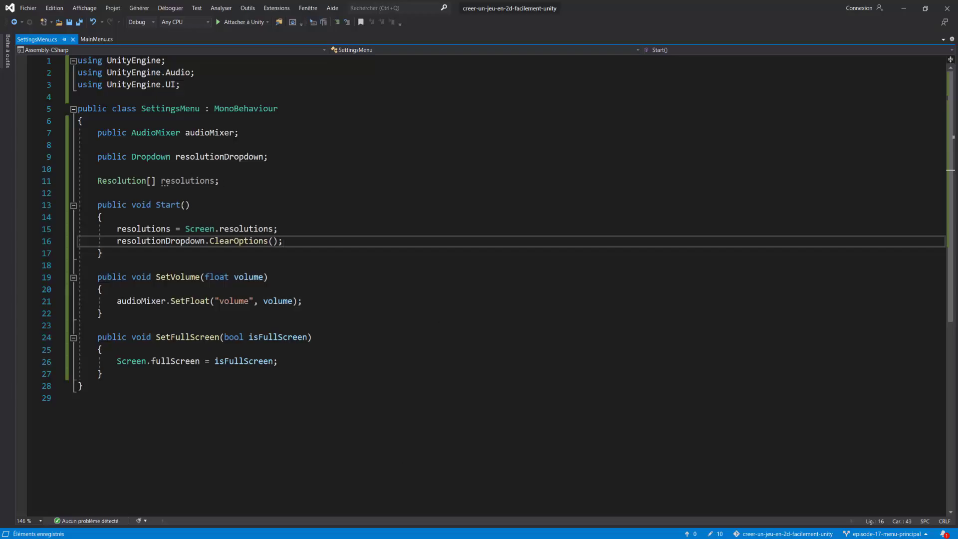
# Step: Add resolutionDropdown.AddOptions(resolutions); below the ClearOptions call in Start
pyautogui.press('Return')
pyautogui.press('Return')
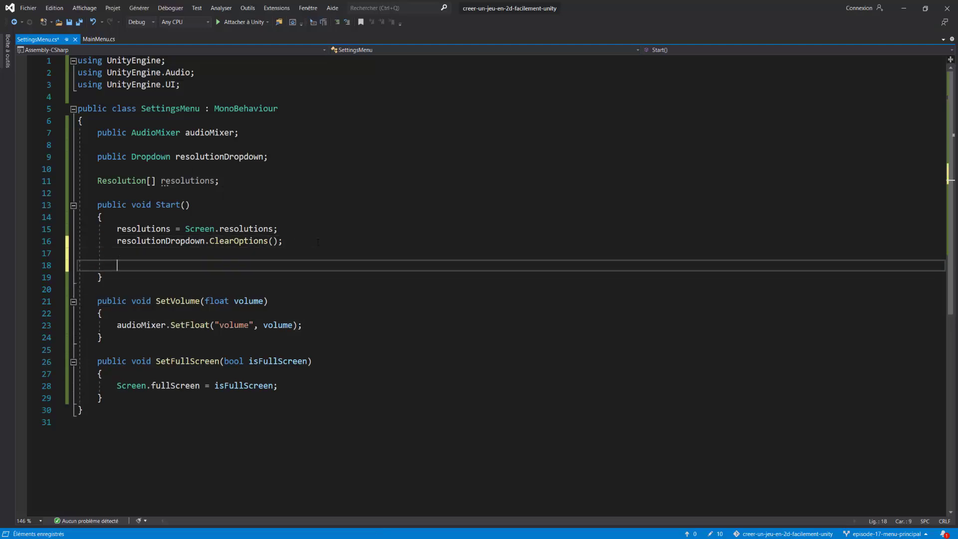
pyautogui.write('resolut')
pyautogui.press('Tab')
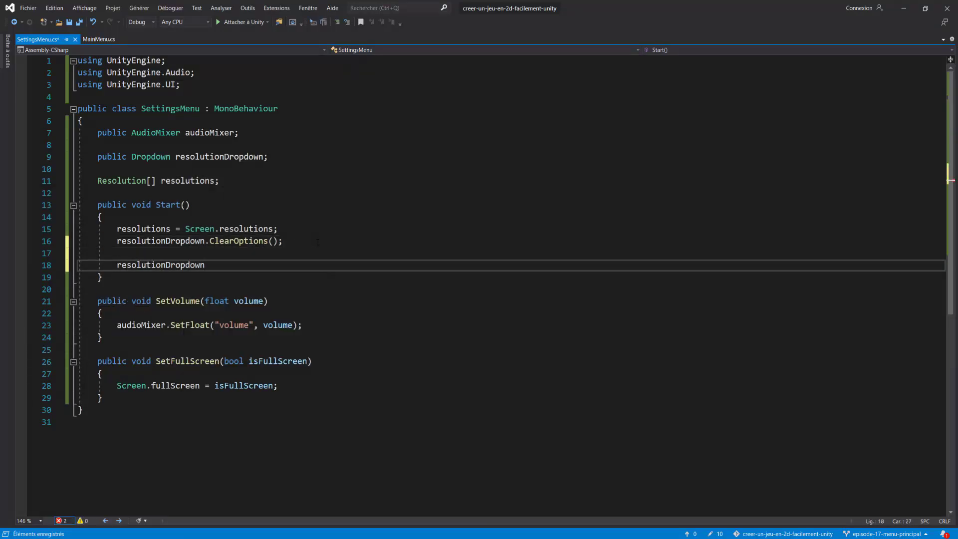
pyautogui.write('.ad')
pyautogui.press('Tab')
pyautogui.write('(')
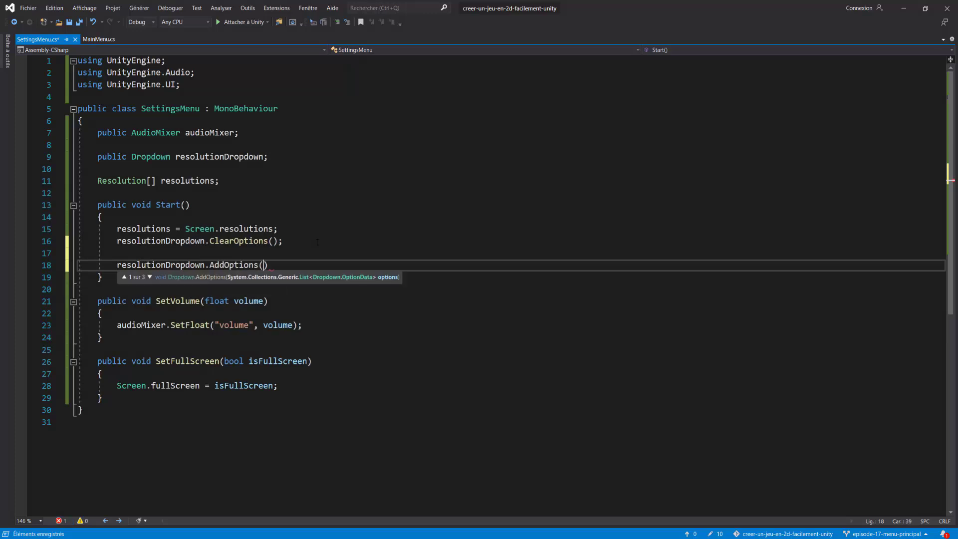
pyautogui.write('resolutions')
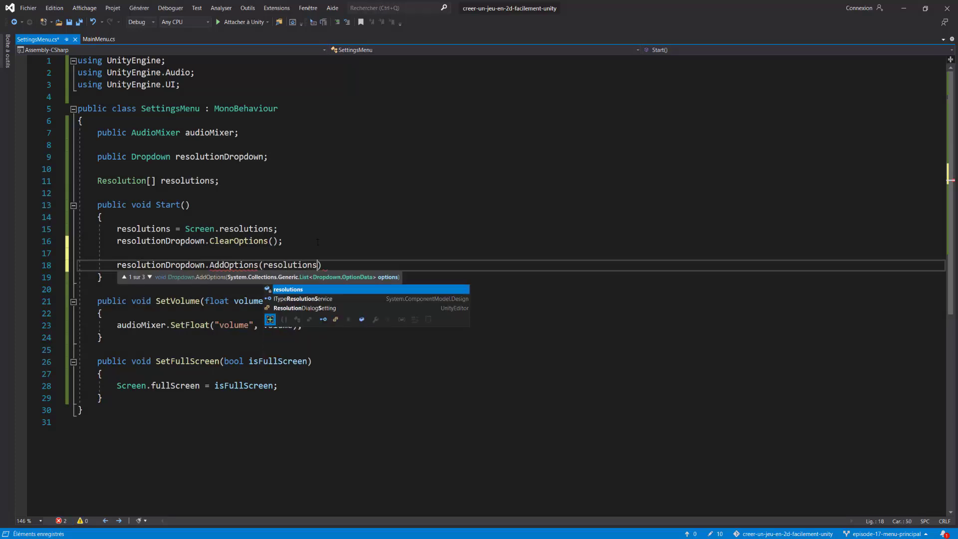
pyautogui.write(')')
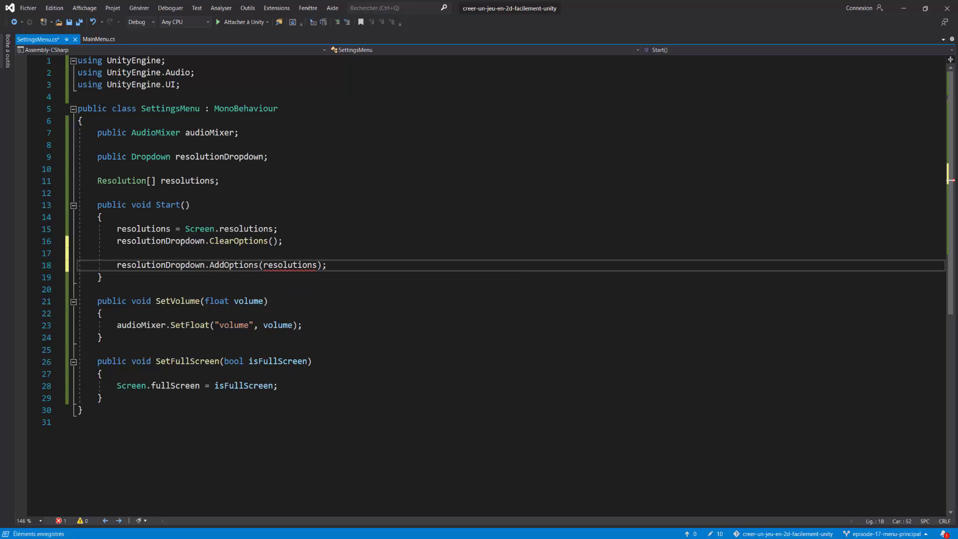
# Step: Check the incompatible Resolution[] type, then delete the AddOptions(resolutions) line
pyautogui.doubleClick(115, 187)
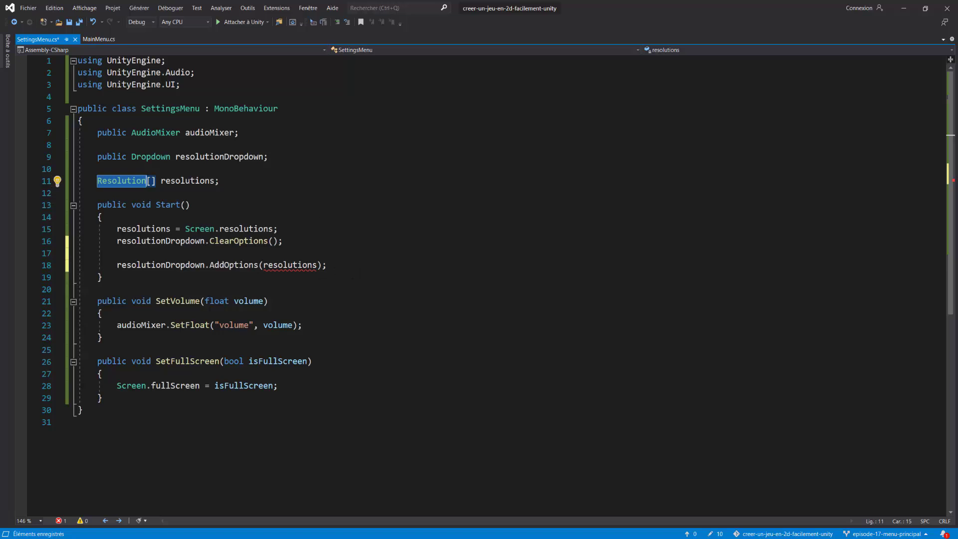
pyautogui.doubleClick(183, 182)
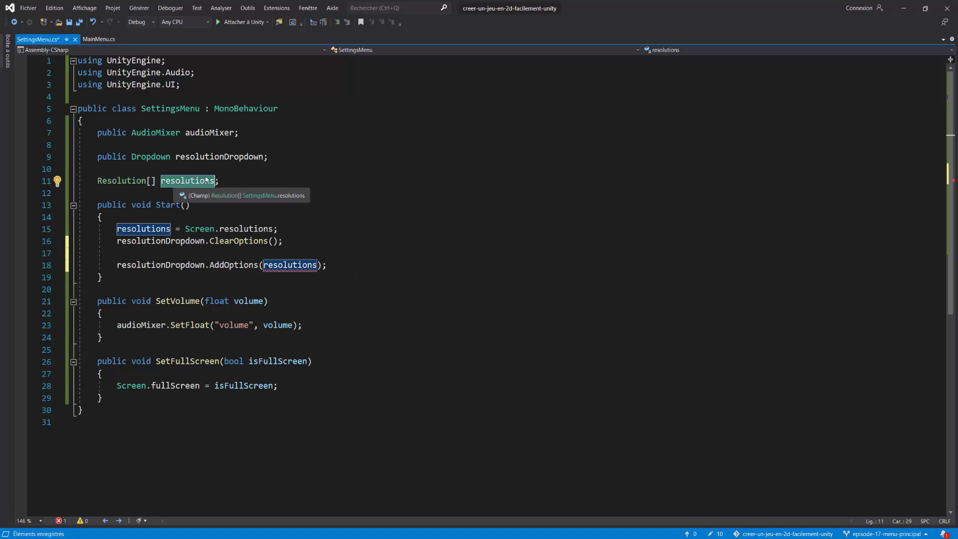
pyautogui.moveTo(329, 265); pyautogui.dragTo(116, 265)
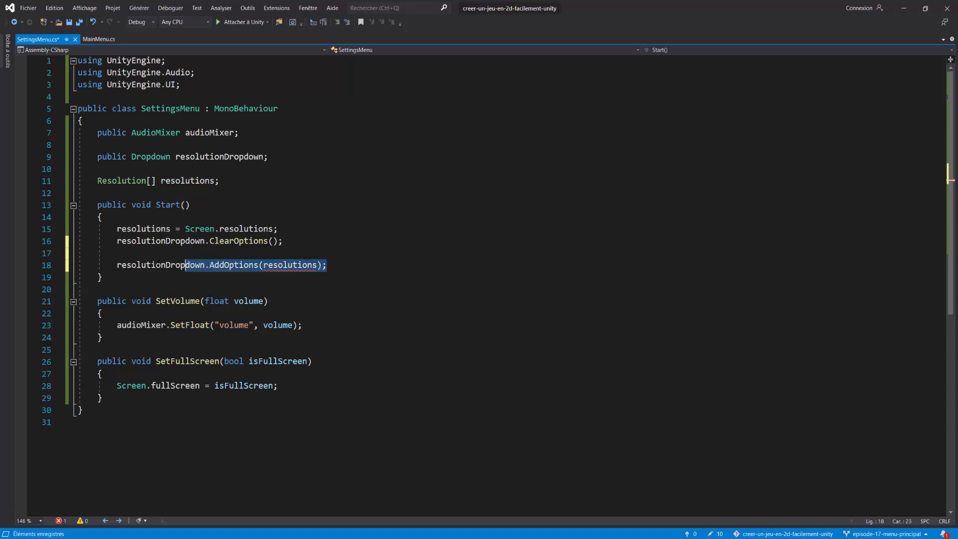
pyautogui.press('BackSpace')
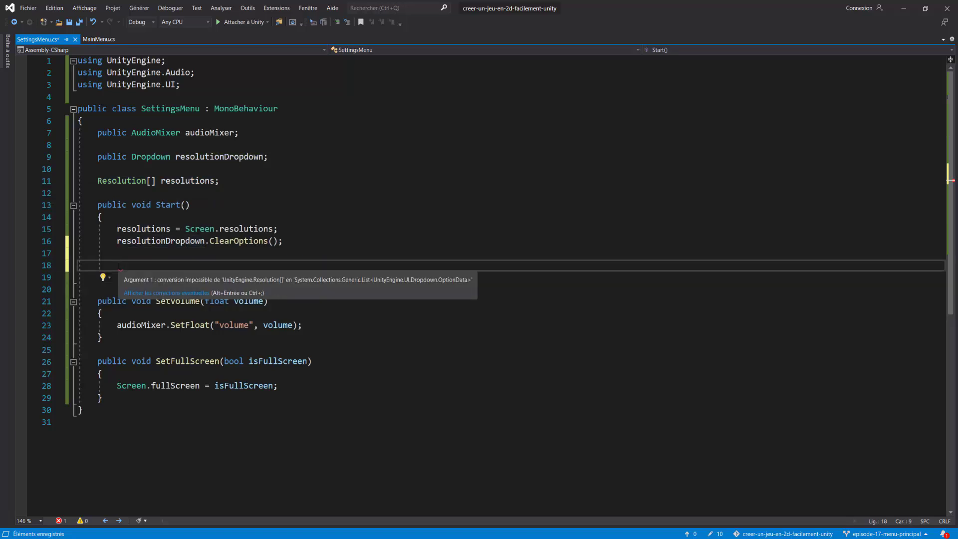
# Step: Declare List<string> options = new List<string>(); in Start, importing System.Collections.Generic
pyautogui.write('List')
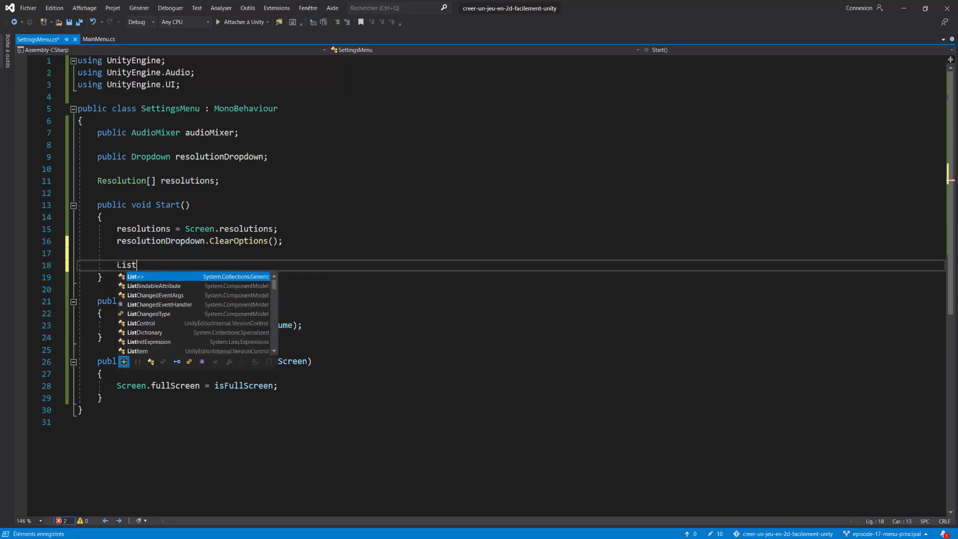
pyautogui.press('Tab')
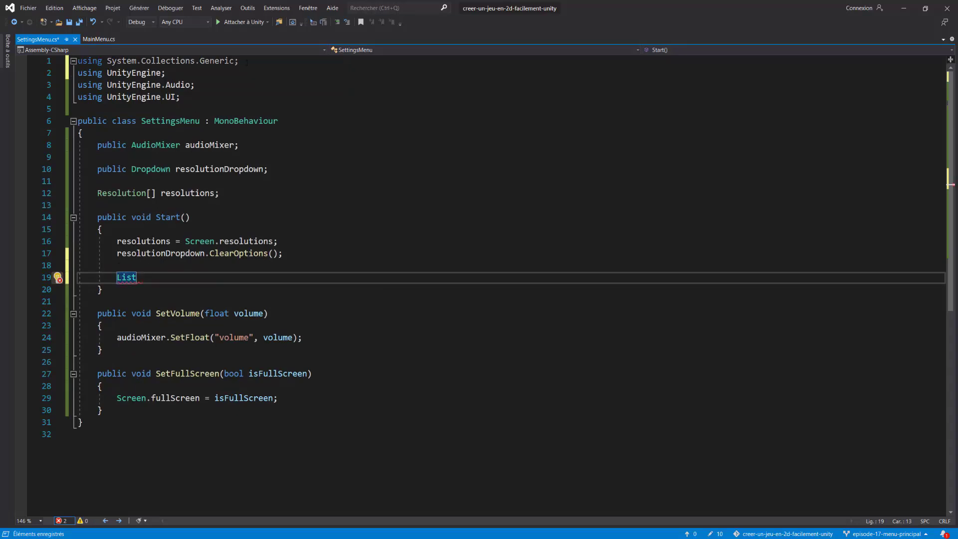
pyautogui.moveTo(239, 60); pyautogui.dragTo(78, 61)
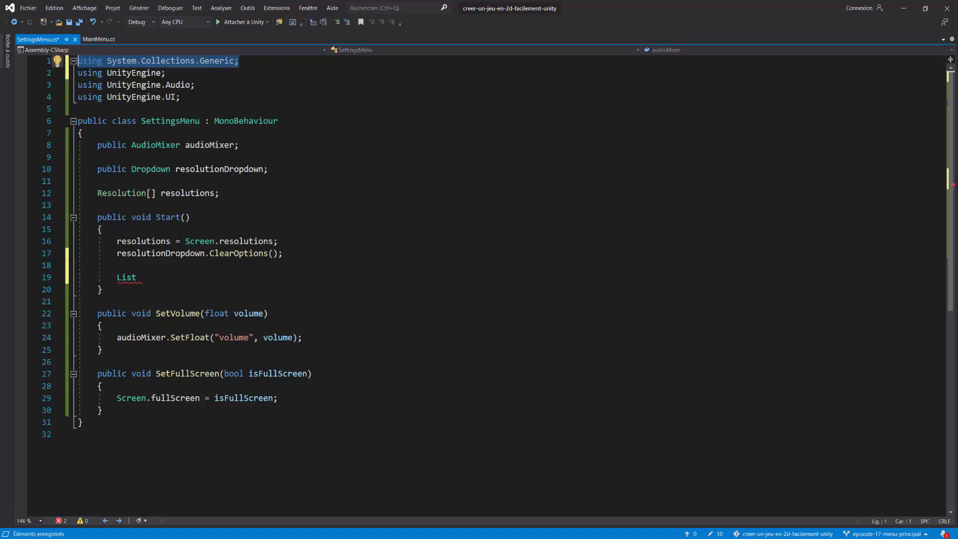
pyautogui.click(141, 275)
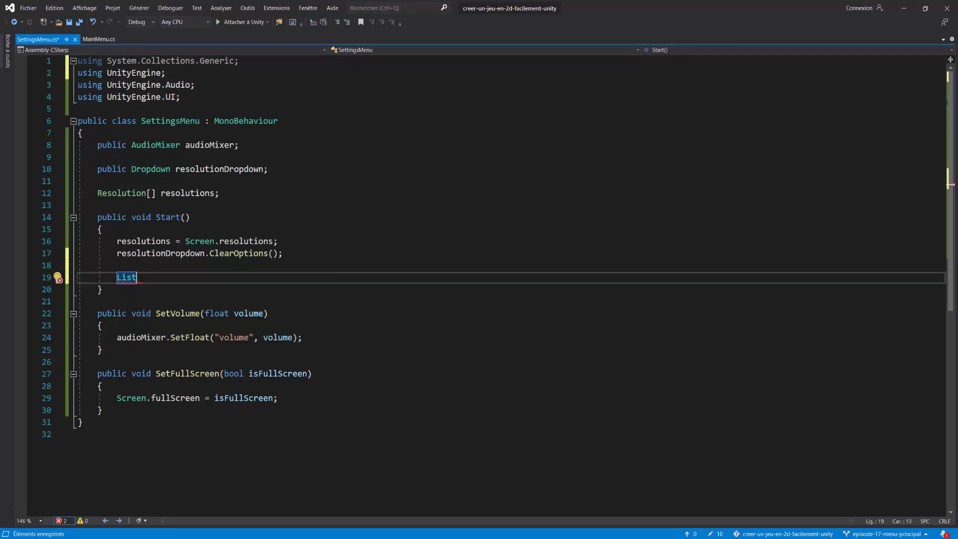
pyautogui.write('<strin>')
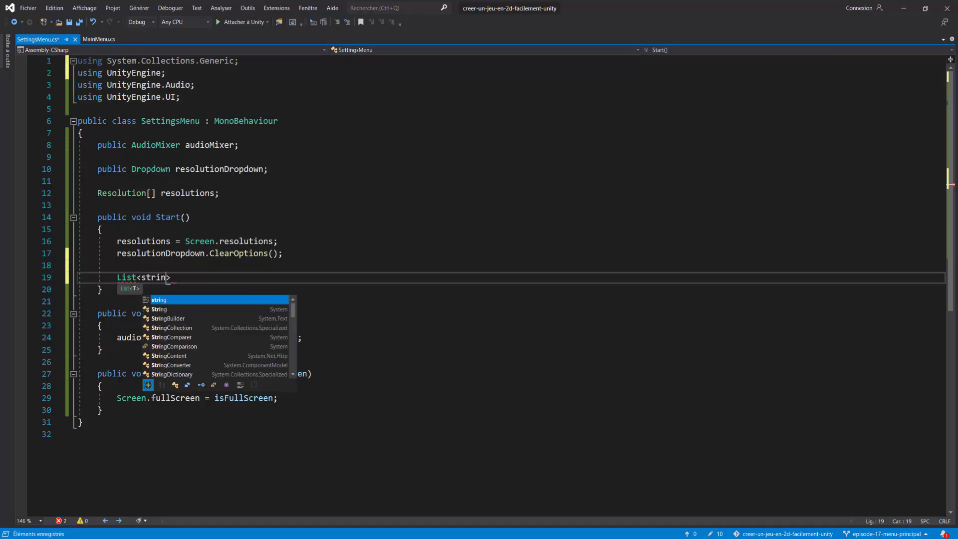
pyautogui.write('ing> o')
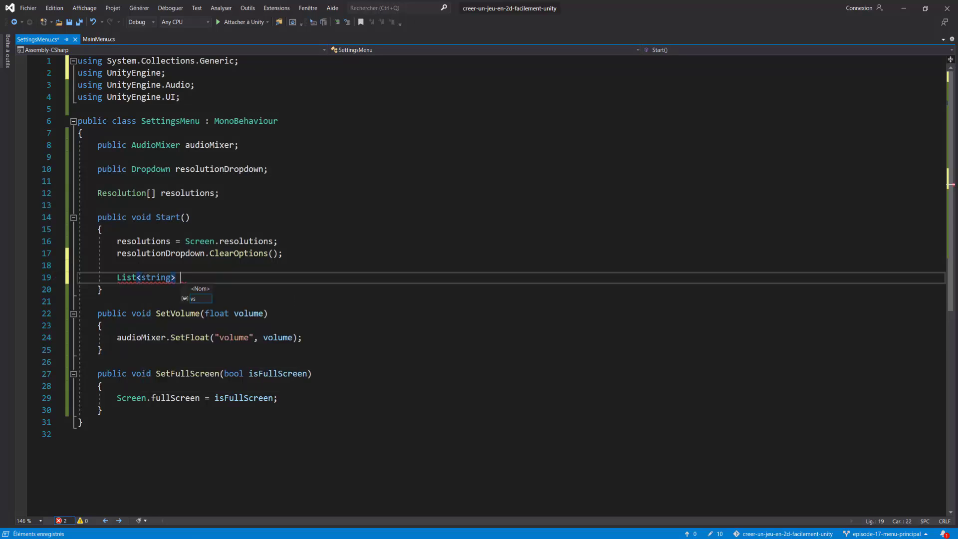
pyautogui.write('ptions = ')
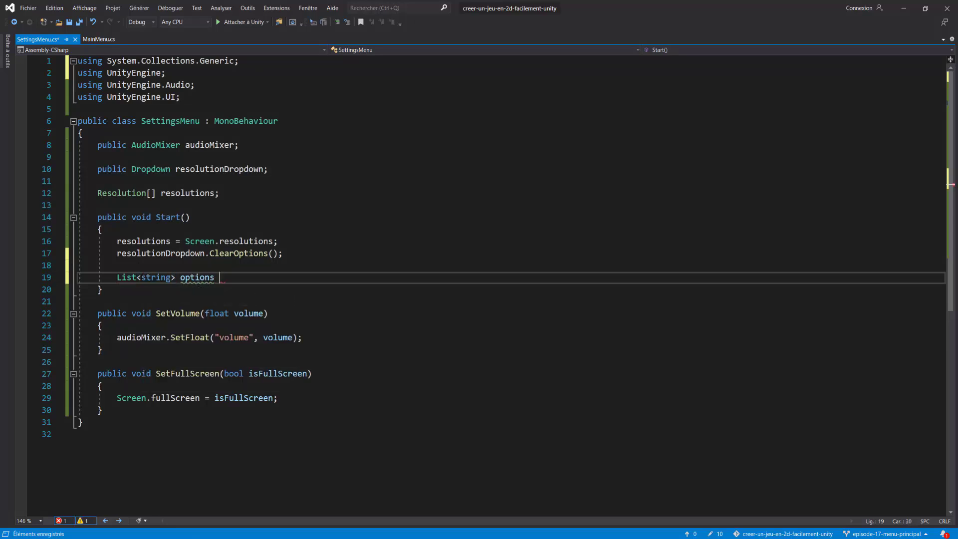
pyautogui.write('new List')
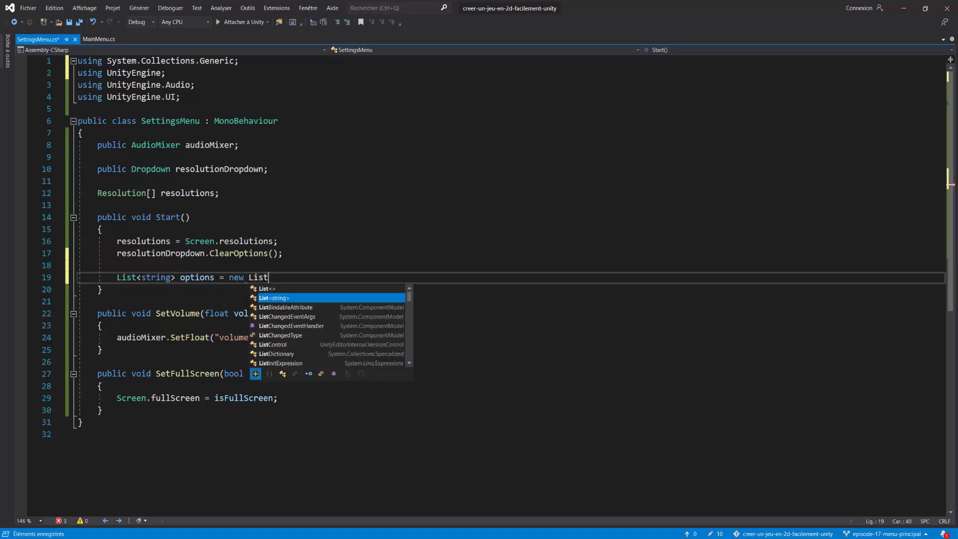
pyautogui.write('<string>(')
pyautogui.write(';')
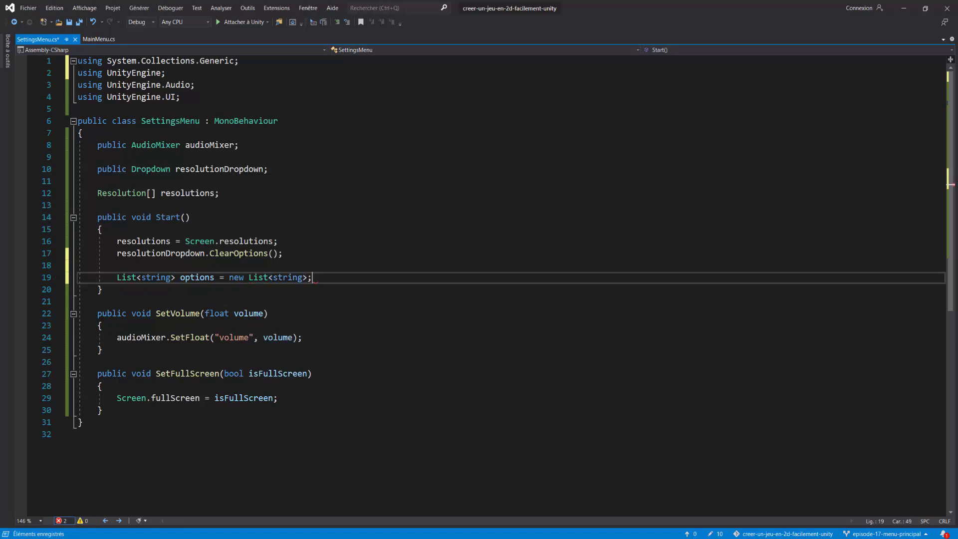
pyautogui.press('Left')
pyautogui.write('()')
pyautogui.press('End')
pyautogui.press('Return')
pyautogui.press('Return')
pyautogui.click(214, 193)
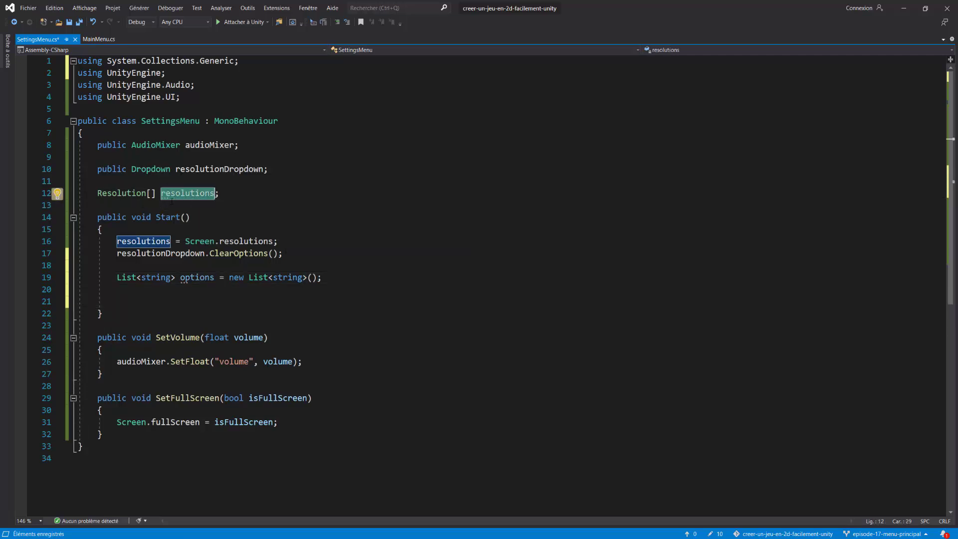
pyautogui.click(149, 302)
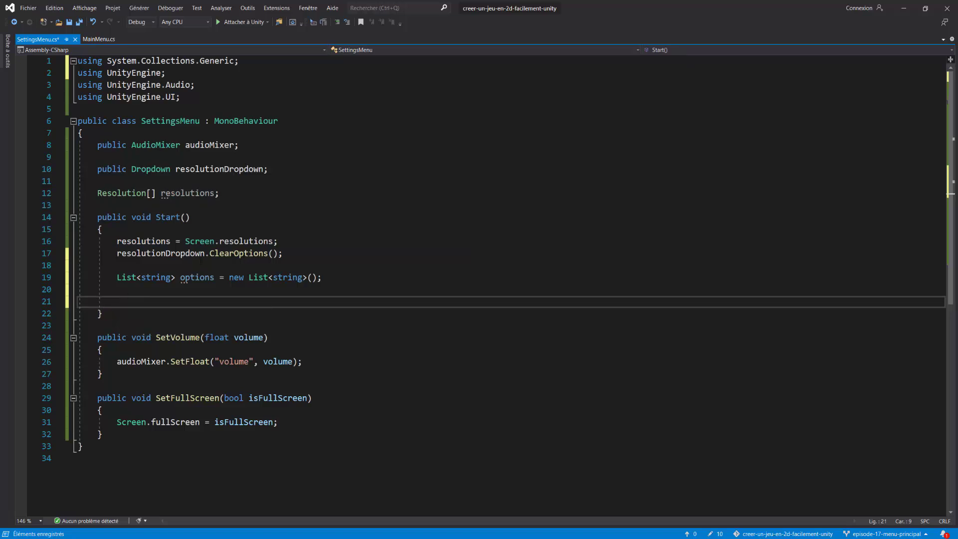
# Step: Insert a for loop running from 0 to resolutions.Length
pyautogui.write('for')
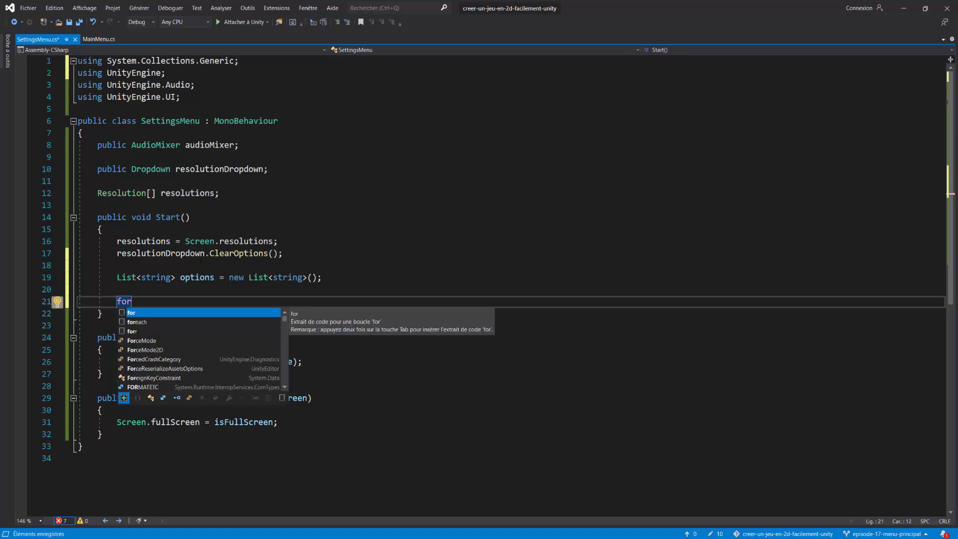
pyautogui.press('Tab')
pyautogui.press('Tab')
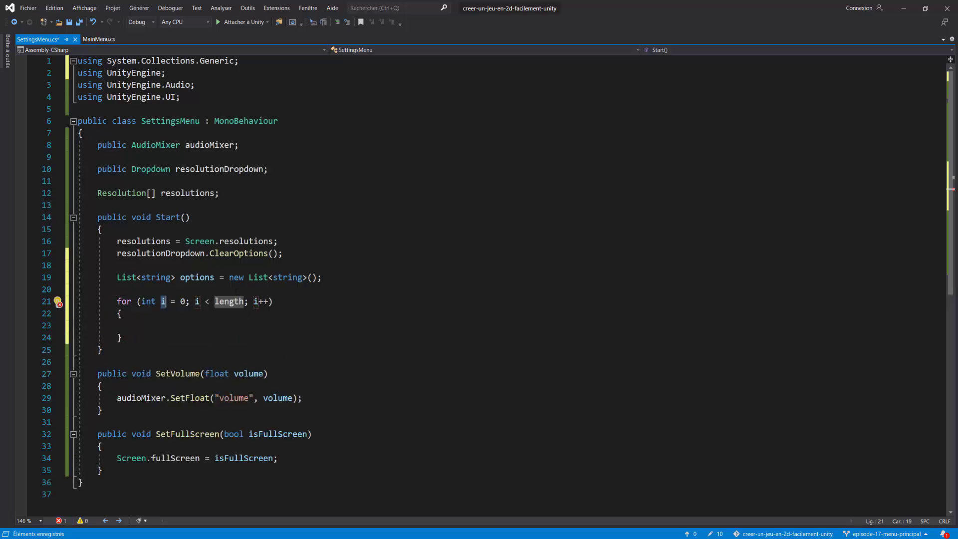
pyautogui.click(121, 338)
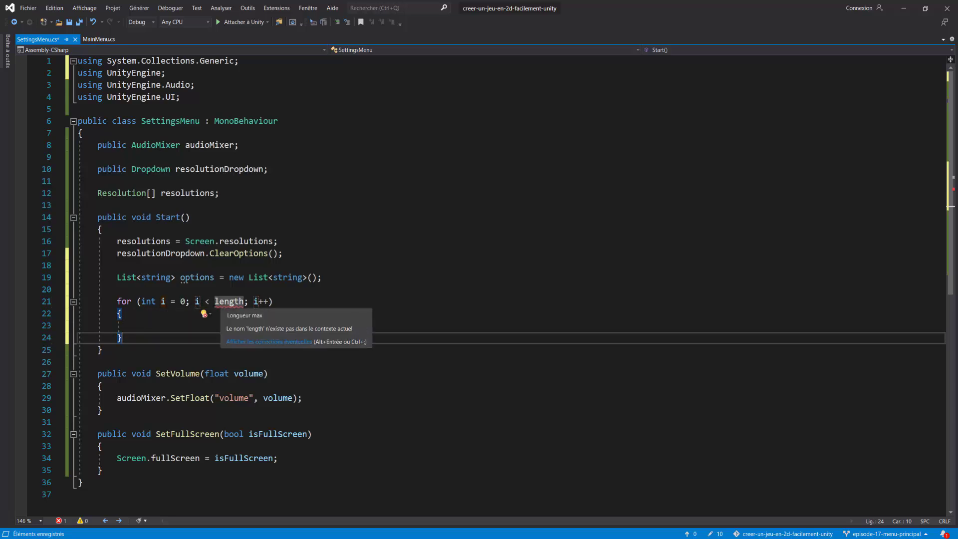
pyautogui.doubleClick(229, 302)
pyautogui.write('resolut')
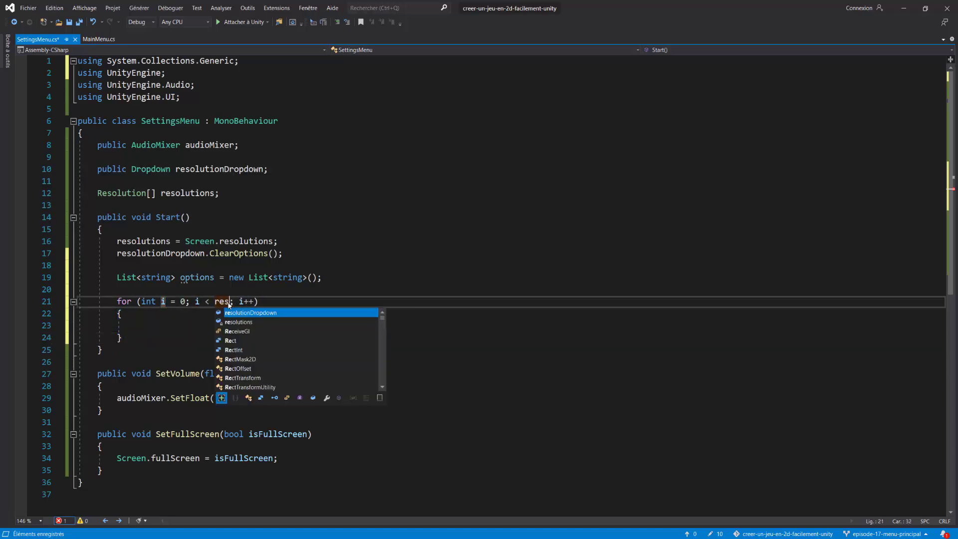
pyautogui.write('ions')
pyautogui.write('.len')
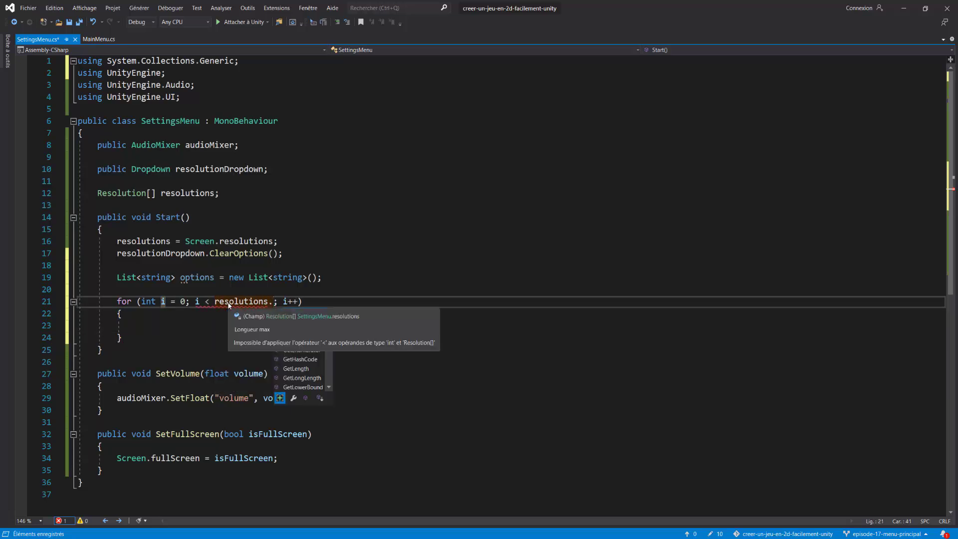
pyautogui.press('Tab')
# Step: Begin typing string option = inside the loop body
pyautogui.press('Down')
pyautogui.press('Down')
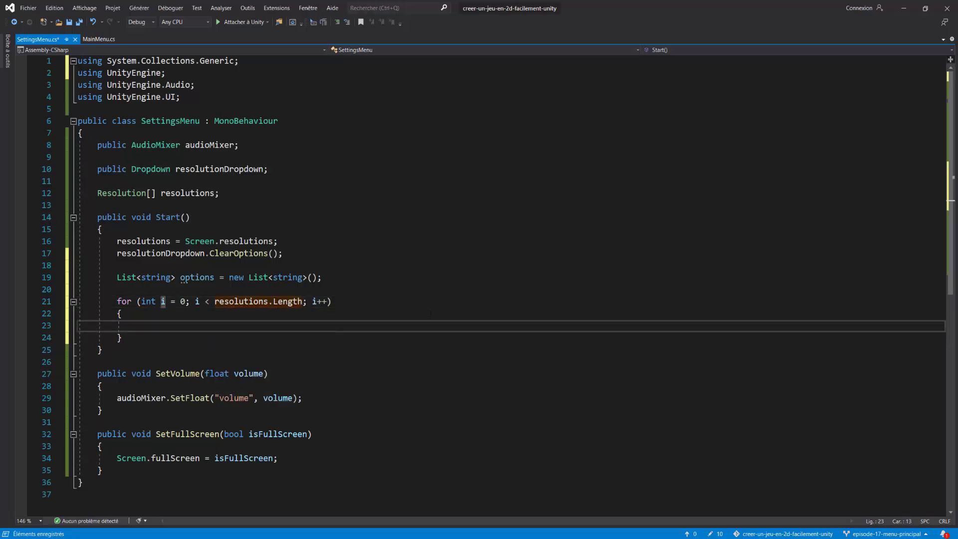
pyautogui.hotkey('ctrl', 'space')
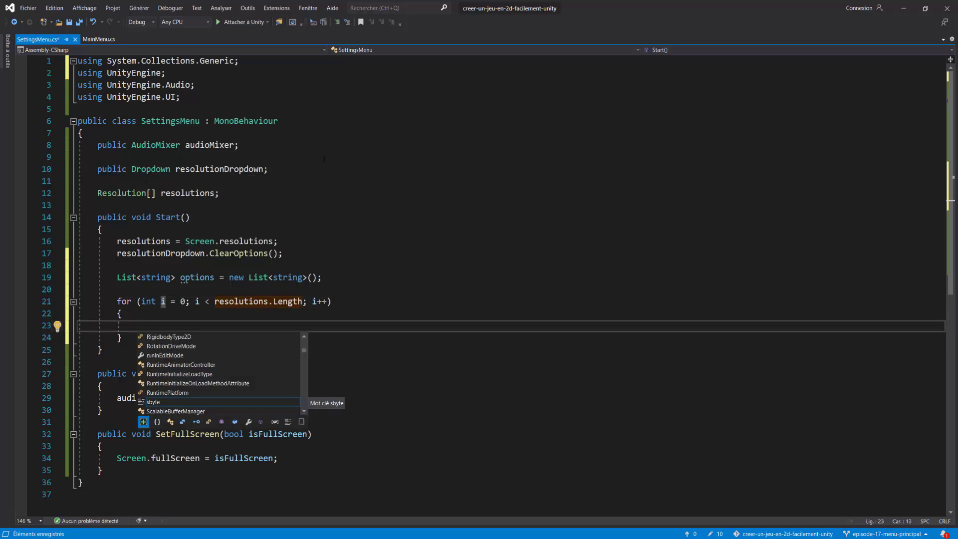
pyautogui.write('string ')
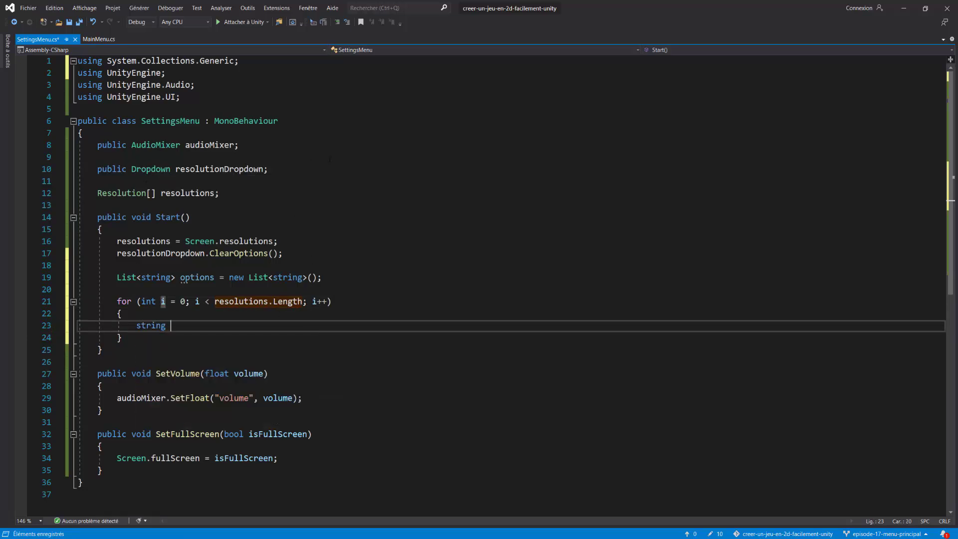
pyautogui.write('op')
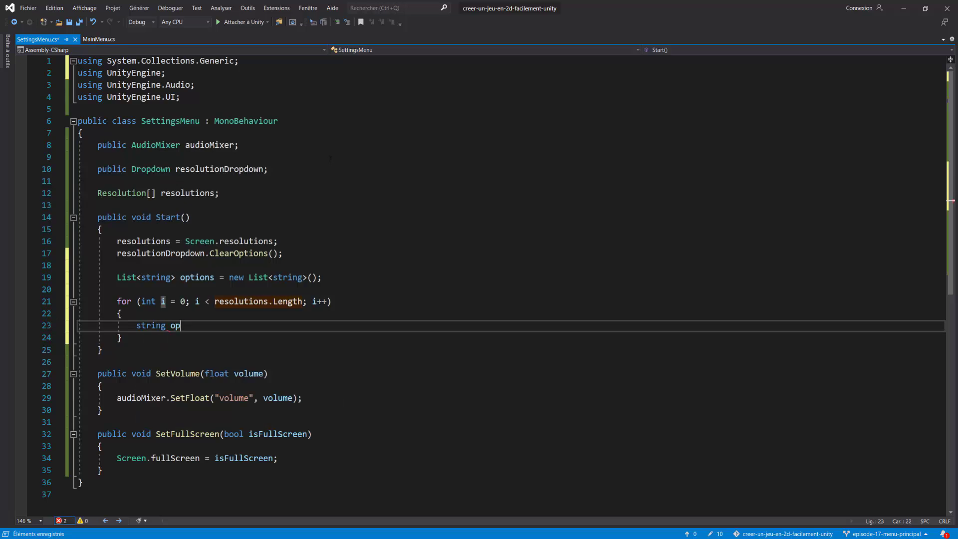
pyautogui.write('tion =')
pyautogui.hotkey('alt', 'Tab')
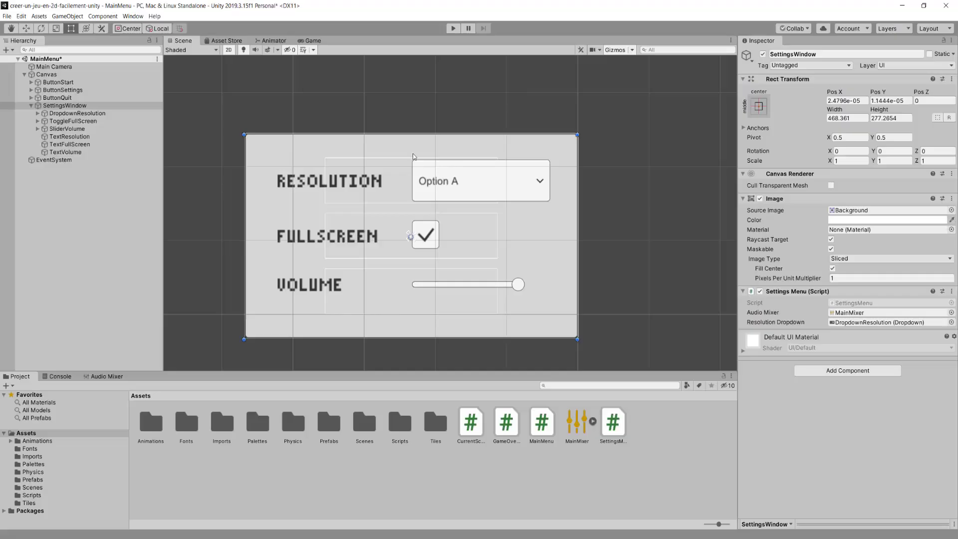
pyautogui.hotkey('alt', 'Tab')
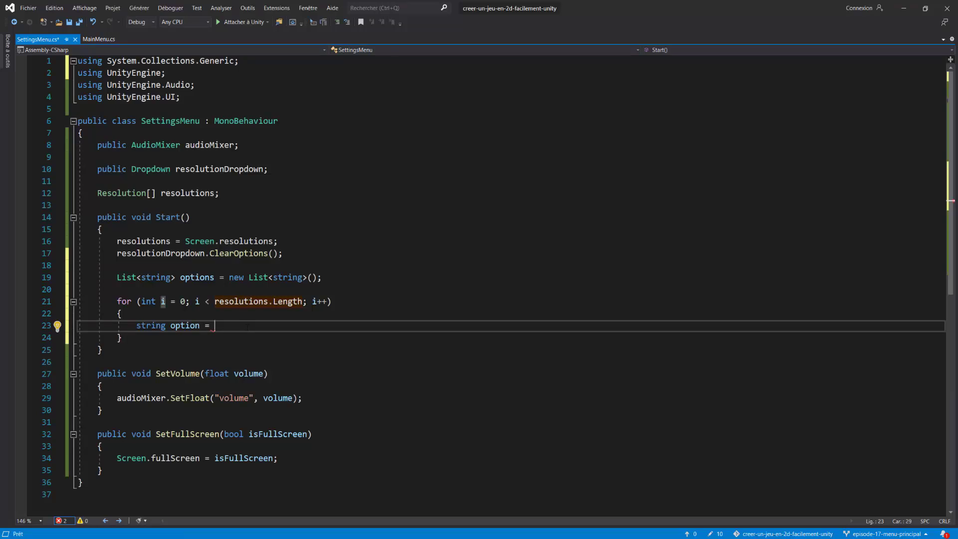
# Step: Set option to resolutions[i].width + "x" + resolutions[i].height and save the script
pyautogui.write('width')
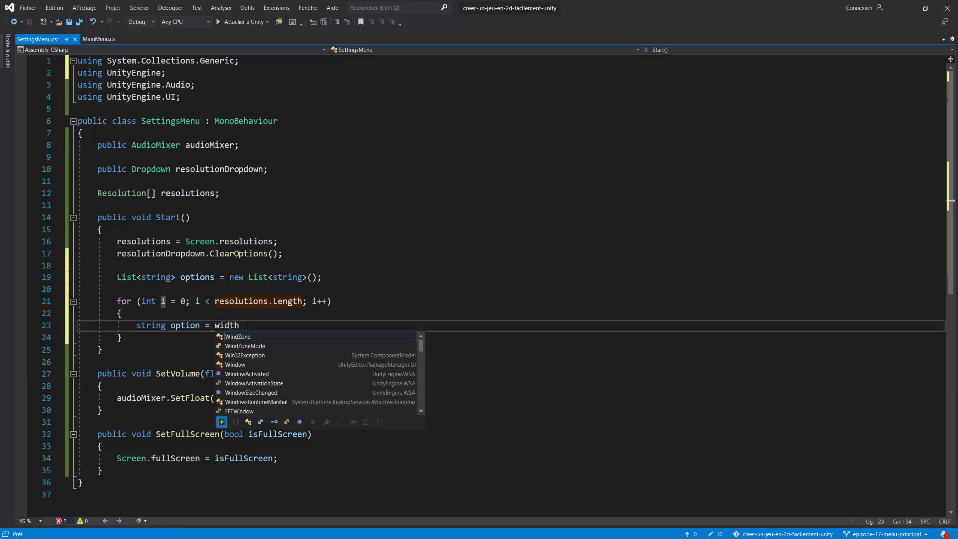
pyautogui.write(' x height')
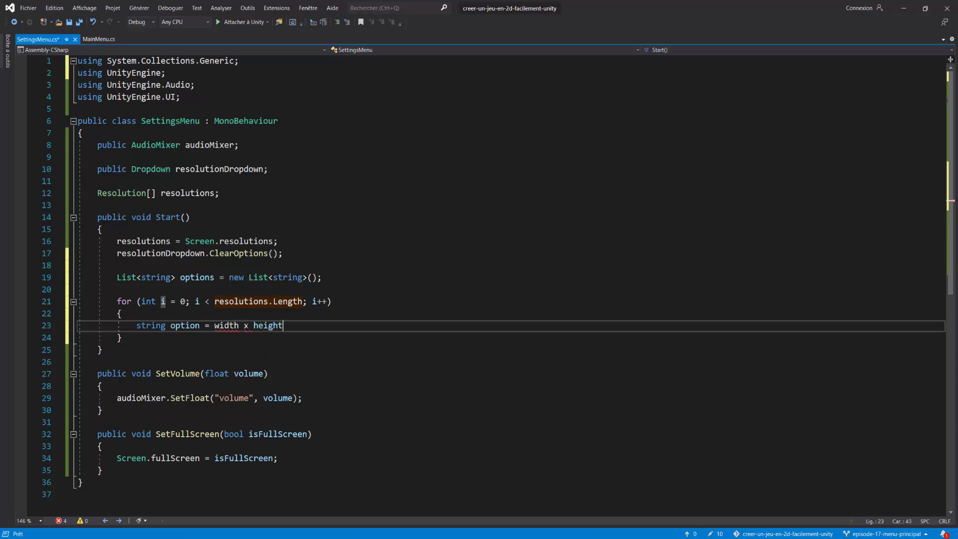
pyautogui.click(215, 325)
pyautogui.keyDown('shift'); pyautogui.click(236, 325); pyautogui.keyUp('shift')
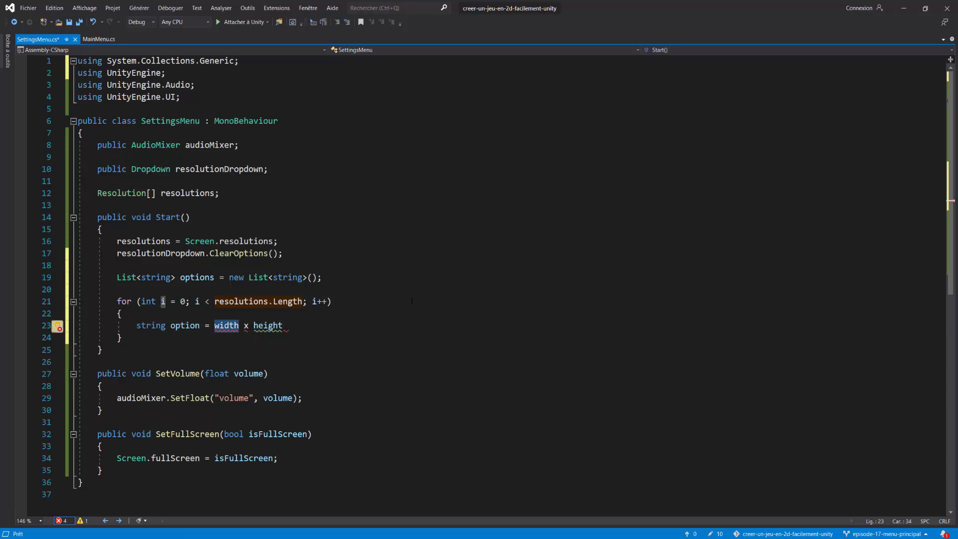
pyautogui.doubleClick(268, 326)
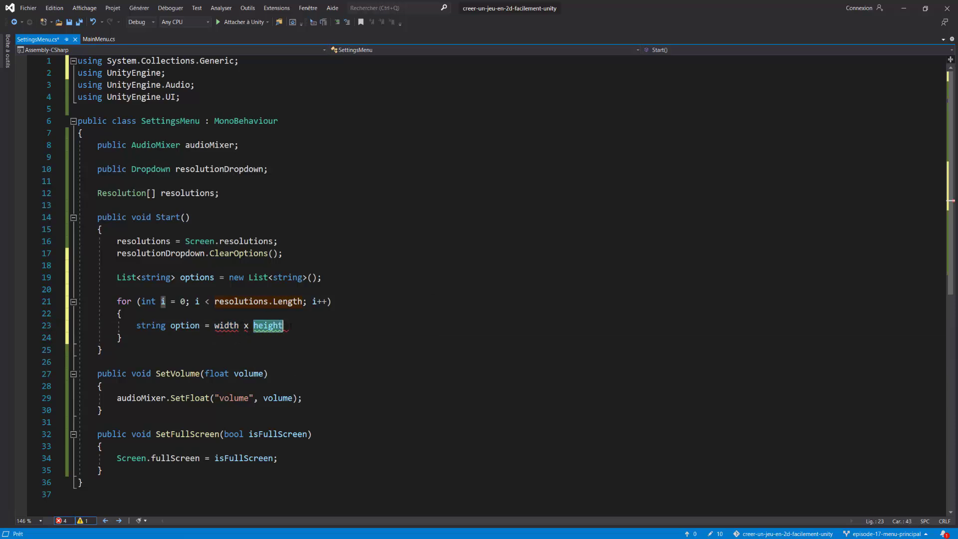
pyautogui.hotkey('ctrl', 'BackSpace')
pyautogui.hotkey('ctrl', 'BackSpace')
pyautogui.hotkey('ctrl', 'BackSpace')
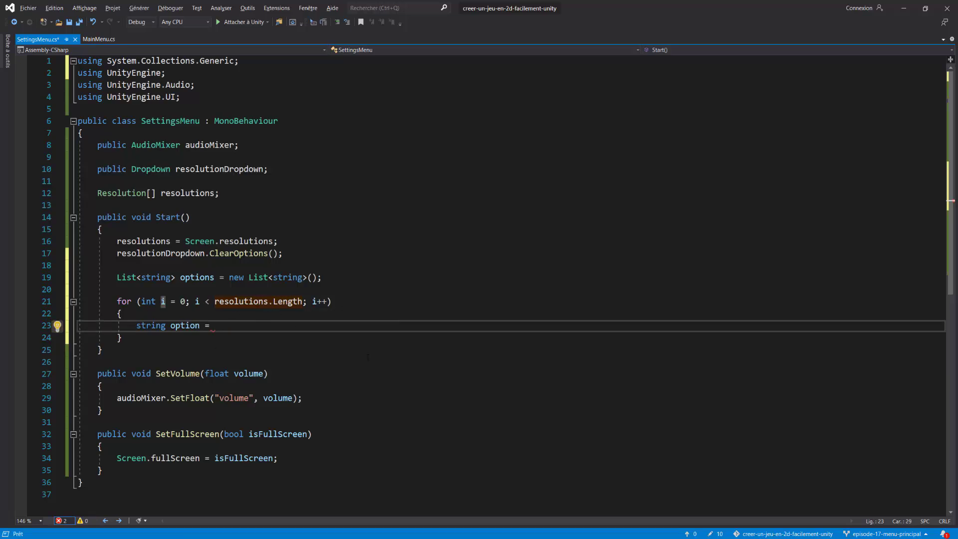
pyautogui.write('resolutions')
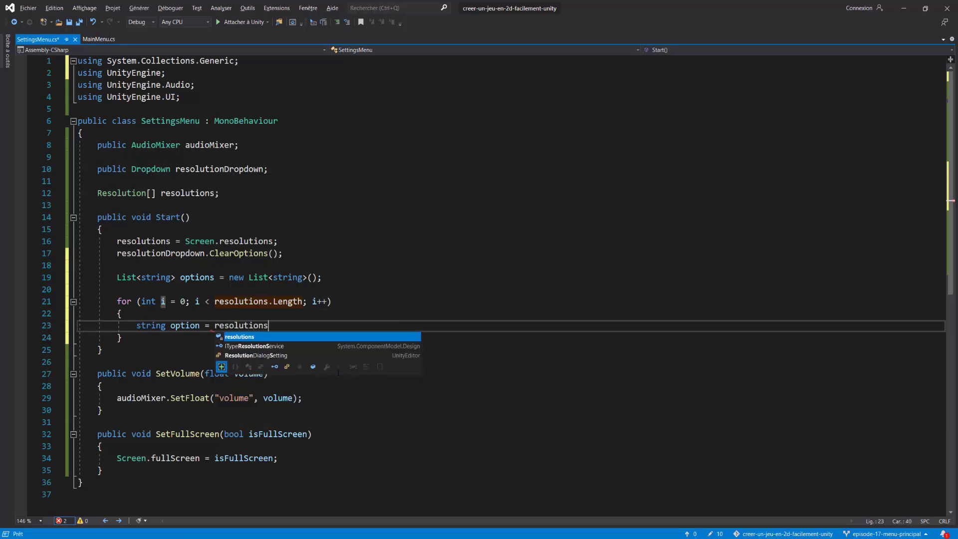
pyautogui.write('[i')
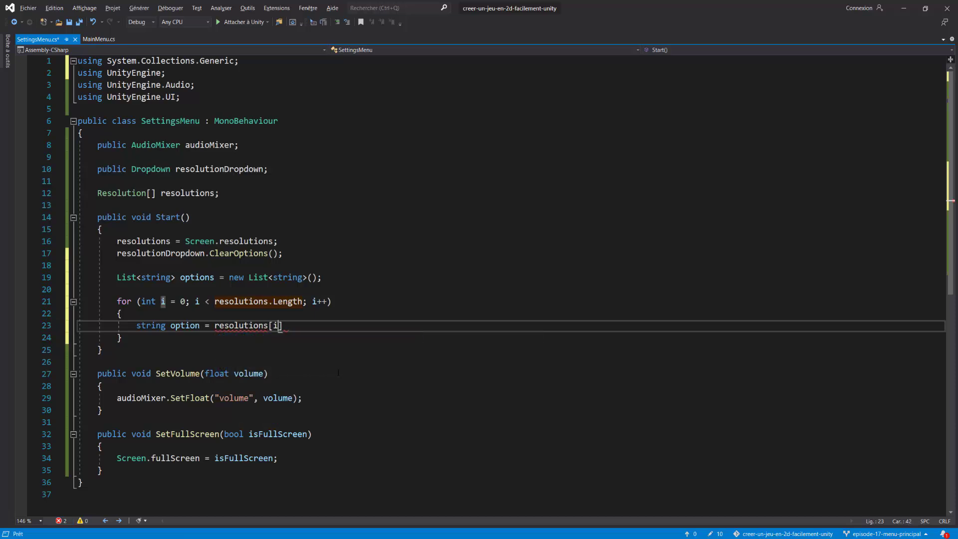
pyautogui.write('].wid')
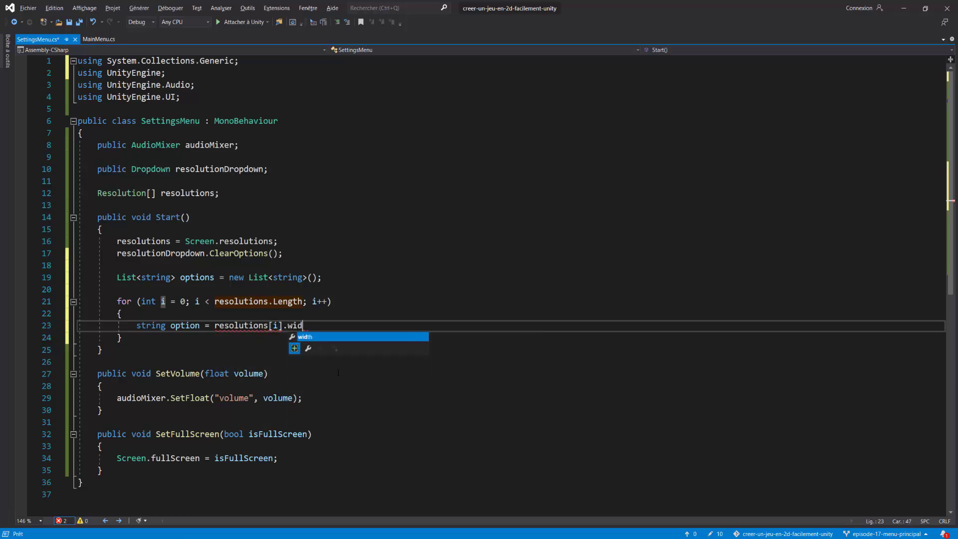
pyautogui.write('th ')
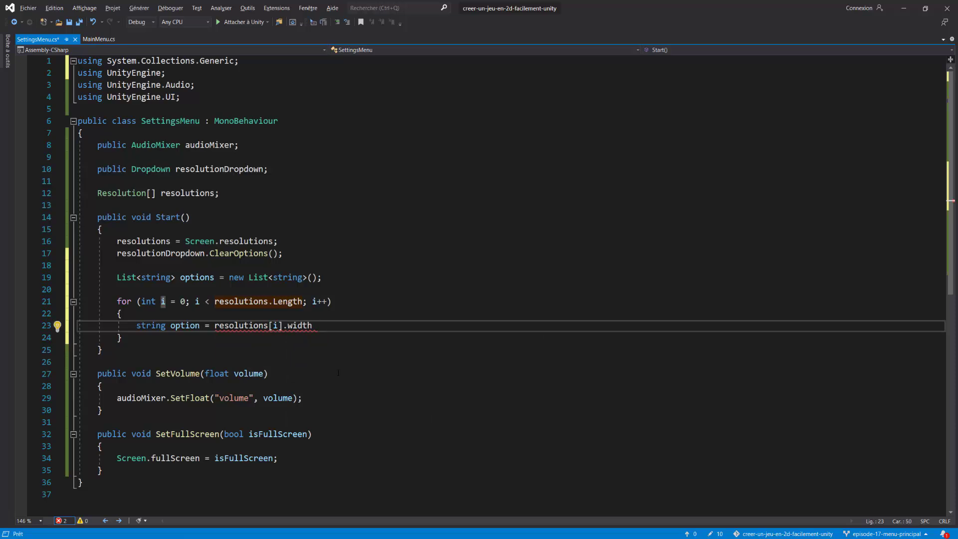
pyautogui.write('+ "')
pyautogui.write('x"')
pyautogui.write(' + ')
pyautogui.write('""')
pyautogui.press('BackSpace')
pyautogui.press('BackSpace')
pyautogui.write('resolutions')
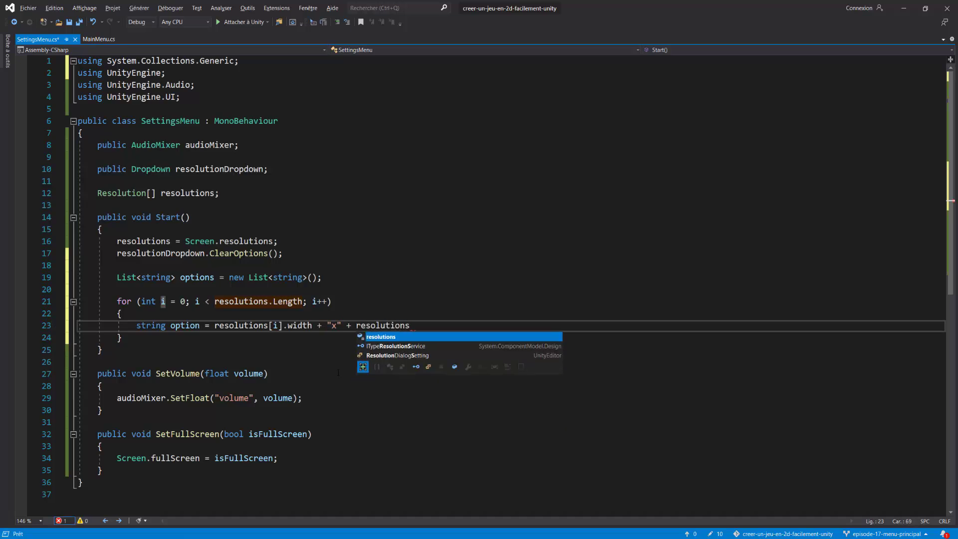
pyautogui.write('[i].')
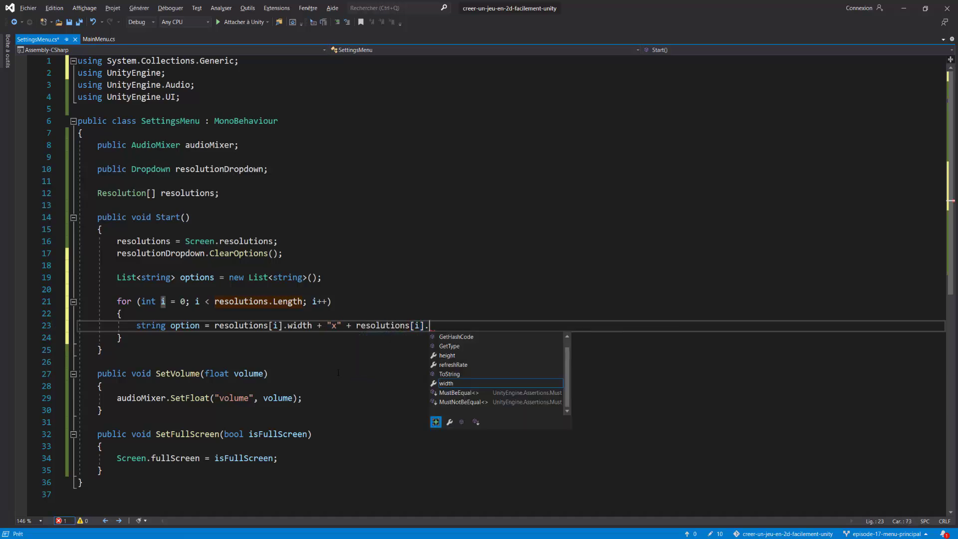
pyautogui.write('hei')
pyautogui.press('Tab')
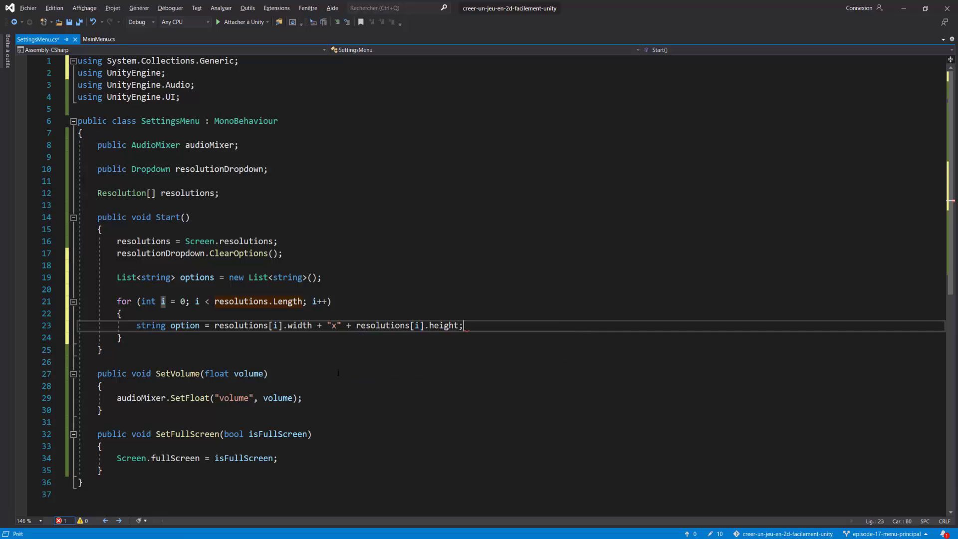
pyautogui.hotkey('ctrl', 's')
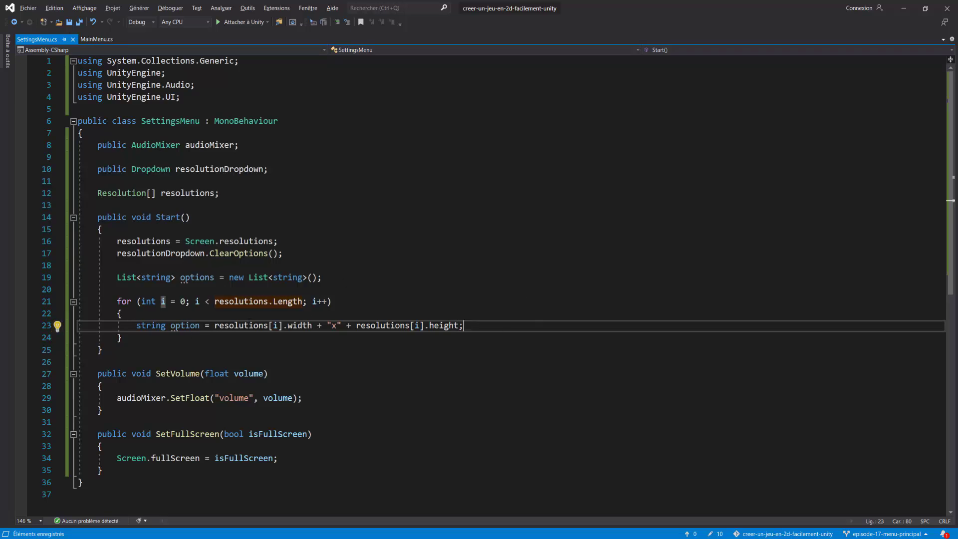
# Step: Add options.Add(option); inside the loop after the label line
pyautogui.moveTo(215, 325); pyautogui.dragTo(462, 326)
pyautogui.click(333, 326)
pyautogui.click(486, 325)
pyautogui.press('Return')
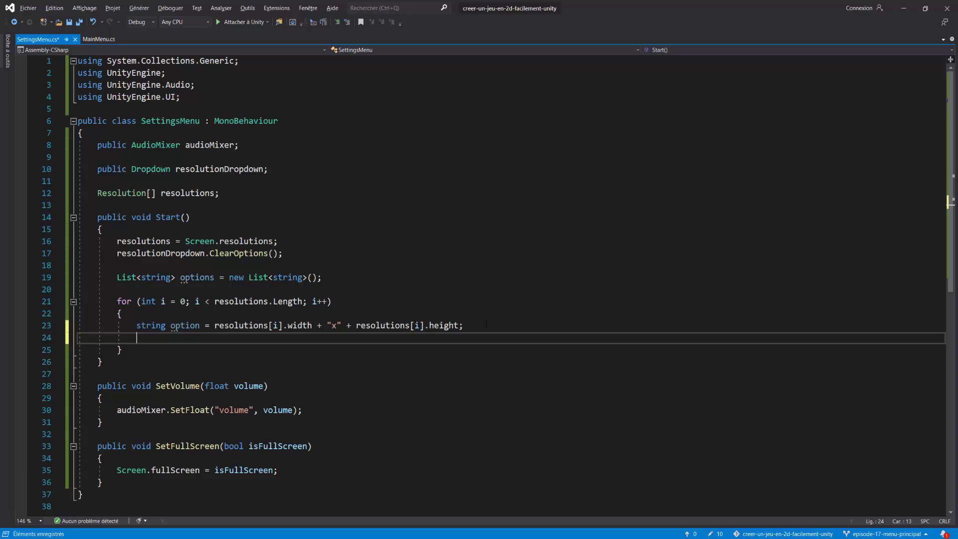
pyautogui.write('options')
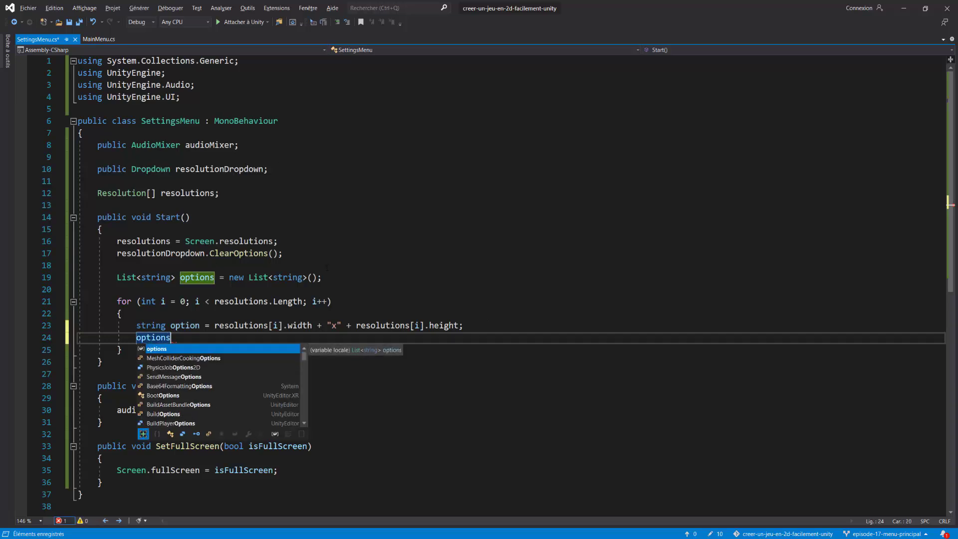
pyautogui.write('.Ad')
pyautogui.press('Tab')
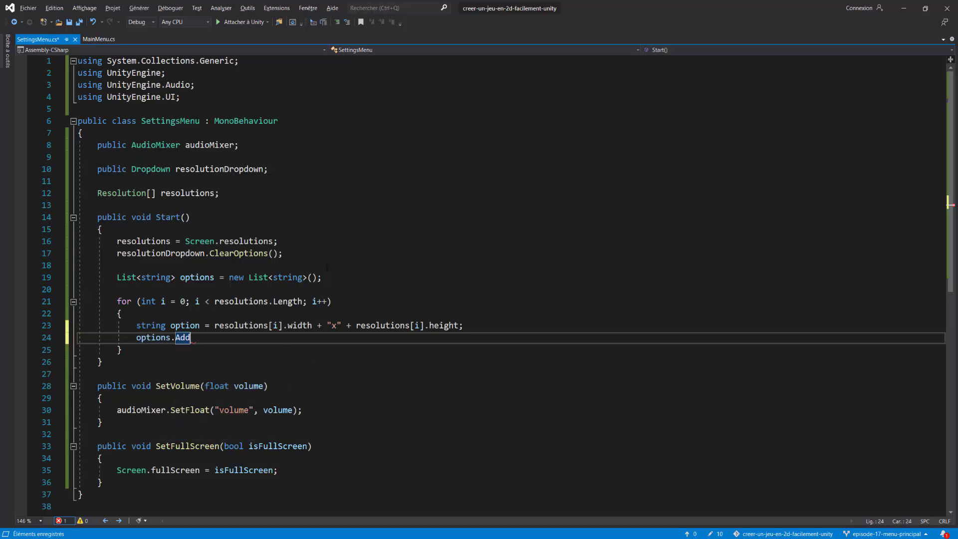
pyautogui.write('(')
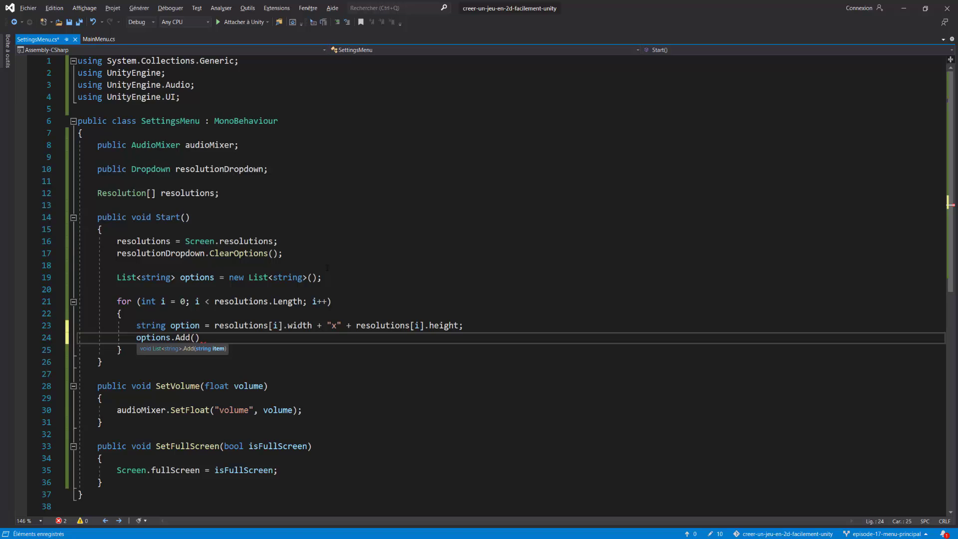
pyautogui.write('option)')
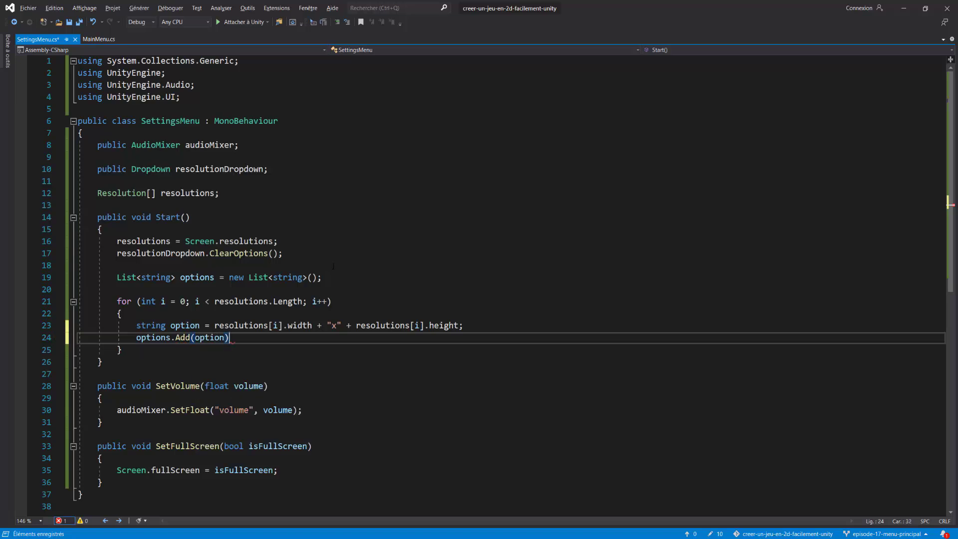
pyautogui.moveTo(137, 325); pyautogui.dragTo(463, 325)
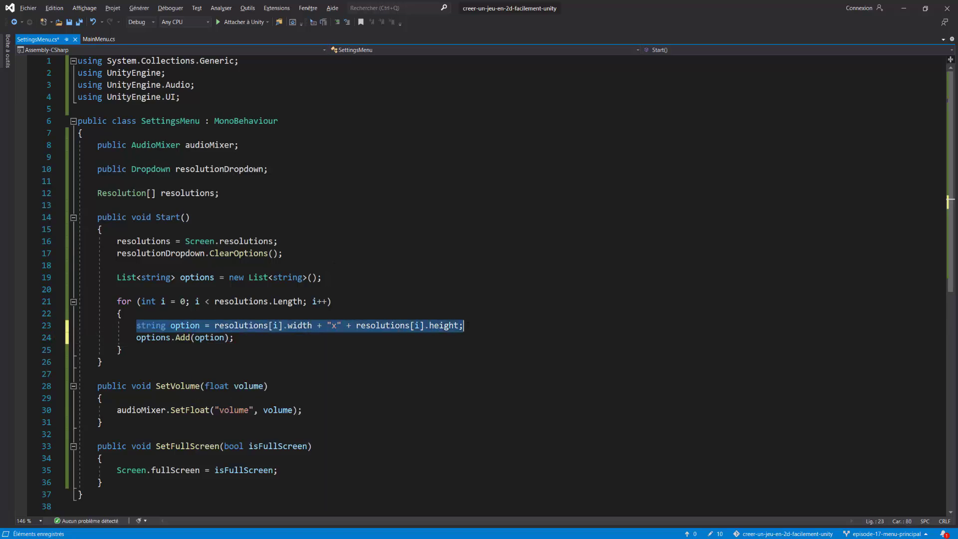
pyautogui.click(229, 409)
pyautogui.moveTo(137, 326); pyautogui.dragTo(464, 325)
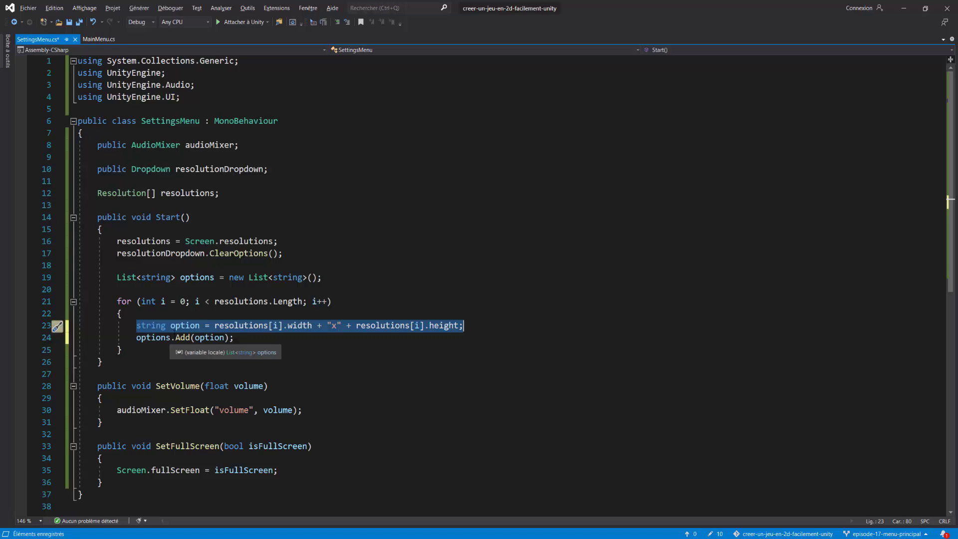
# Step: Add resolutionDropdown.AddOptions(options); after the loop and save the script
pyautogui.click(124, 277)
pyautogui.press('Home')
pyautogui.hotkey('shift', 'End')
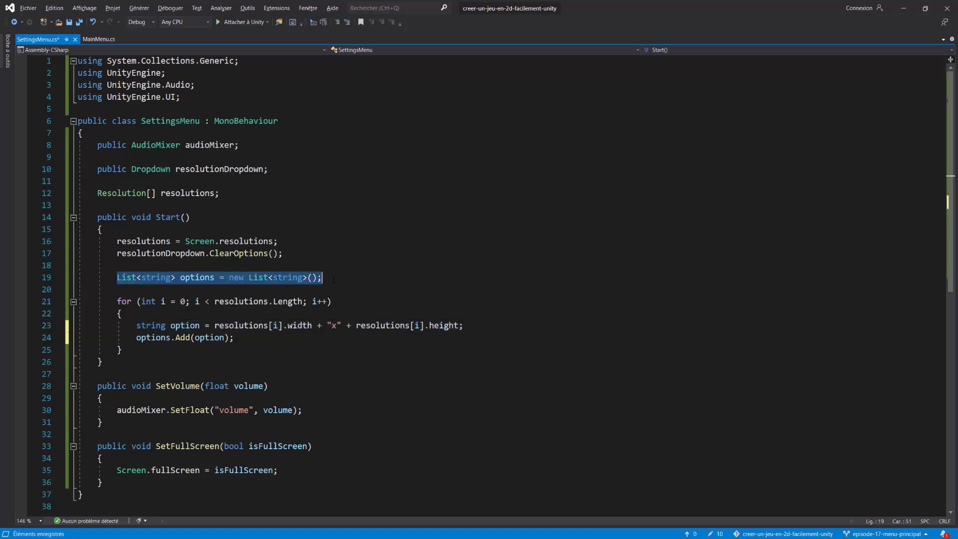
pyautogui.click(217, 355)
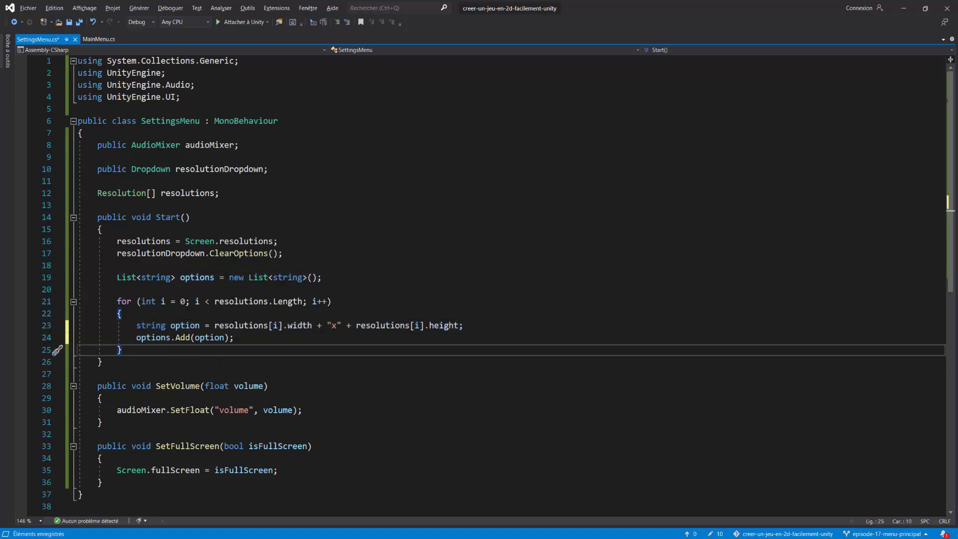
pyautogui.press('Return')
pyautogui.press('Return')
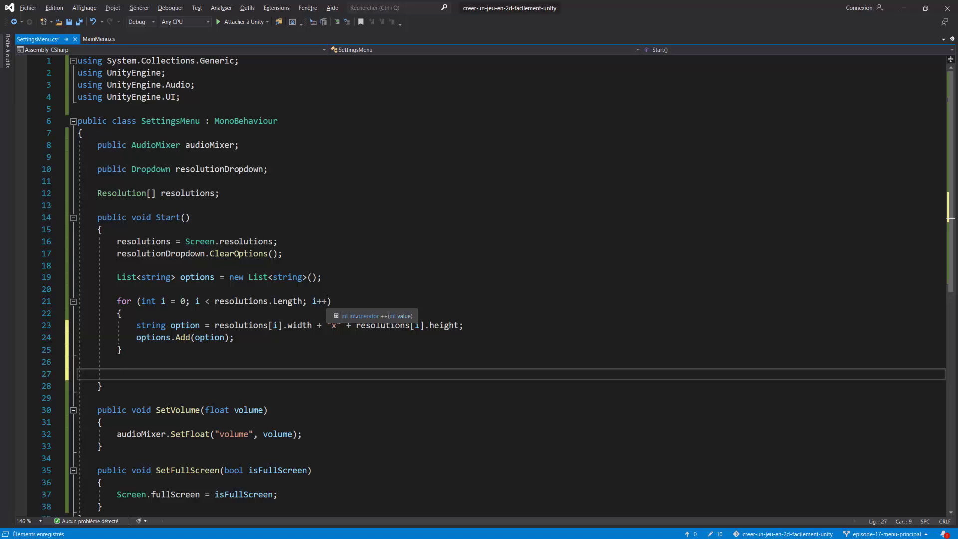
pyautogui.write('reso')
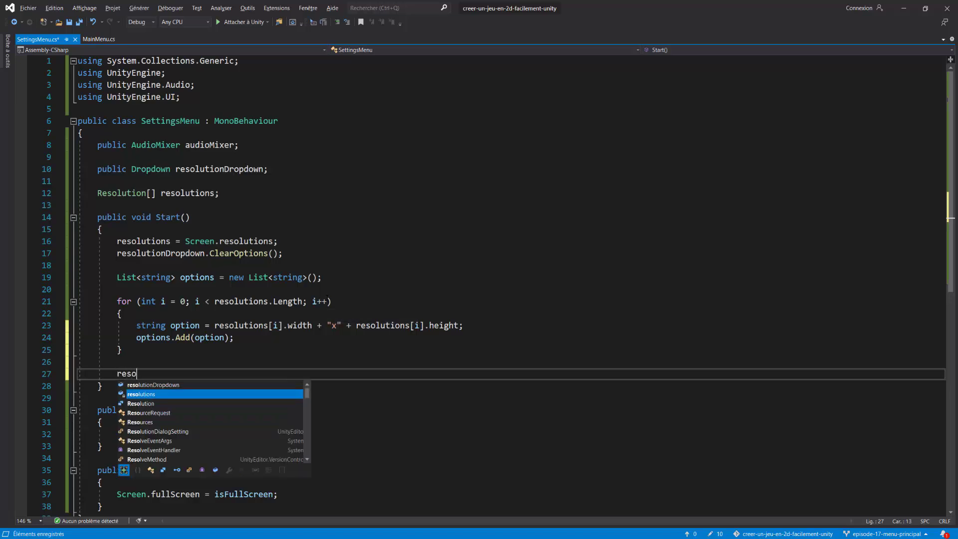
pyautogui.write('lutionDropdownD*')
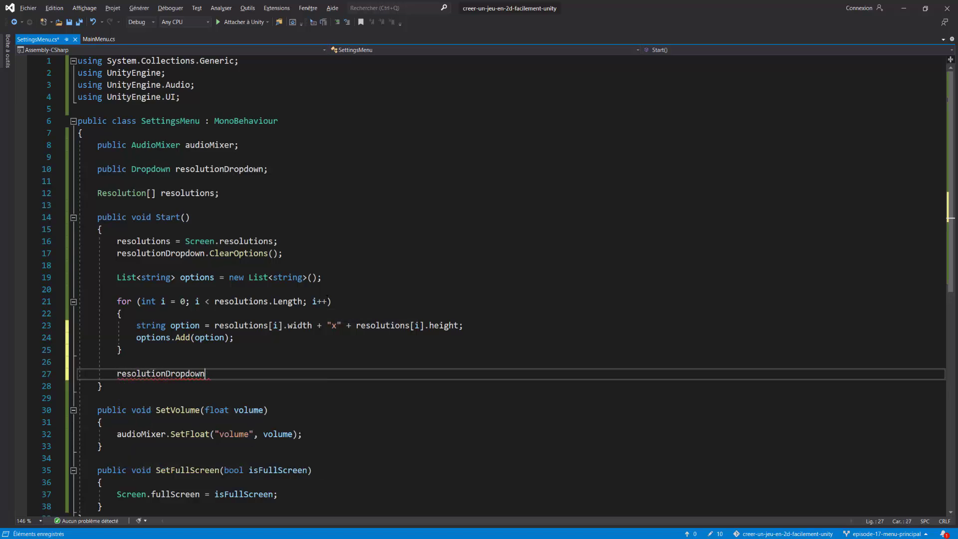
pyautogui.write('.add')
pyautogui.press('Tab')
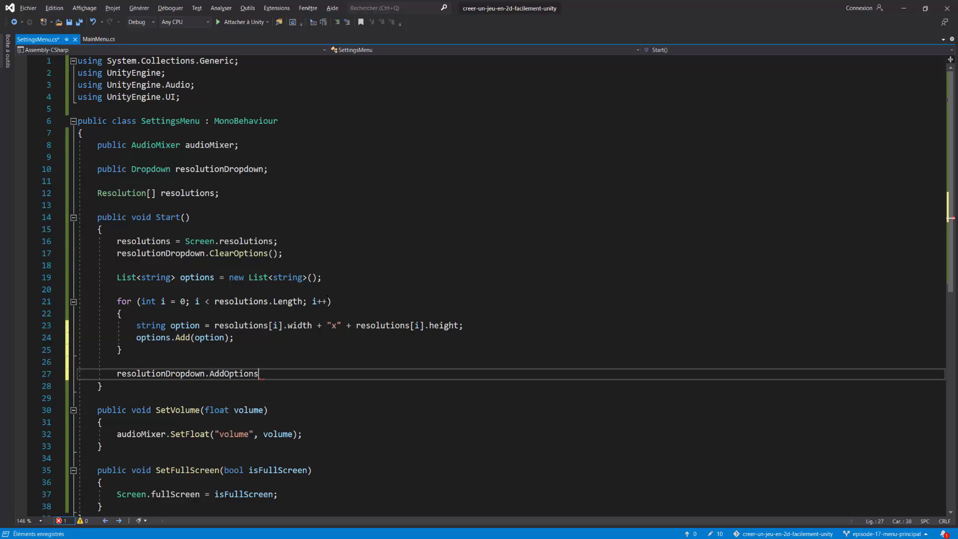
pyautogui.write('(')
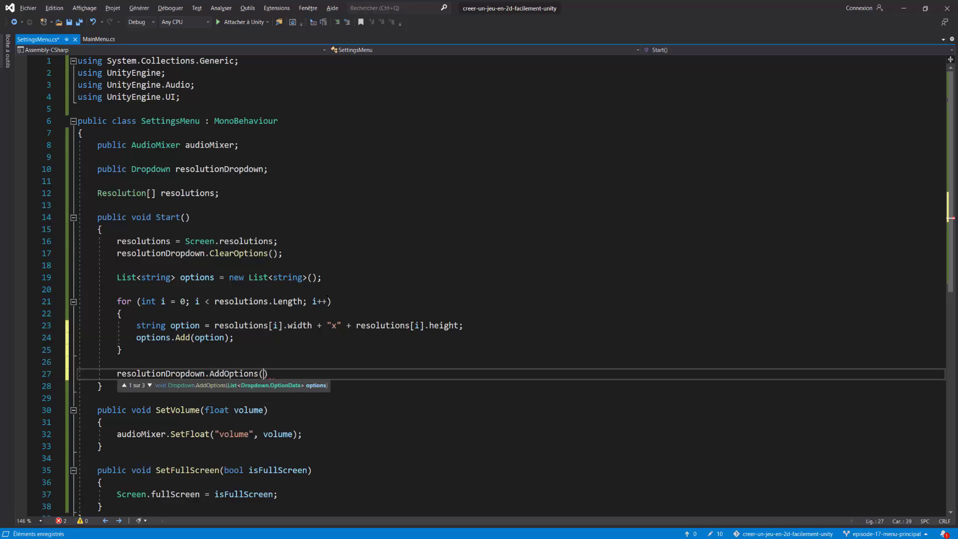
pyautogui.write('options')
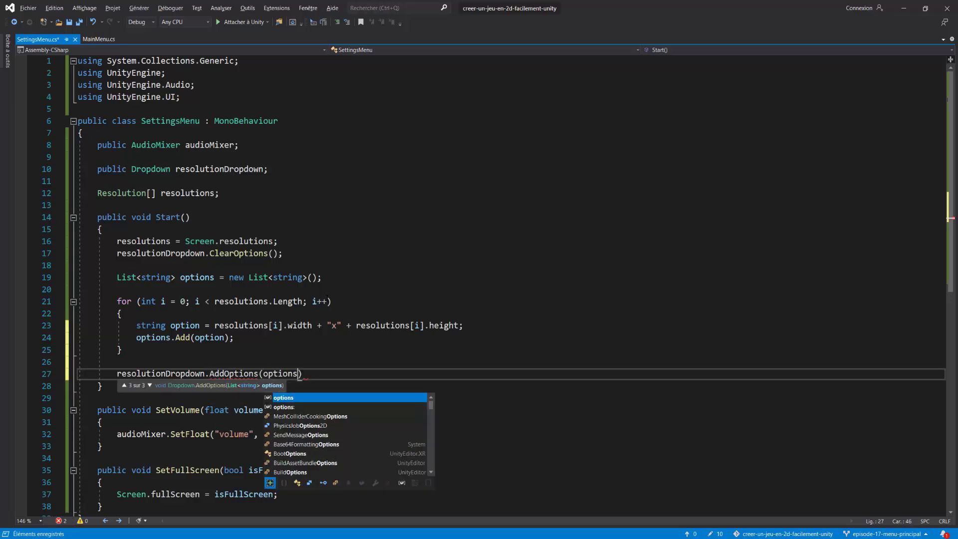
pyautogui.write(');')
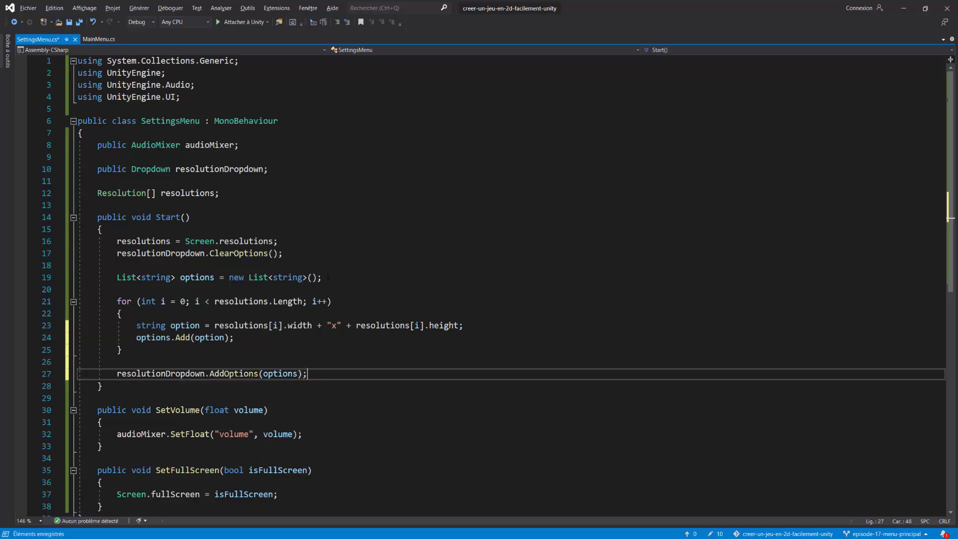
pyautogui.moveTo(328, 277); pyautogui.dragTo(117, 277)
pyautogui.hotkey('ctrl', 's')
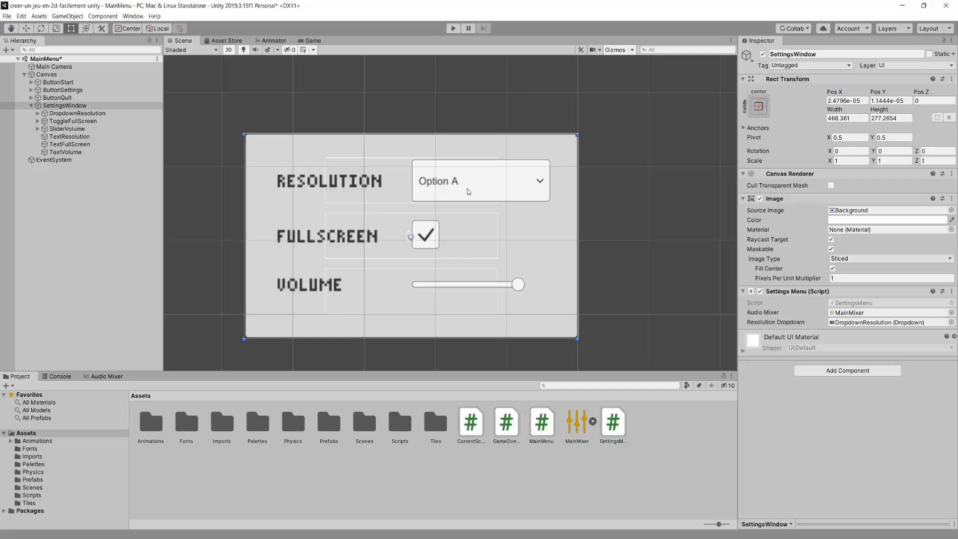
# Step: In Play mode, pick 800x600, 1152x864, then 1920x1080 from the populated resolution dropdown
pyautogui.hotkey('ctrl', 'p')
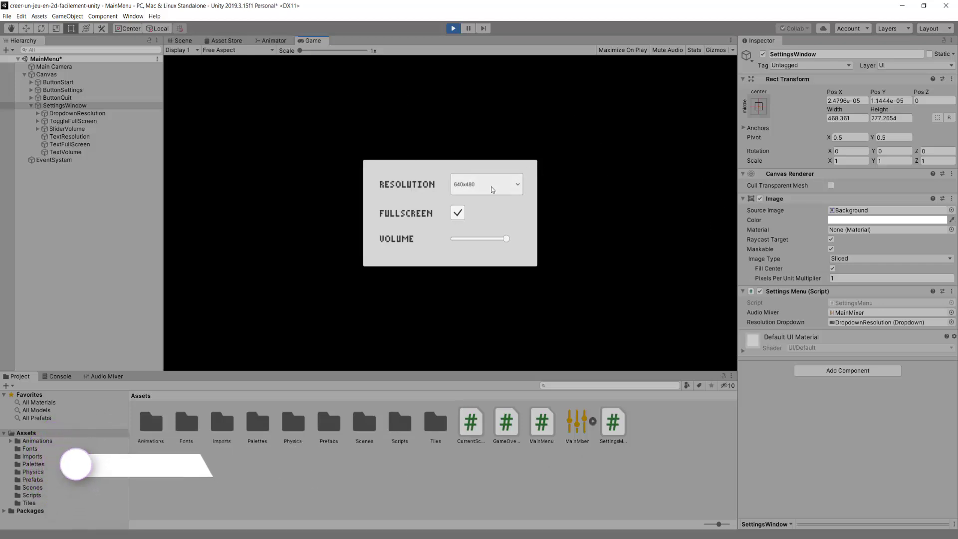
pyautogui.click(492, 189)
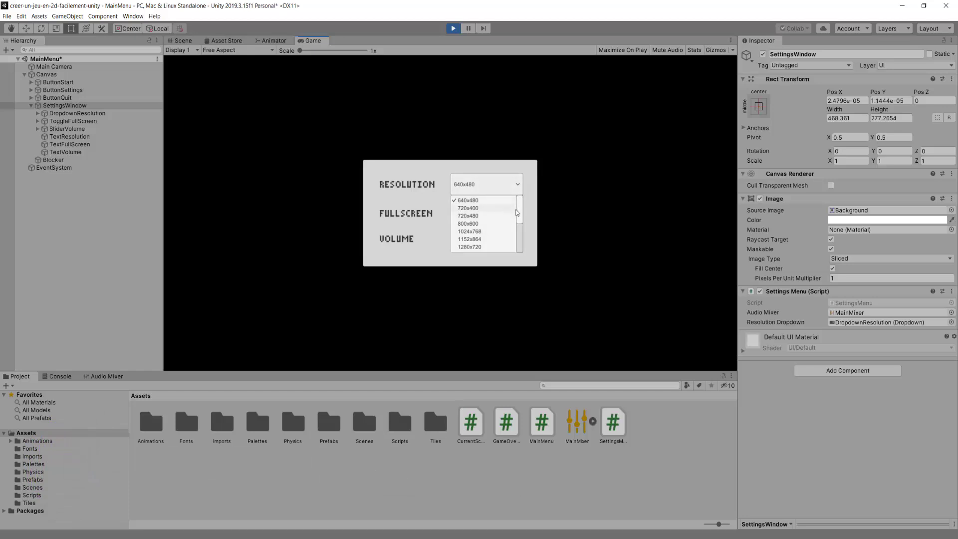
pyautogui.moveTo(519, 209); pyautogui.dragTo(519, 240)
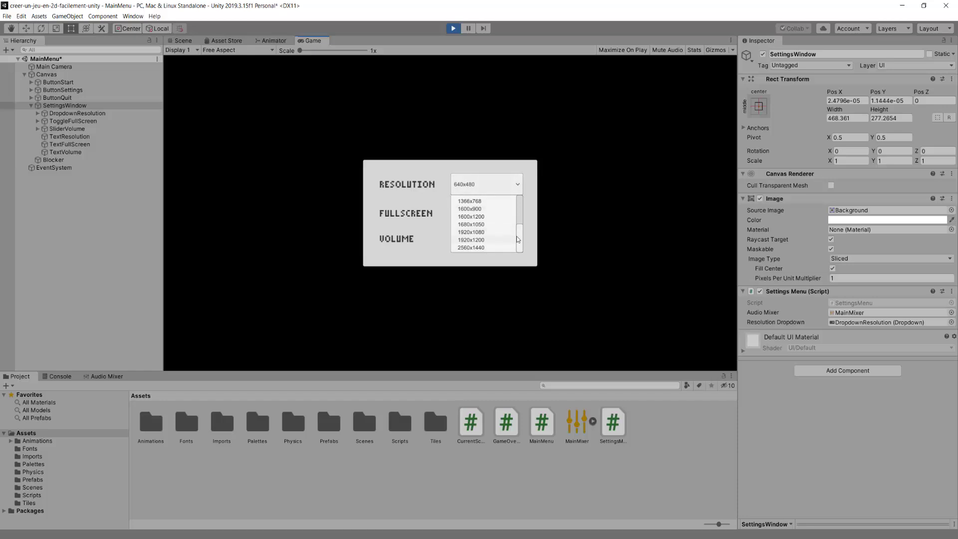
pyautogui.moveTo(518, 240); pyautogui.dragTo(519, 244)
pyautogui.scroll(5, 487, 235)
pyautogui.click(487, 221)
pyautogui.click(481, 185)
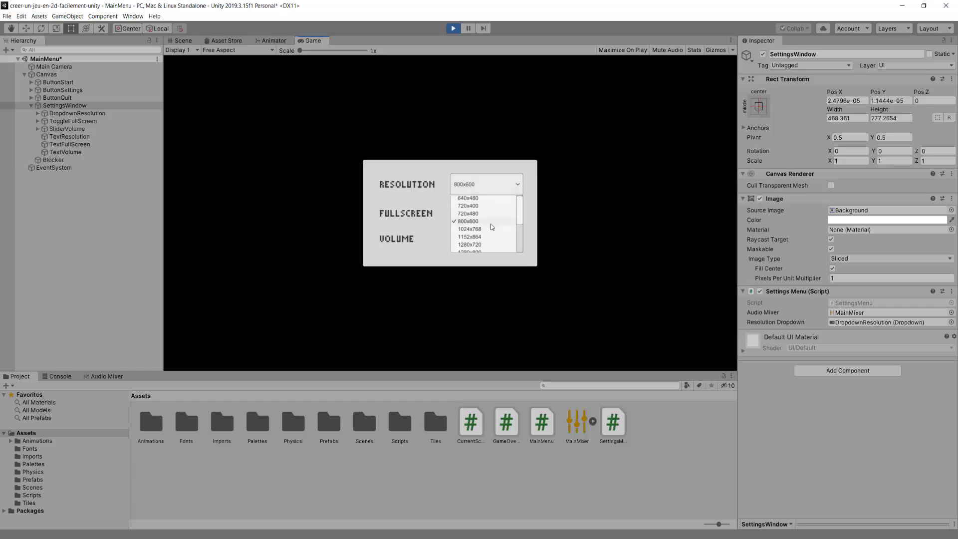
pyautogui.click(484, 237)
pyautogui.click(512, 187)
pyautogui.scroll(-3, 487, 236)
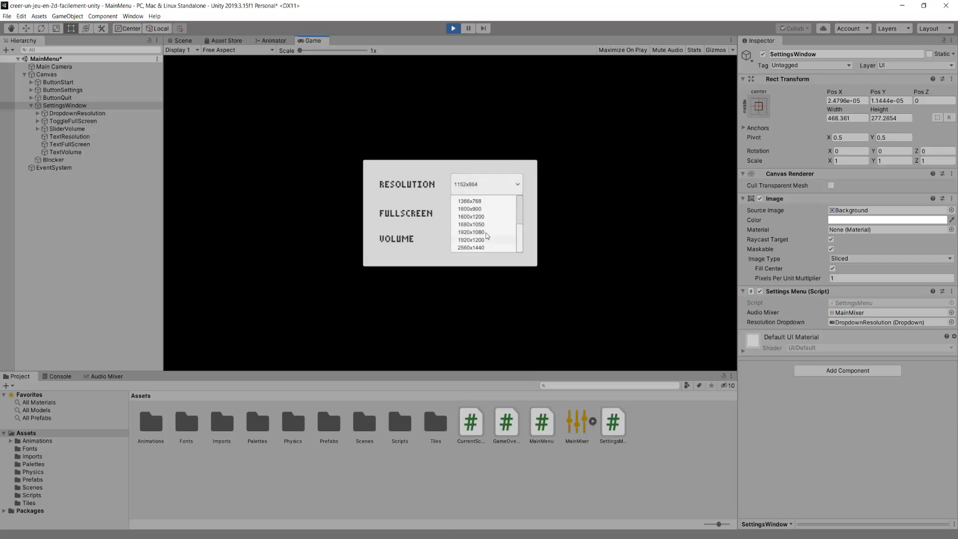
pyautogui.click(486, 233)
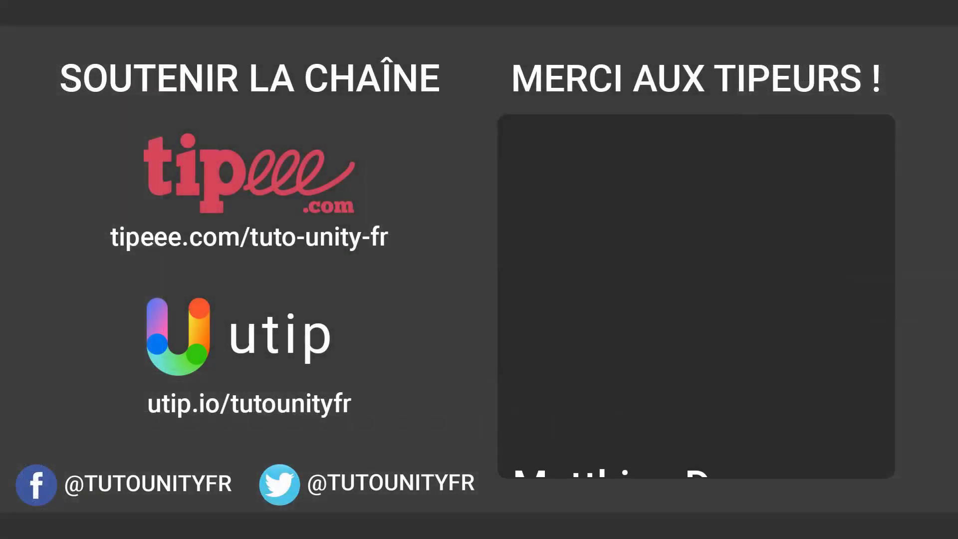